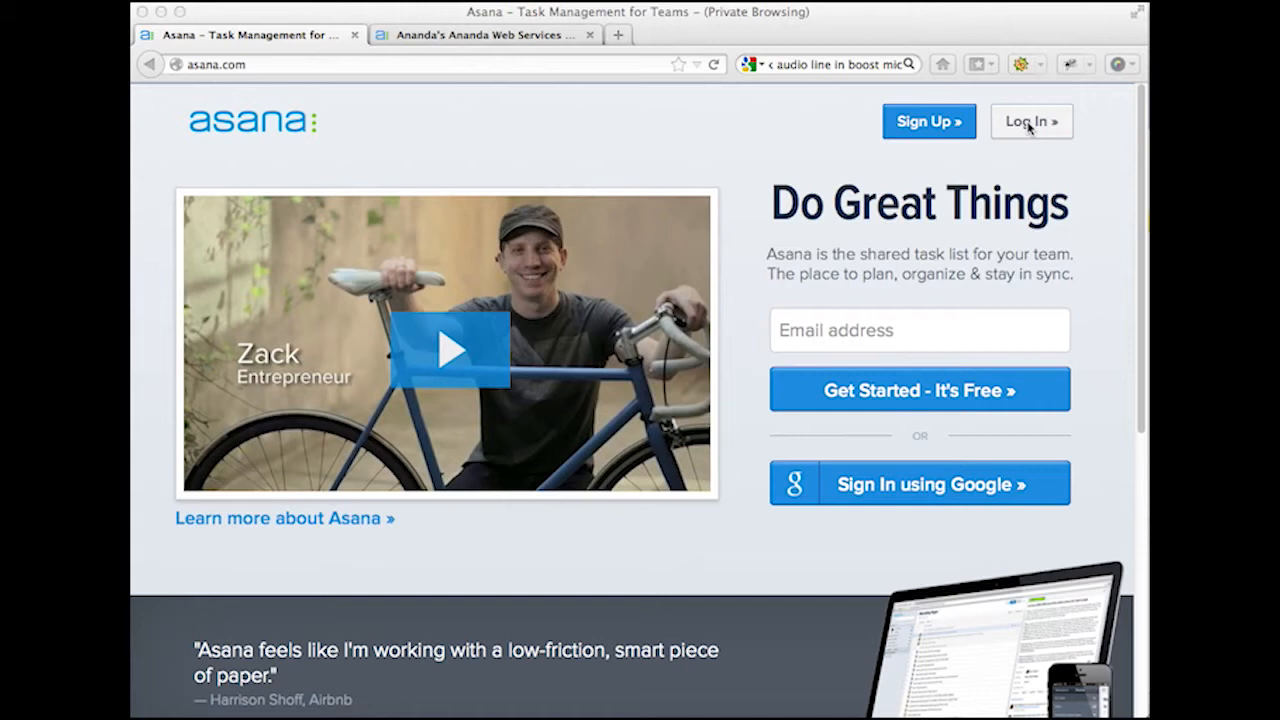
Step: Log in to the Asana account and clear the leftover browser search text
left_click(1028, 127)
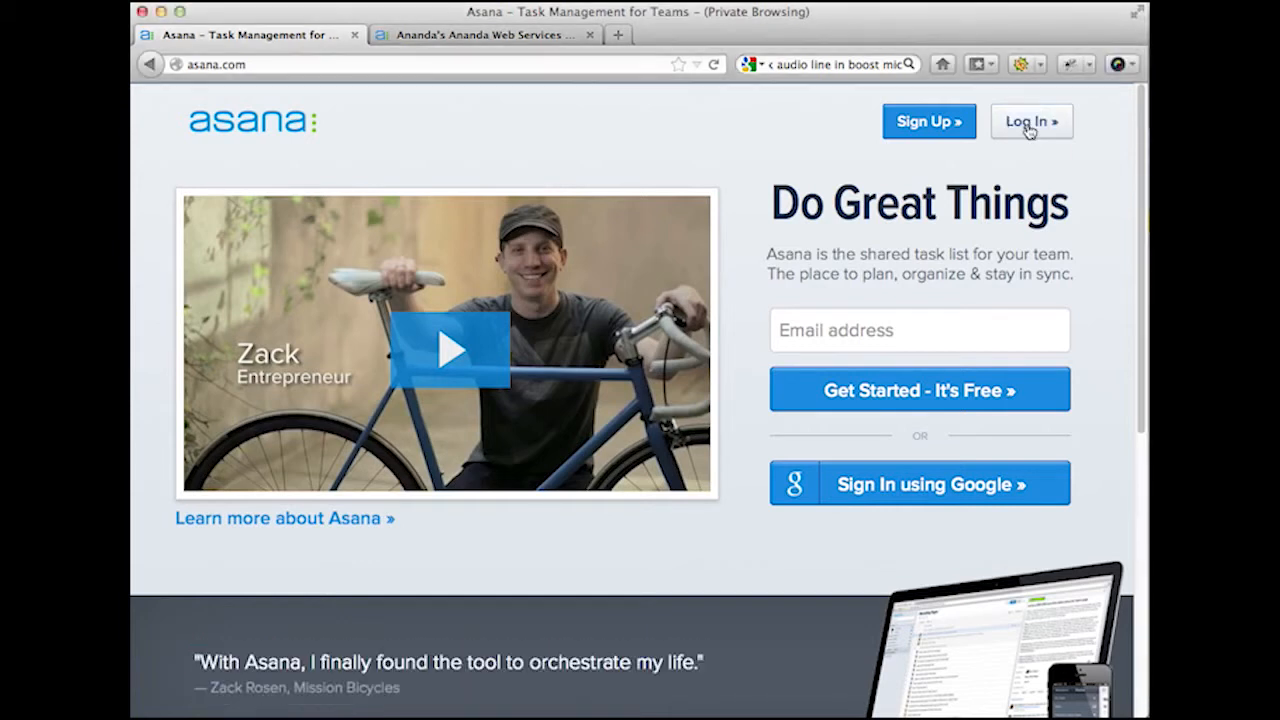
left_click(1028, 130)
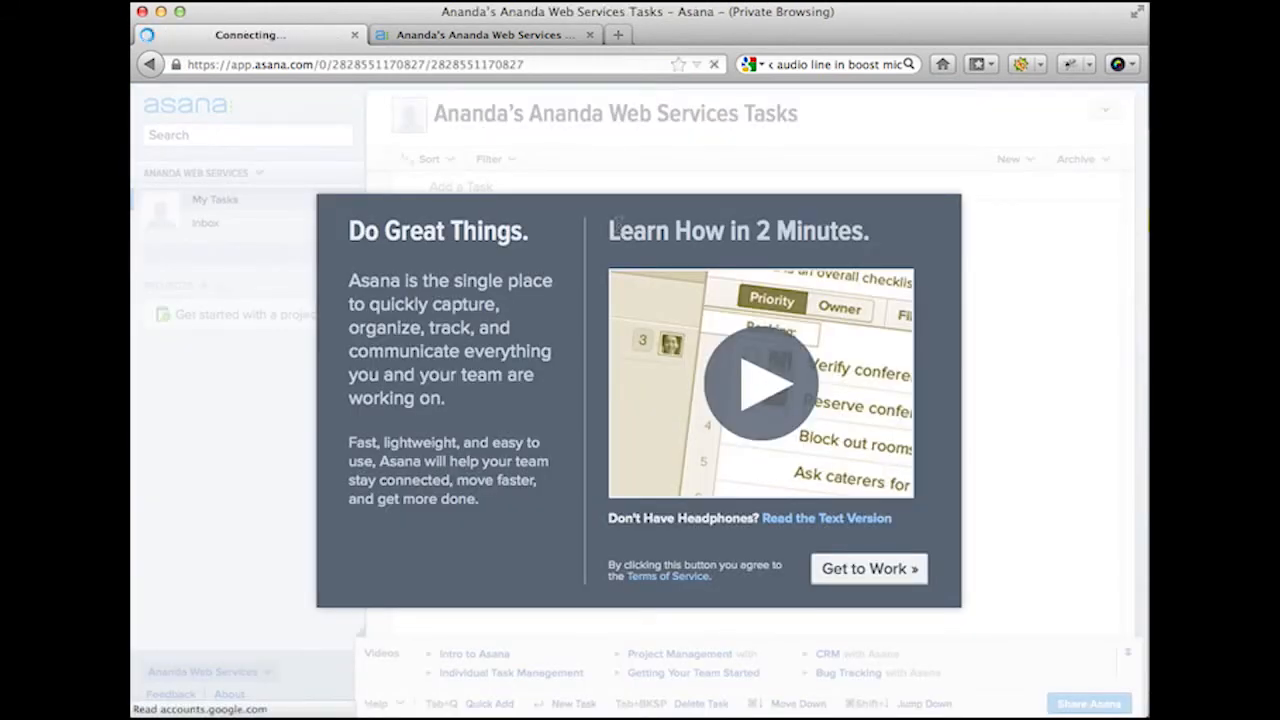
key("super+k")
key("BackSpace")
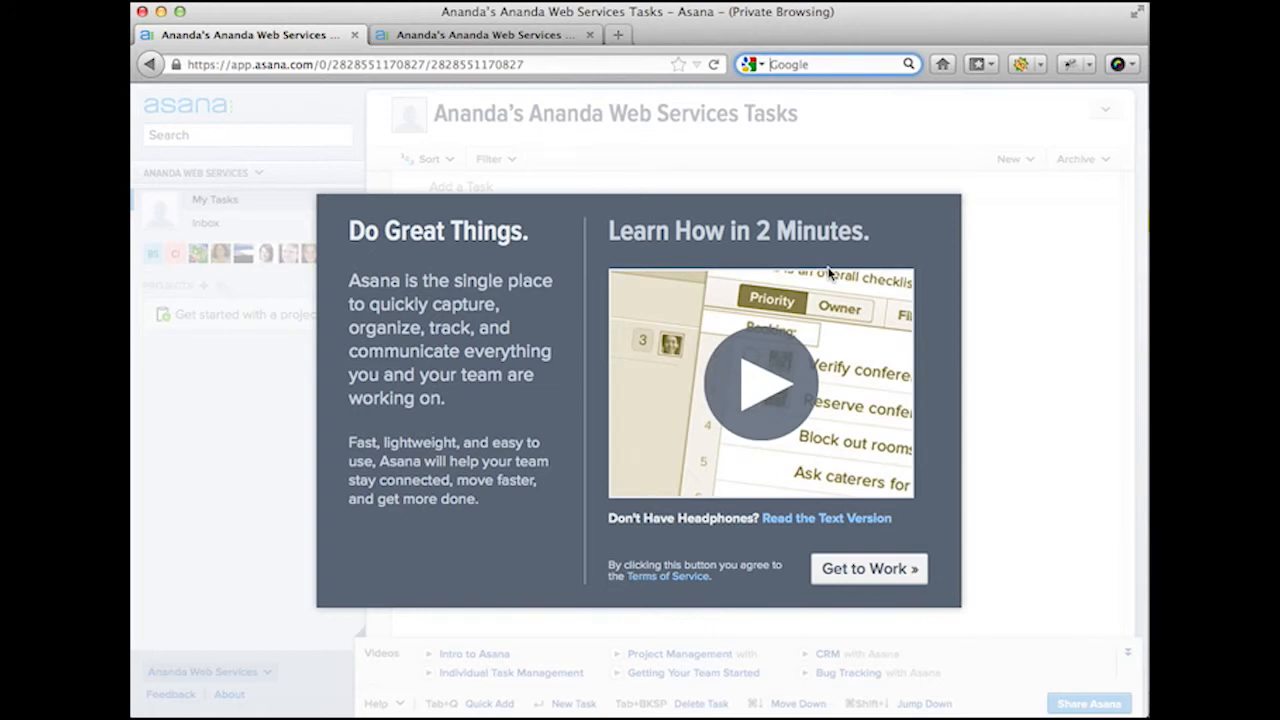
Step: Skip the welcome video, profile photo and first-project tip to reach My Tasks
left_click(888, 566)
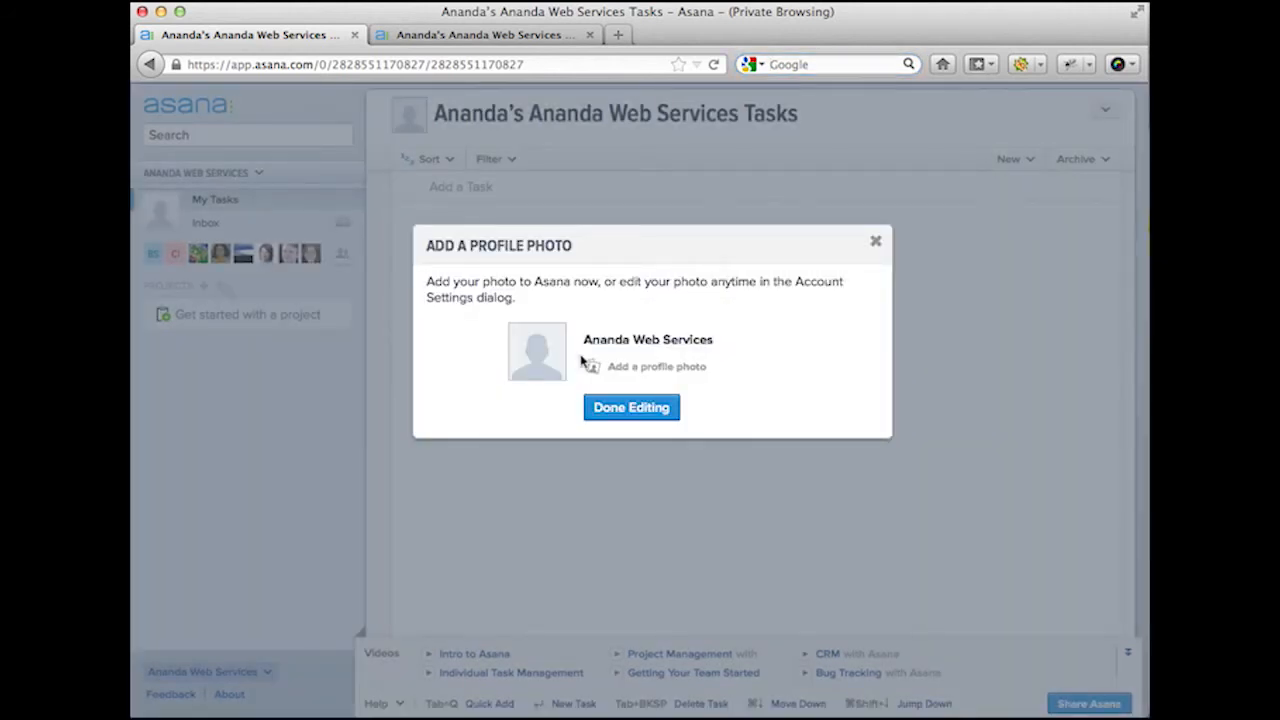
left_click(612, 408)
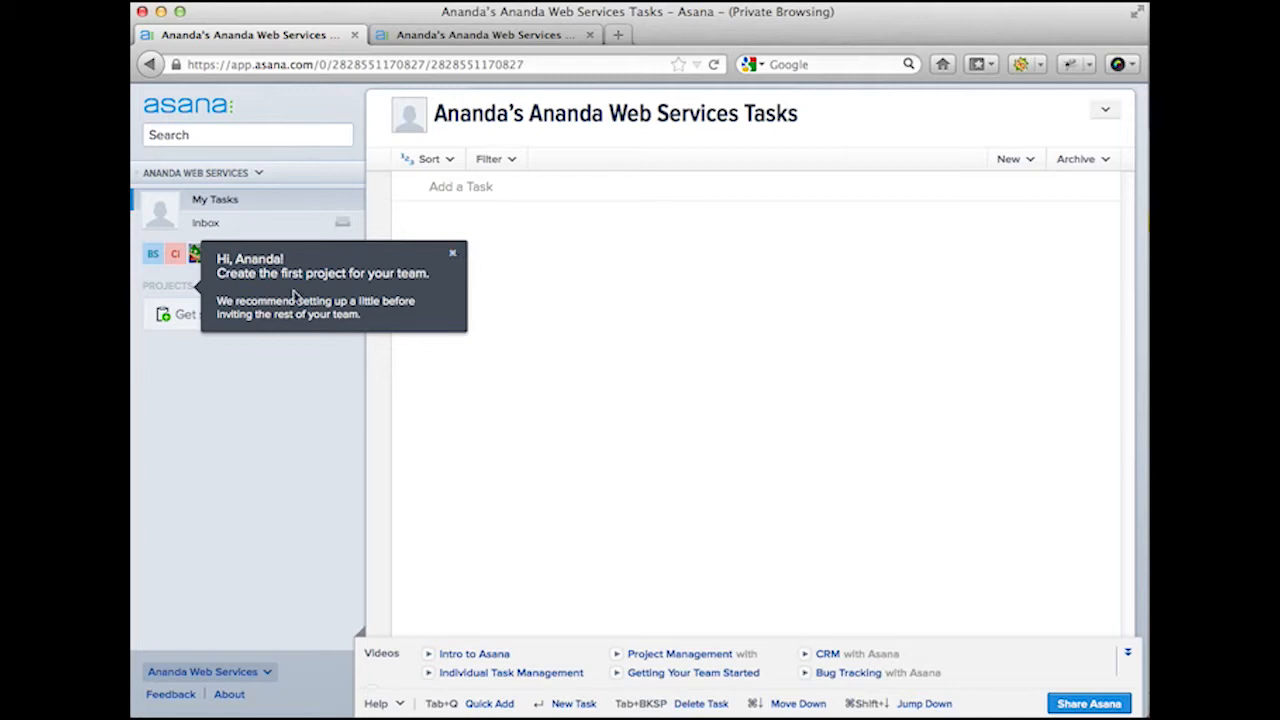
left_click(455, 257)
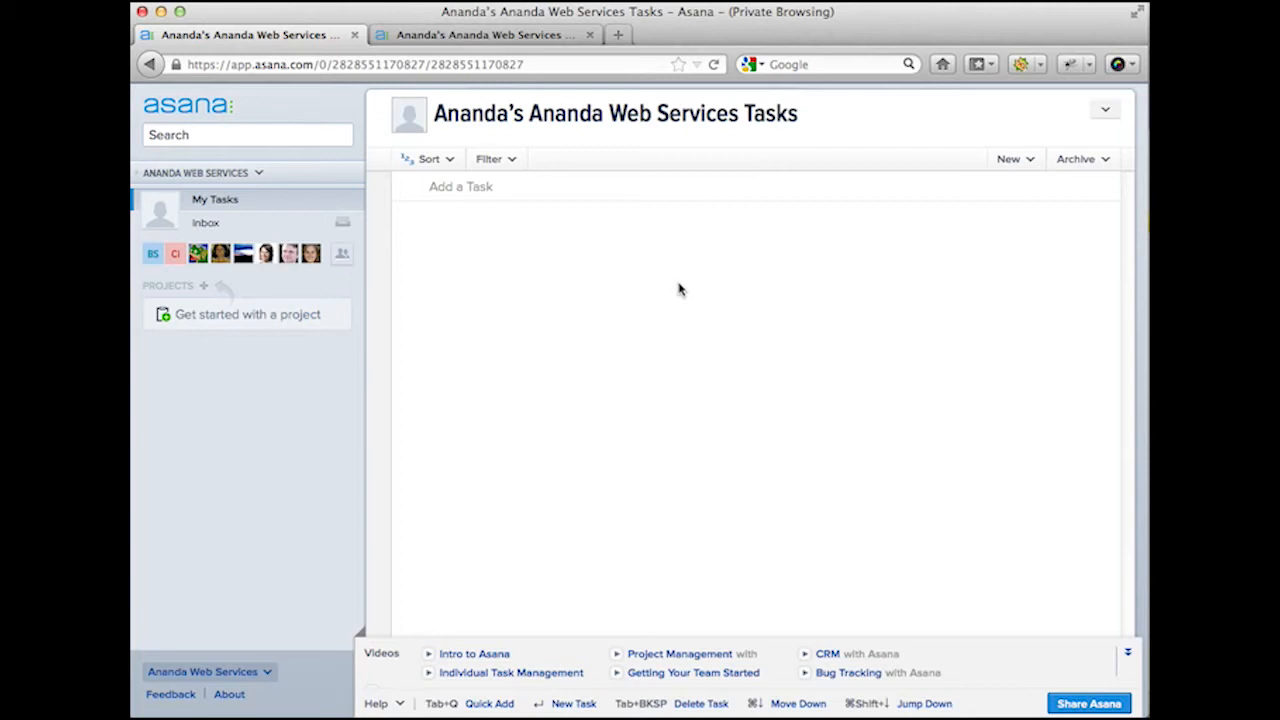
Step: Add a 'Remember to … milk from the market' task and 'Email my boss' to My Tasks
left_click(524, 188)
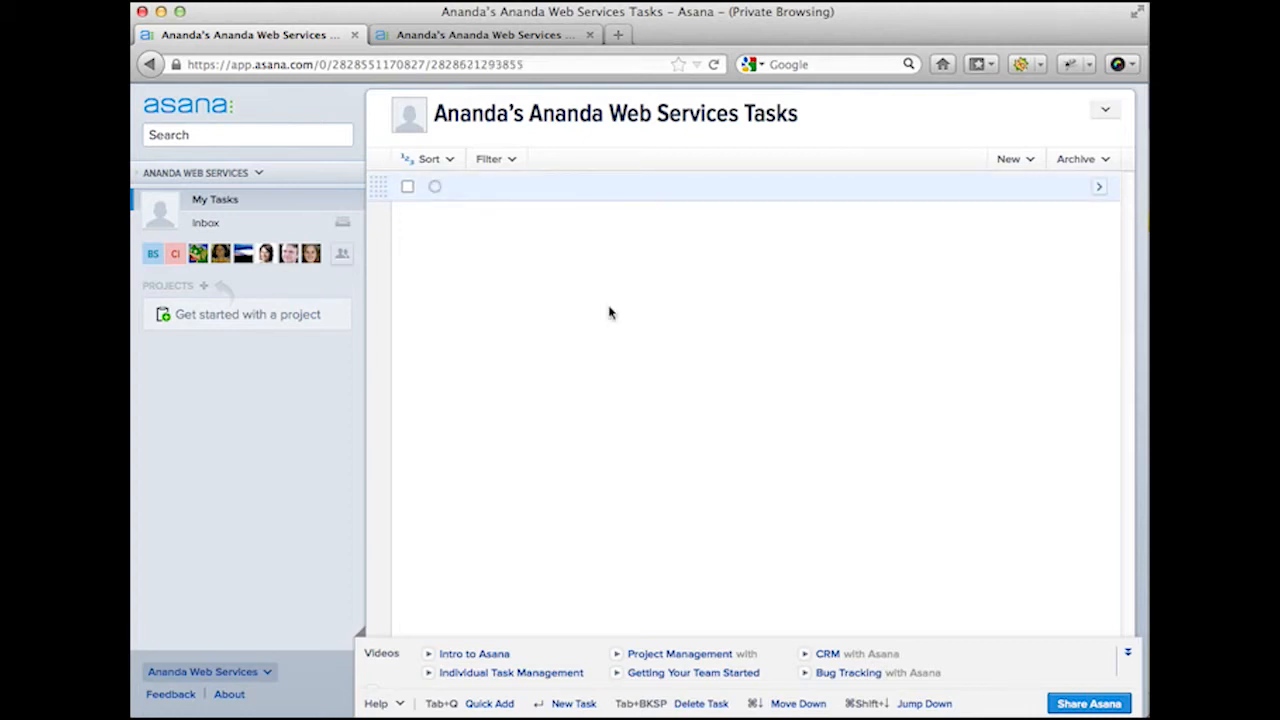
type("Rem")
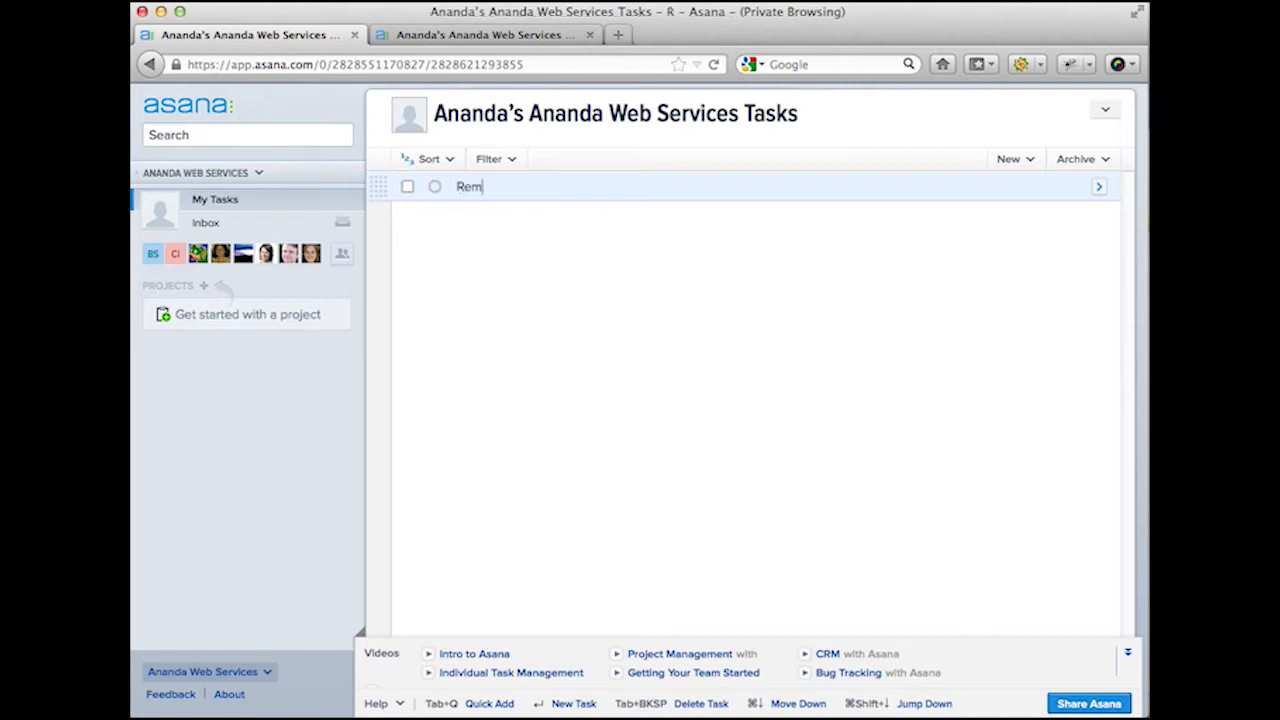
type("ember to get")
type("milk ")
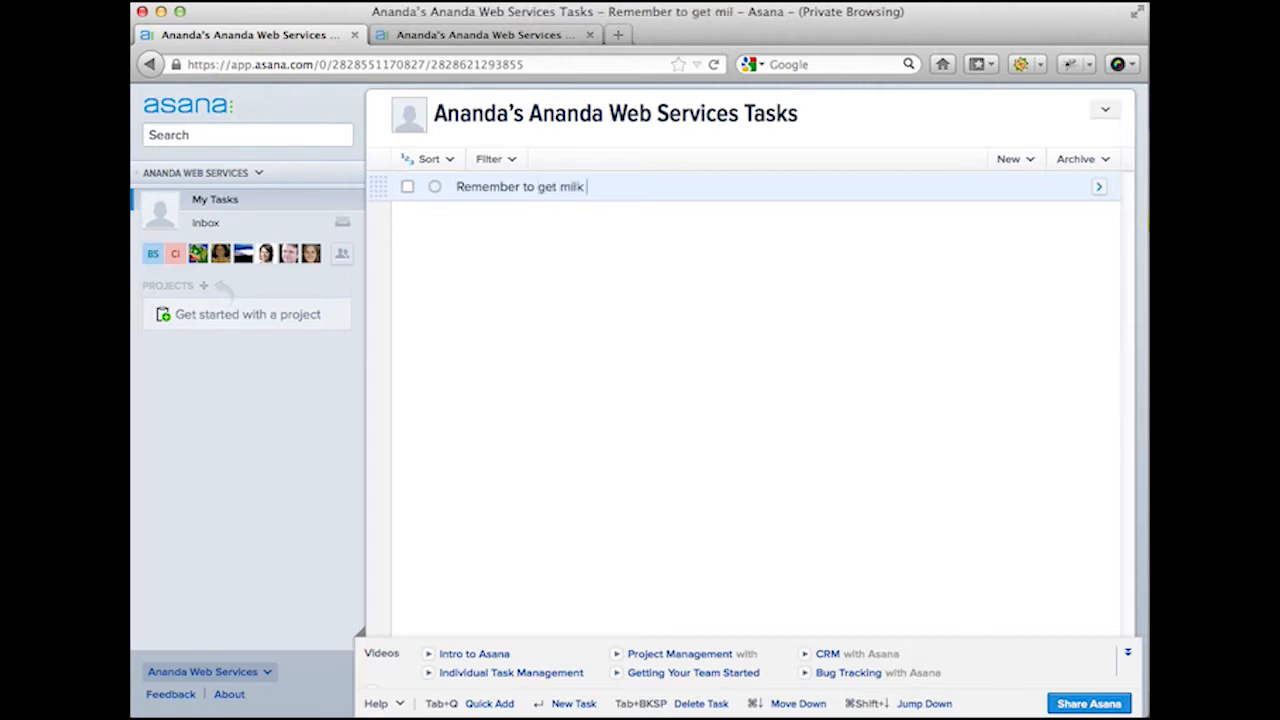
type("from the market")
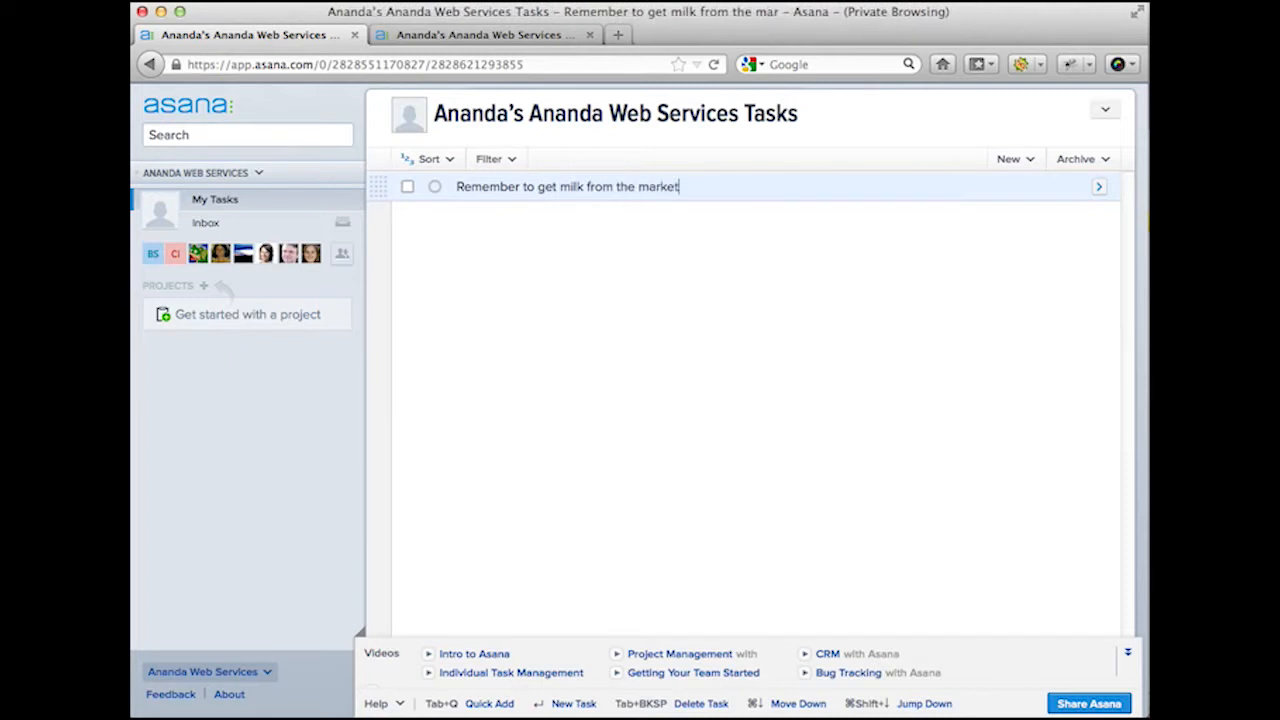
key("Return")
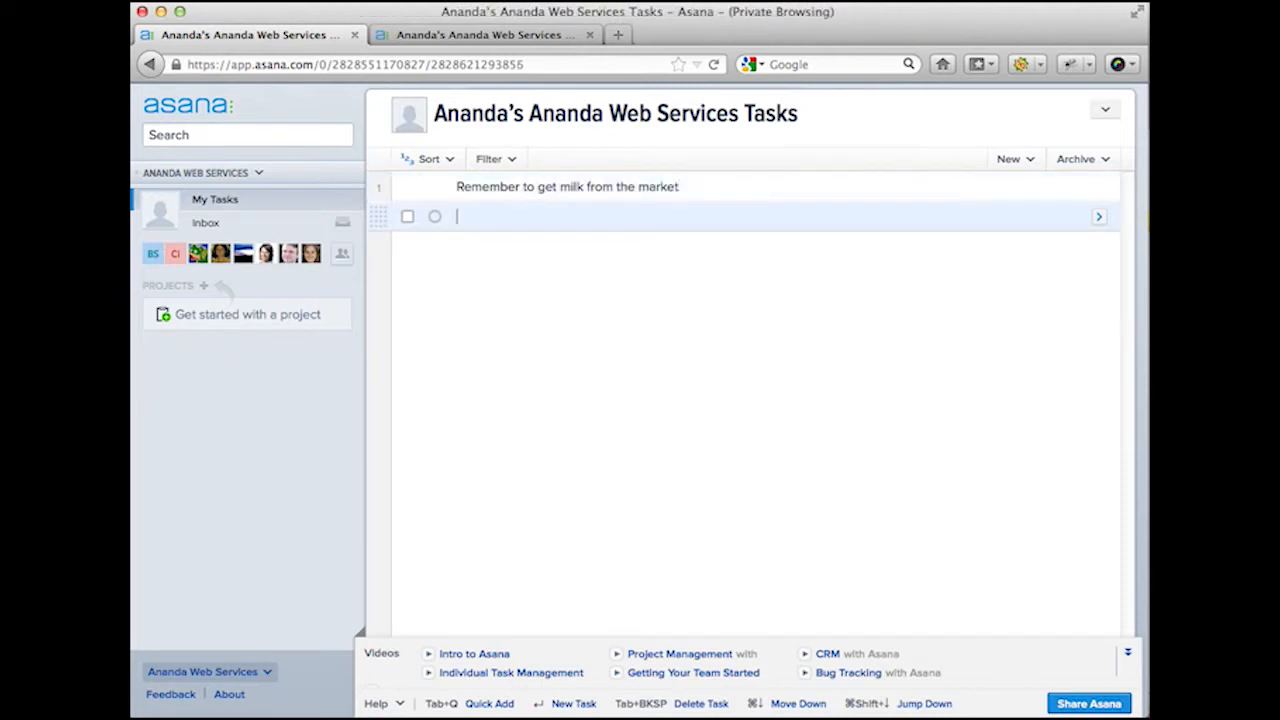
type("Email my ")
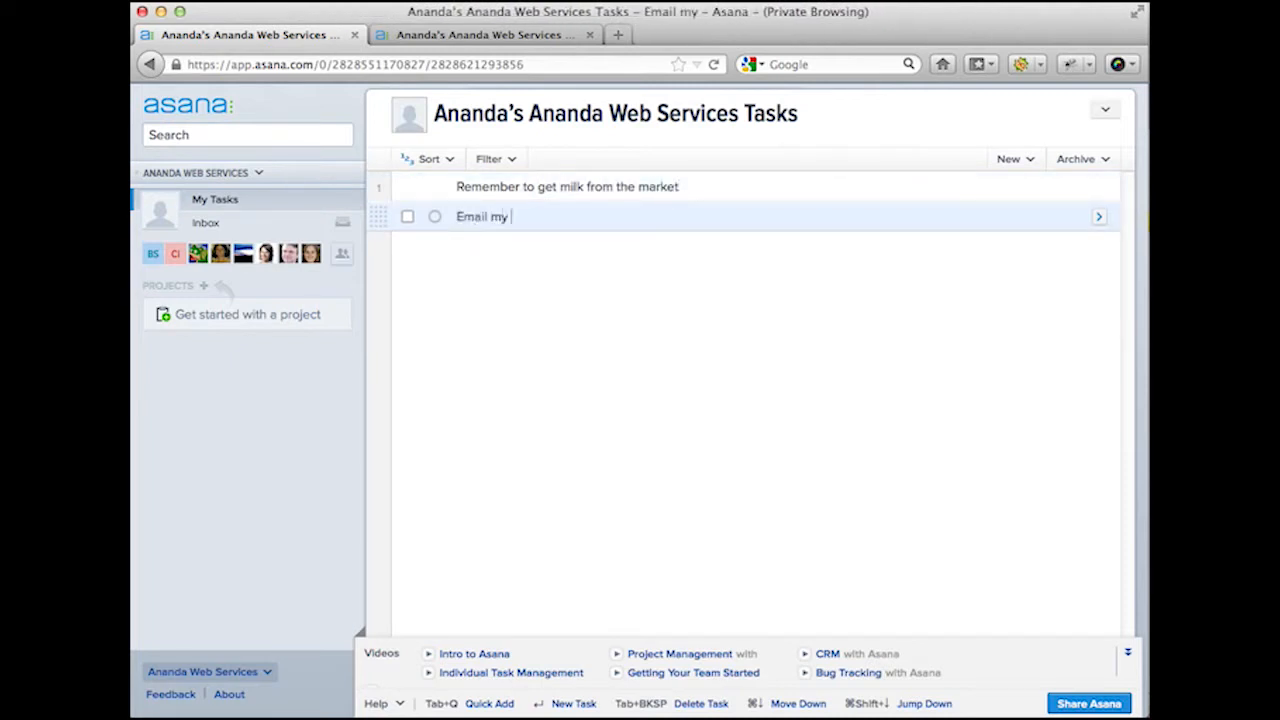
type("boss")
key("Return")
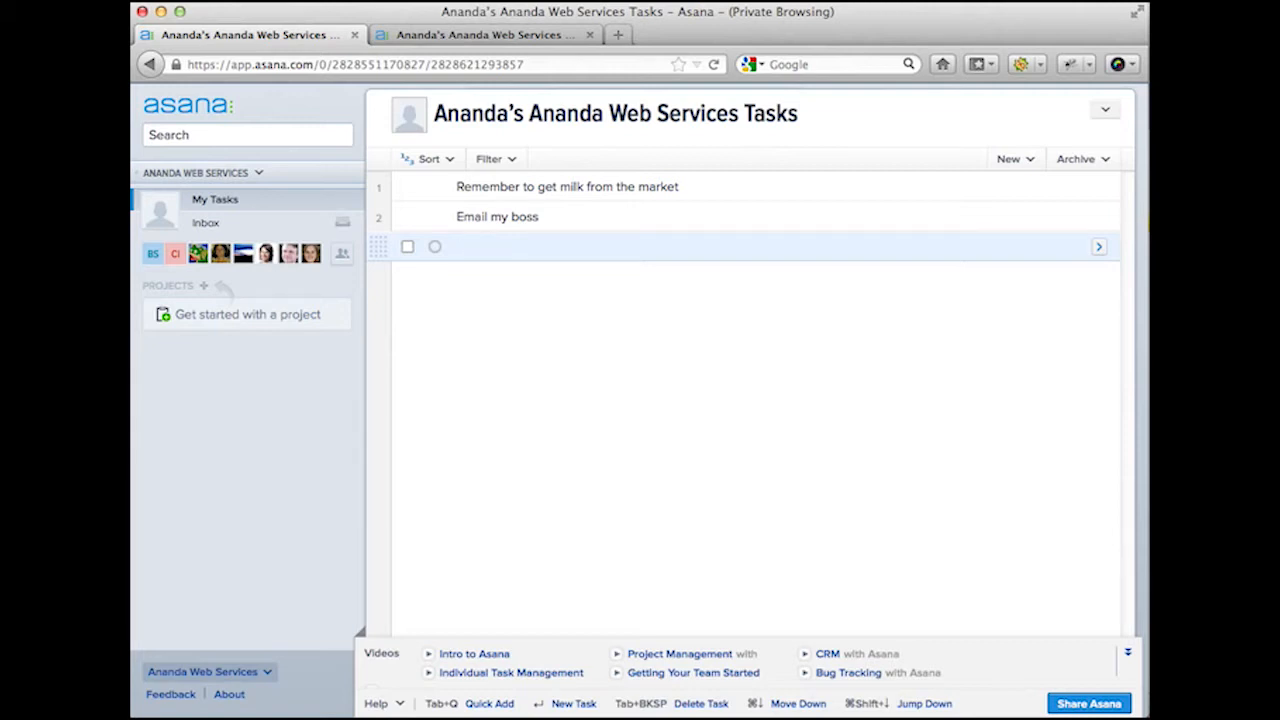
Step: Add 'Get Christmas tree', the neighbor fire-danger reminder and 'Wish happy Hanuakkah to my co-worker'
type("Get Christma")
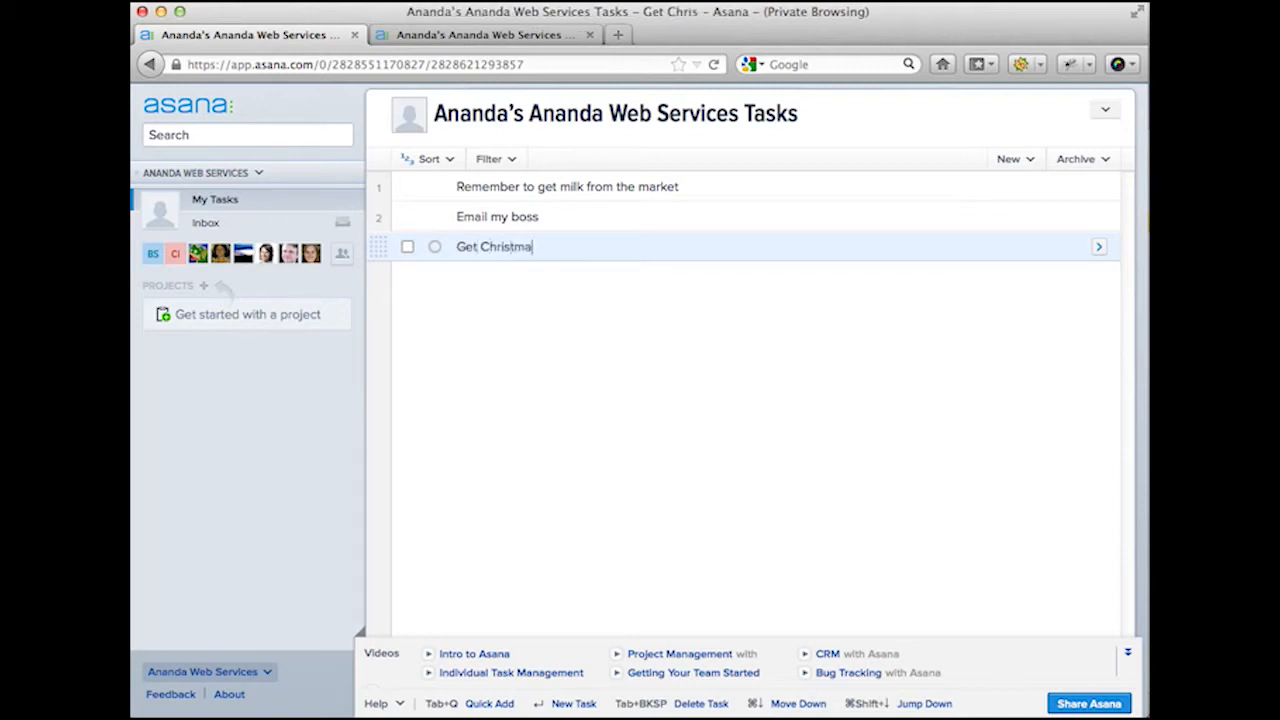
type("s tree")
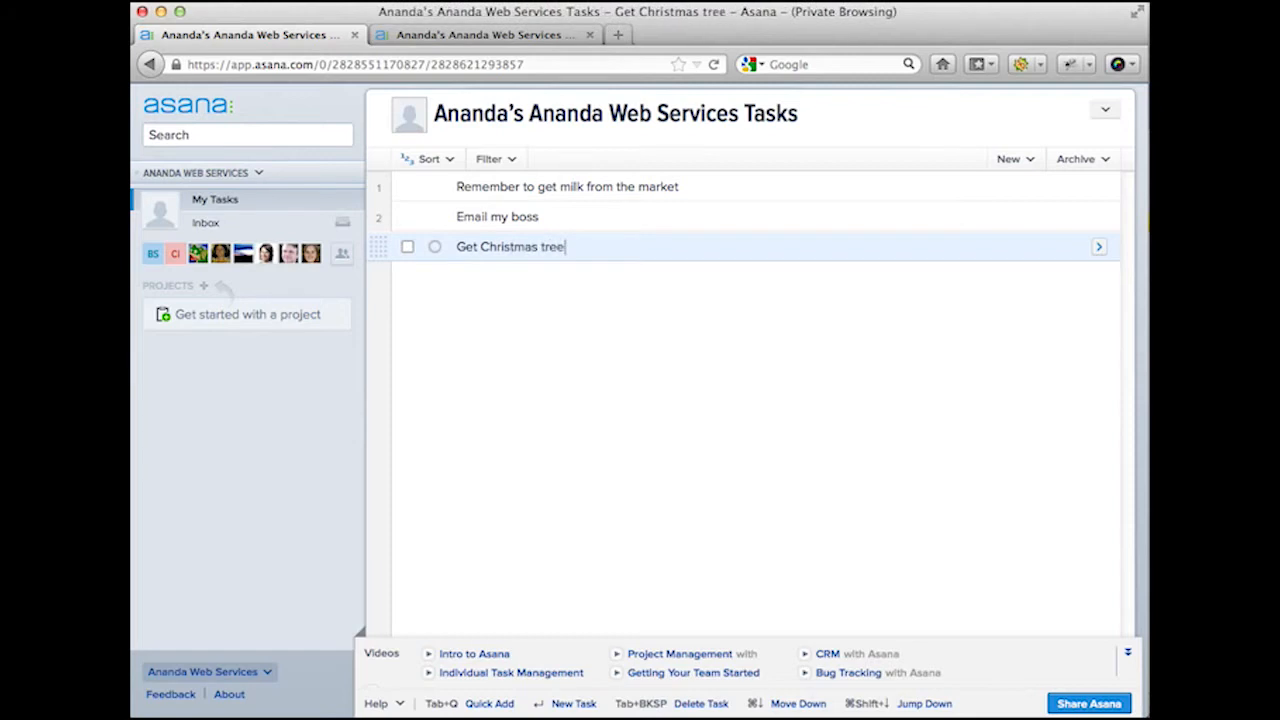
key("Return")
type("Remind m")
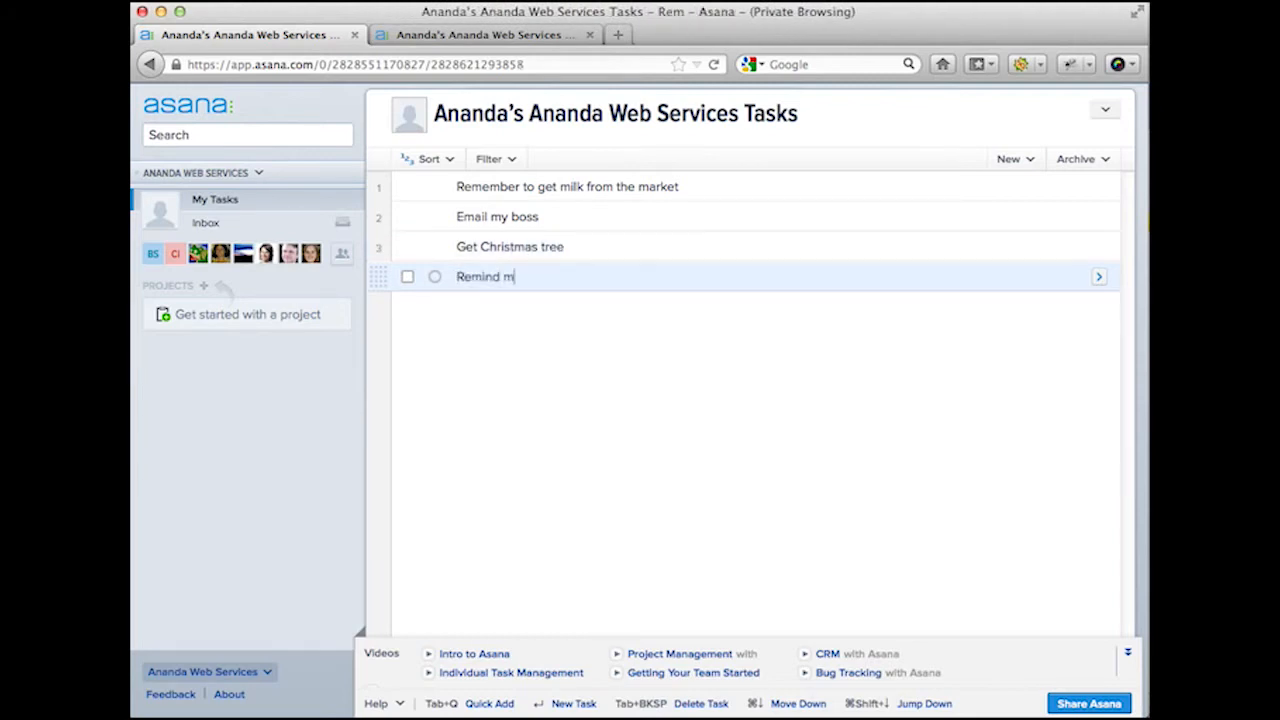
type("y neighbor ")
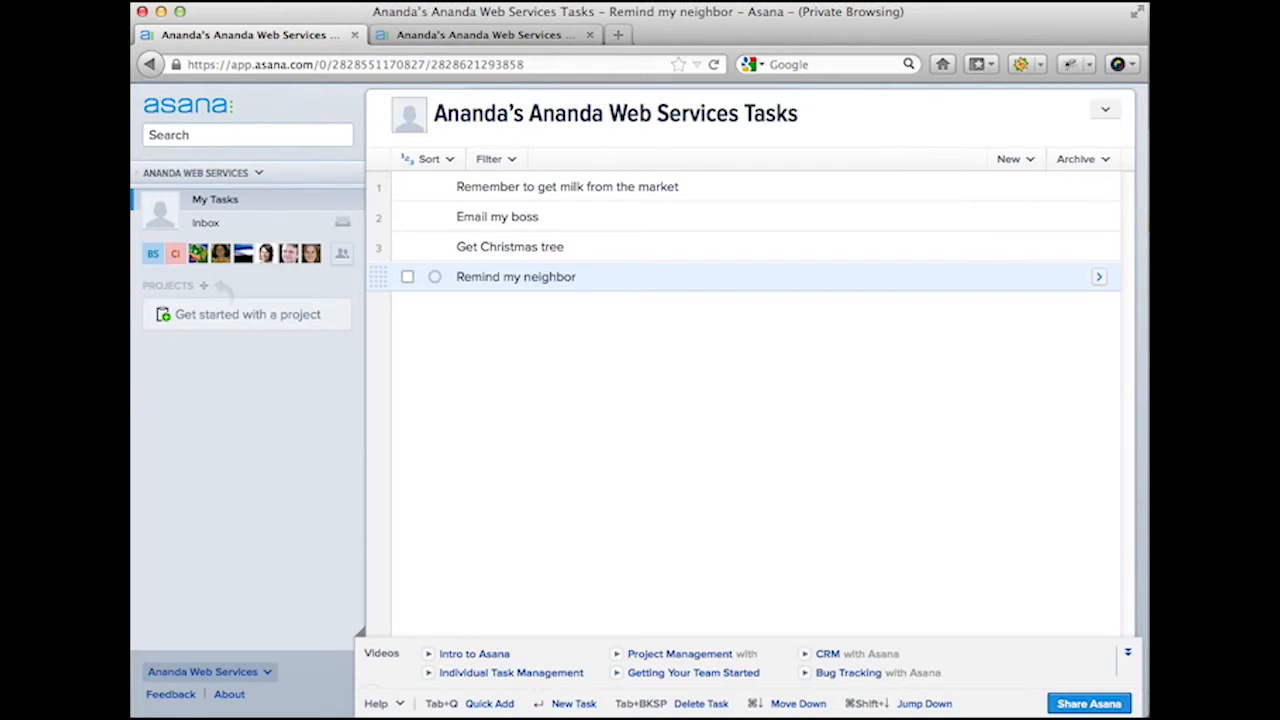
type("abou")
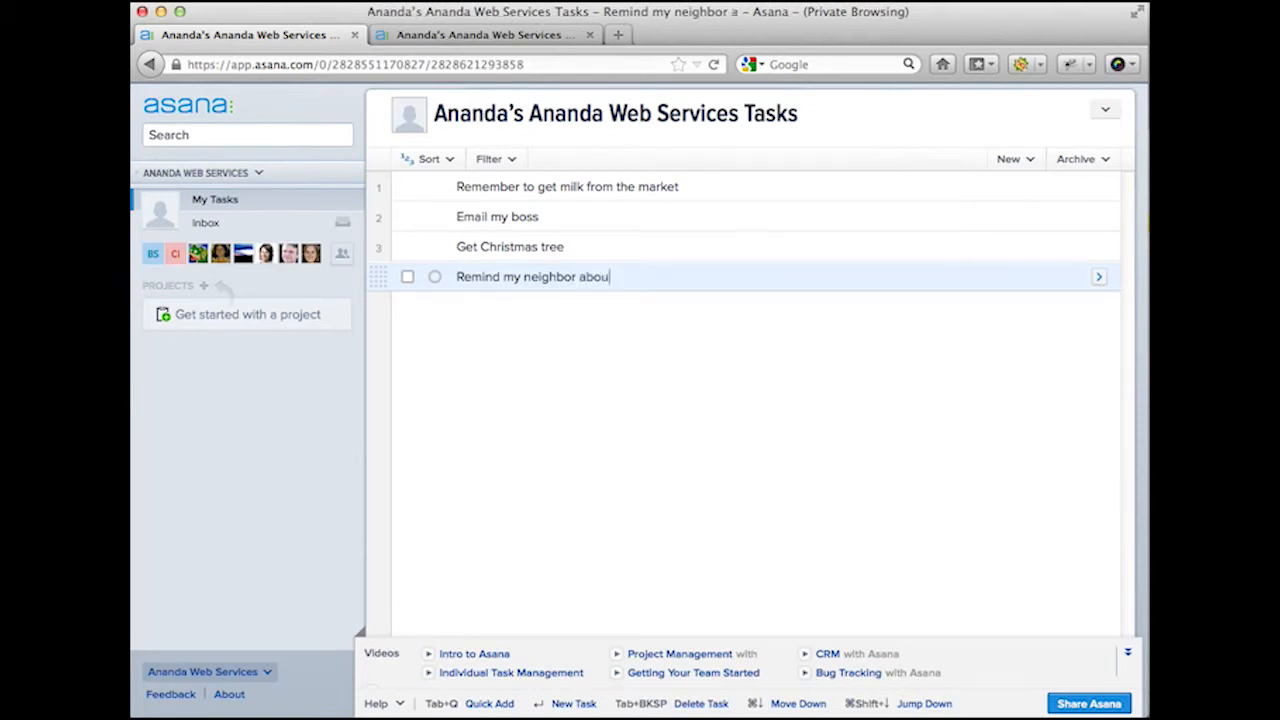
type("t the fire da")
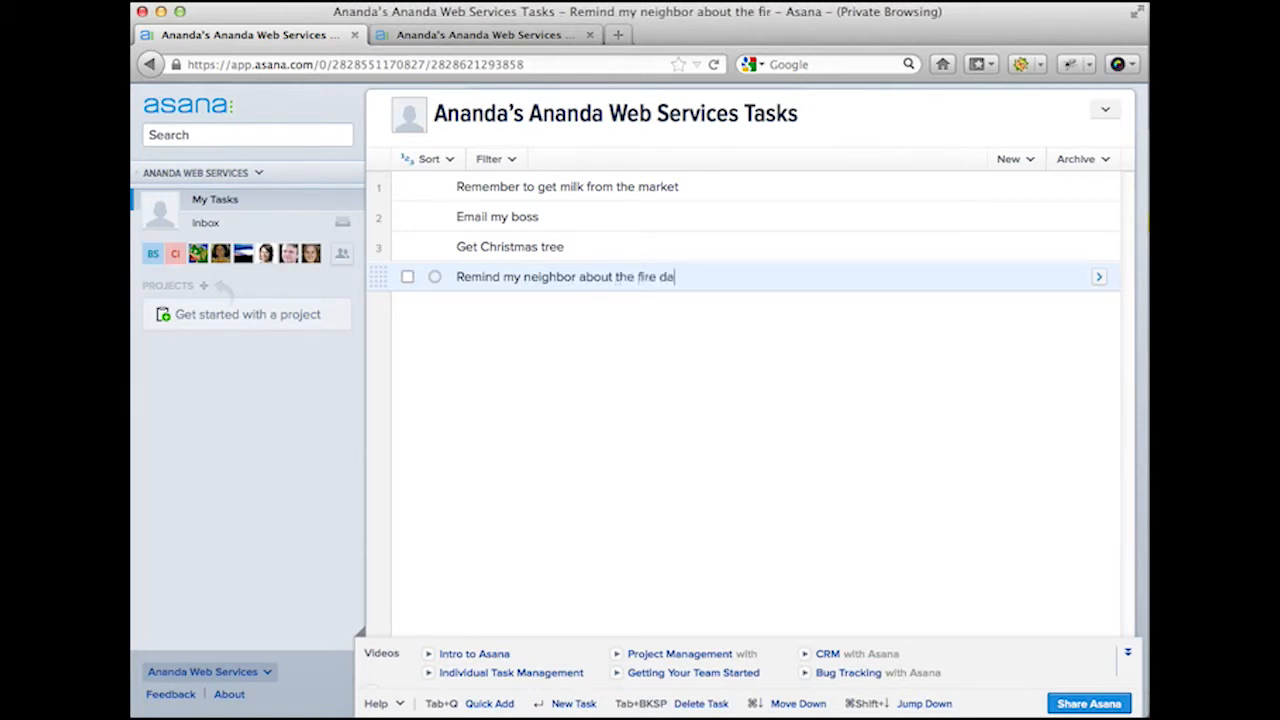
type("nger of having a Christmas tree")
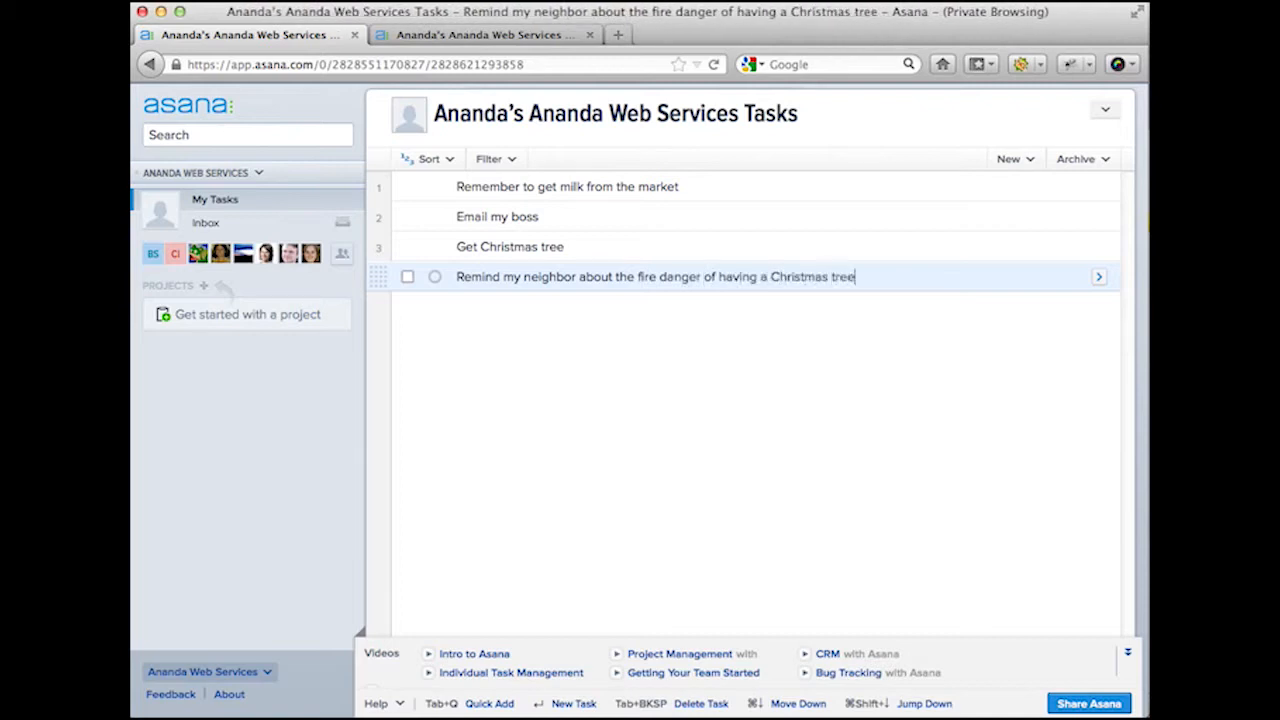
key("Return")
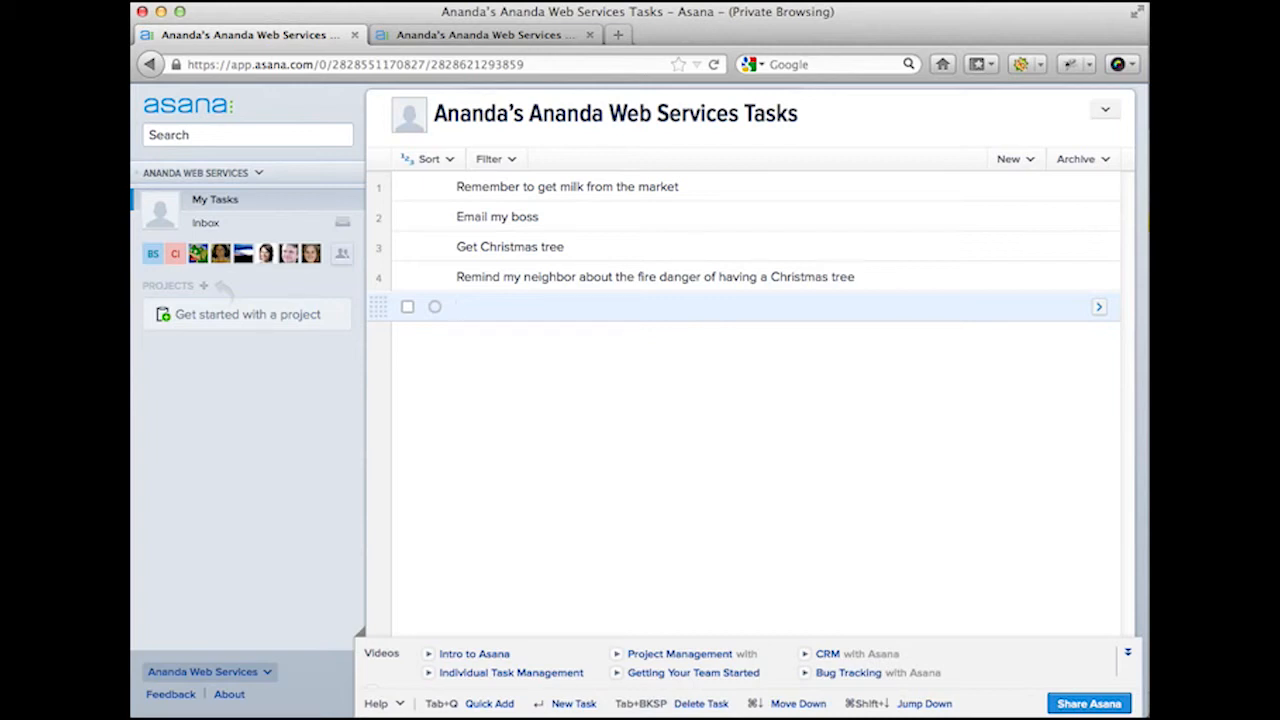
type("Wish happy H")
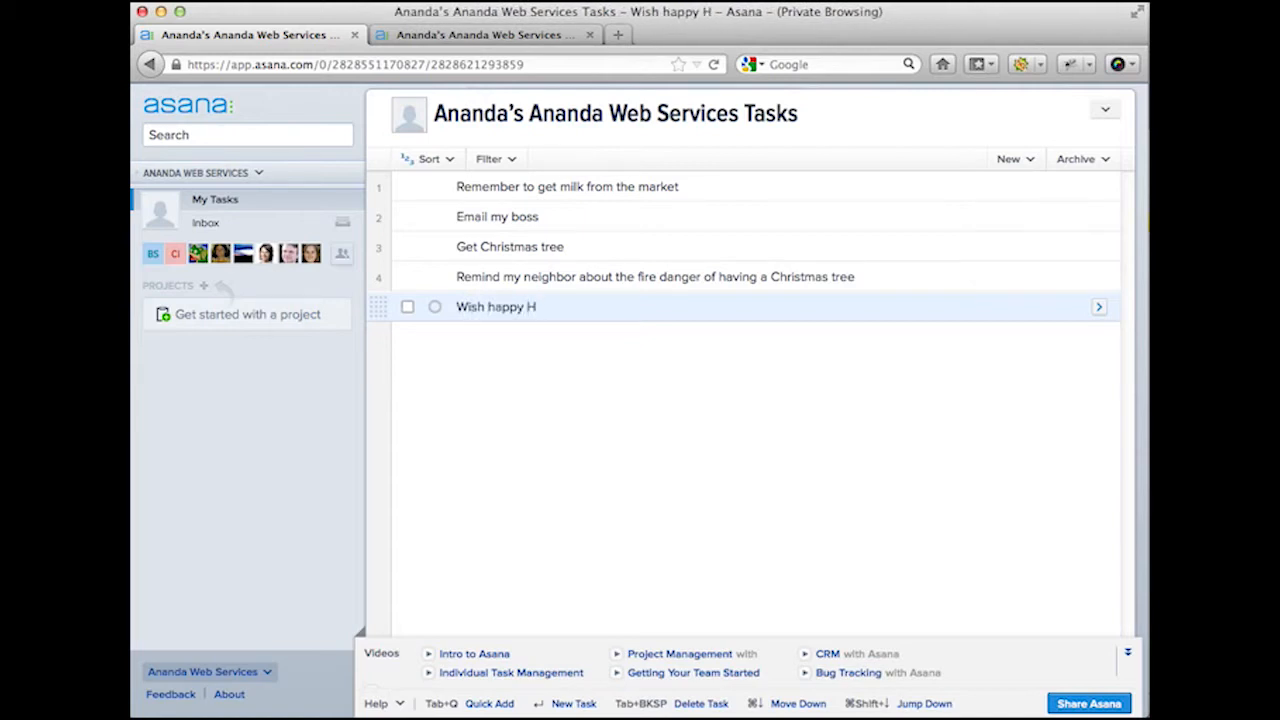
type("anuakkah")
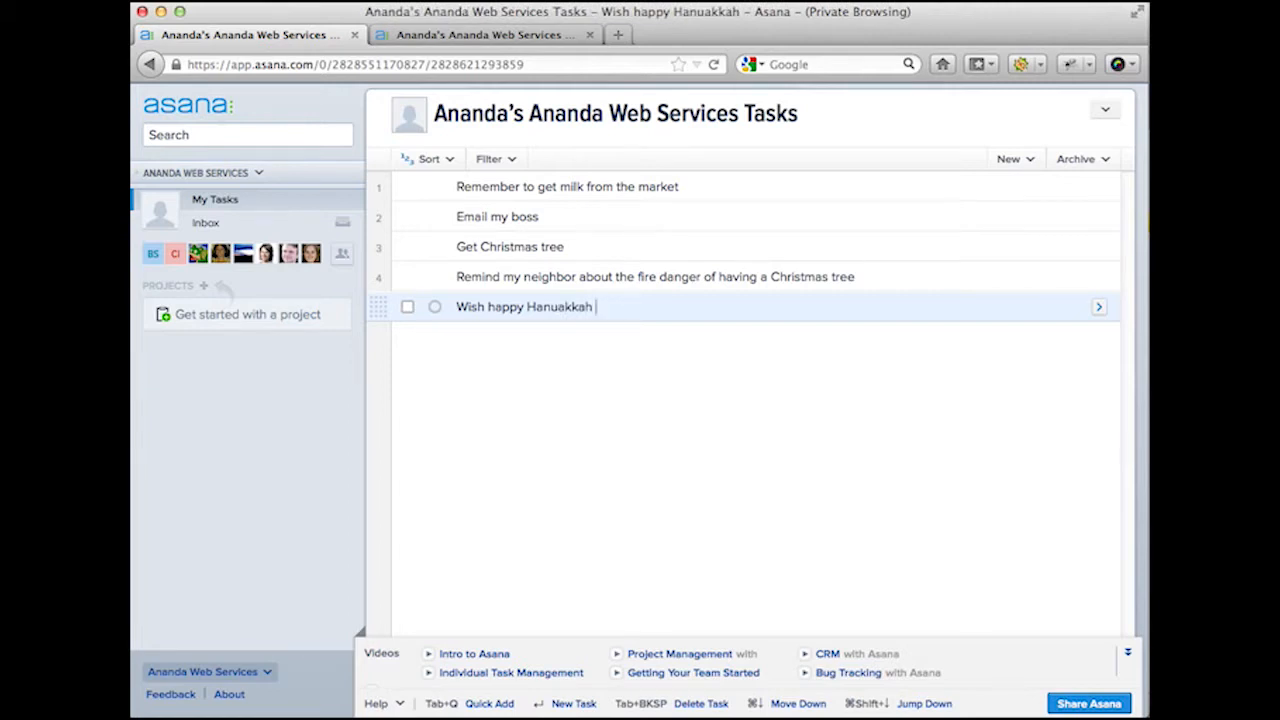
type(" to ")
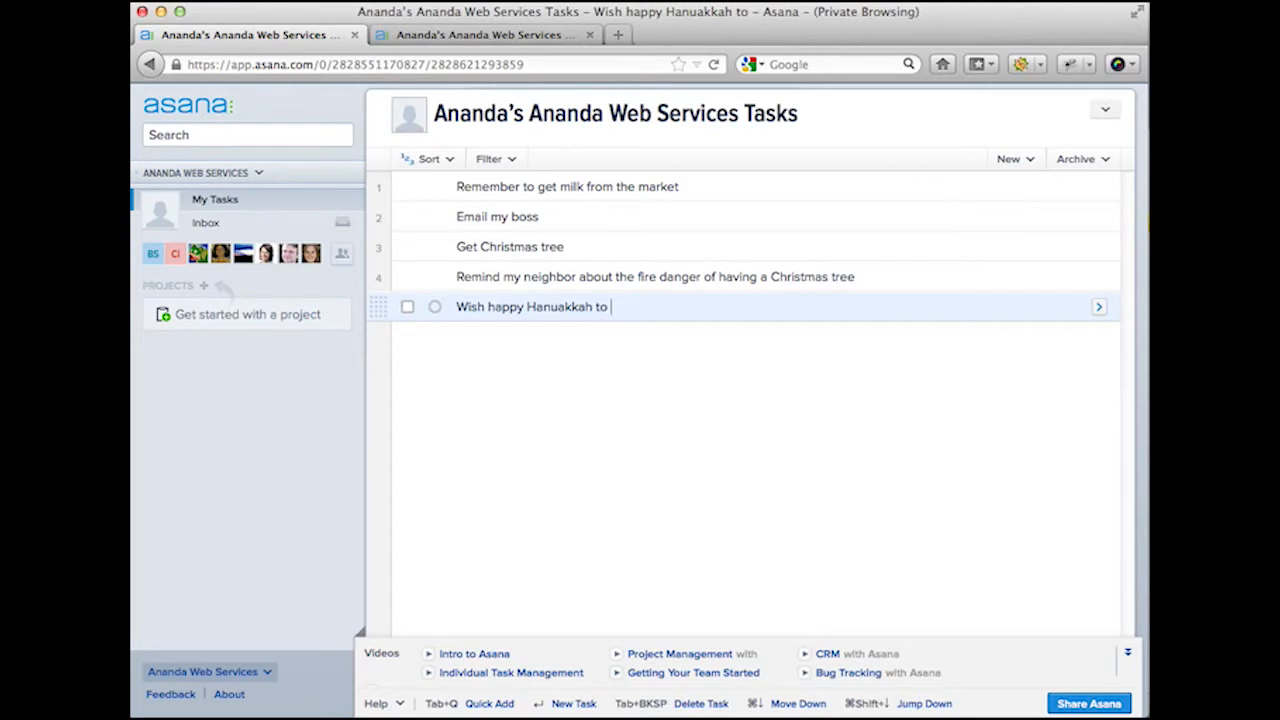
type("my co-worker")
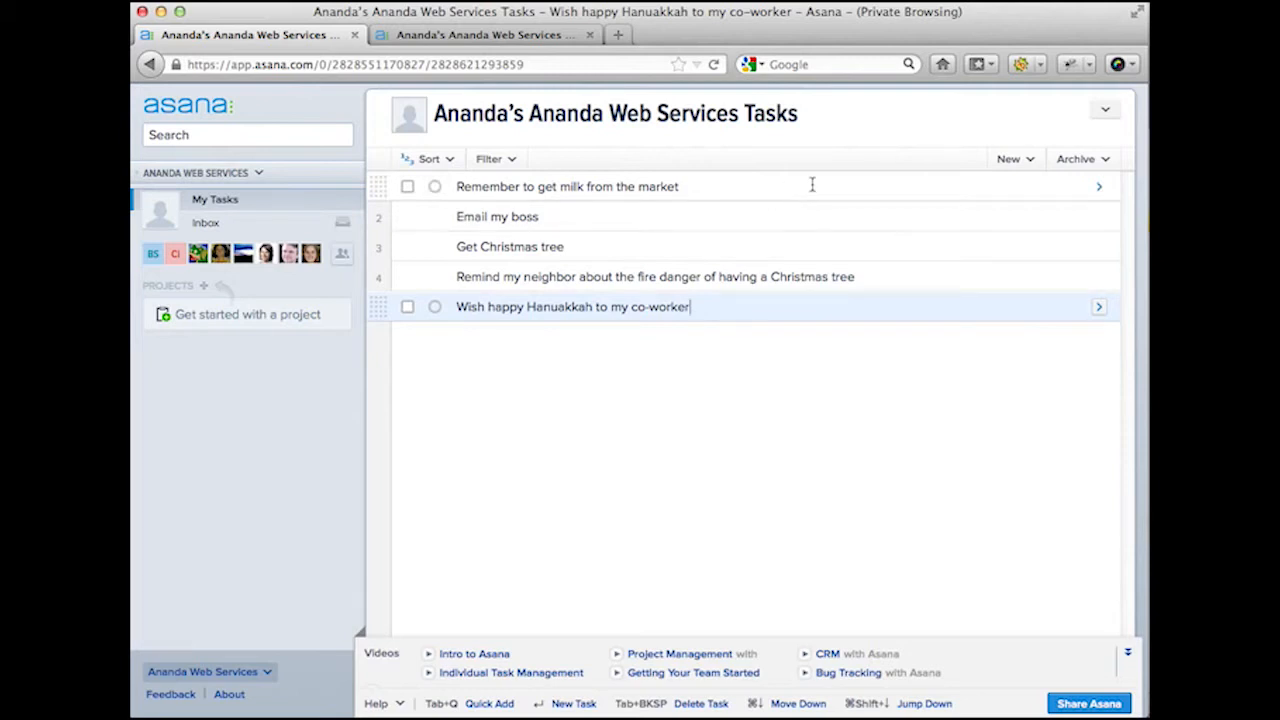
left_click(951, 184)
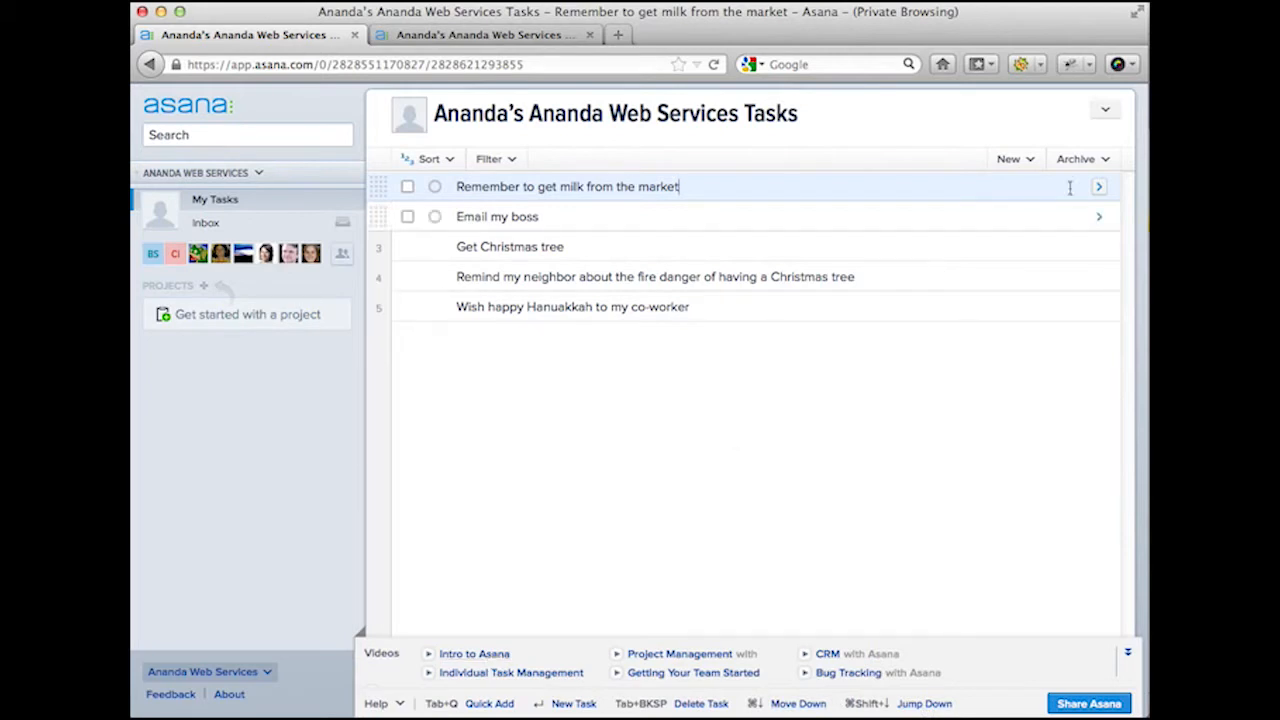
Step: Give the milk task the note '2% milk'
left_click(1100, 190)
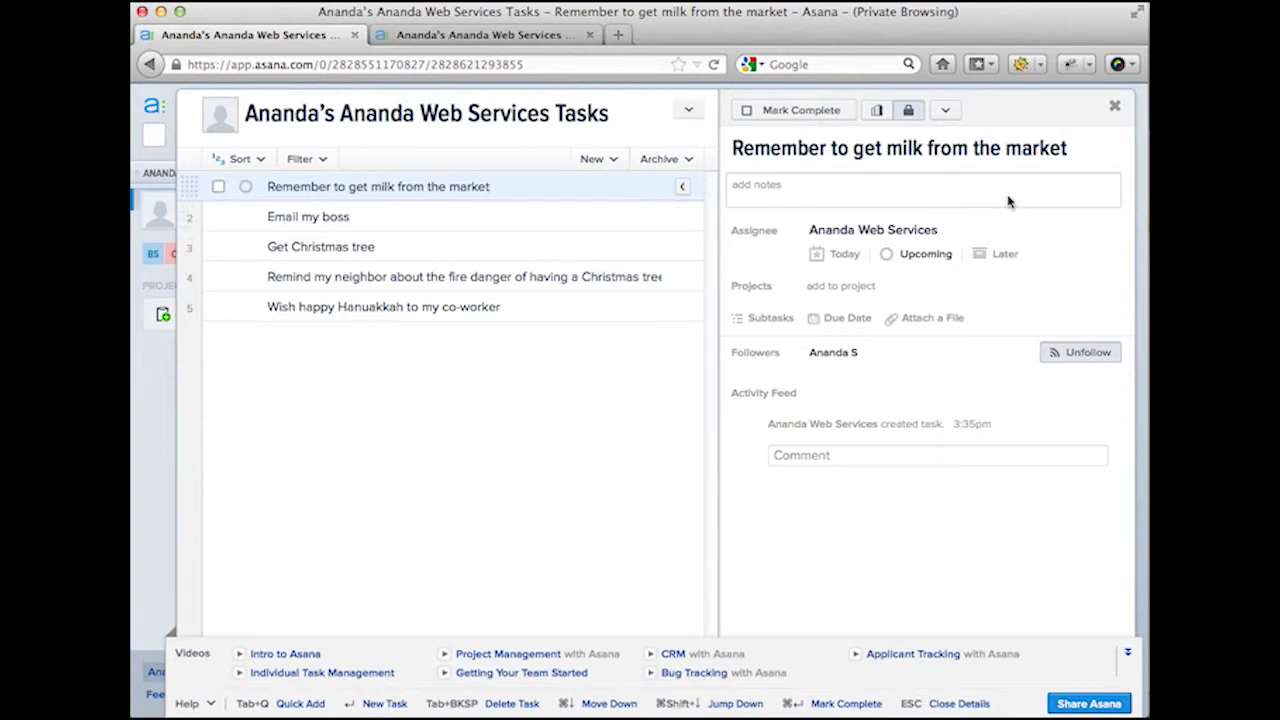
left_click(942, 204)
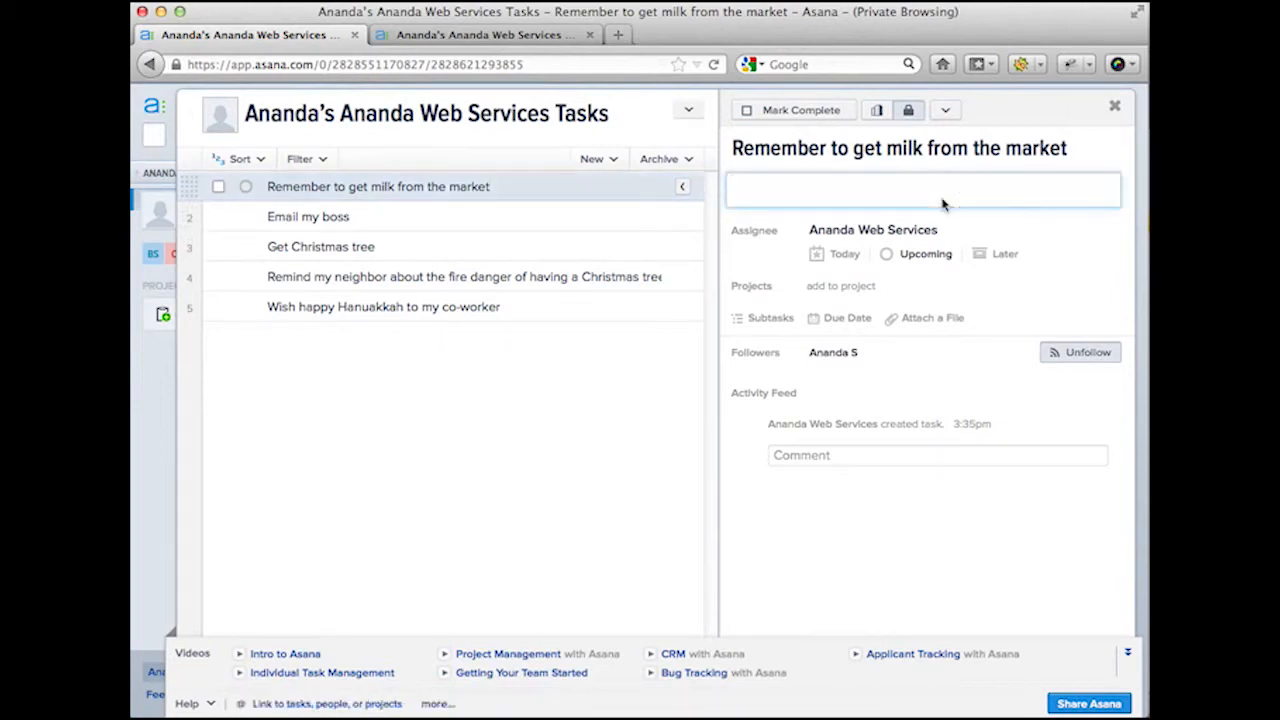
type("2% milk")
key("Return")
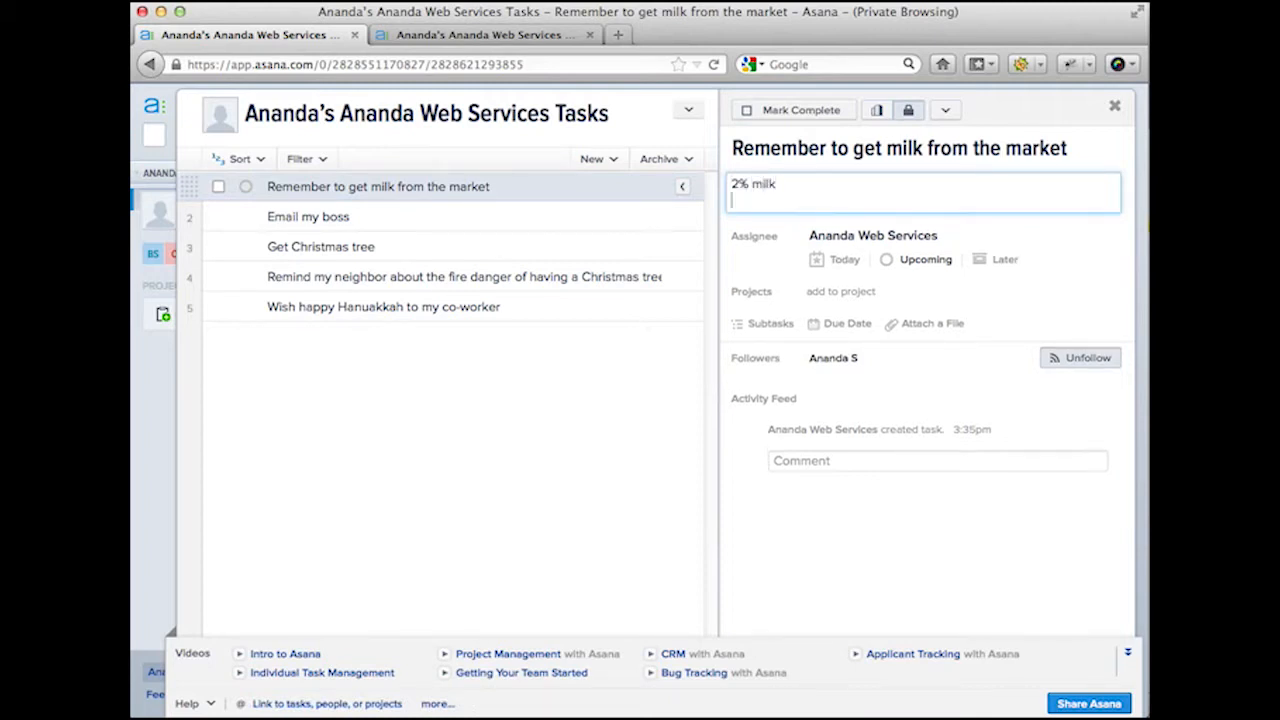
Step: Note 'Email my boss' with bullets on quarterly progress and Christmas tree decoration advice
left_click(596, 212)
left_click(793, 197)
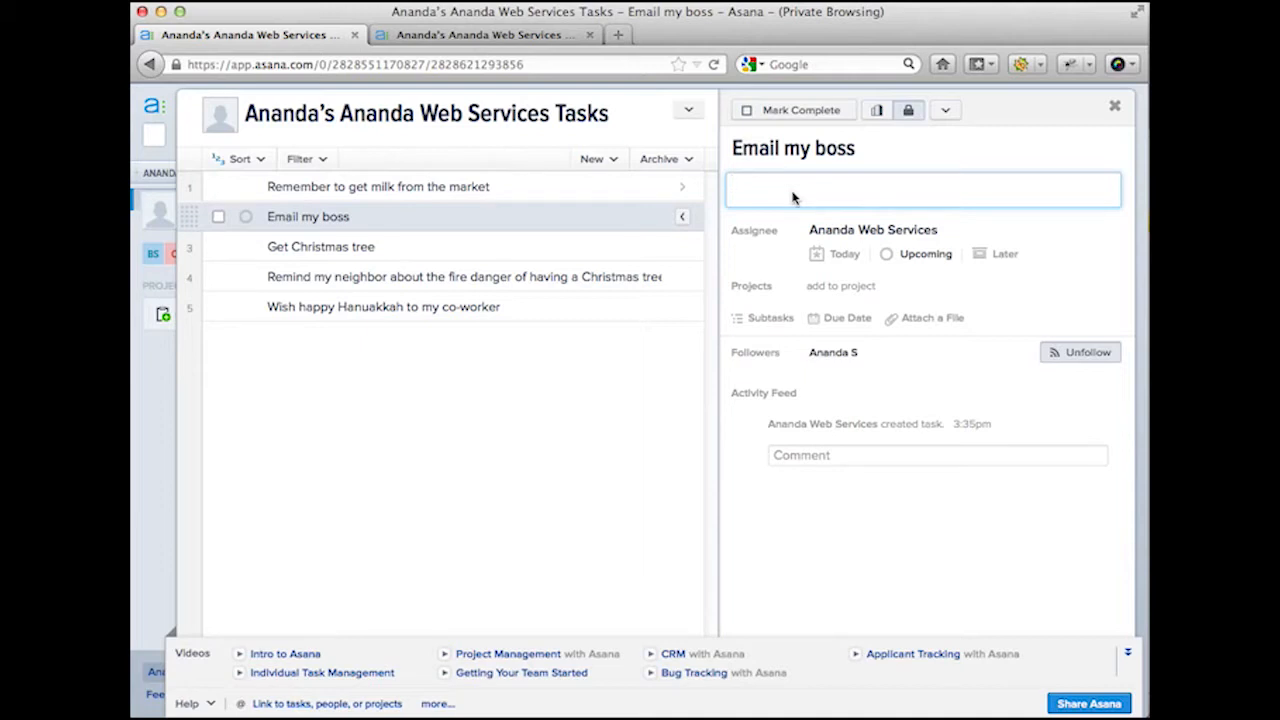
type("- Talk about my progress this quarter")
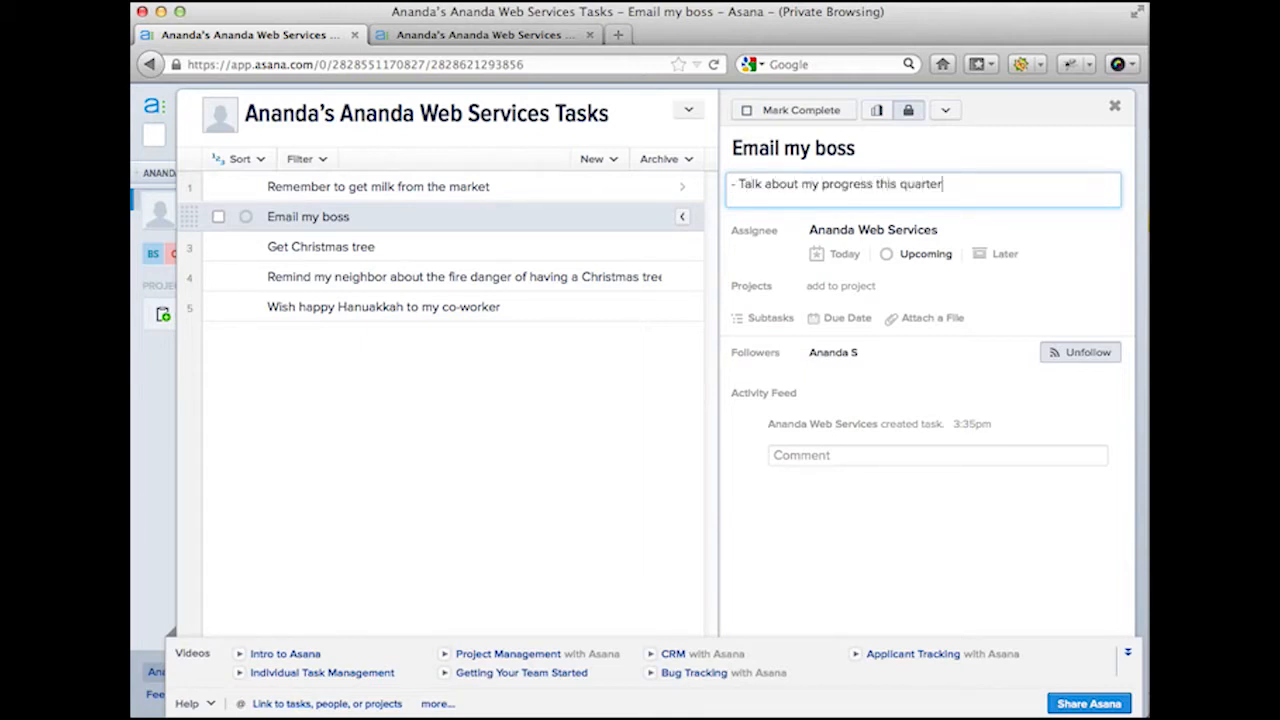
key("Return")
type("- ")
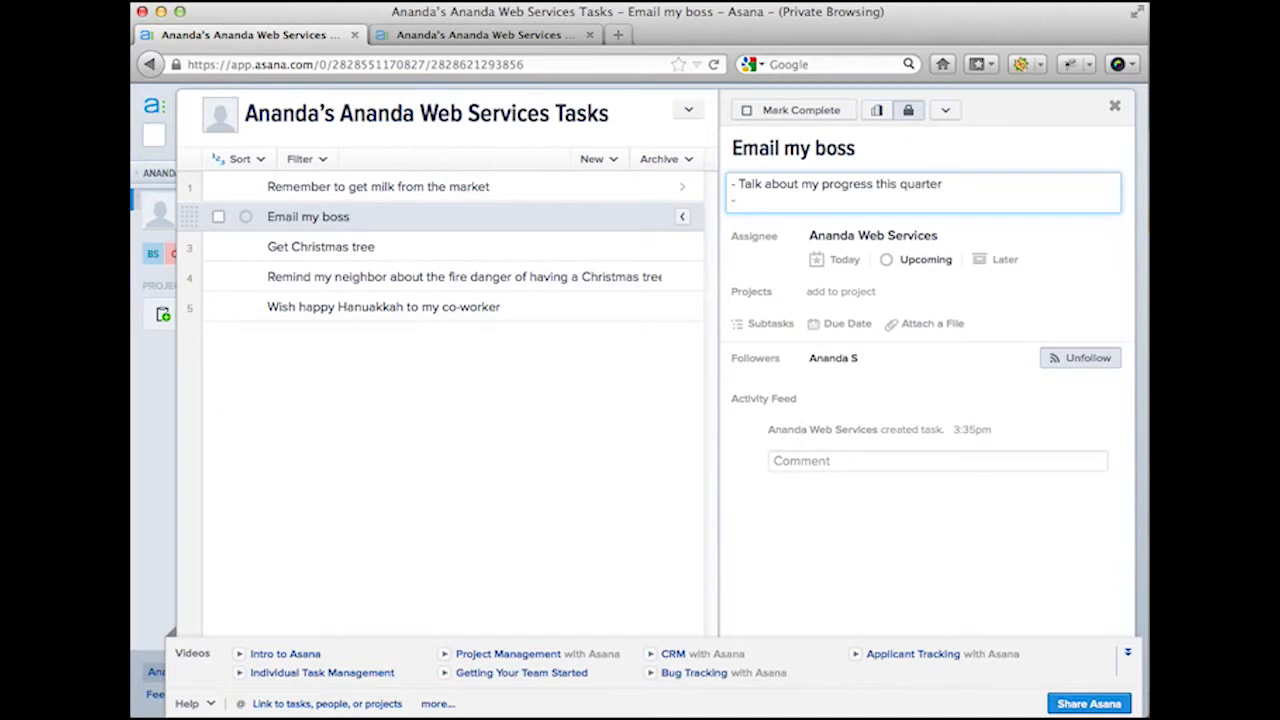
type("Ask for advice on the ")
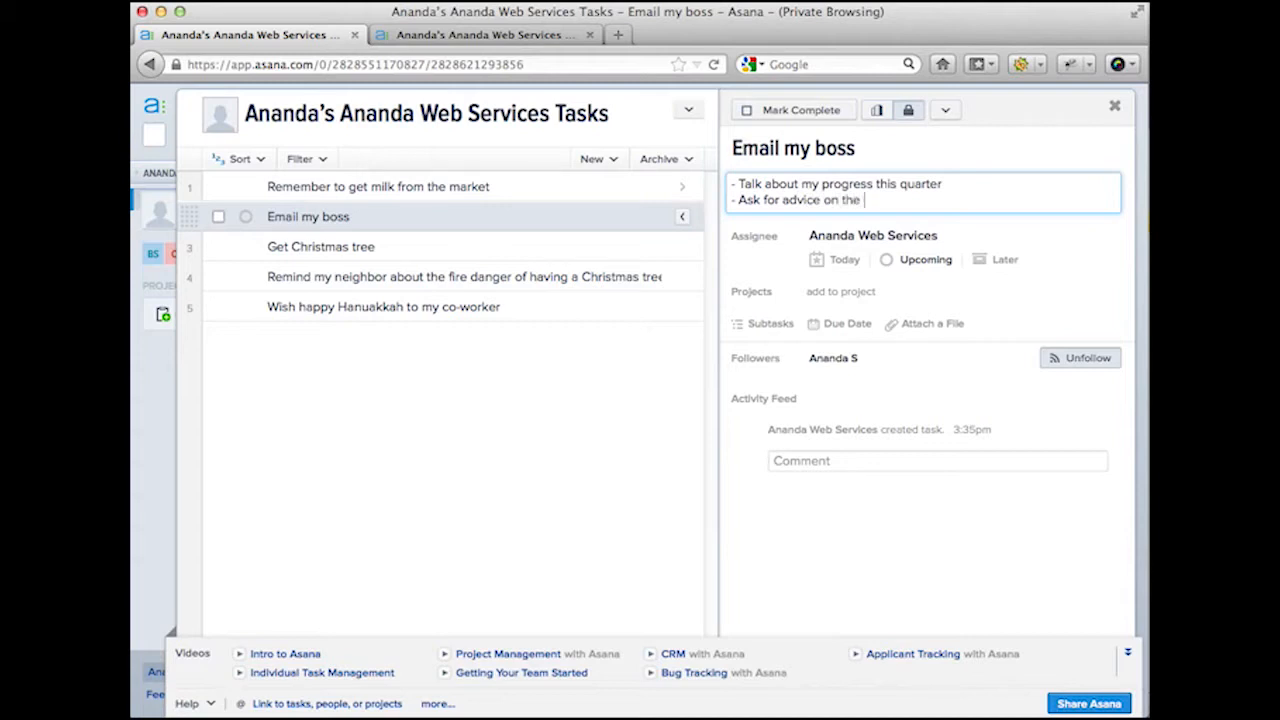
type("Christmas tree decoration")
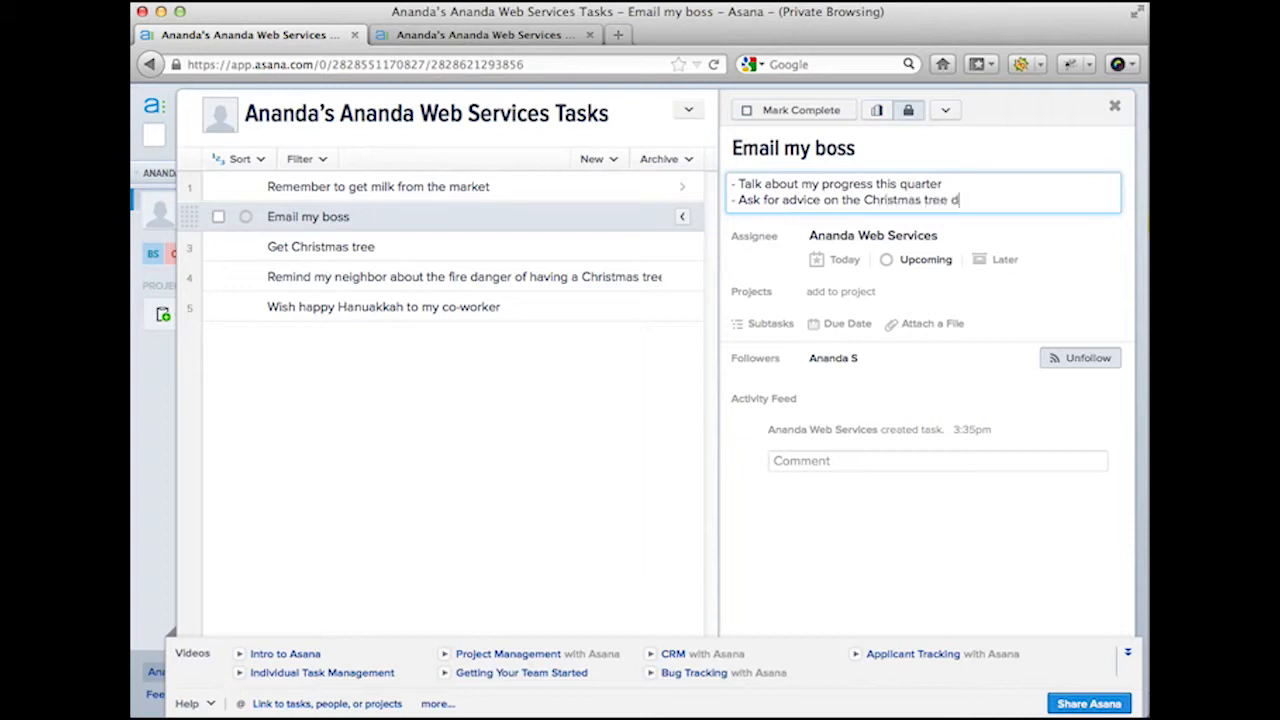
key("Return")
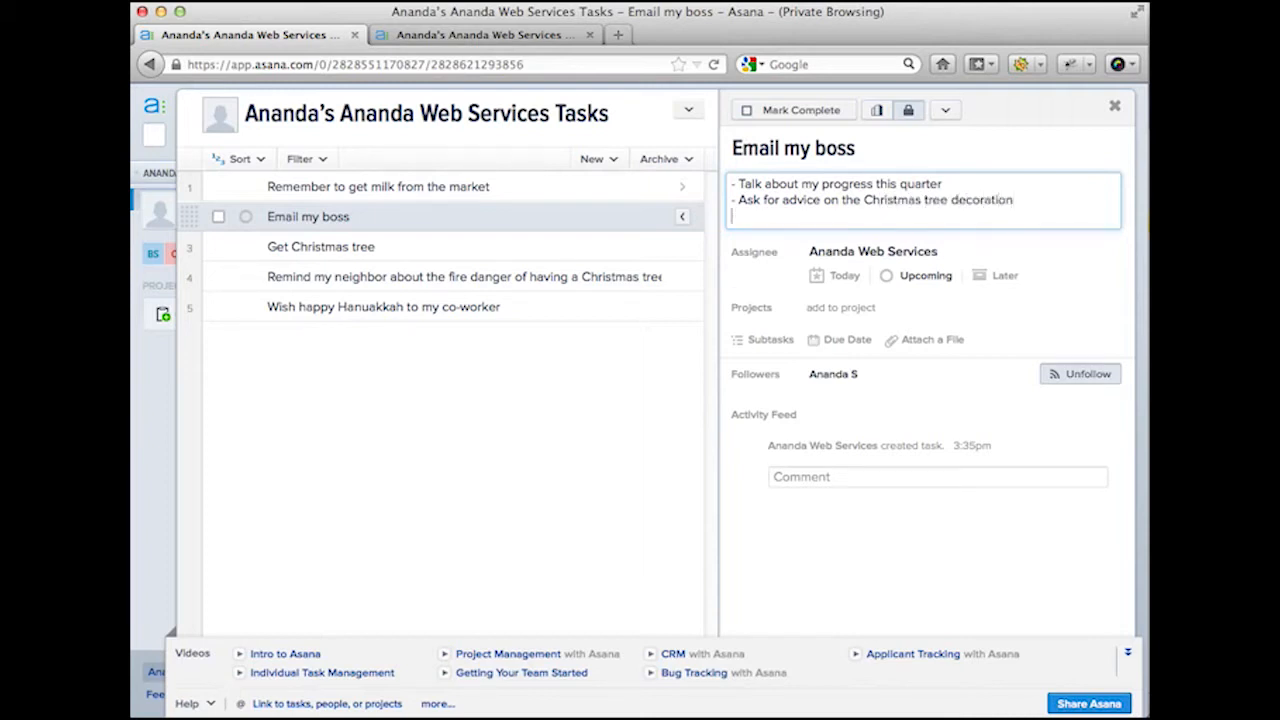
key("BackSpace")
key("BackSpace")
key("BackSpace")
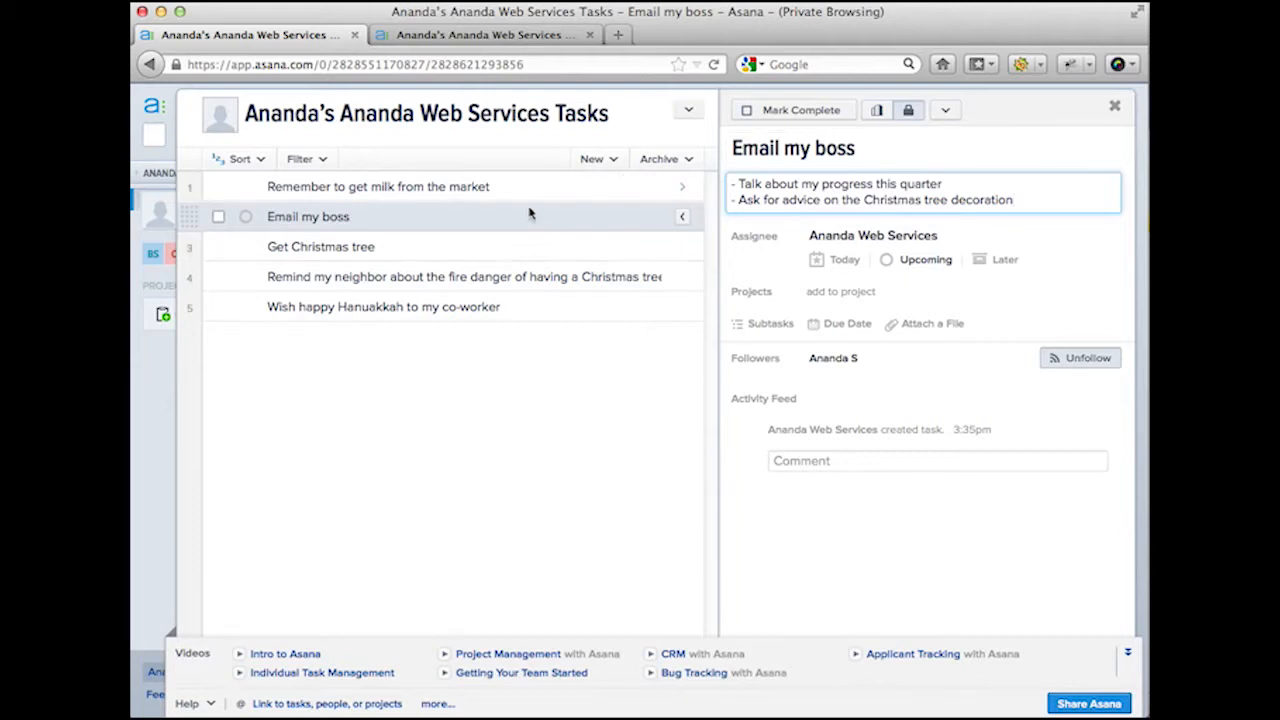
left_click(496, 190)
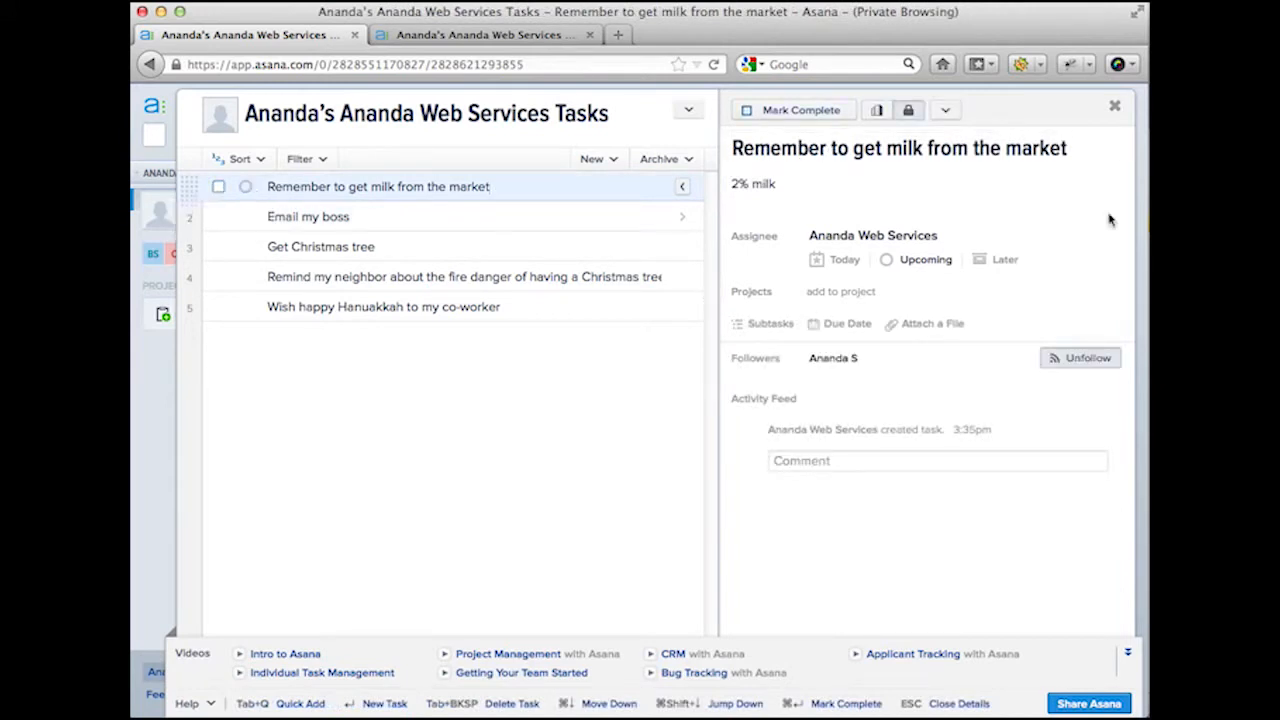
Step: Close the details pane and mark the milk task complete
left_click(686, 185)
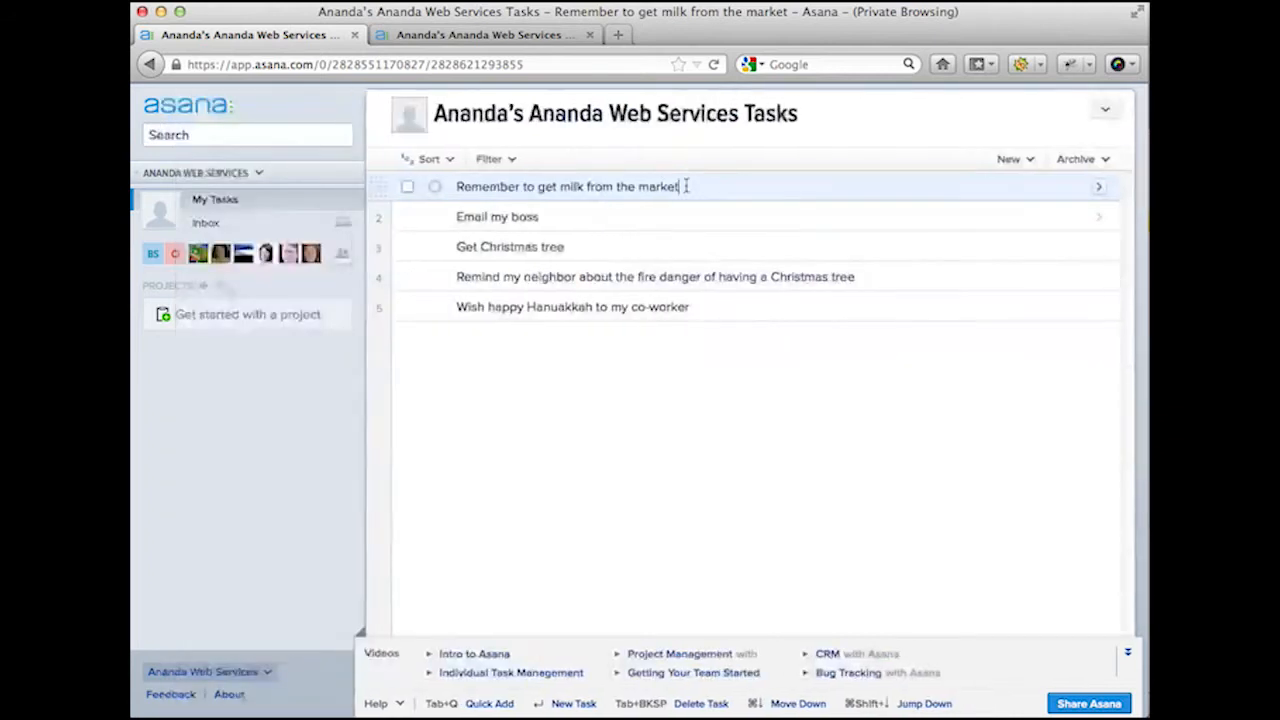
left_click(408, 189)
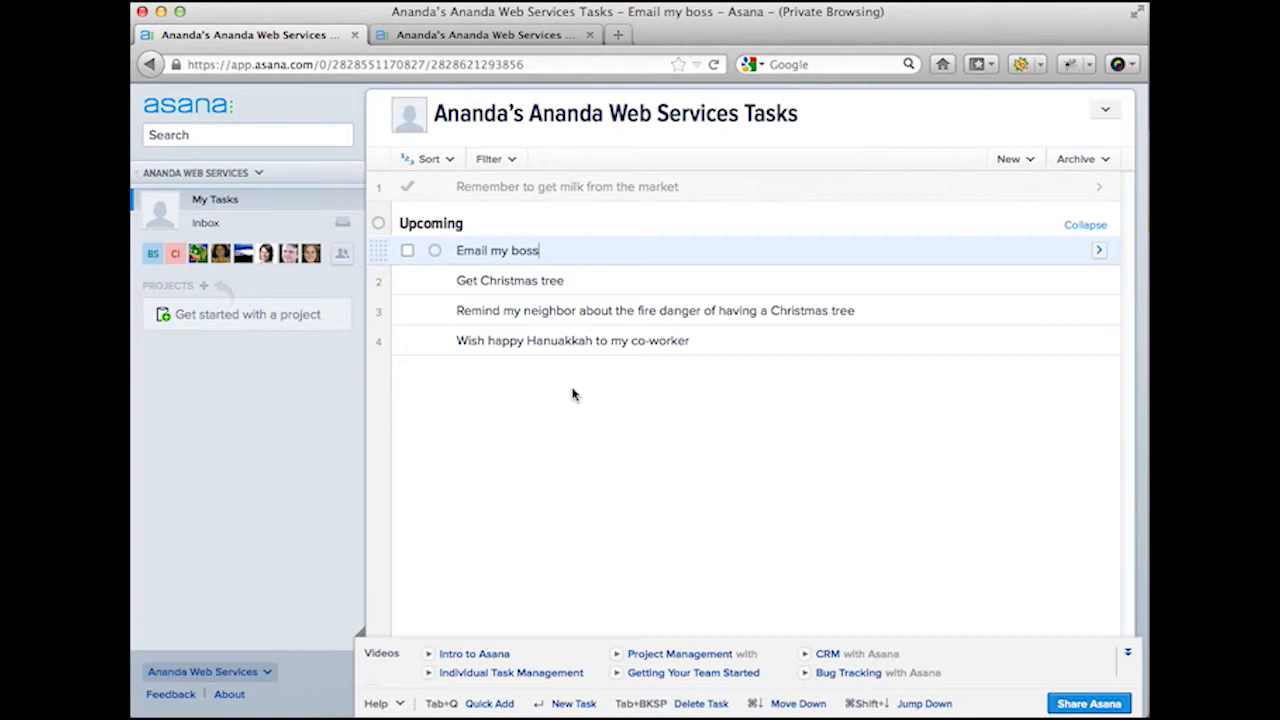
Step: Open 'Email my boss' and schedule it for Today
left_click(1098, 251)
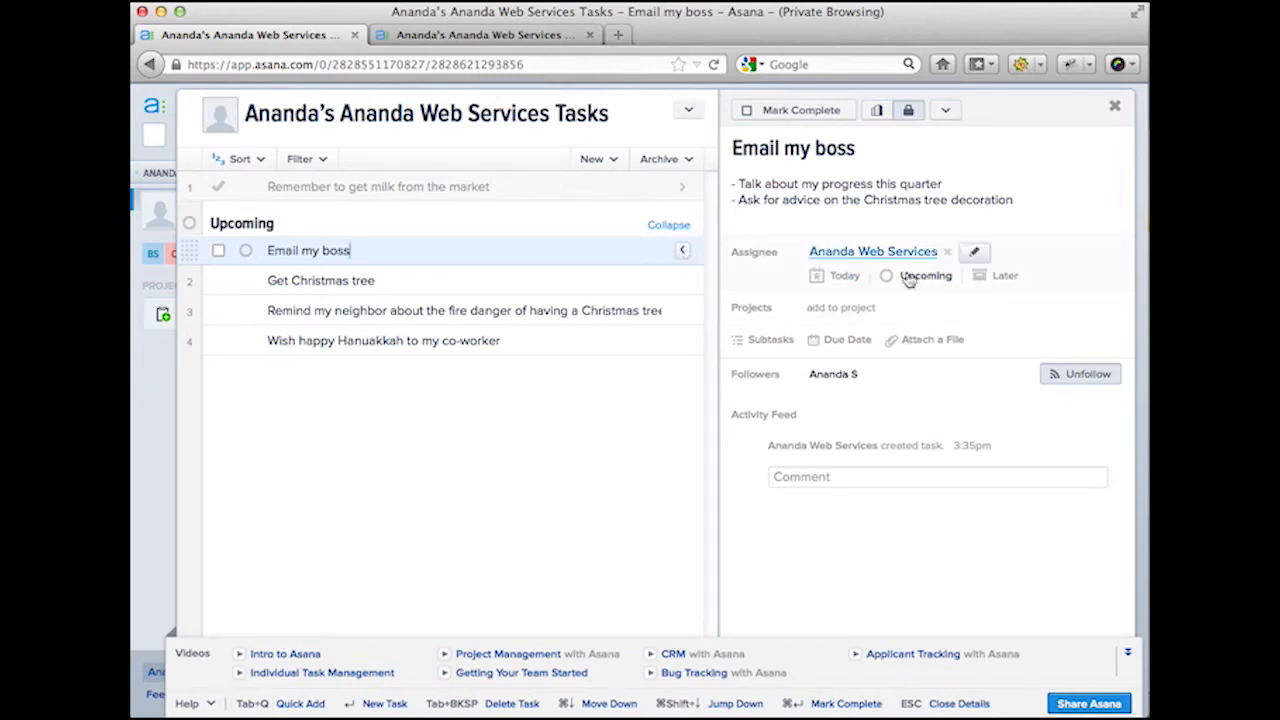
left_click(832, 278)
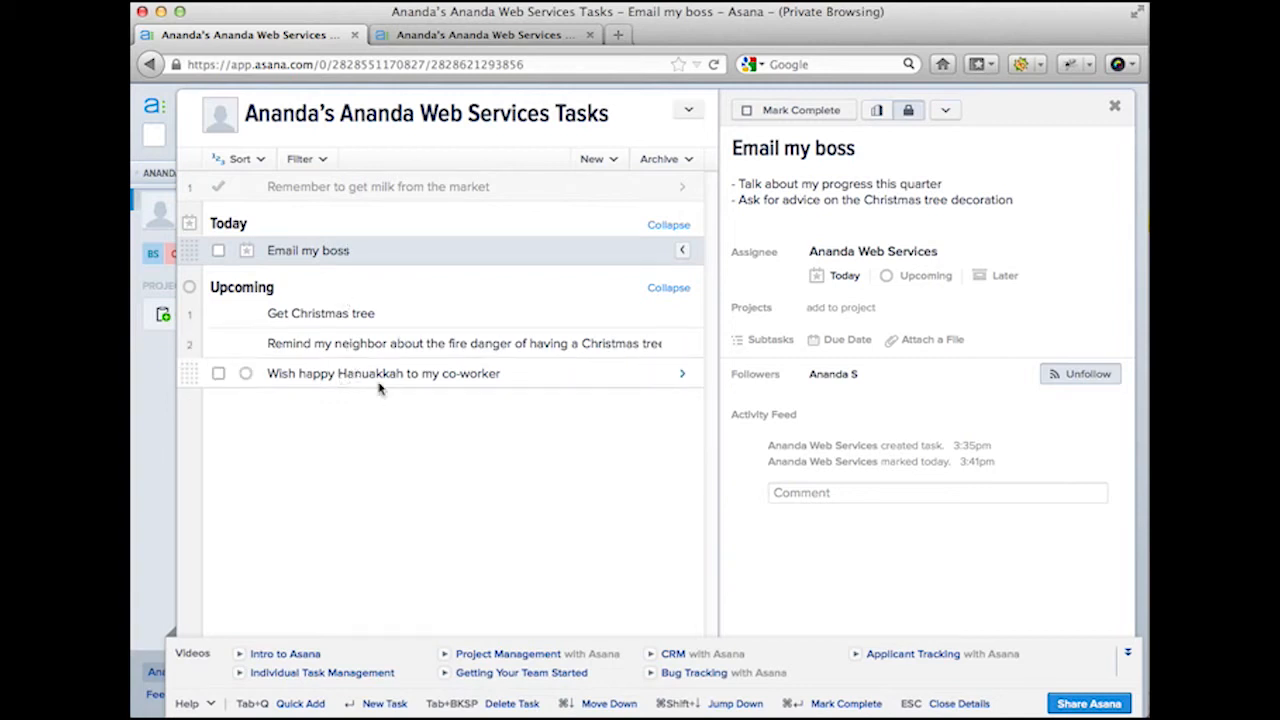
Step: Schedule 'Get Christmas tree' for Today and defer the Hanukkah greeting task to Later
left_click(329, 315)
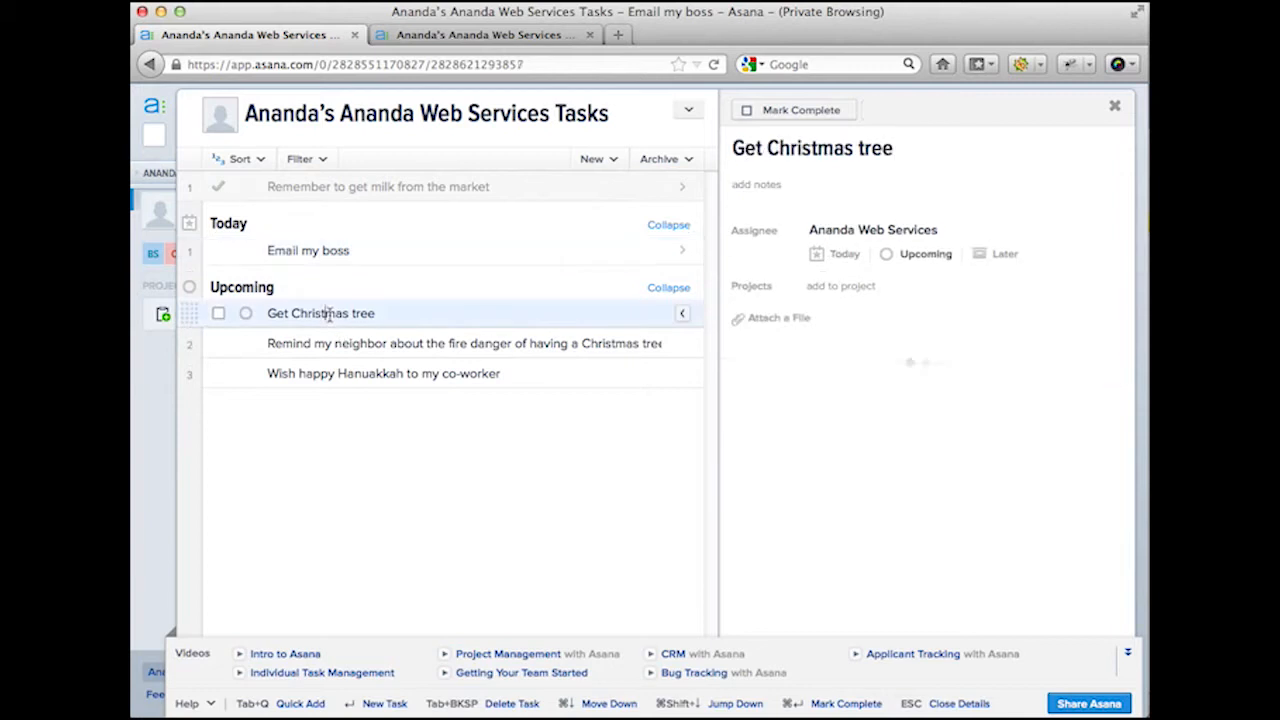
left_click(848, 256)
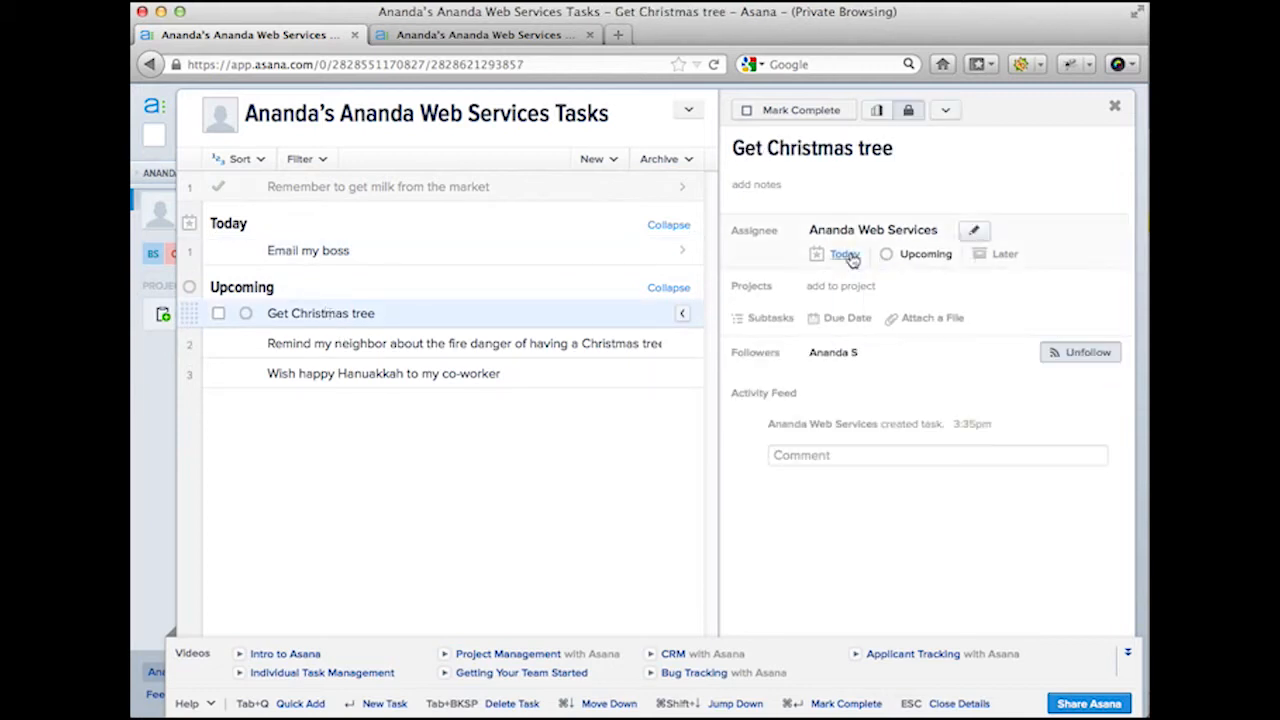
left_click(398, 345)
left_click(391, 374)
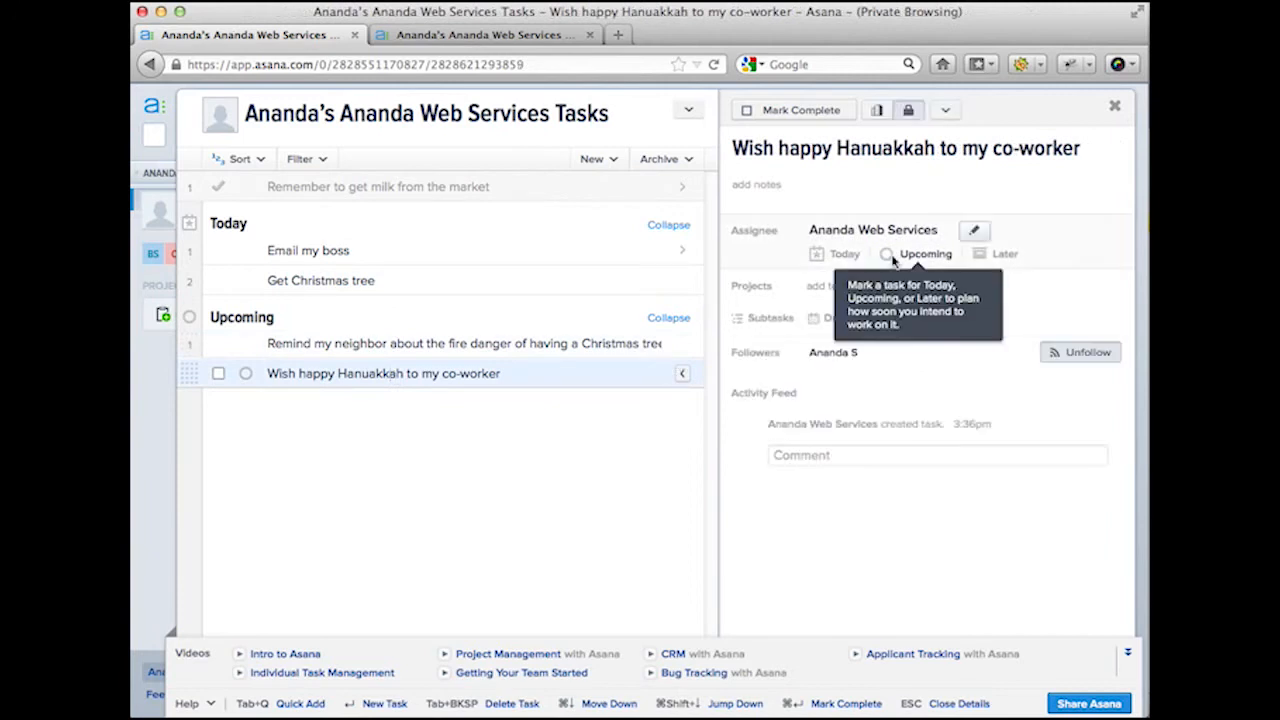
left_click(1005, 256)
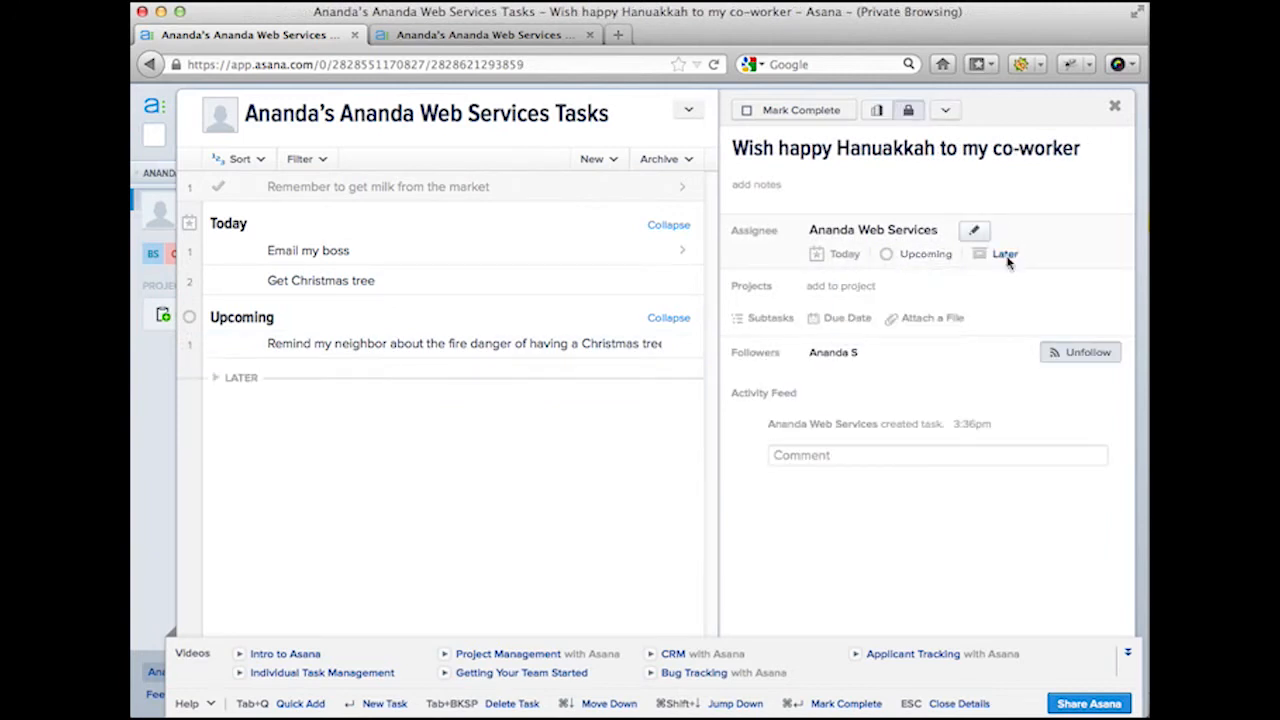
Step: Expand the Later section to check its tasks, then collapse it again
left_click(240, 382)
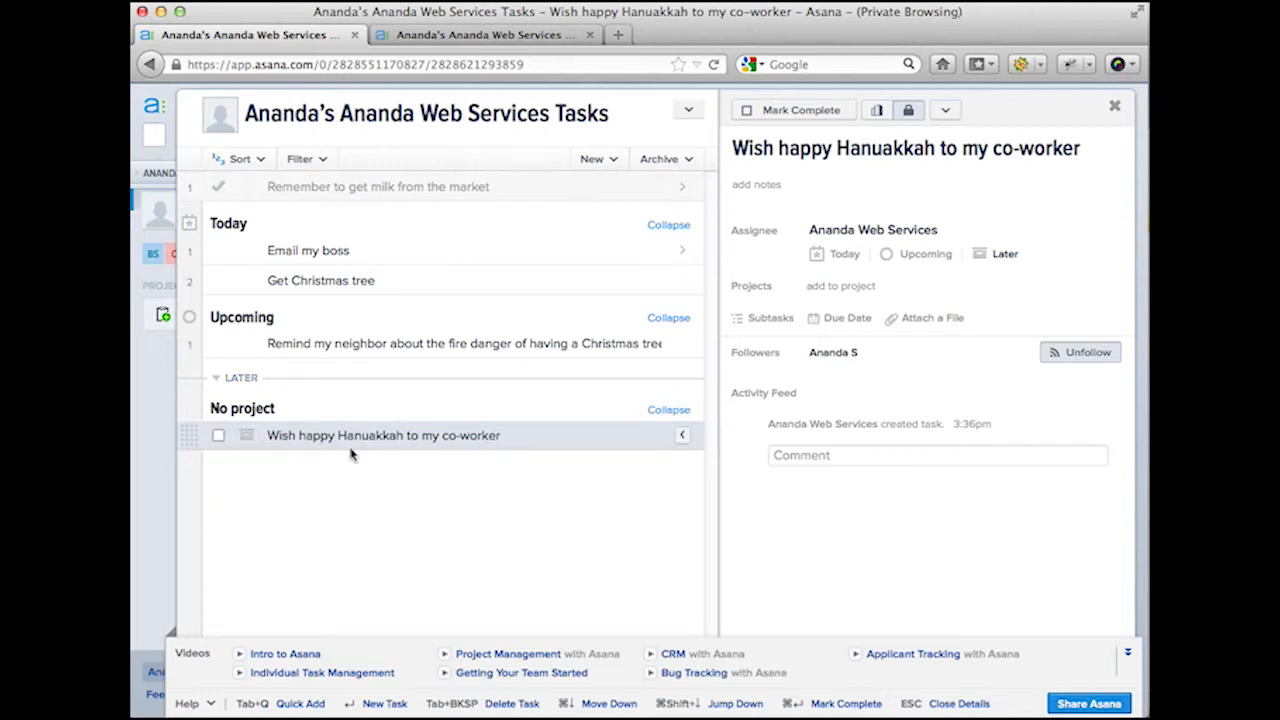
left_click(246, 378)
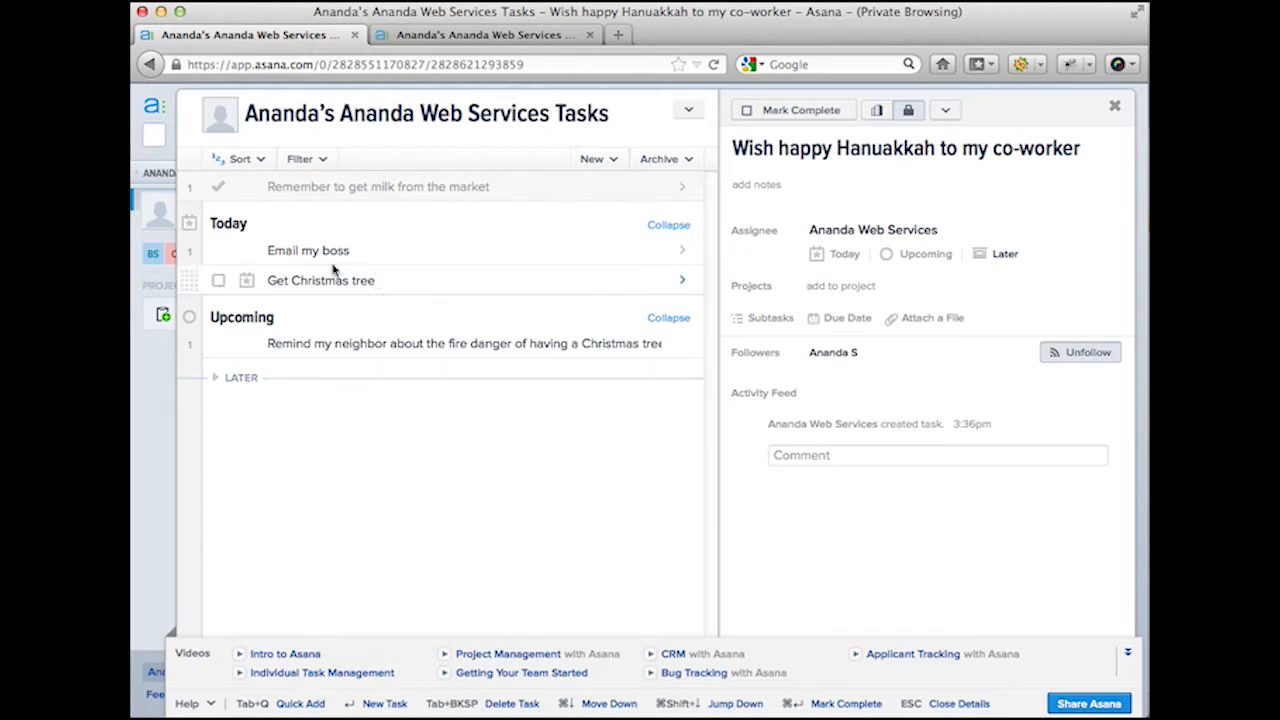
left_click(303, 251)
Step: Complete 'Email my boss' and add a Today task to email a contact below 'Get Christmas tree'
left_click(218, 251)
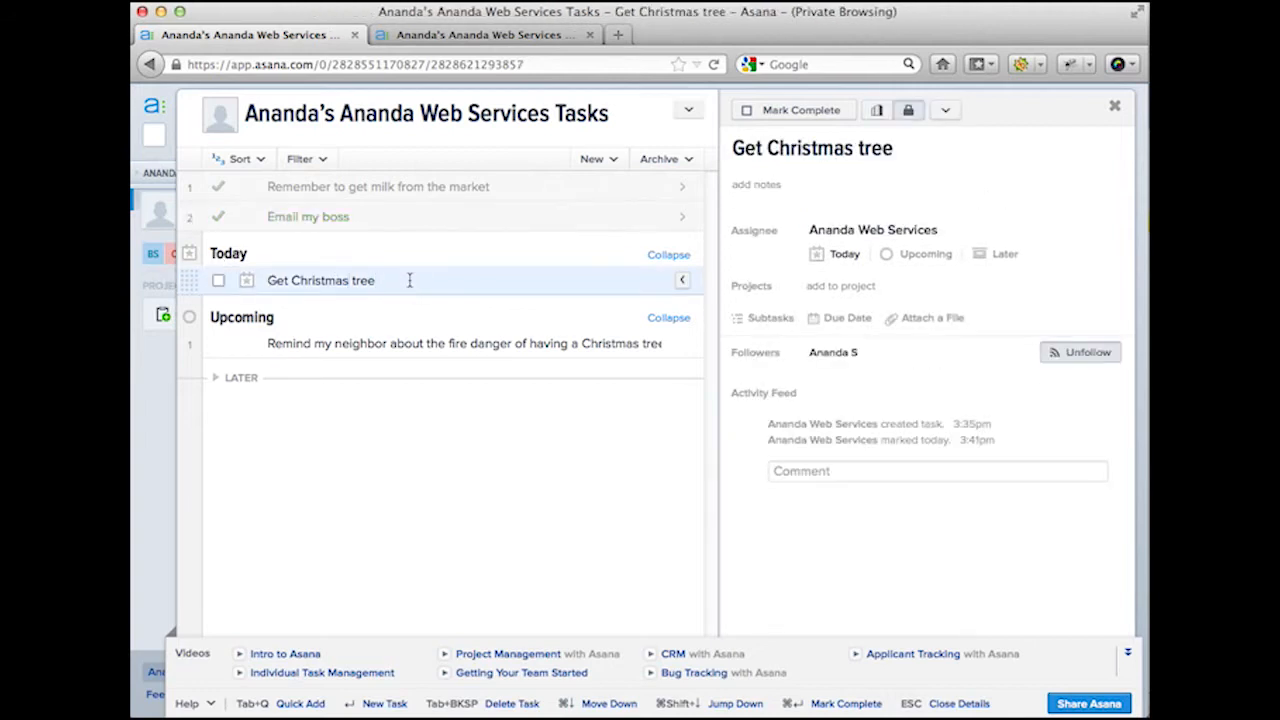
key("Return")
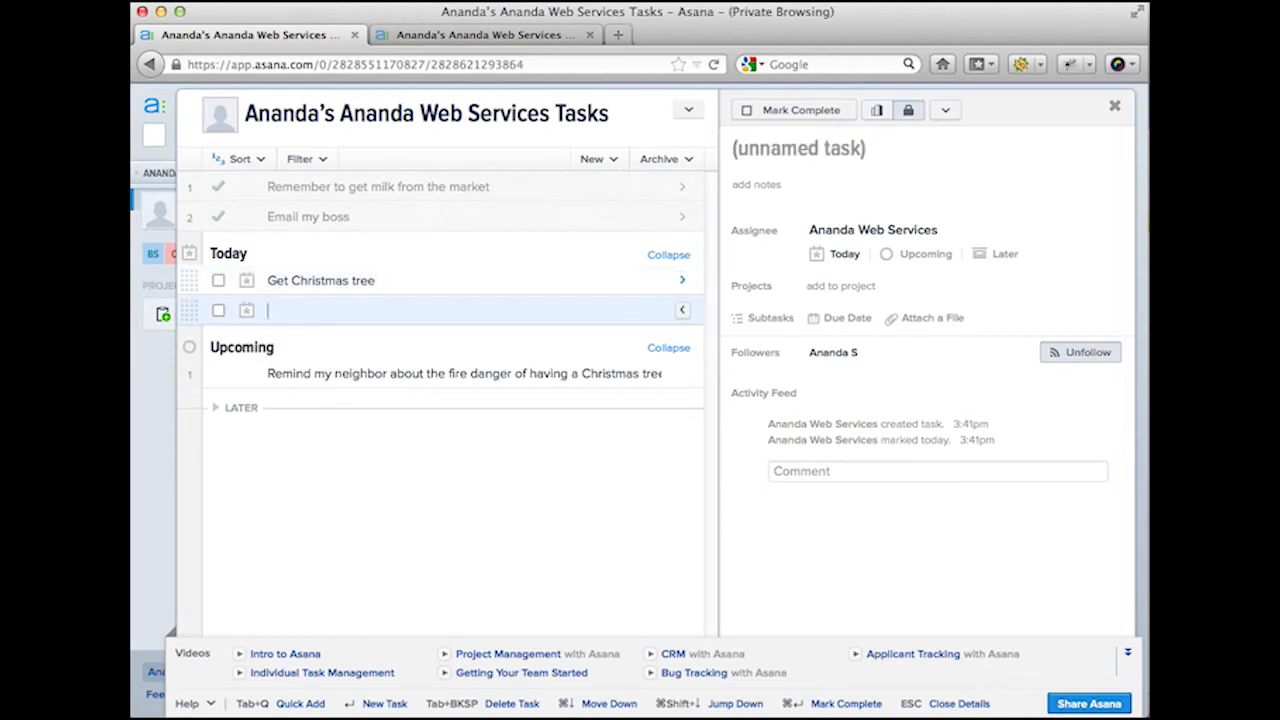
type("E")
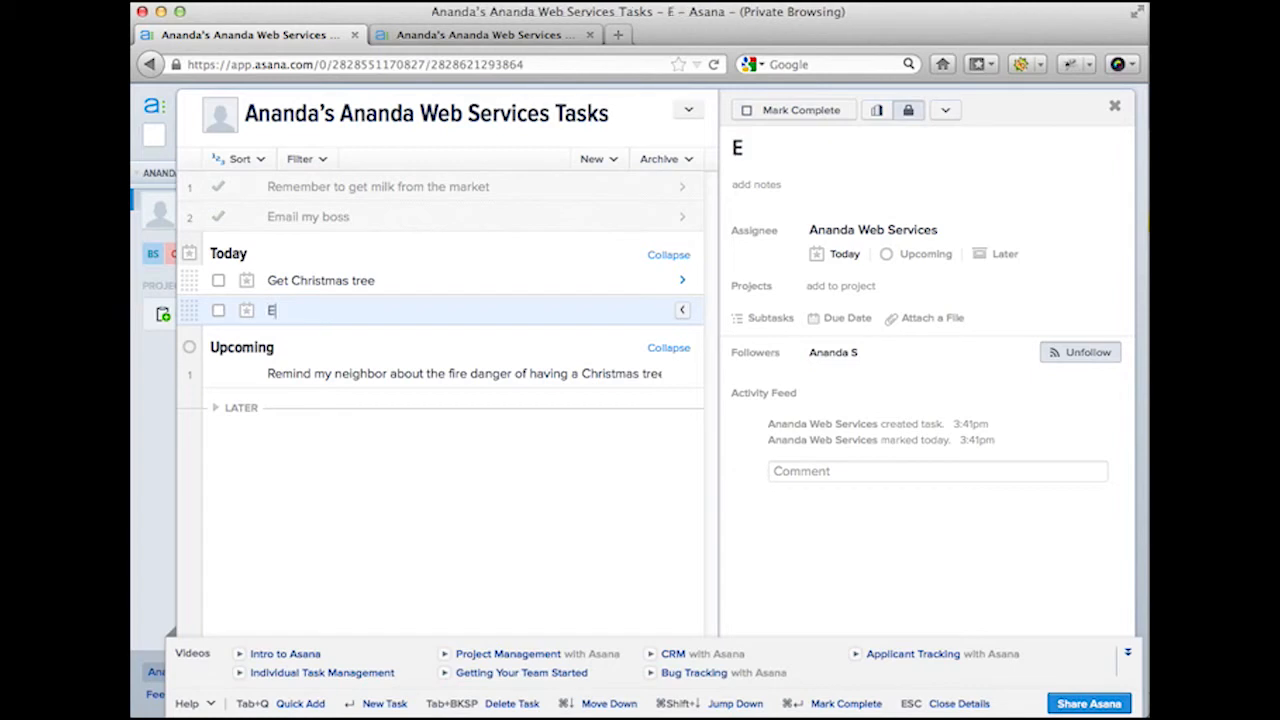
type("mail Cindy")
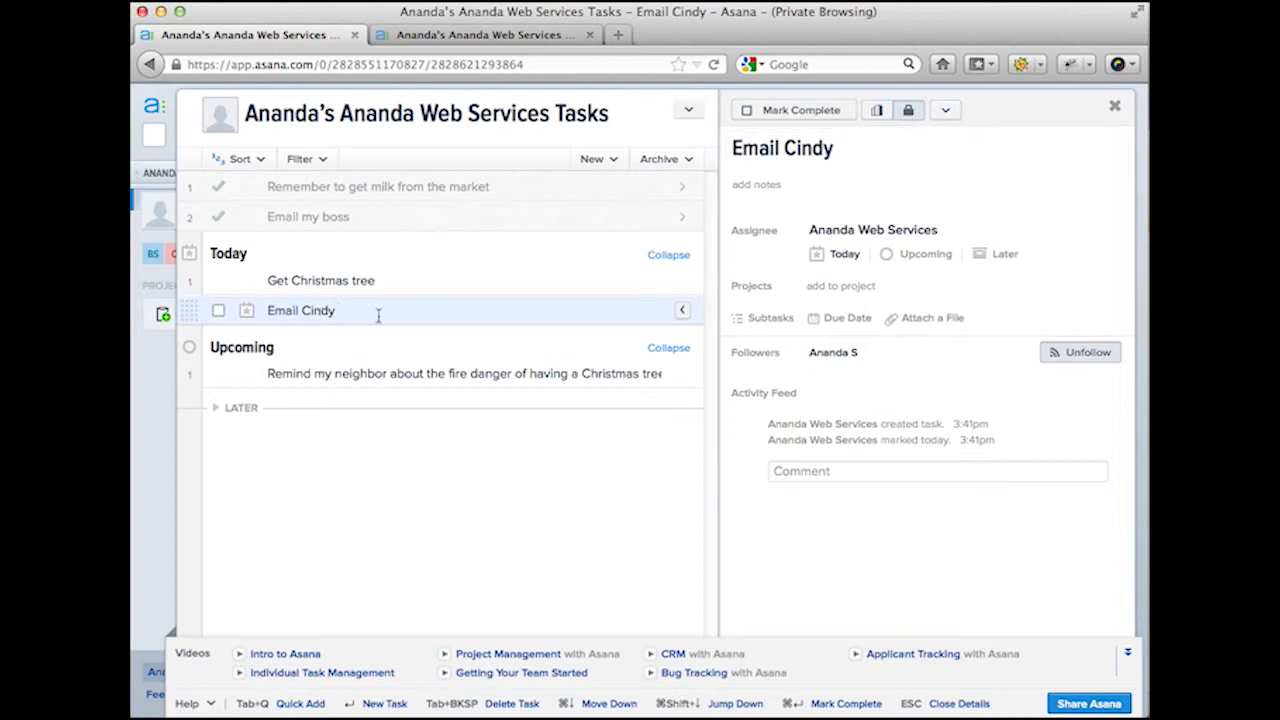
Step: Delete the new emailing task, undo once, then delete it for good
left_click(945, 110)
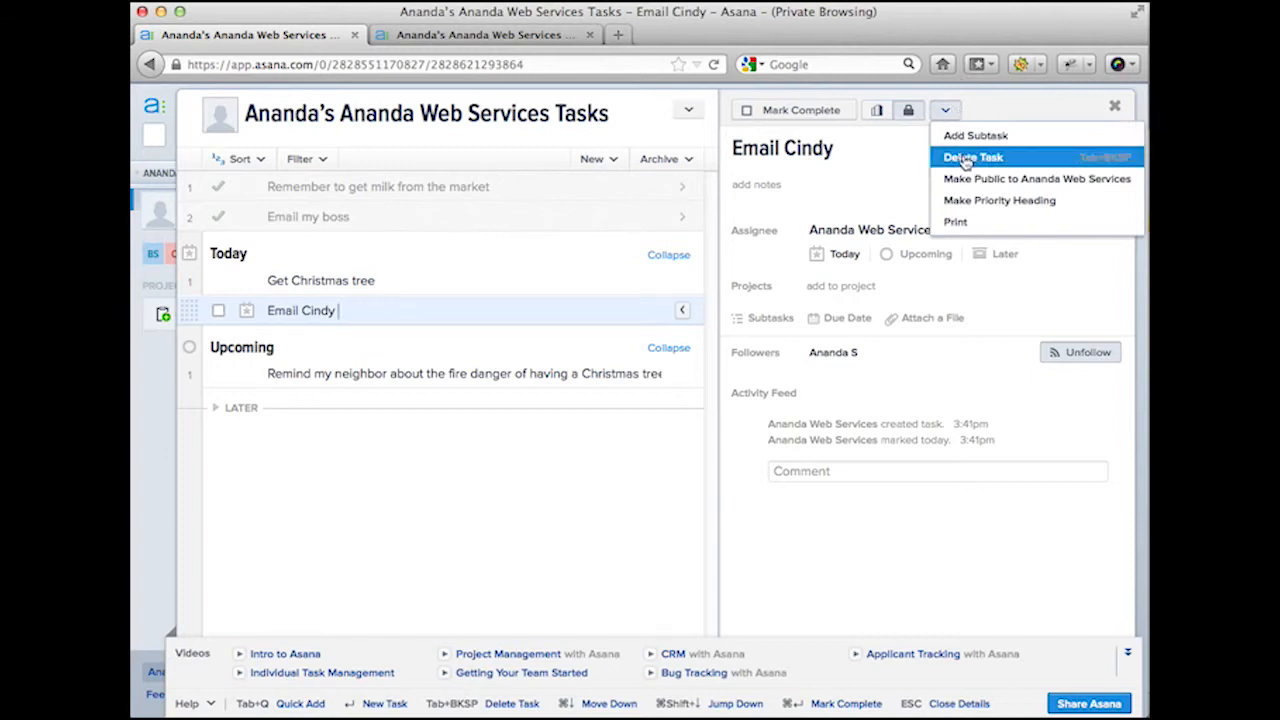
left_click(965, 158)
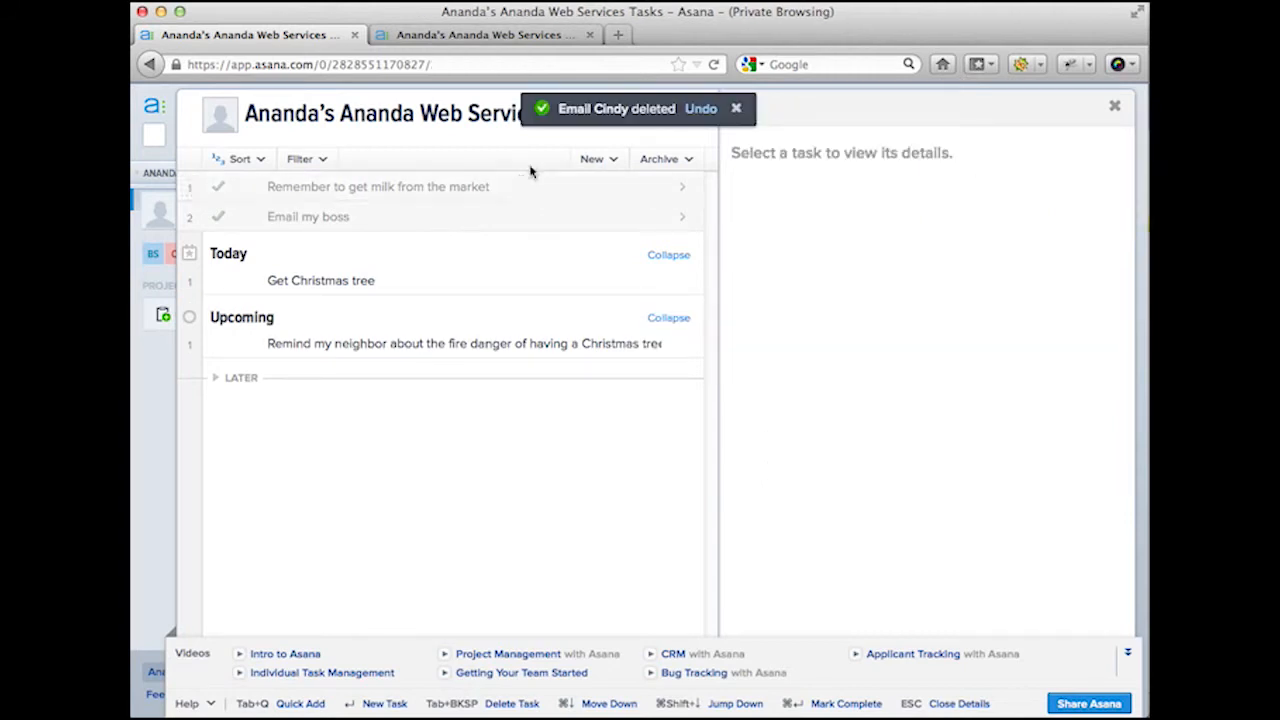
left_click(702, 110)
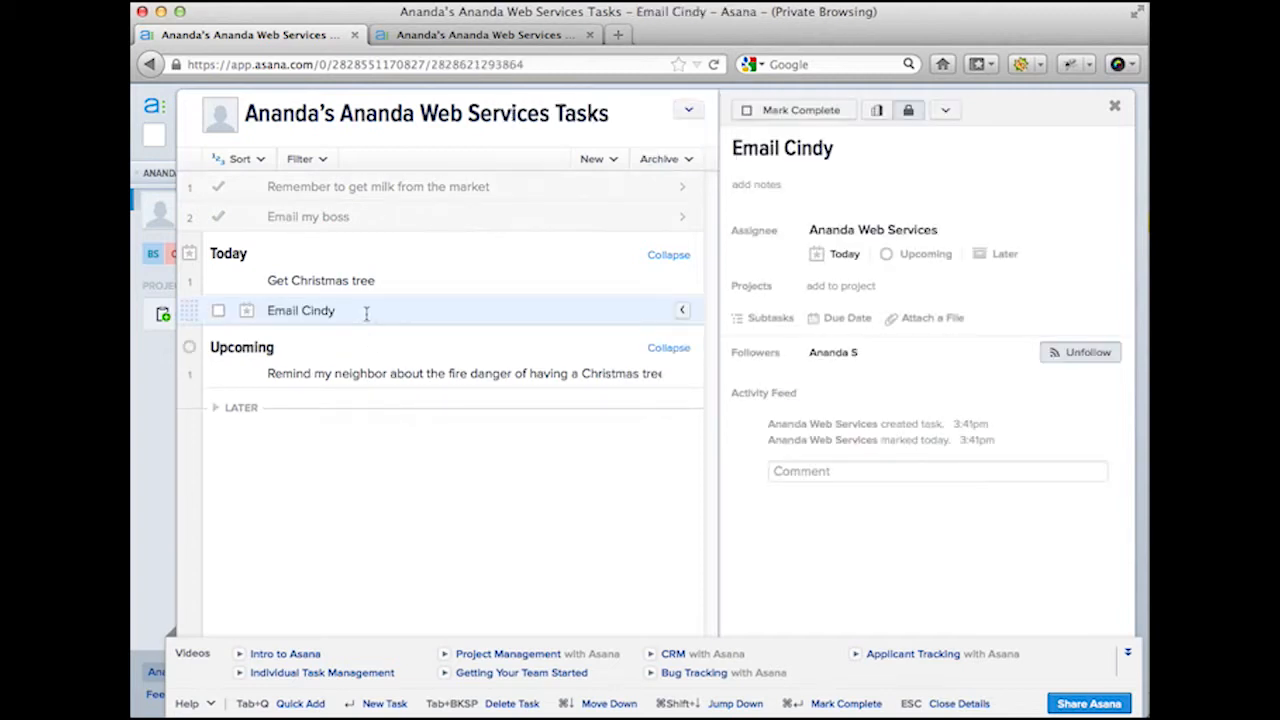
left_click(945, 110)
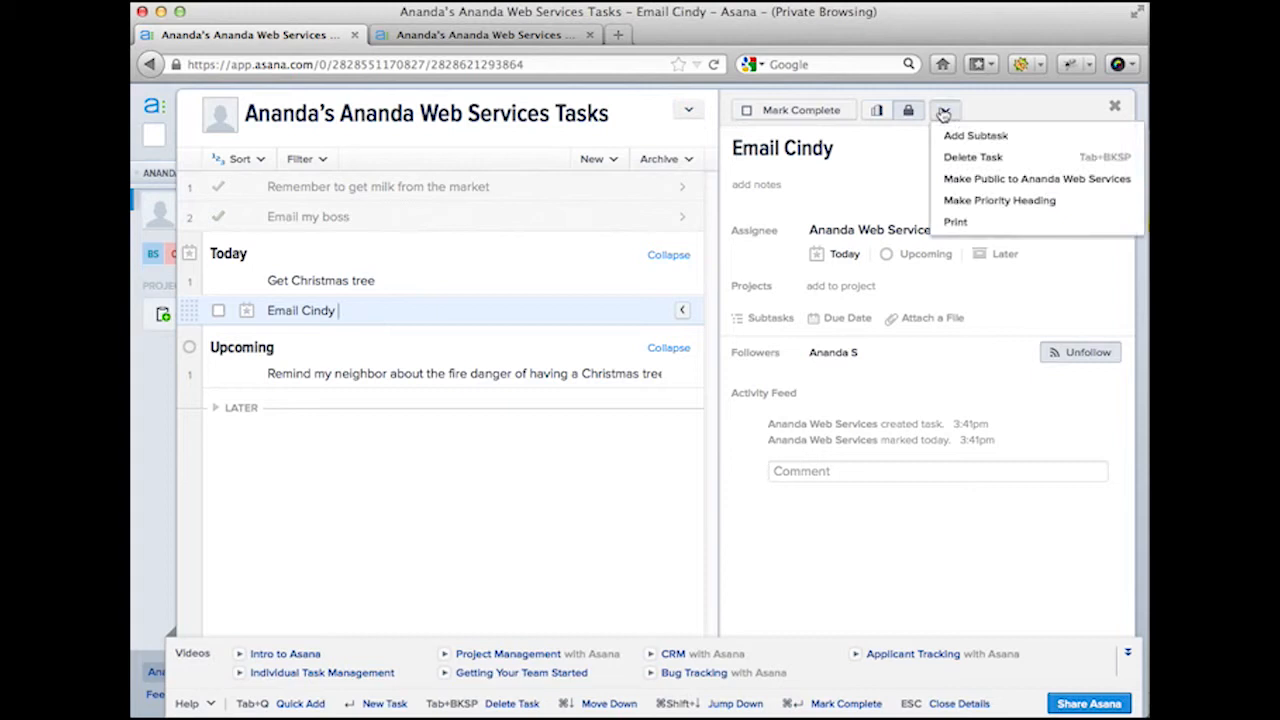
left_click(948, 158)
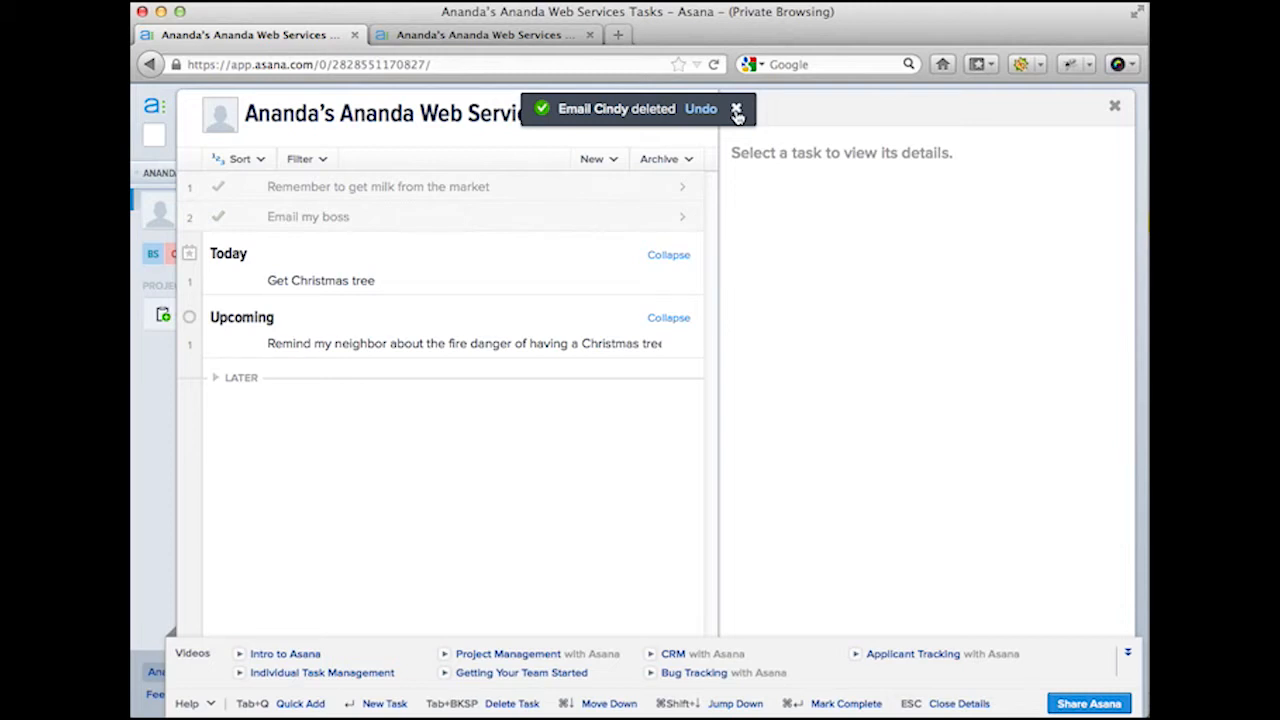
Step: Delete the fire-danger reminder task, restore it with Undo, then select 'Get Christmas tree'
left_click(536, 343)
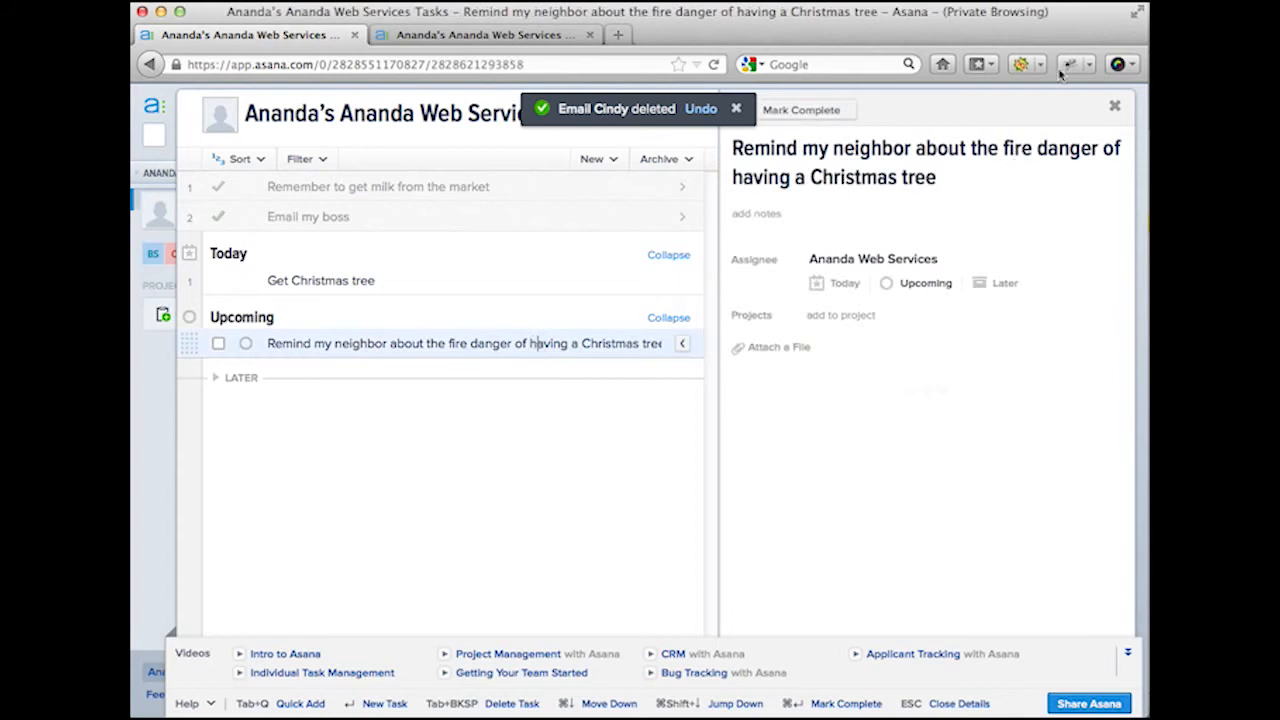
left_click(945, 110)
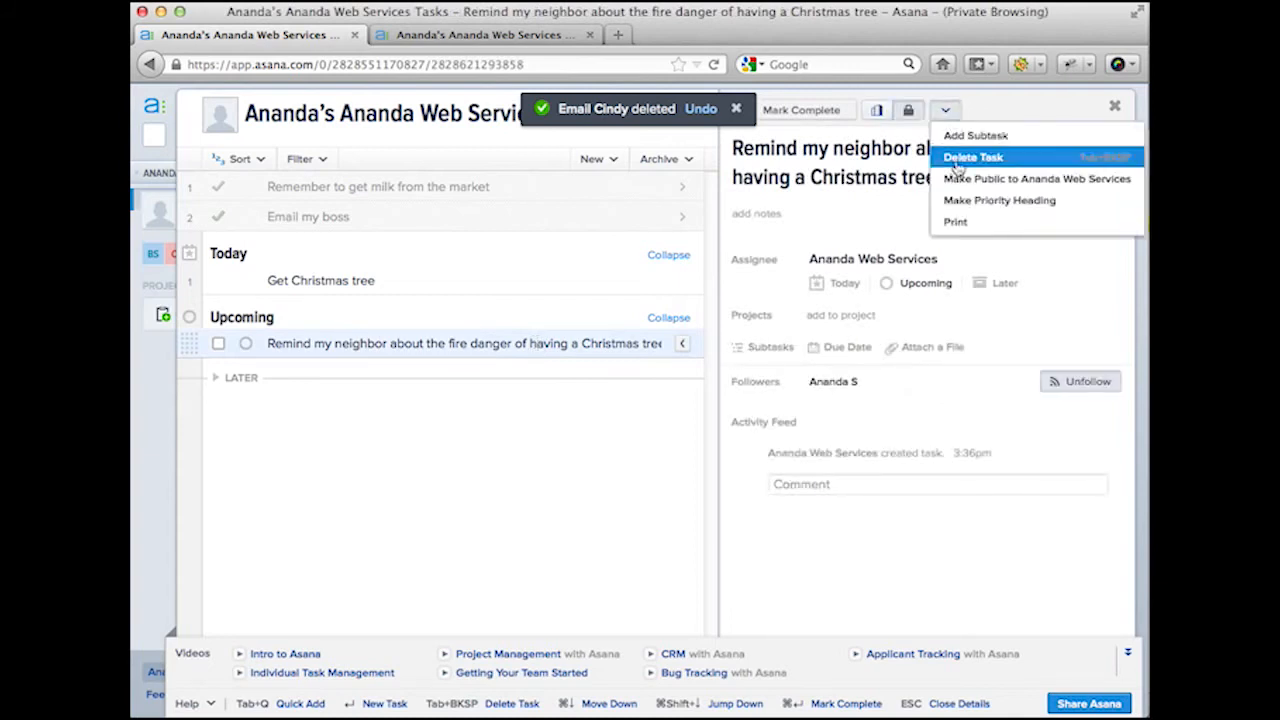
left_click(955, 160)
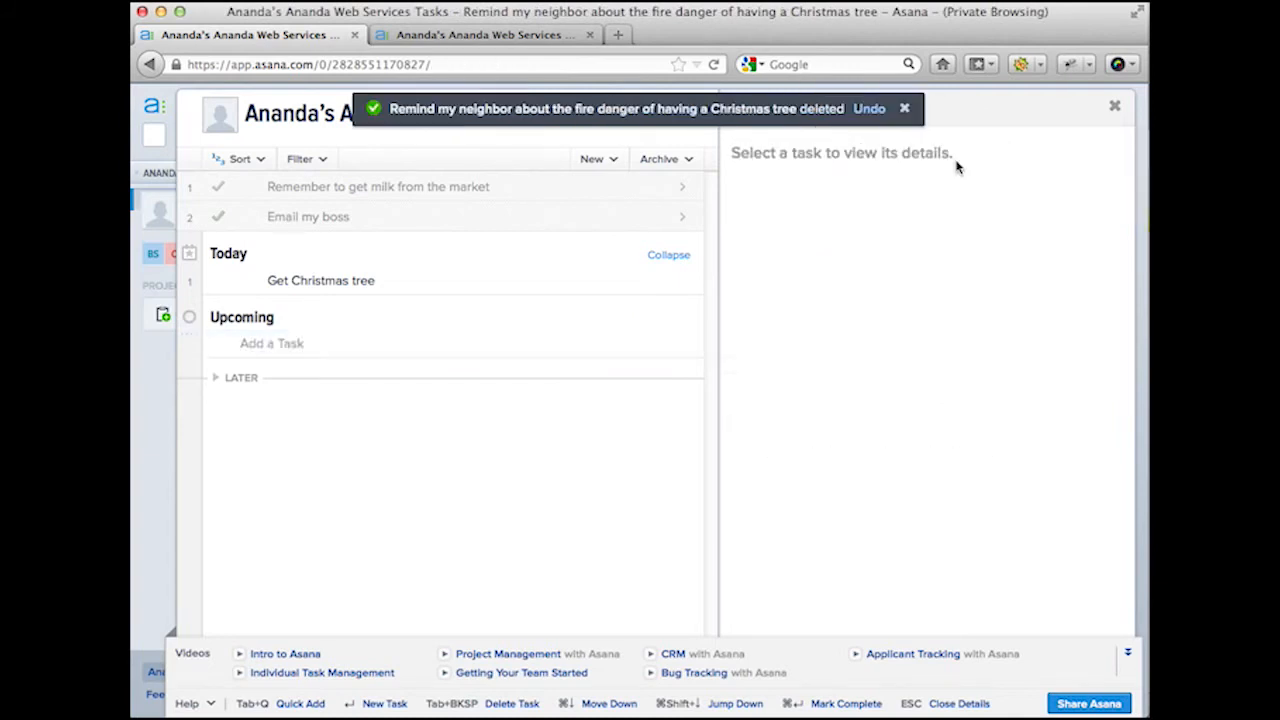
left_click(869, 110)
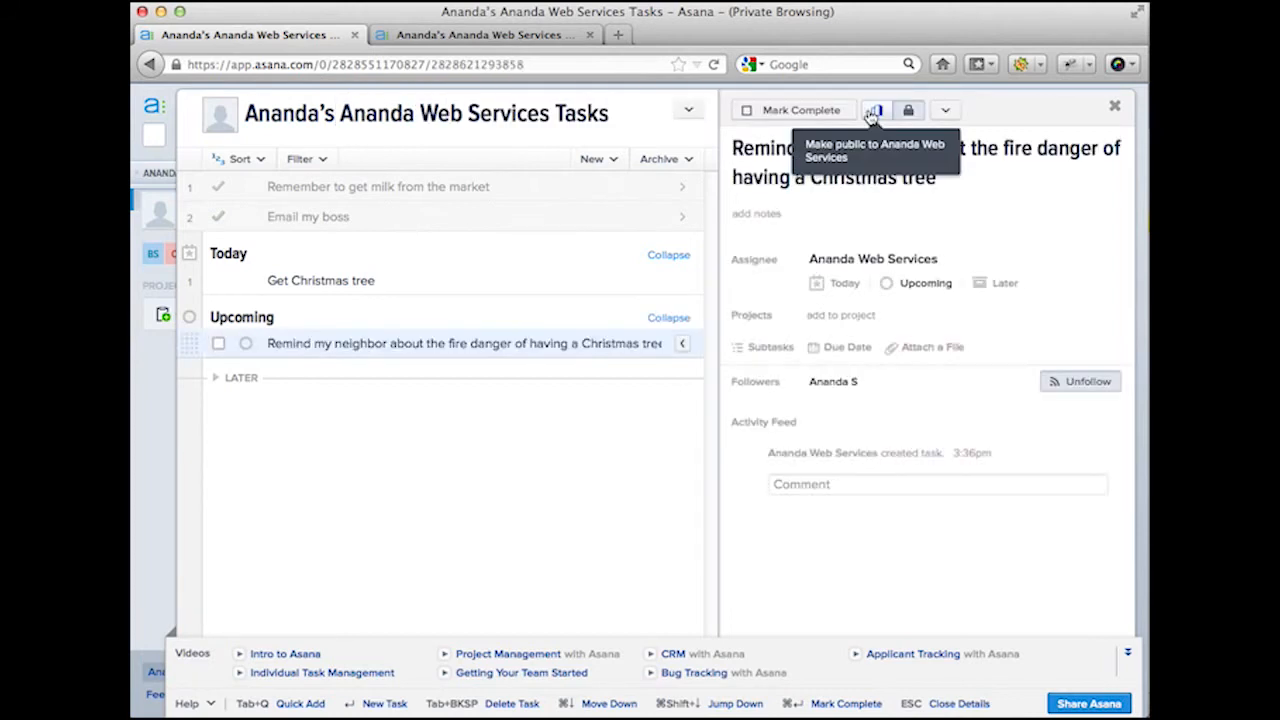
left_click(478, 290)
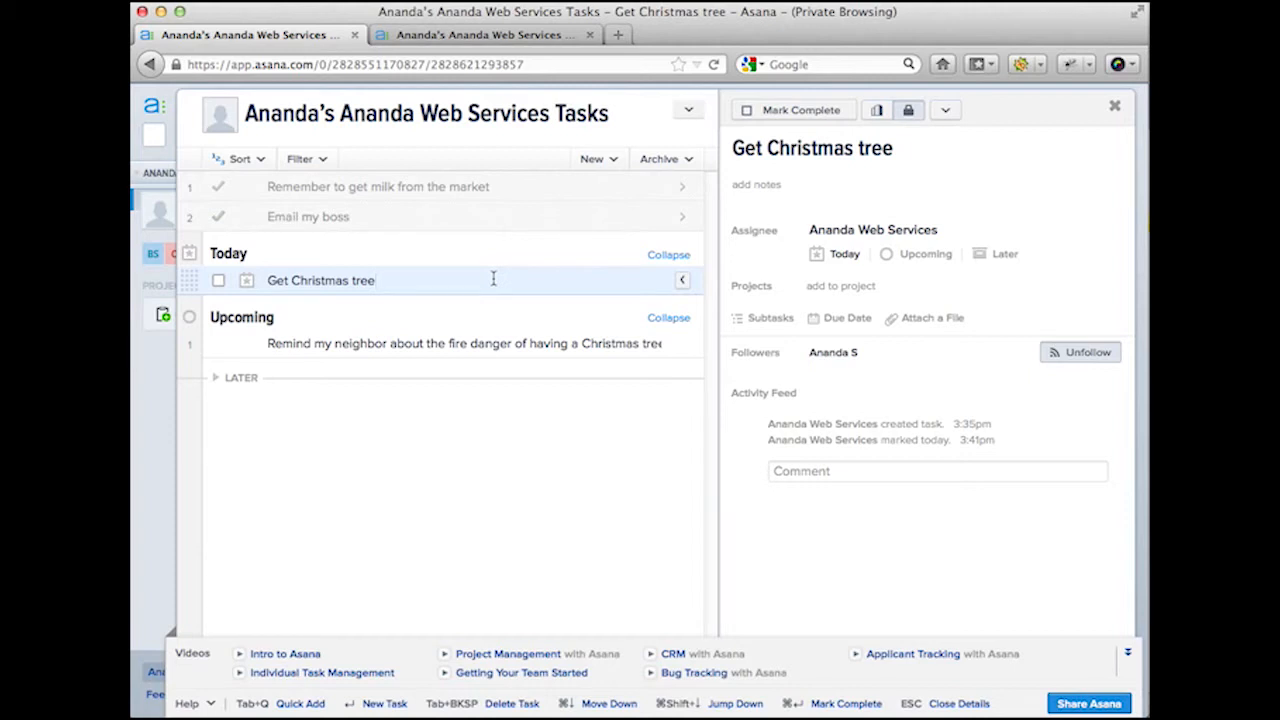
Step: Add 'Email Y' and 'Email X' below 'Get Christmas tree', fixing stray typed letters
key("Return")
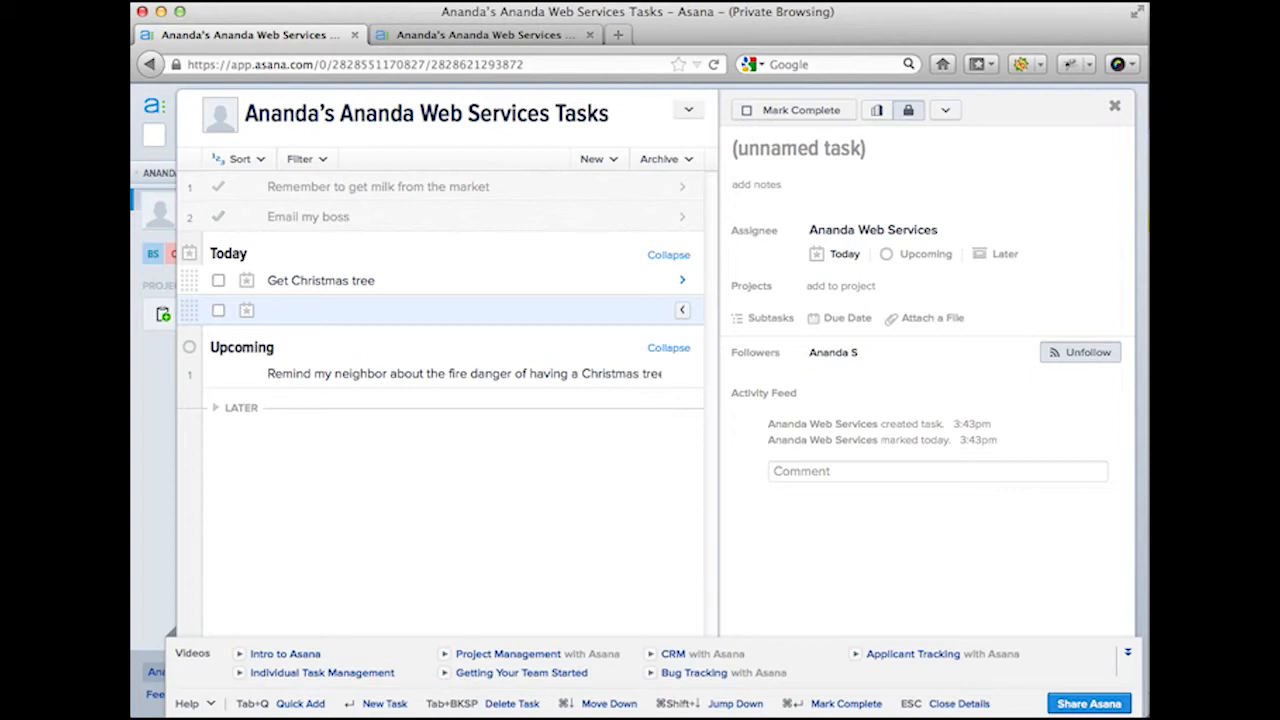
type("Email YEm")
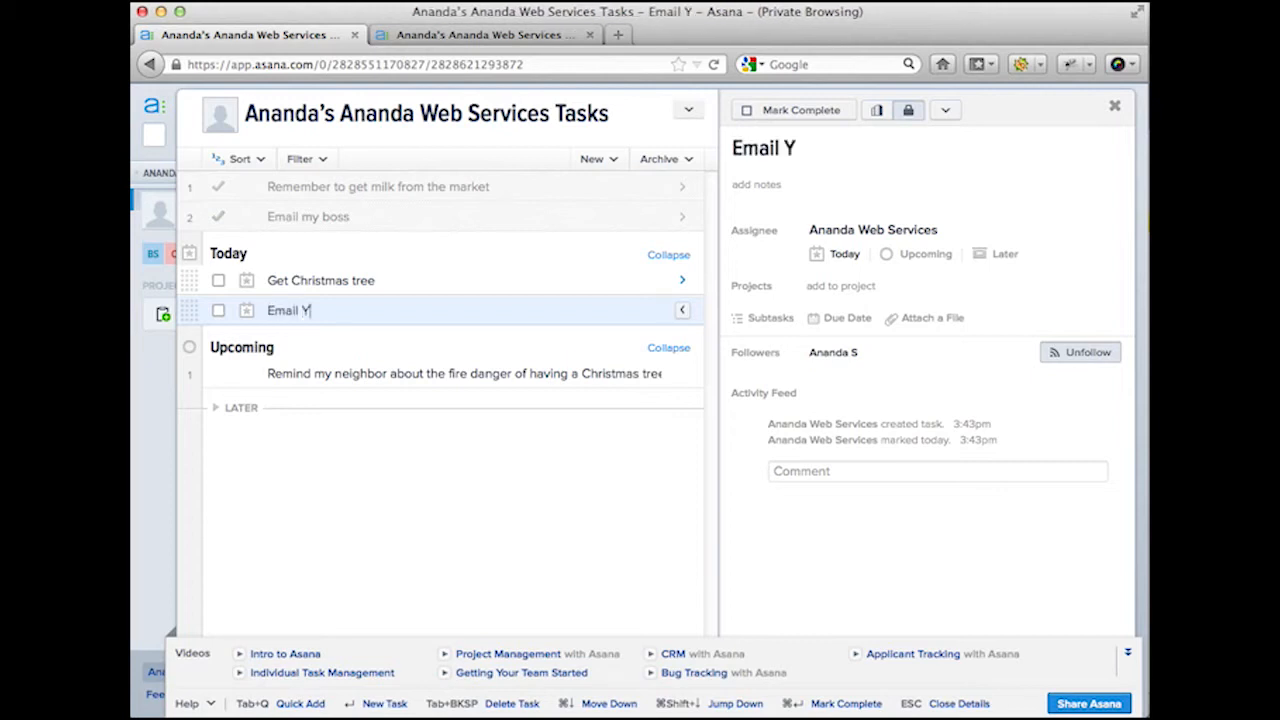
key("Return")
type("ail")
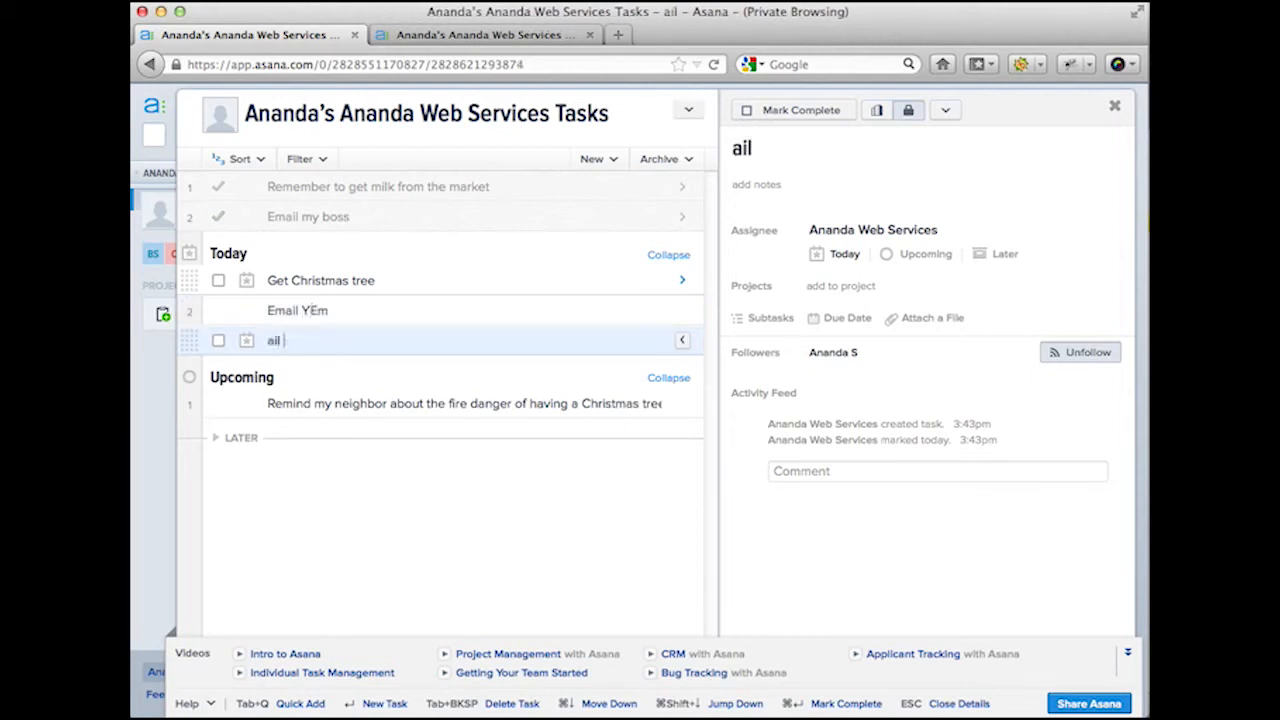
key("BackSpace")
key("BackSpace")
key("BackSpace")
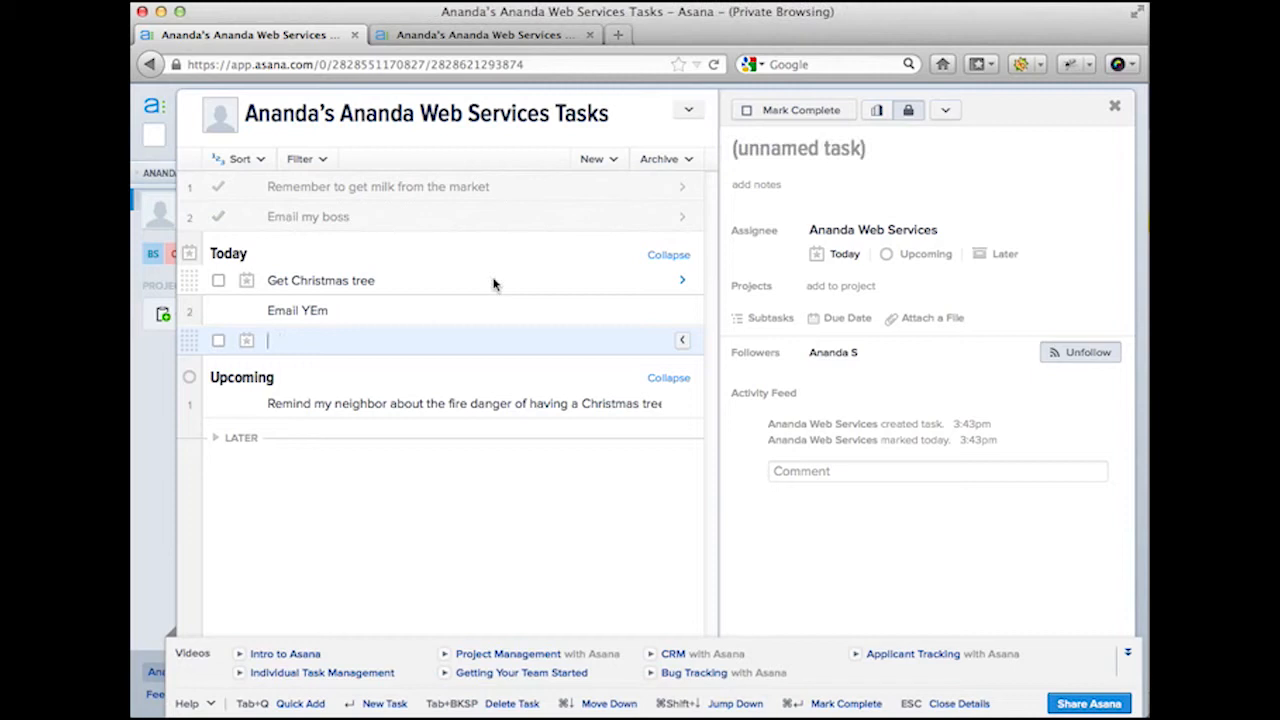
left_click(425, 311)
key("BackSpace")
key("BackSpace")
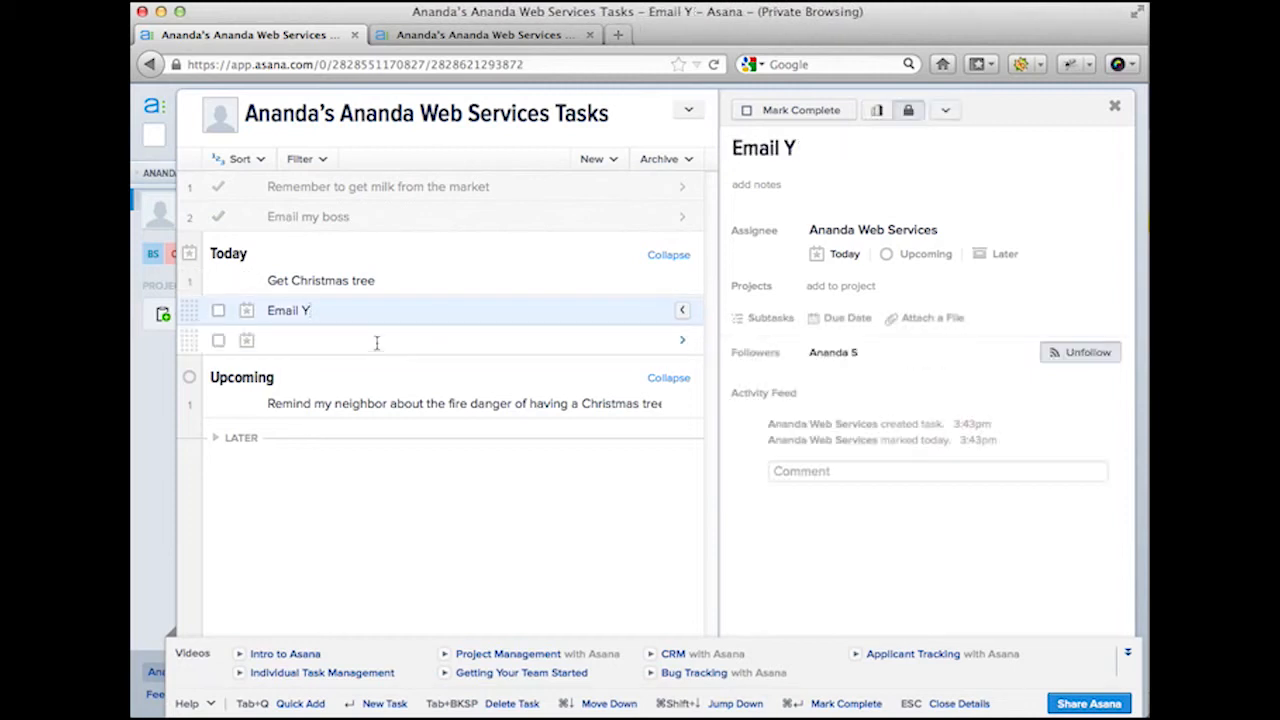
left_click(374, 343)
type("Email X")
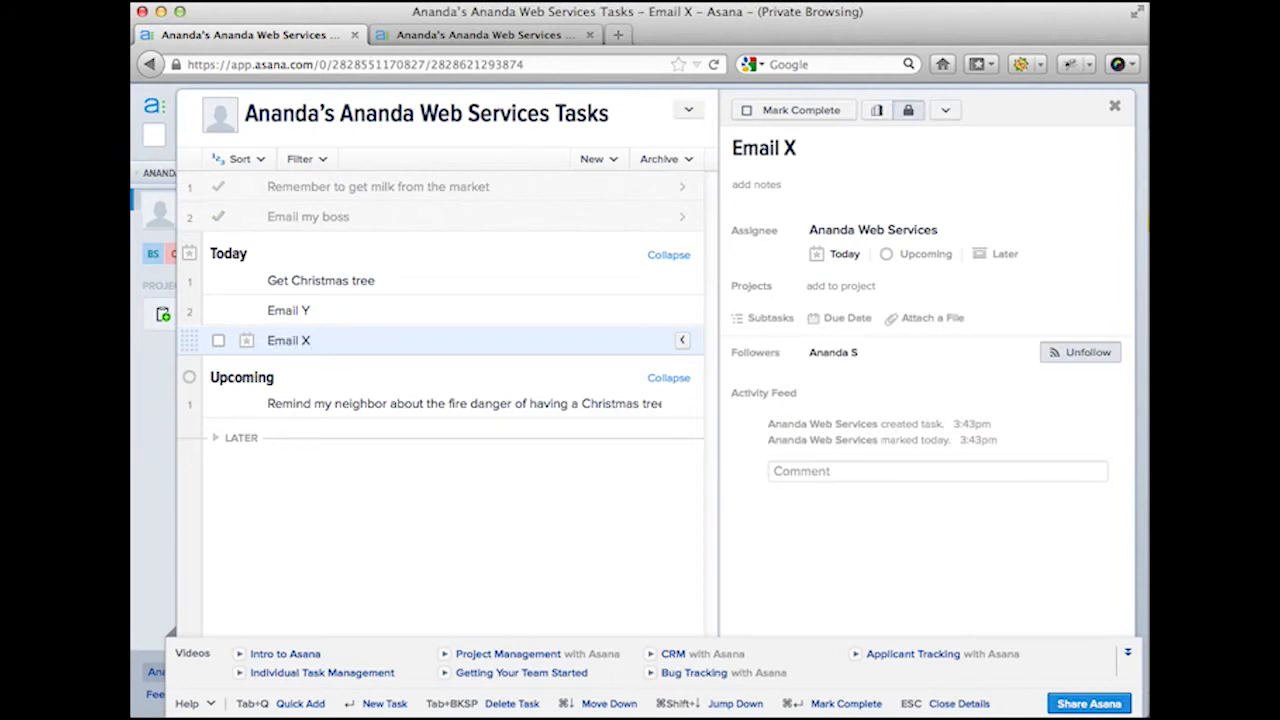
Step: Add 'Email M' and 'Email Z', trimming the stray letters from 'Email M'
key("Return")
type("Email ")
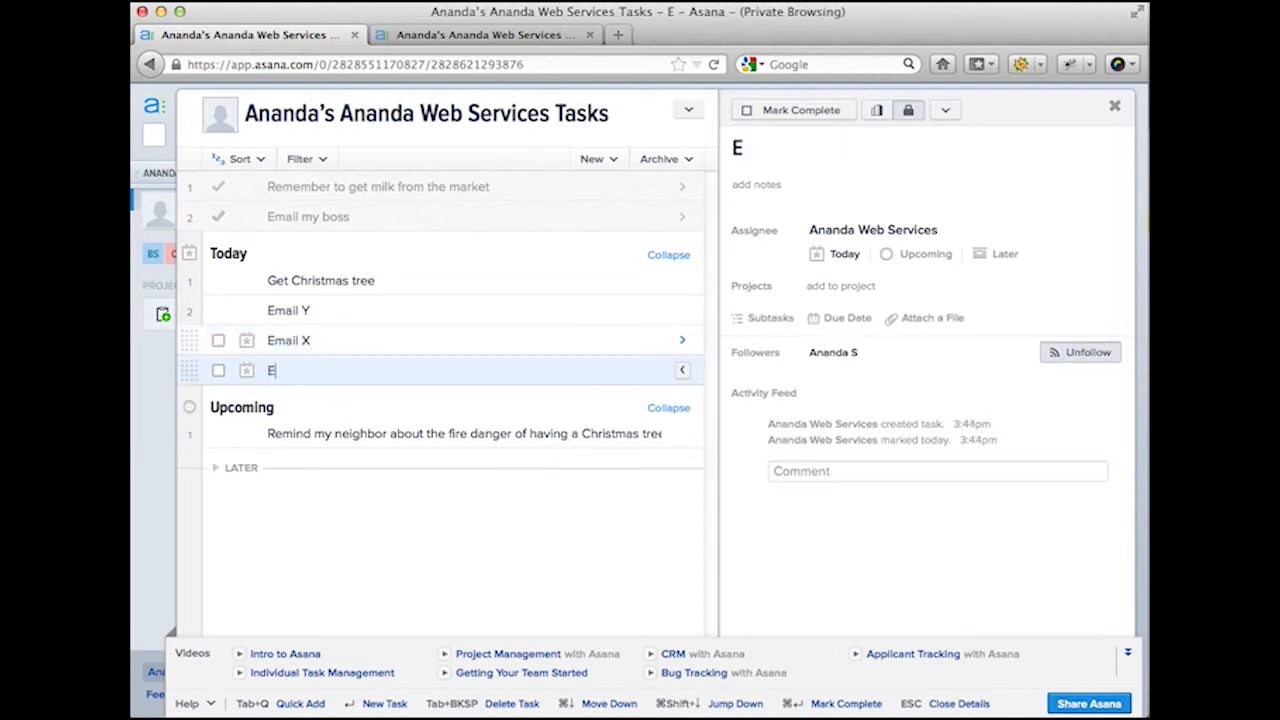
type("M")
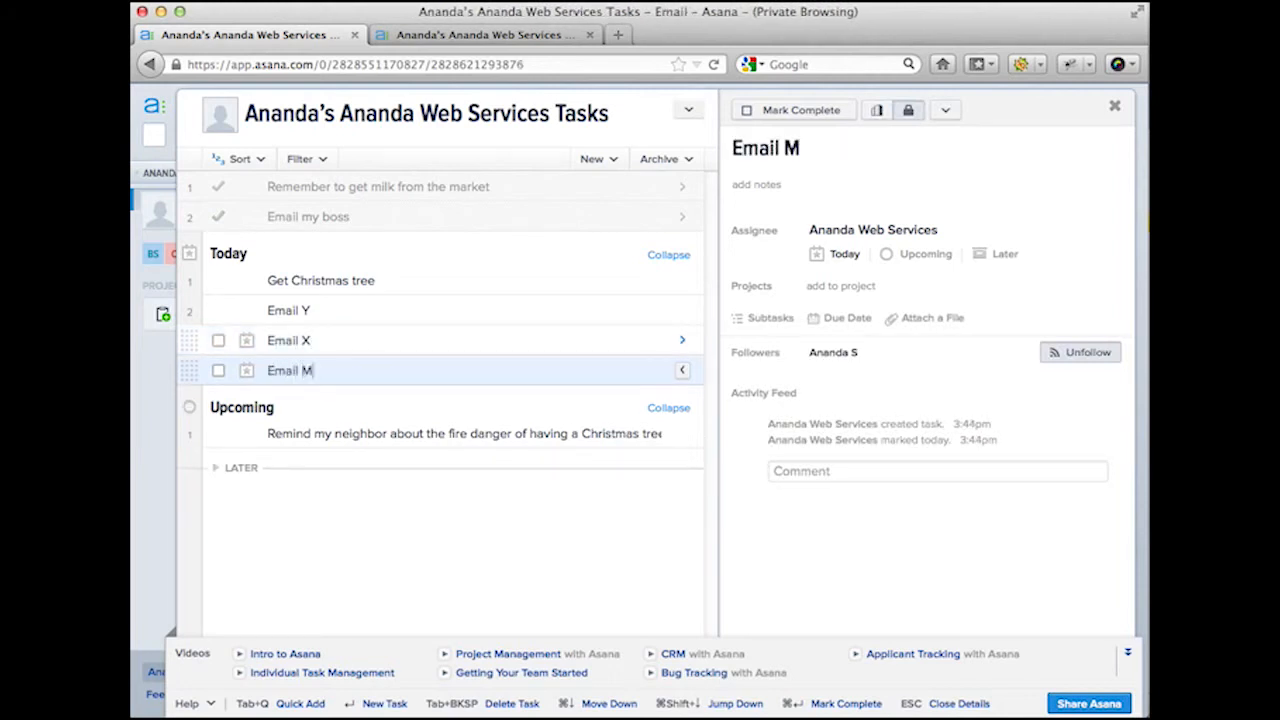
key("Return")
type("Emai")
key("BackSpace")
key("BackSpace")
type("E")
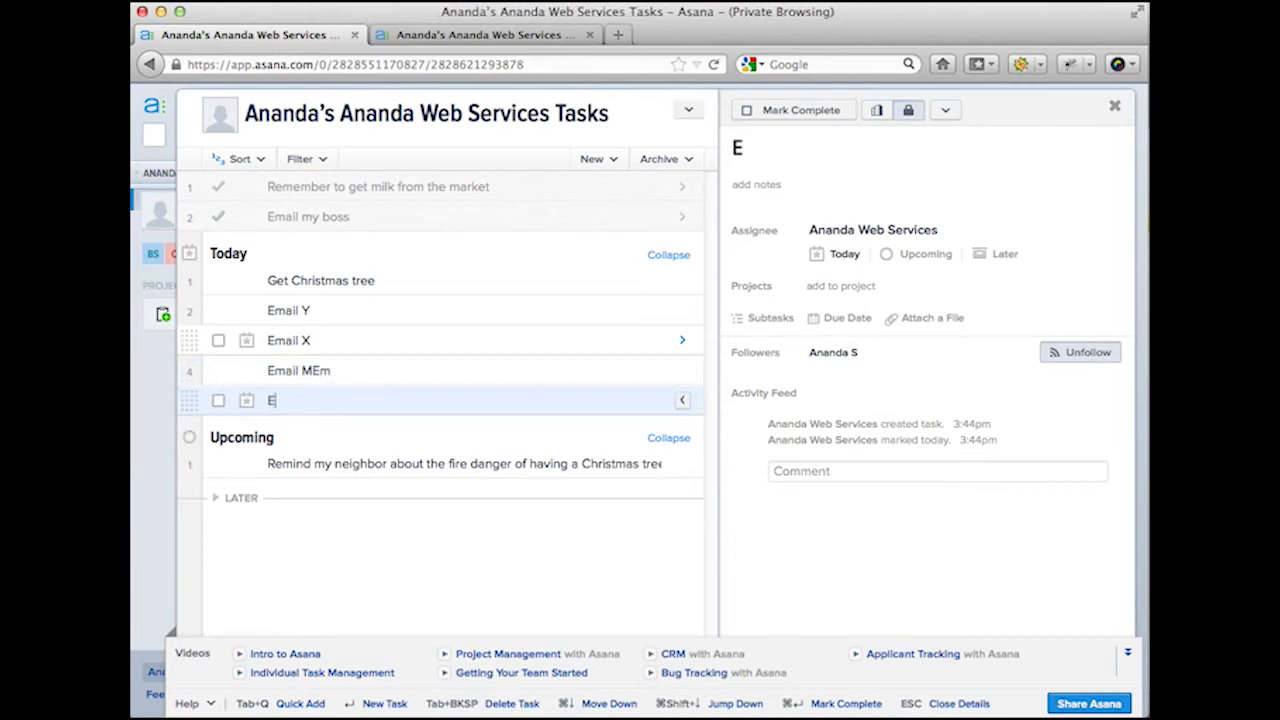
type("mail Z")
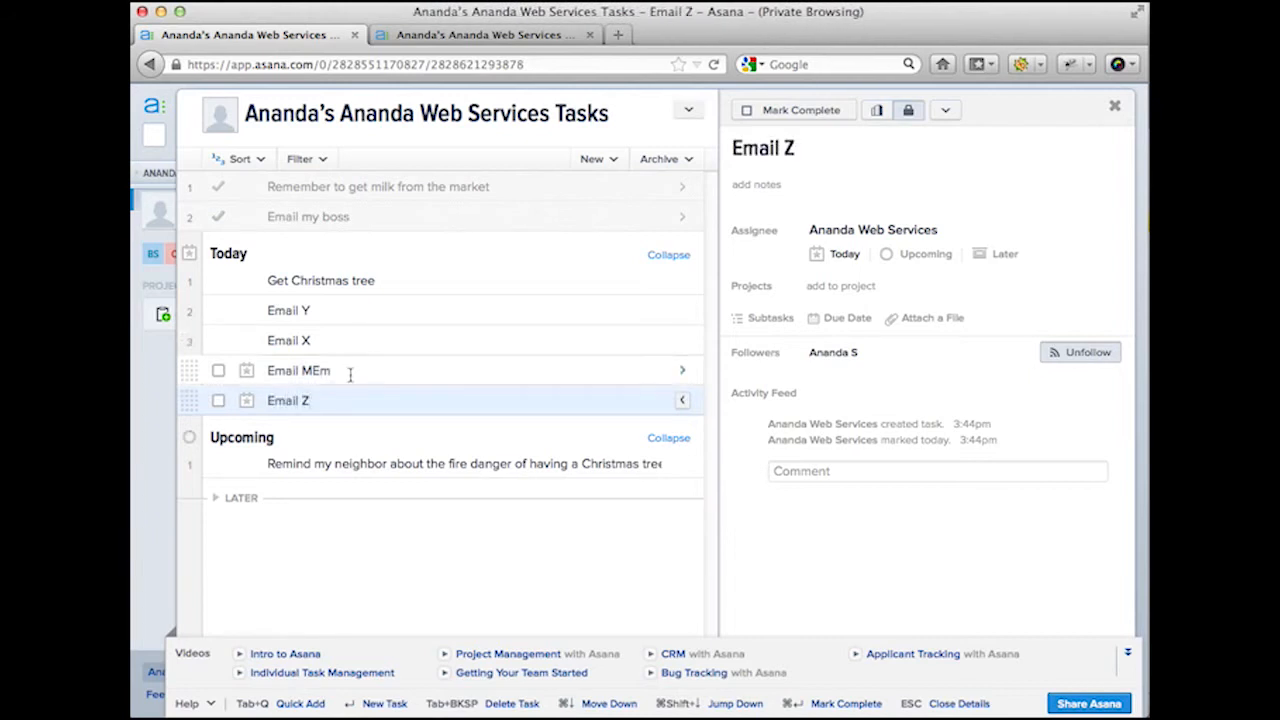
left_click(350, 372)
key("BackSpace")
key("BackSpace")
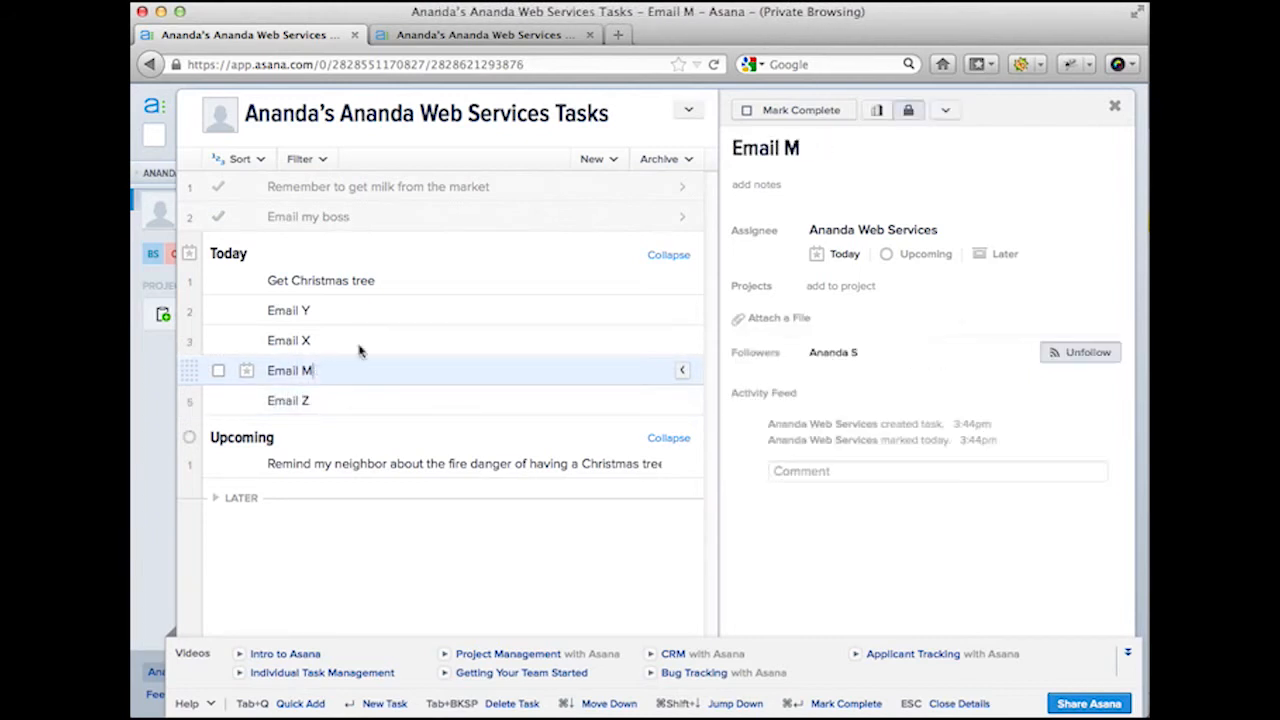
Step: Insert an 'Email:' section heading below 'Get Christmas tree'
left_click(406, 289)
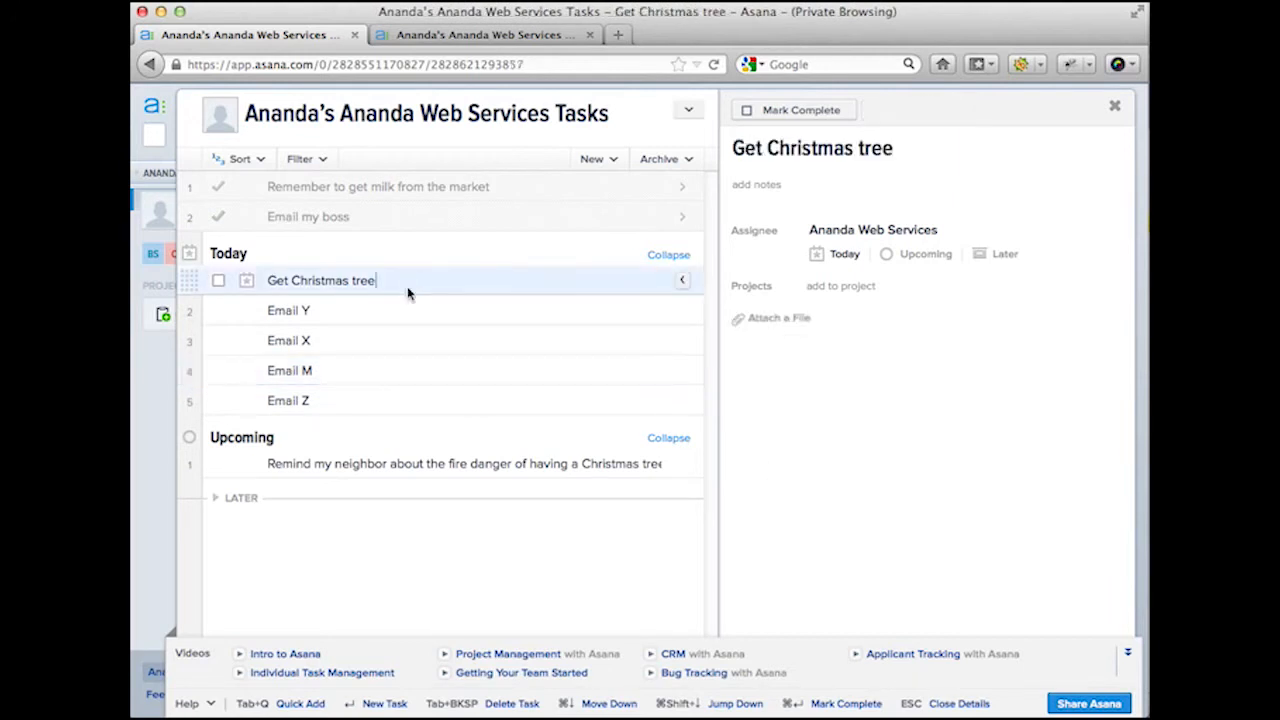
key("Return")
type("Email")
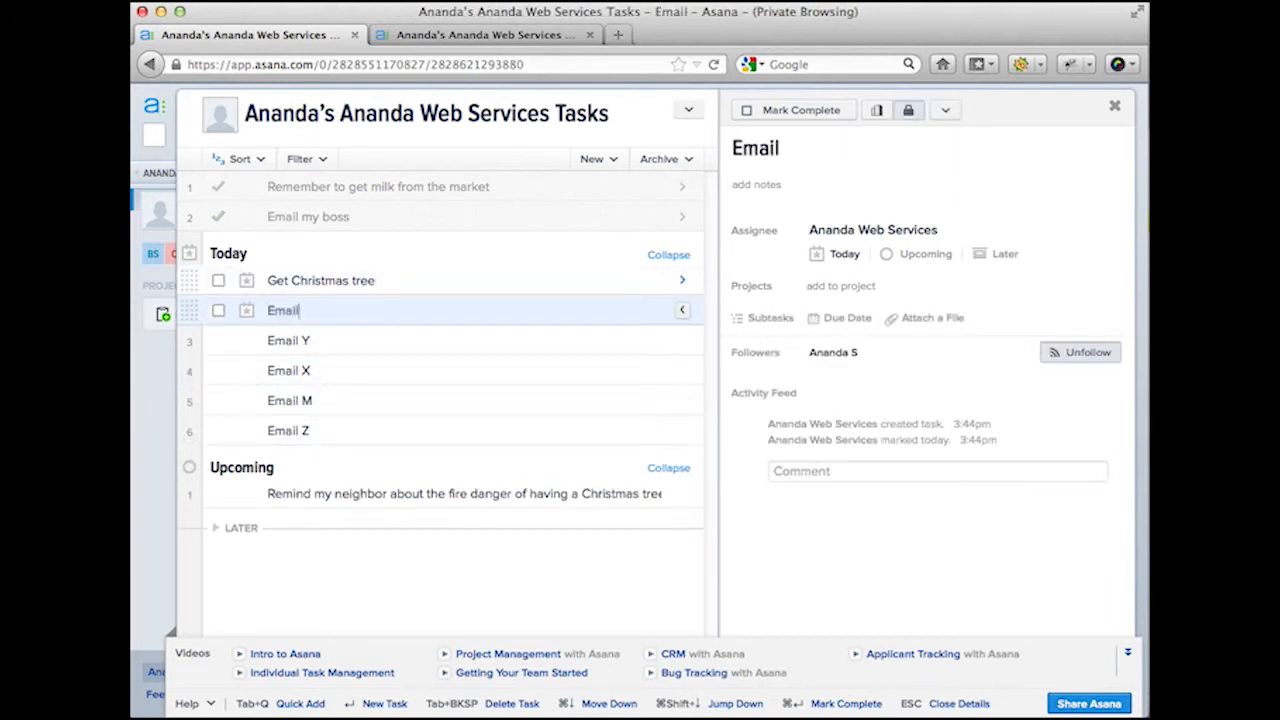
type(":")
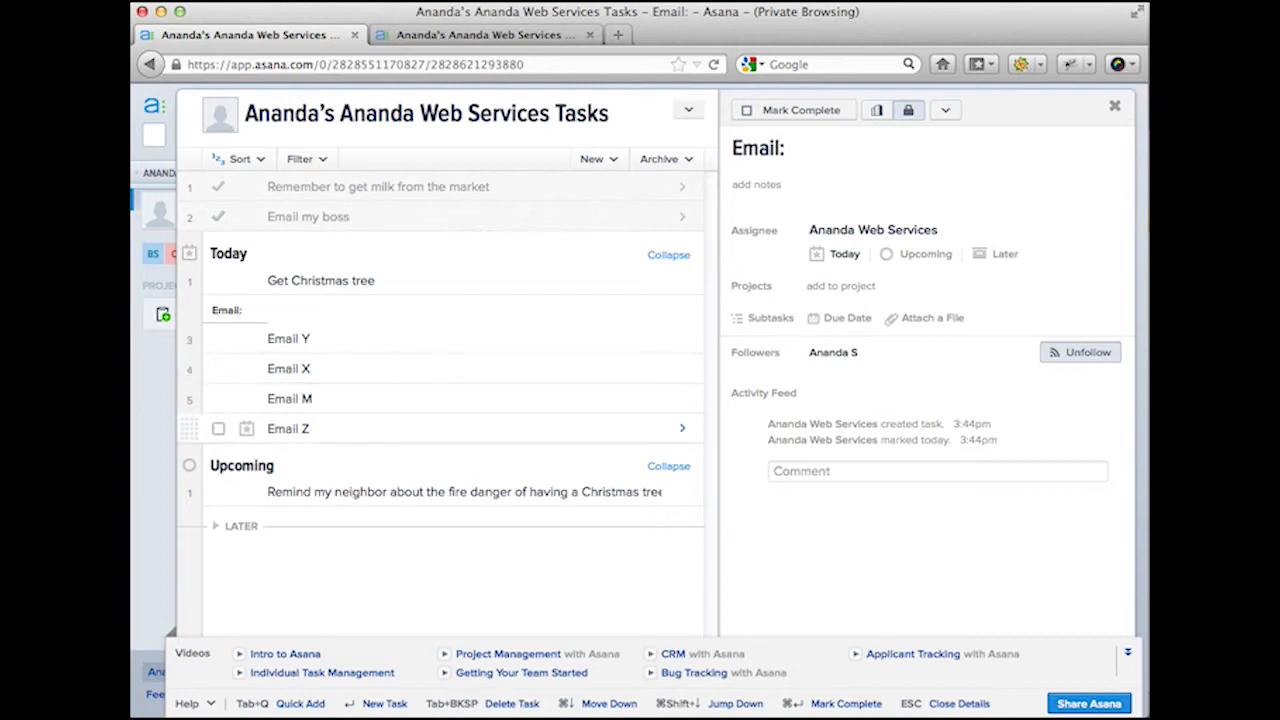
Step: Insert empty task rows above and below the Get Christmas tree task
key("BackSpace")
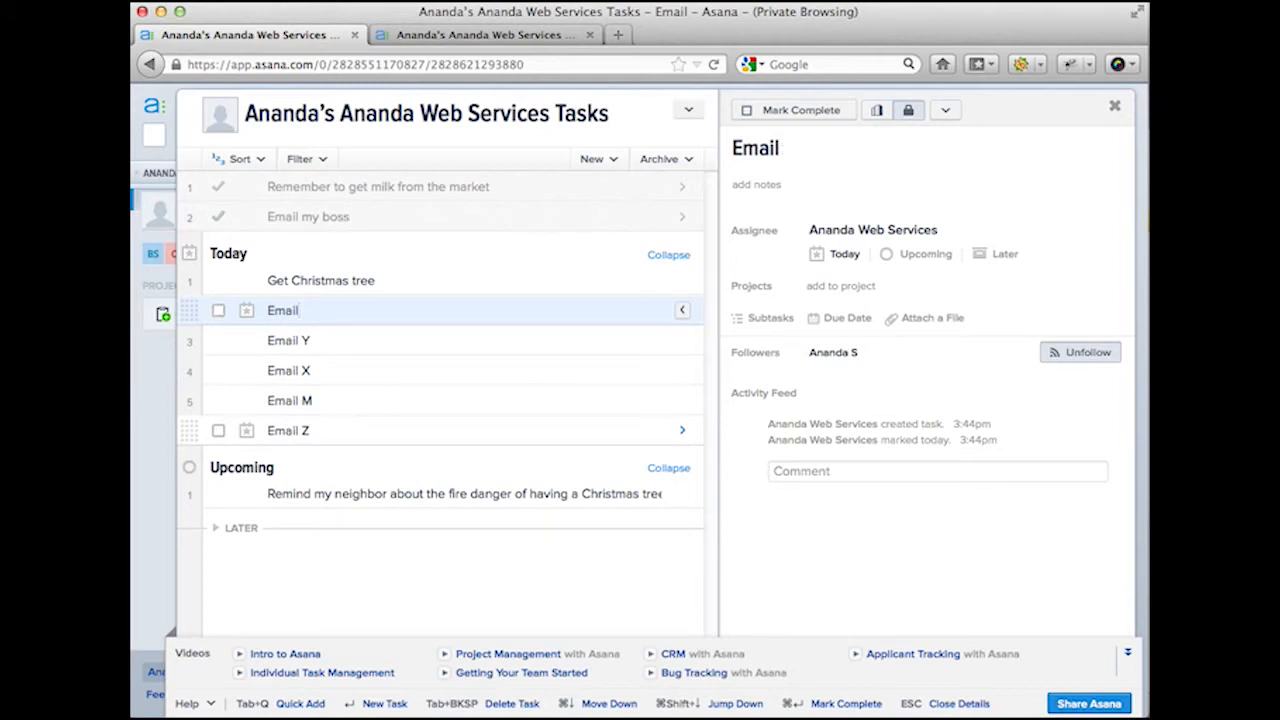
type(":")
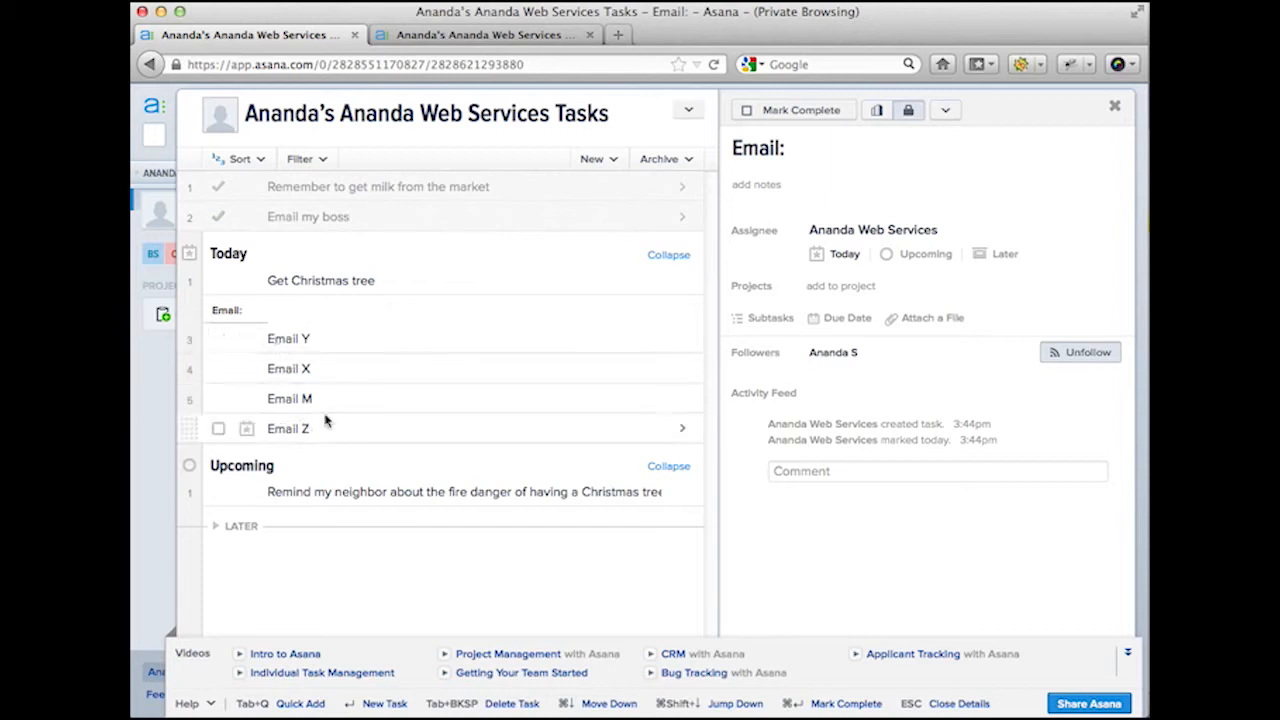
left_click(268, 283)
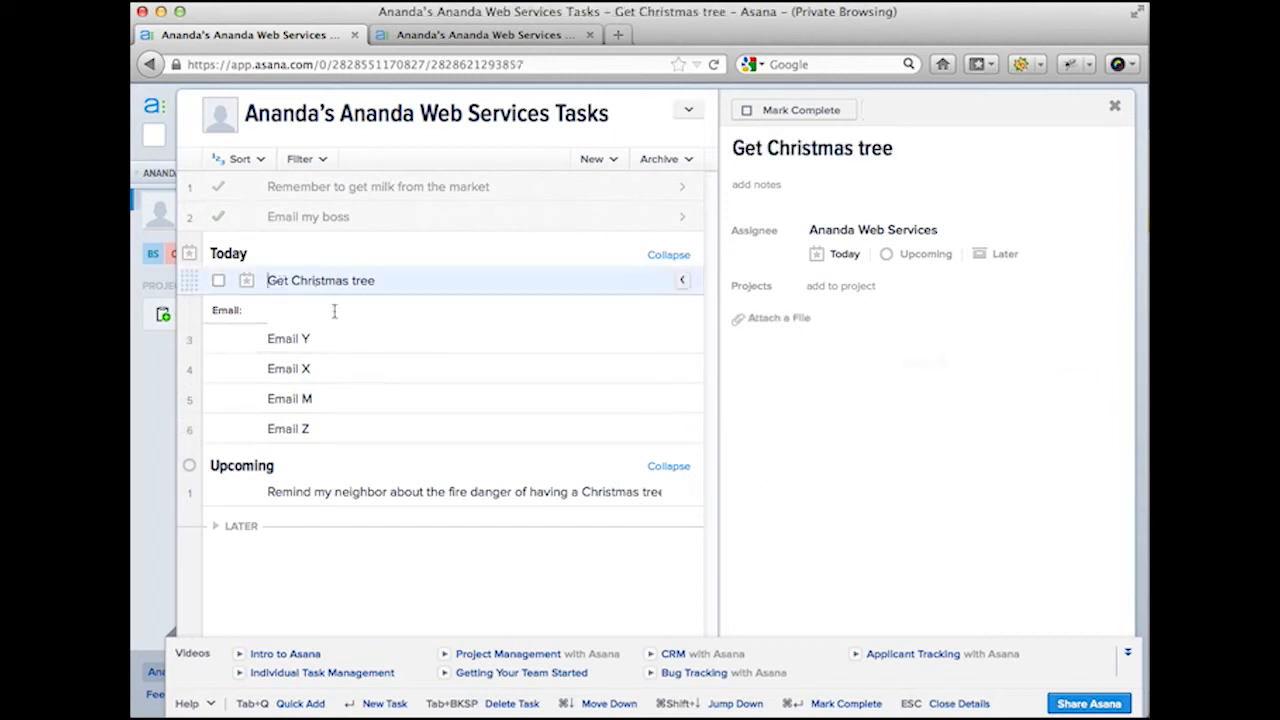
key("Return")
key("Up")
key("Down")
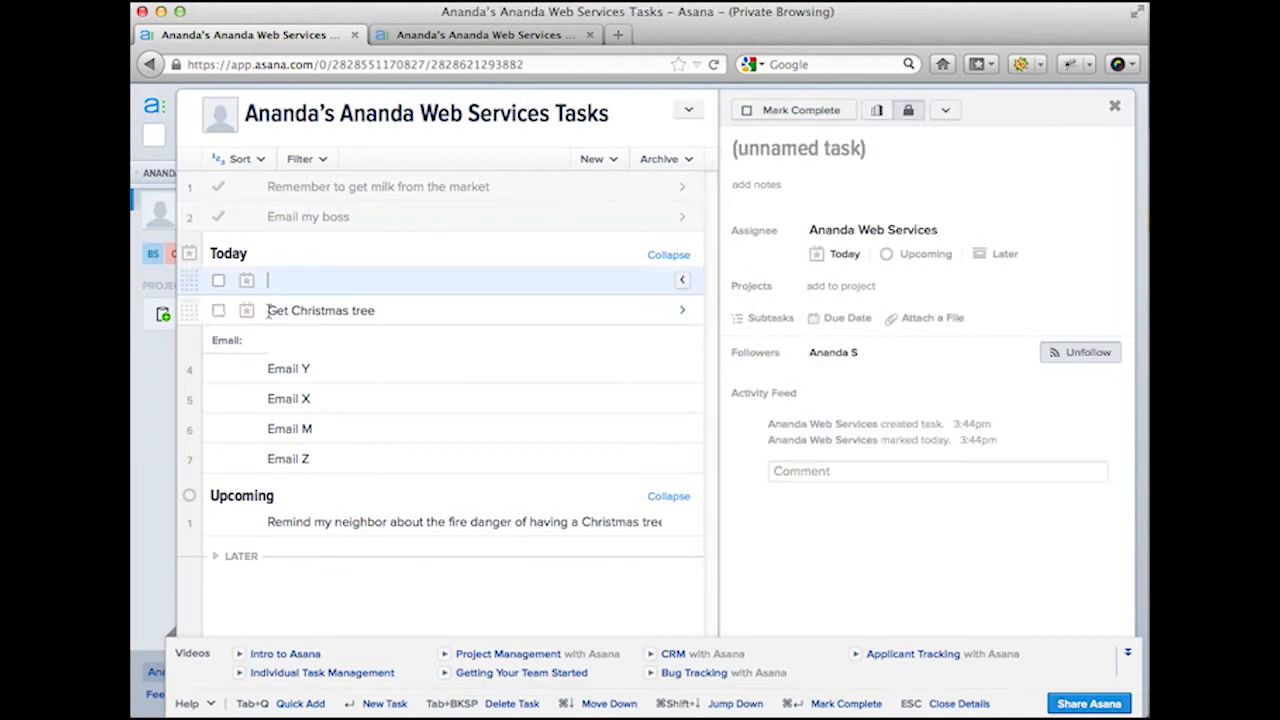
left_click(277, 313)
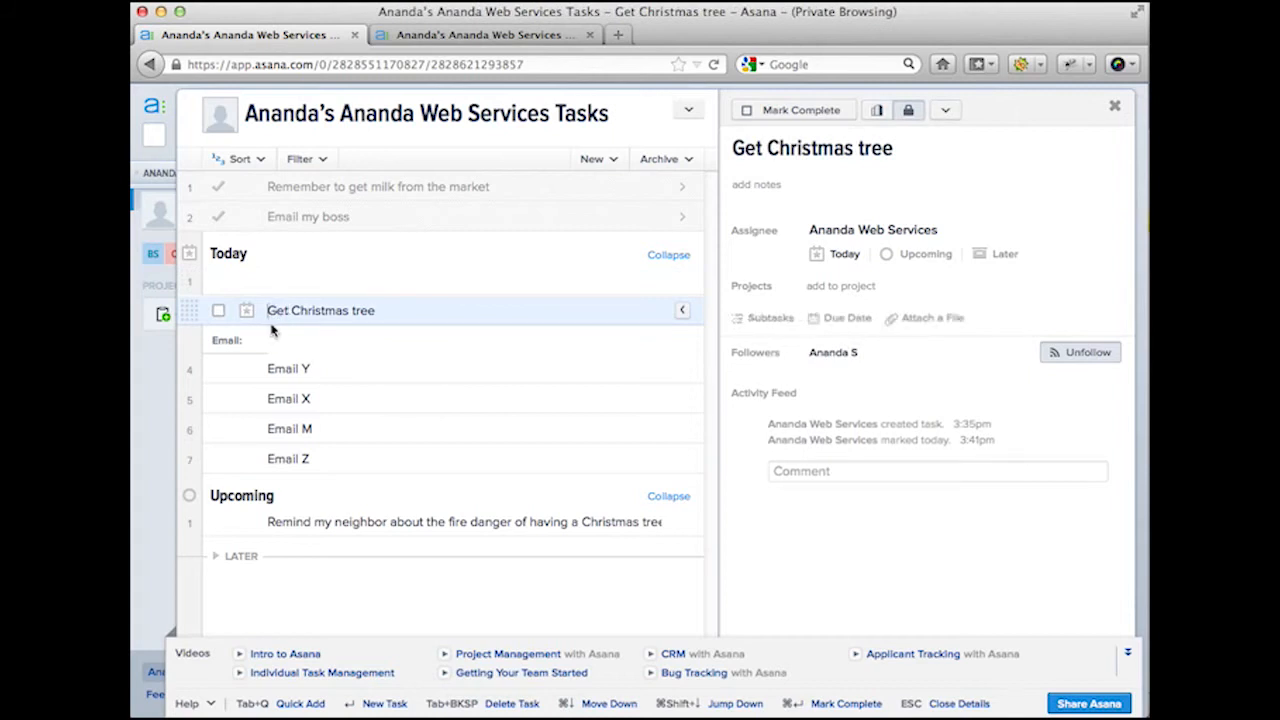
key("Return")
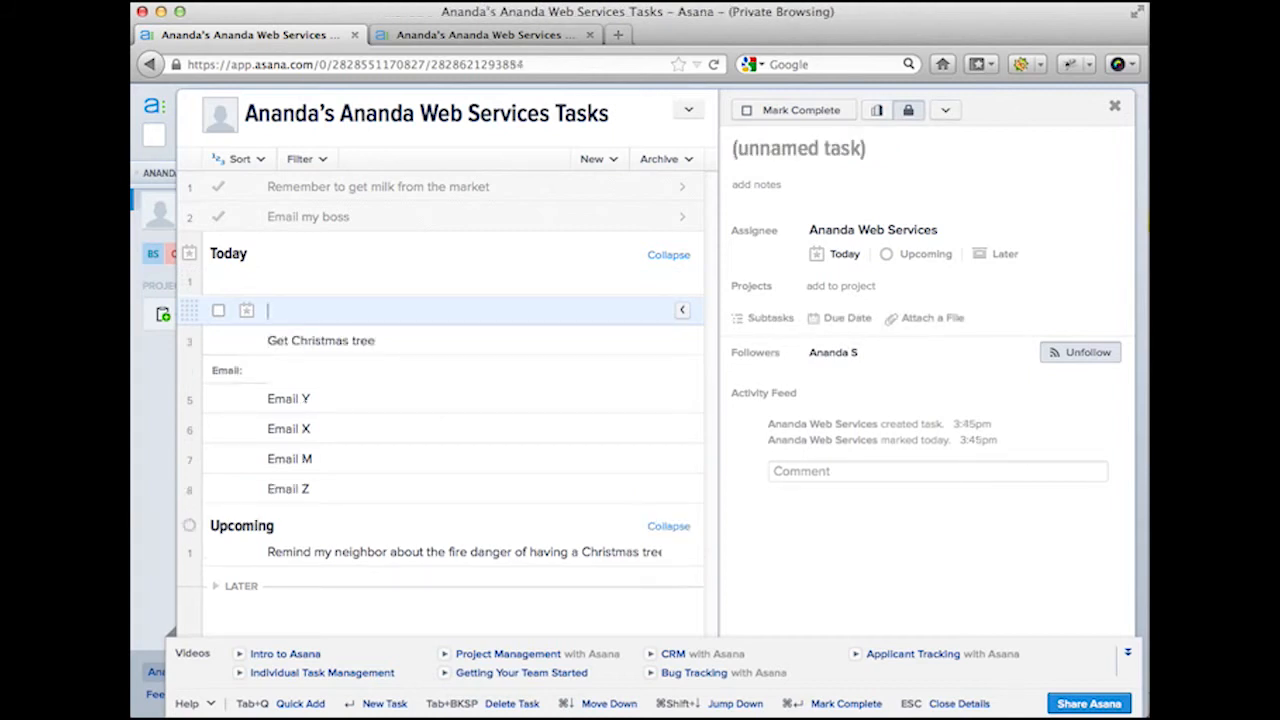
left_click(390, 341)
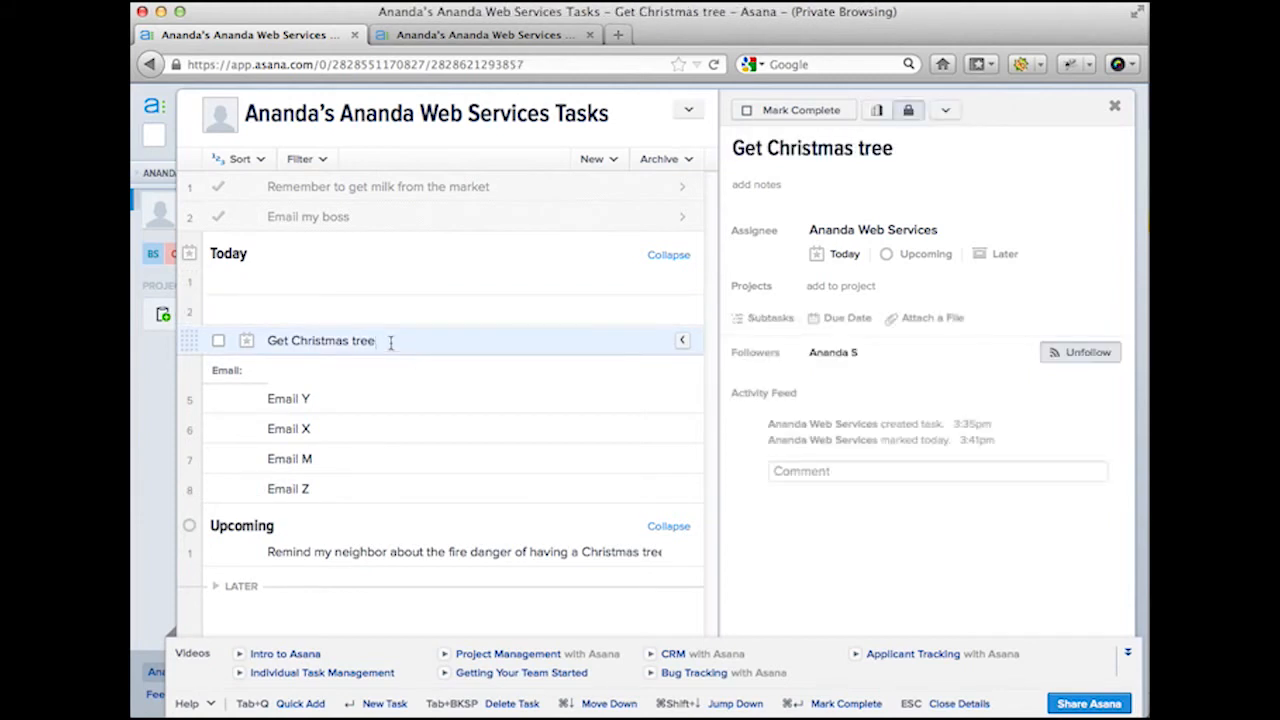
key("Return")
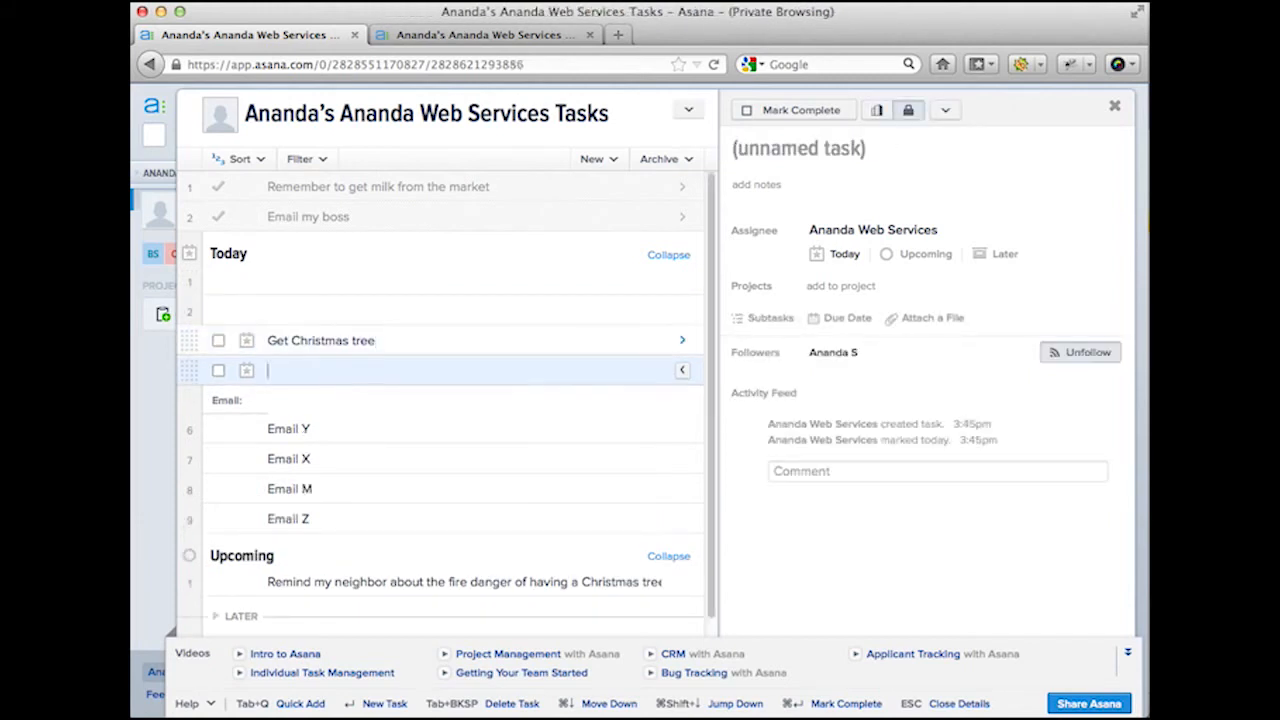
Step: Name the empty rows 'Buy Christmas lights' and 'Bring home the tree'
left_click(310, 280)
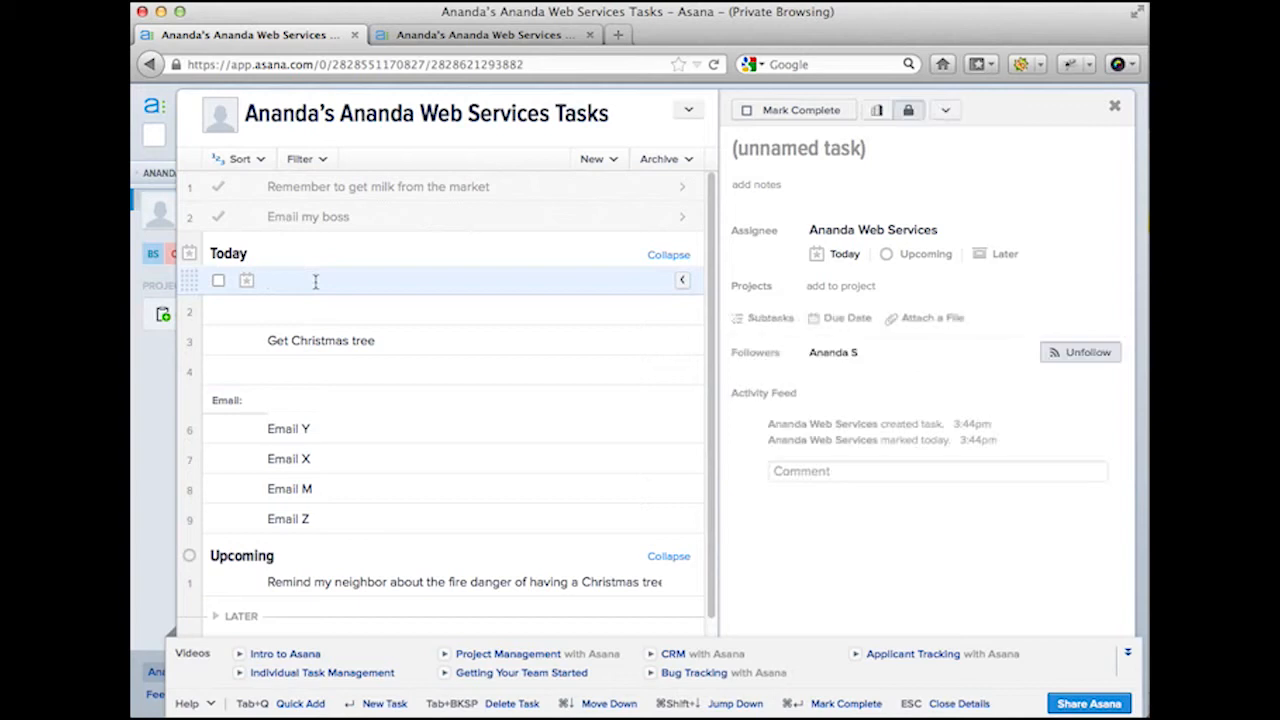
type("Buy Ch")
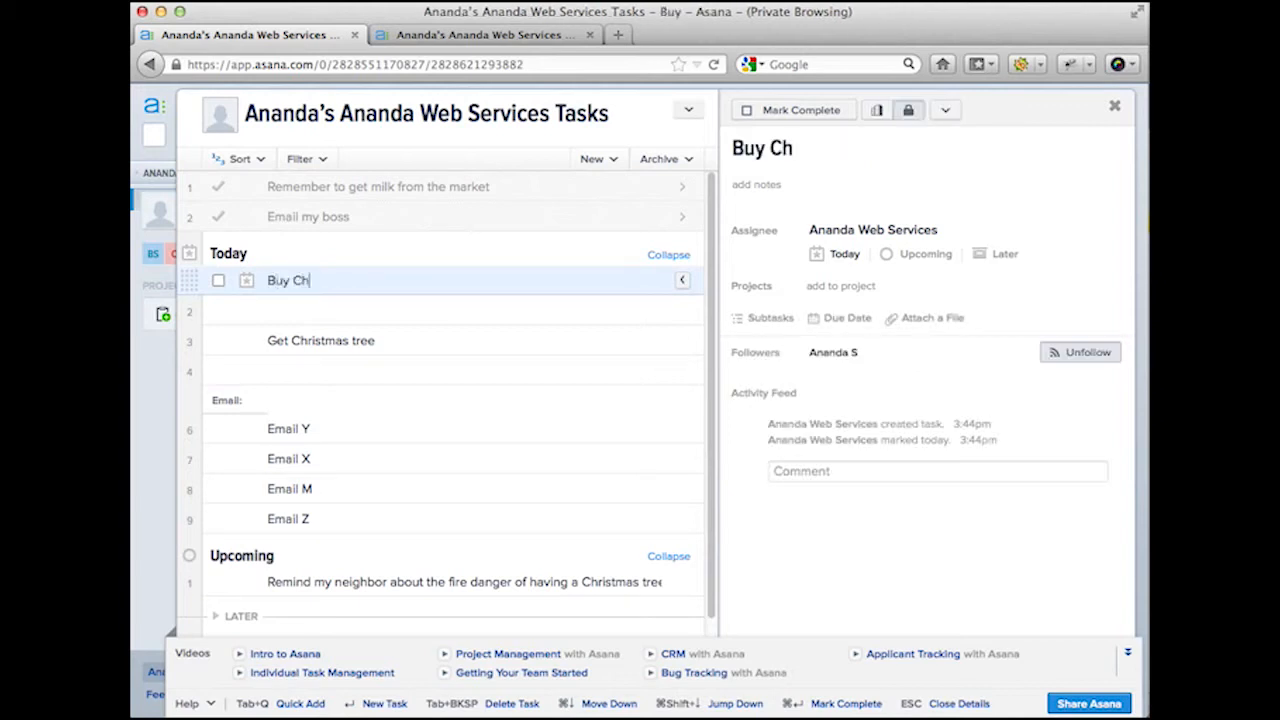
type("ristmas lights")
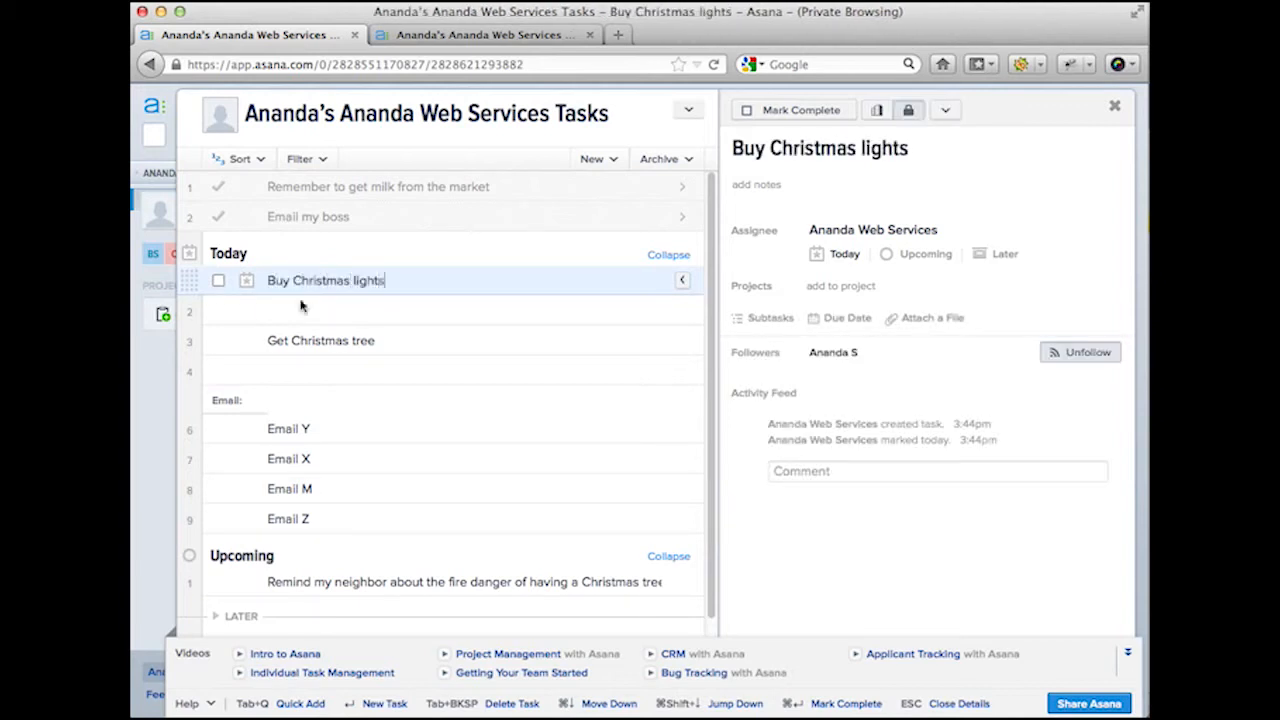
left_click(347, 318)
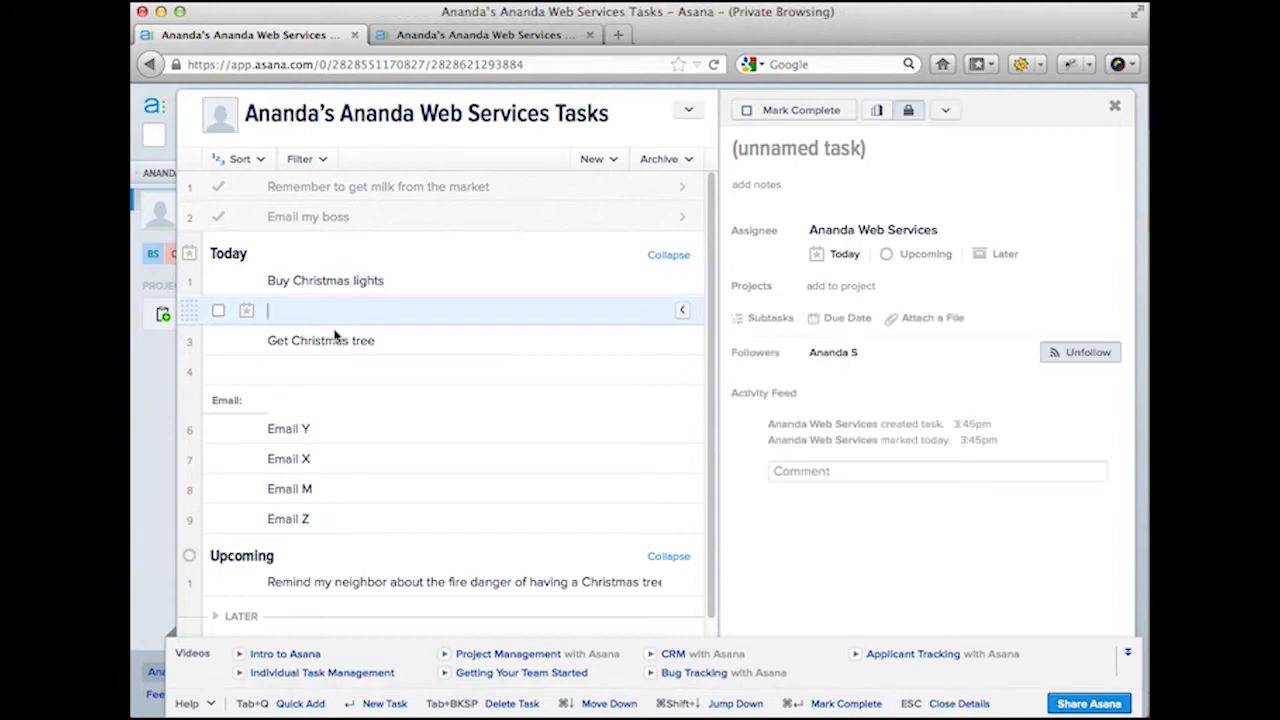
left_click(310, 369)
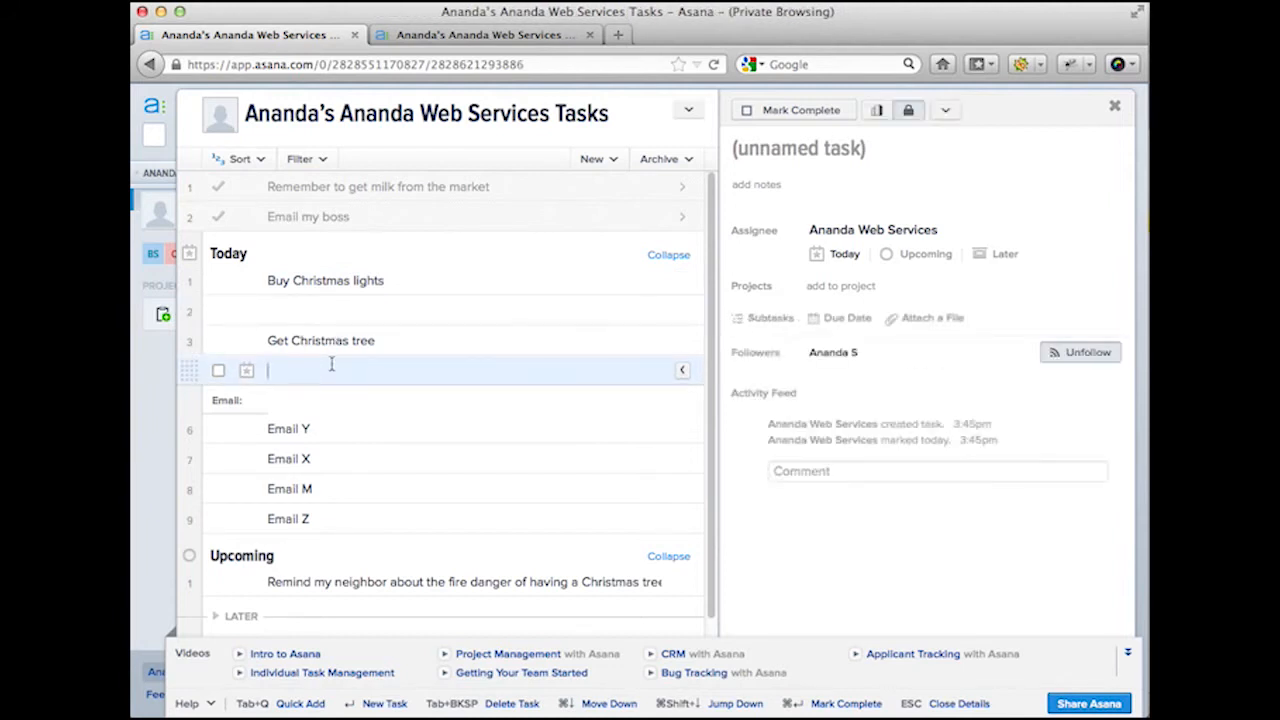
type("Bring home the t")
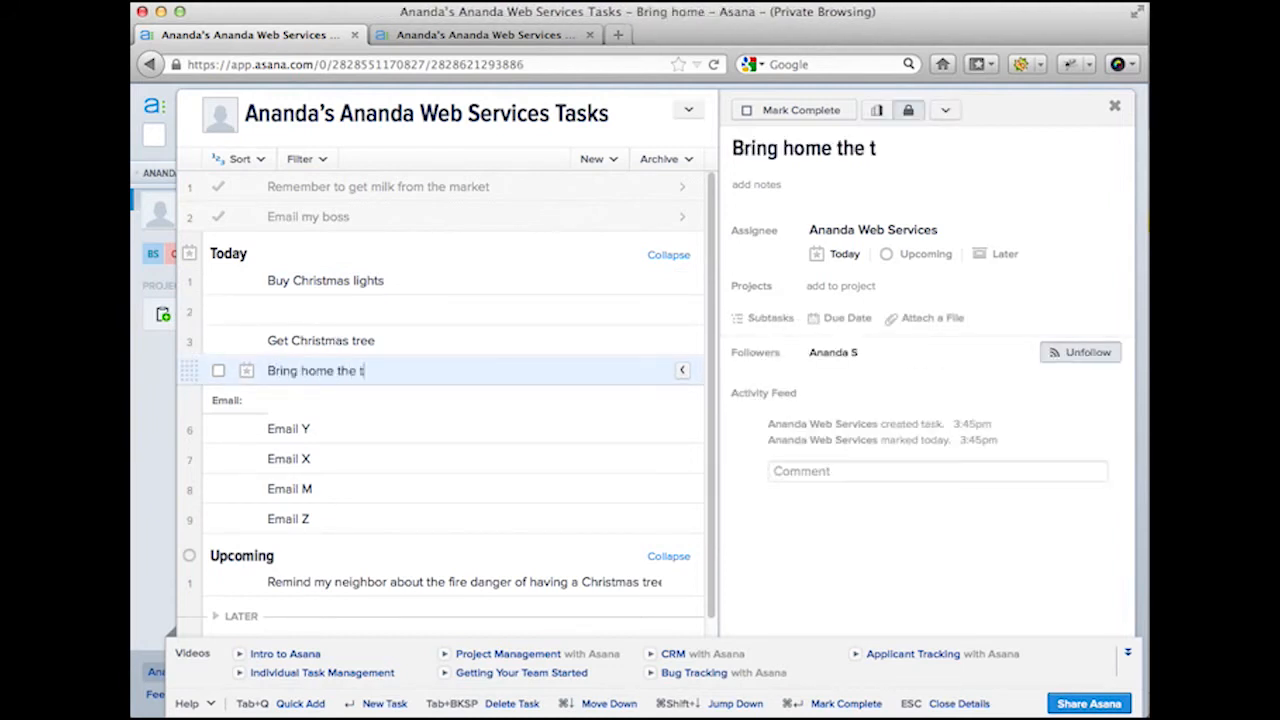
type("reeC")
Step: Add a 'Vaccuum' task below Bring home the tree
key("Return")
type("a")
key("BackSpace")
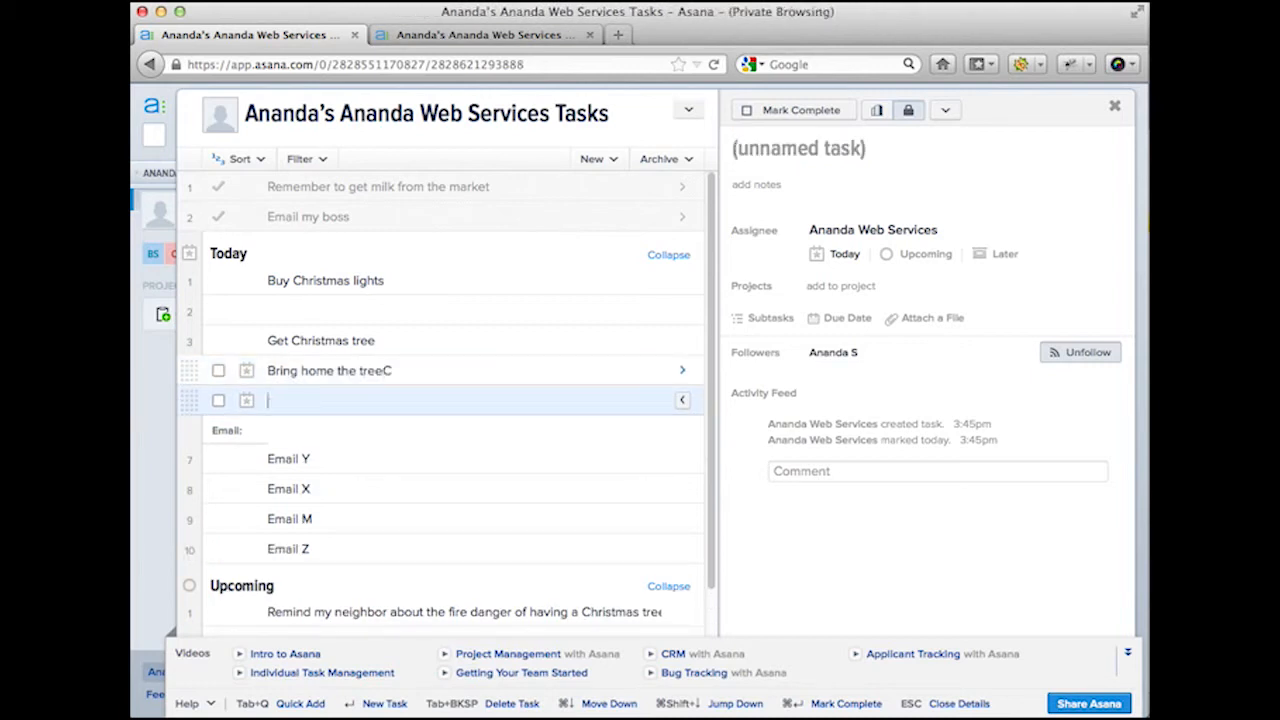
key("BackSpace")
type("a")
key("BackSpace")
key("BackSpace")
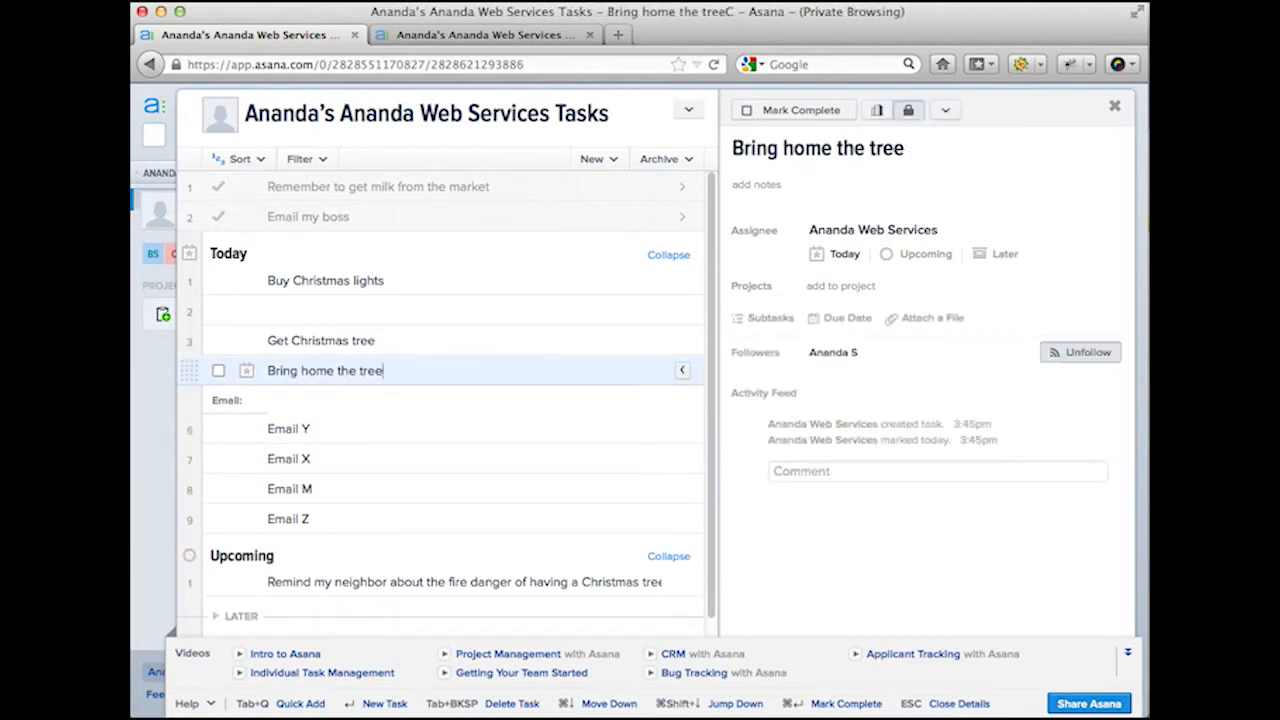
type("V")
key("Return")
type("a")
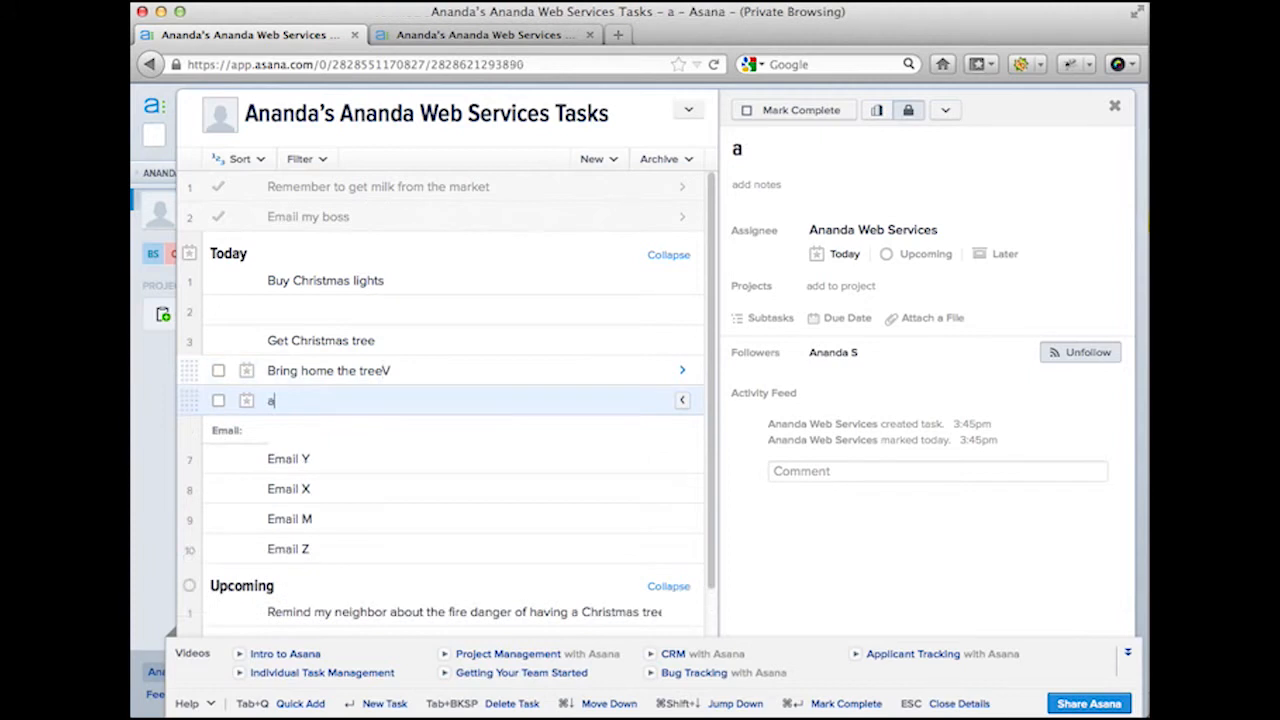
type("ccuum")
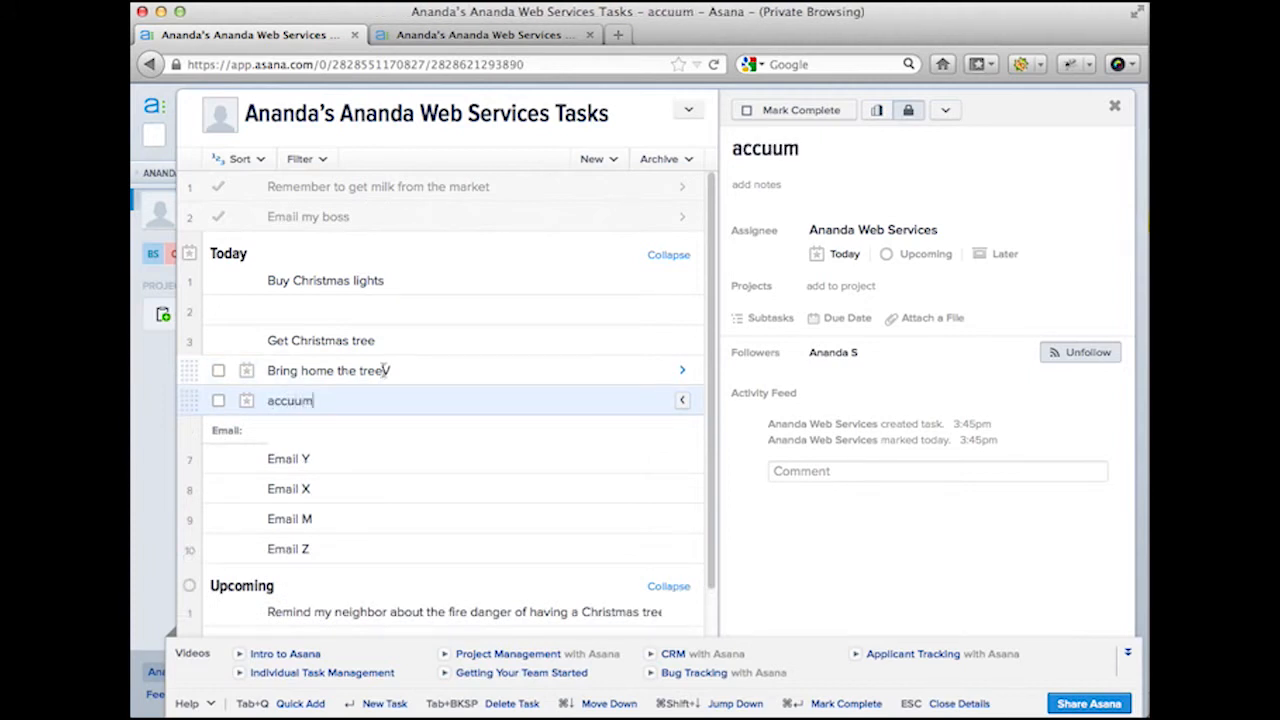
Step: Fix the stray characters so the tasks read 'Bring home the tree' and 'Vaccuum'
left_click(394, 371)
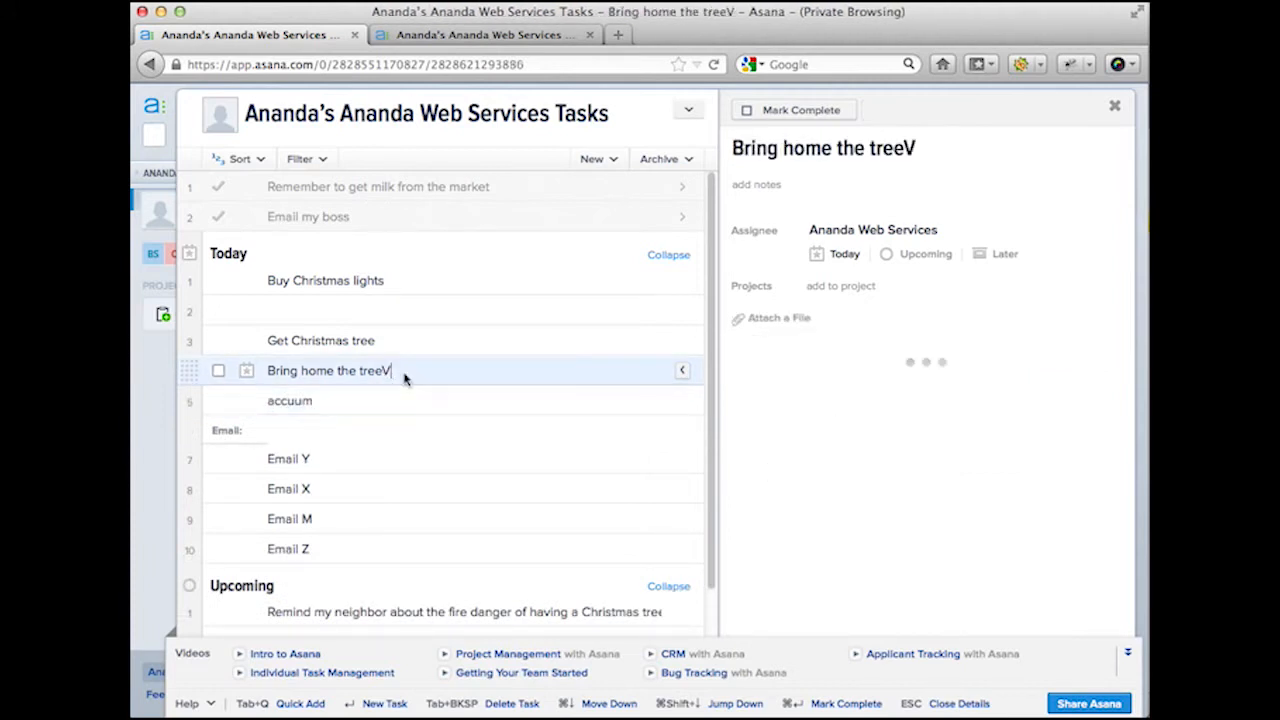
key("BackSpace")
left_click(271, 400)
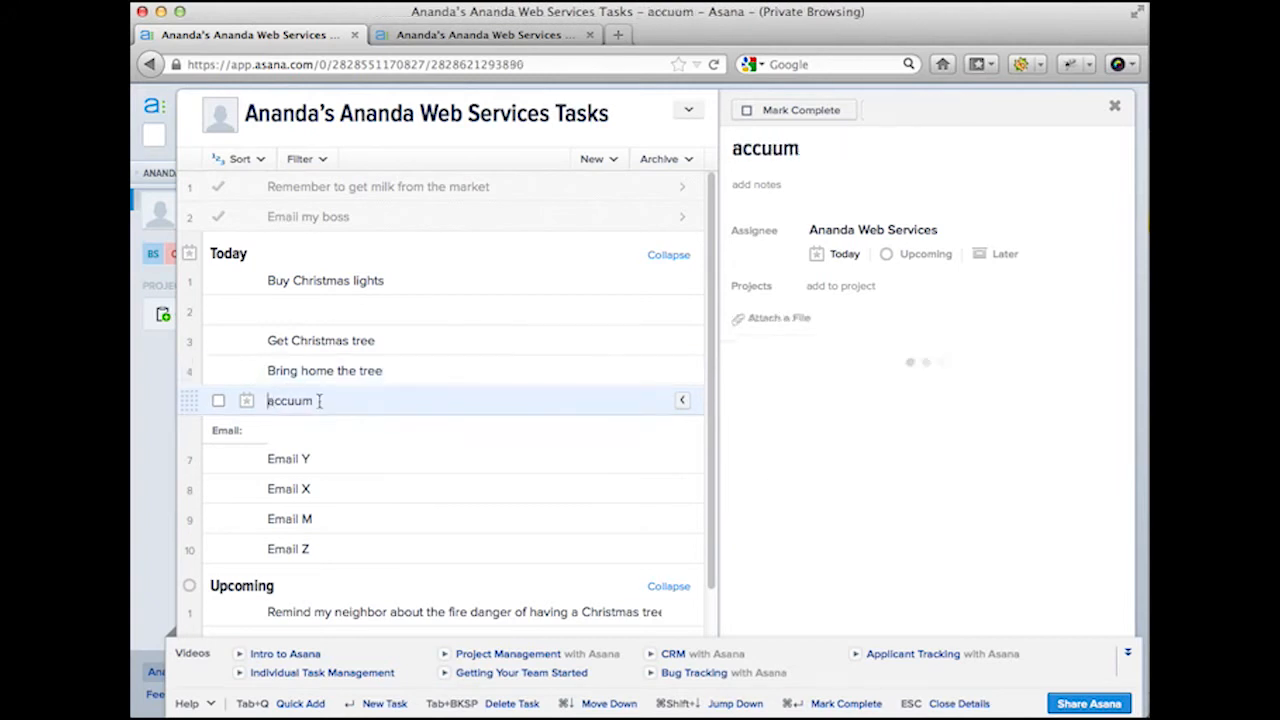
type("V")
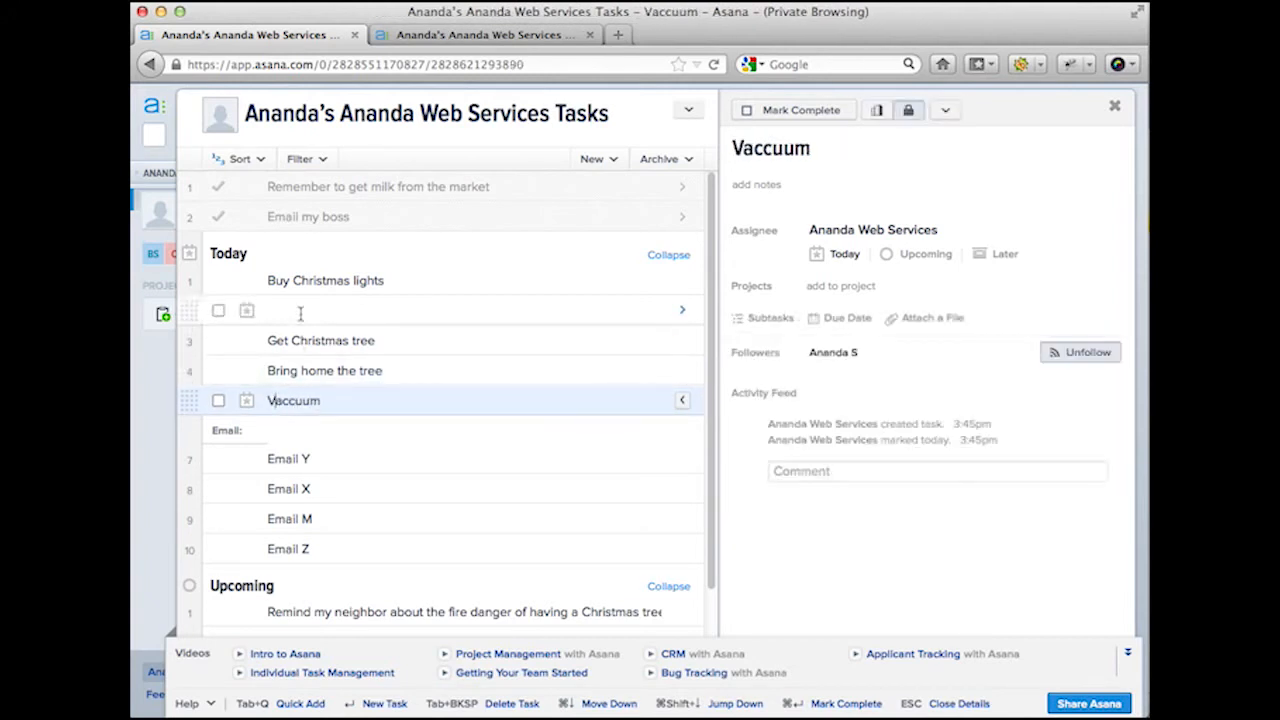
left_click(300, 313)
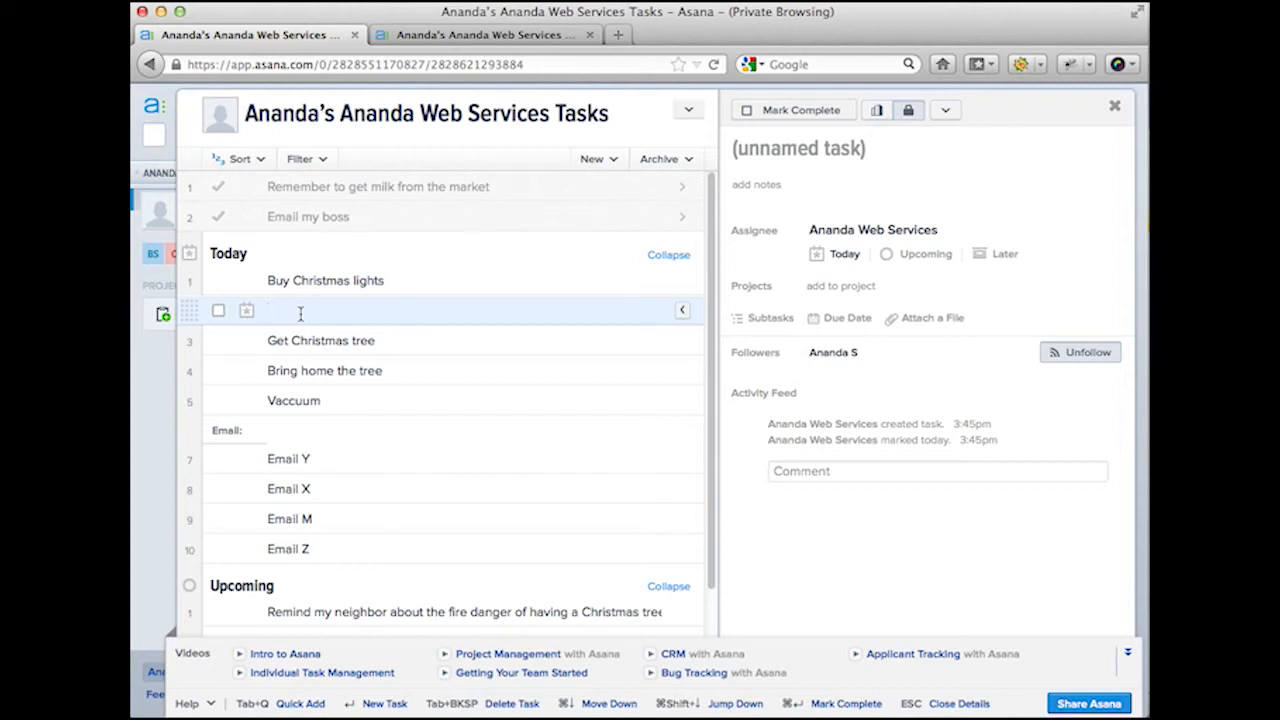
Step: Delete the blank row and add a 'Christmas Tree:' heading above Buy Christmas lights
key("BackSpace")
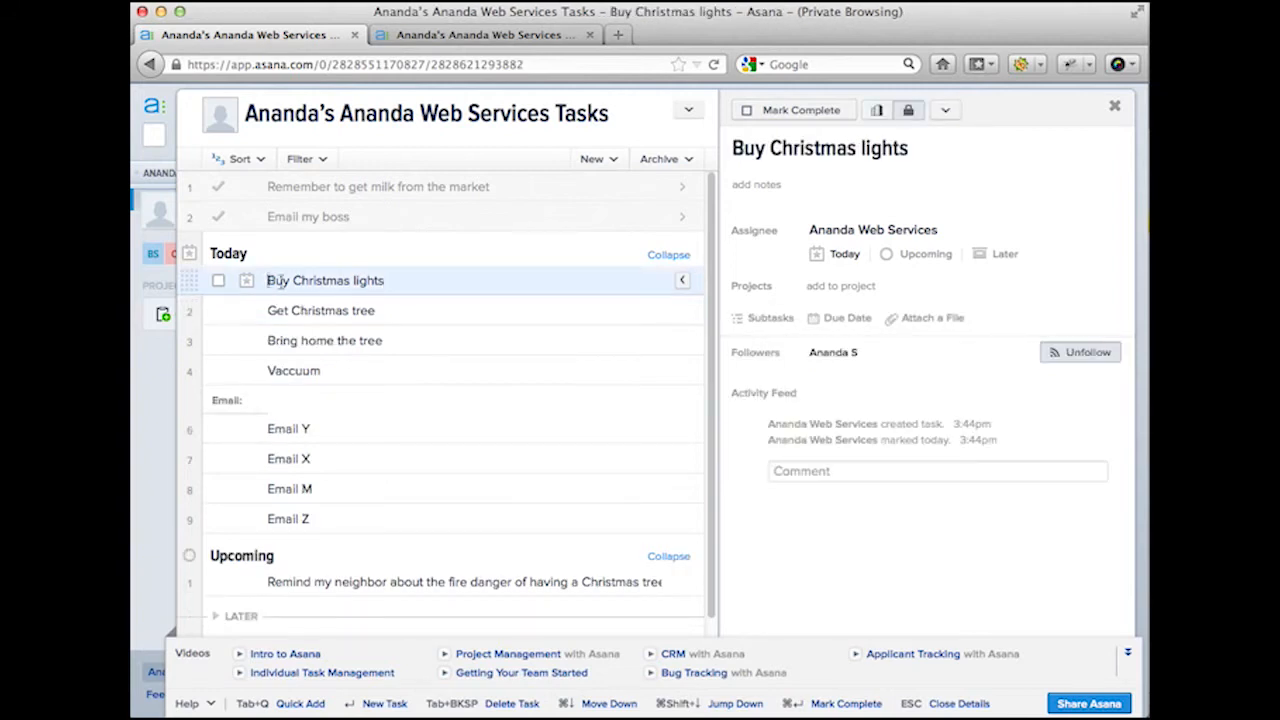
key("Return")
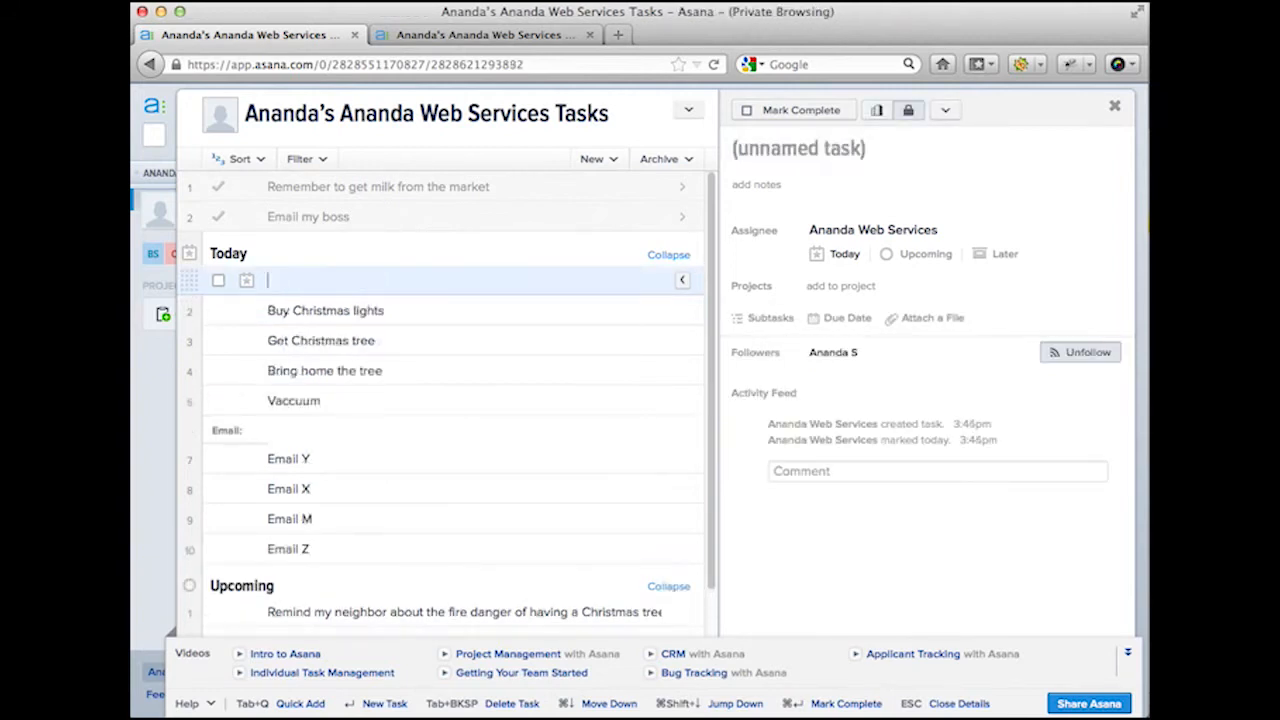
type("Christmas ")
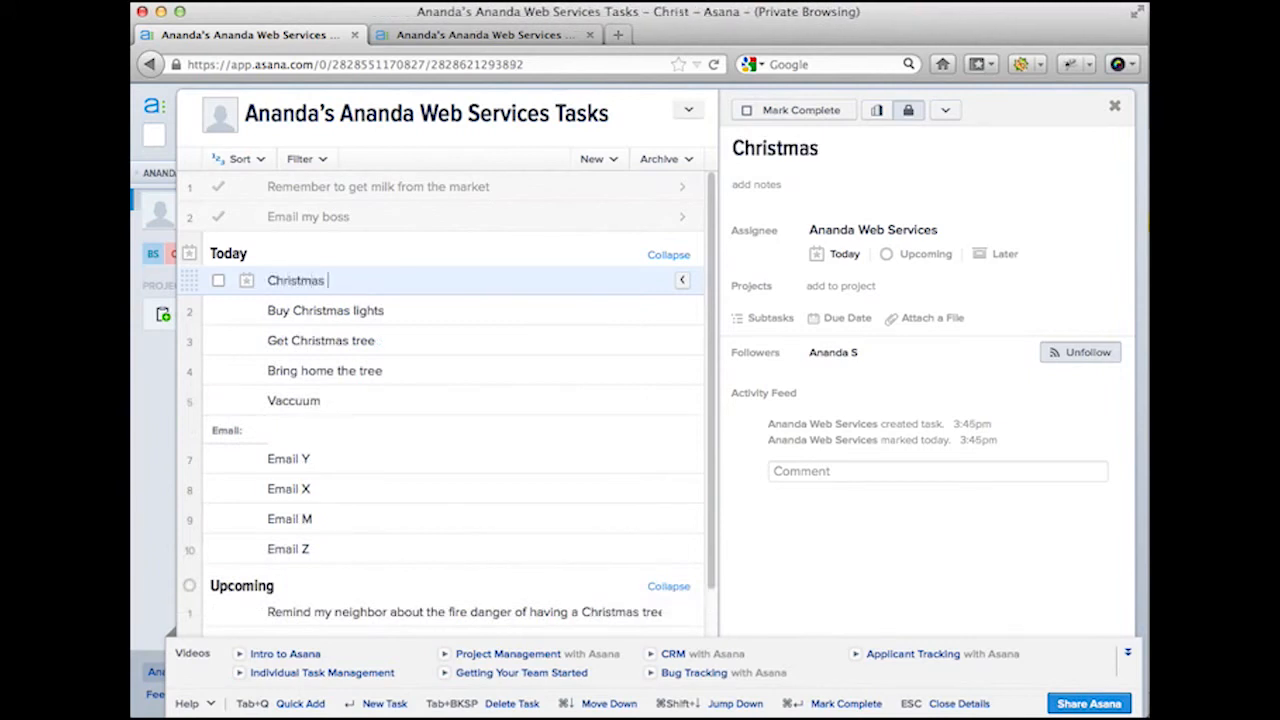
type("Tree:")
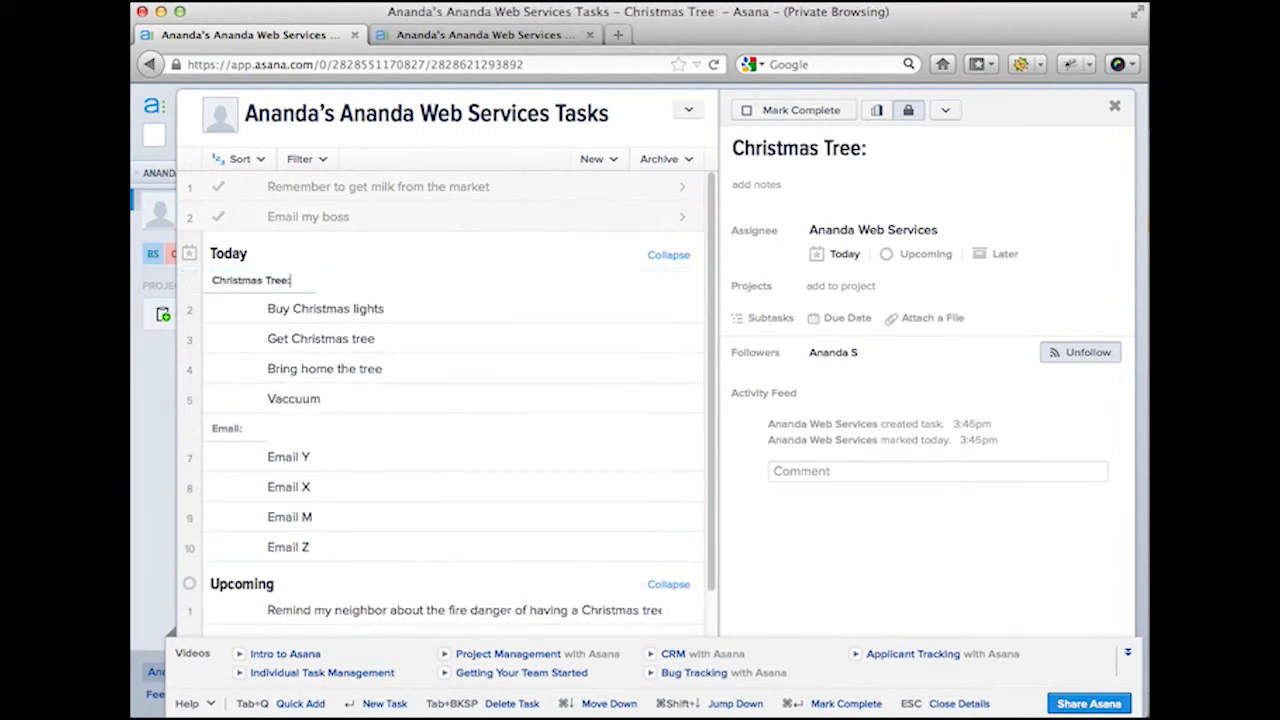
Step: Rename 'Bring home the tree' to 'Bring tree to office'
left_click(316, 366)
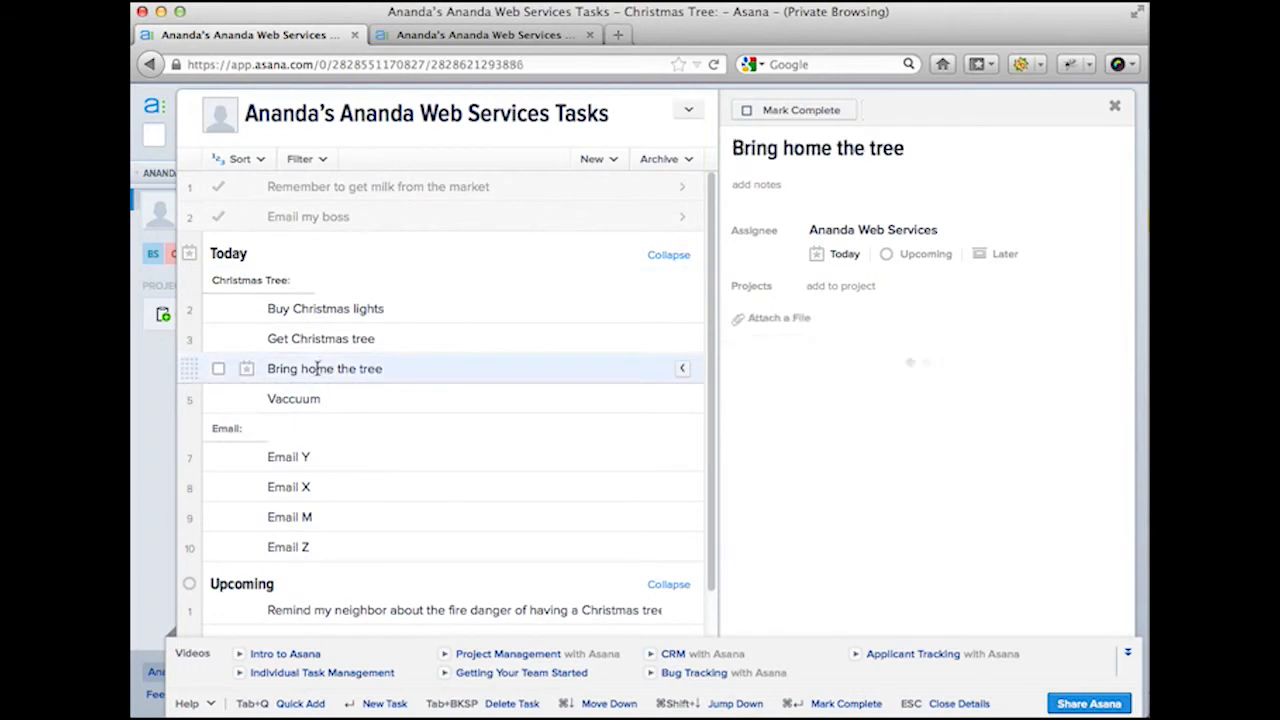
double_click(306, 368)
left_click_drag(301, 369, 401, 370)
type("tree")
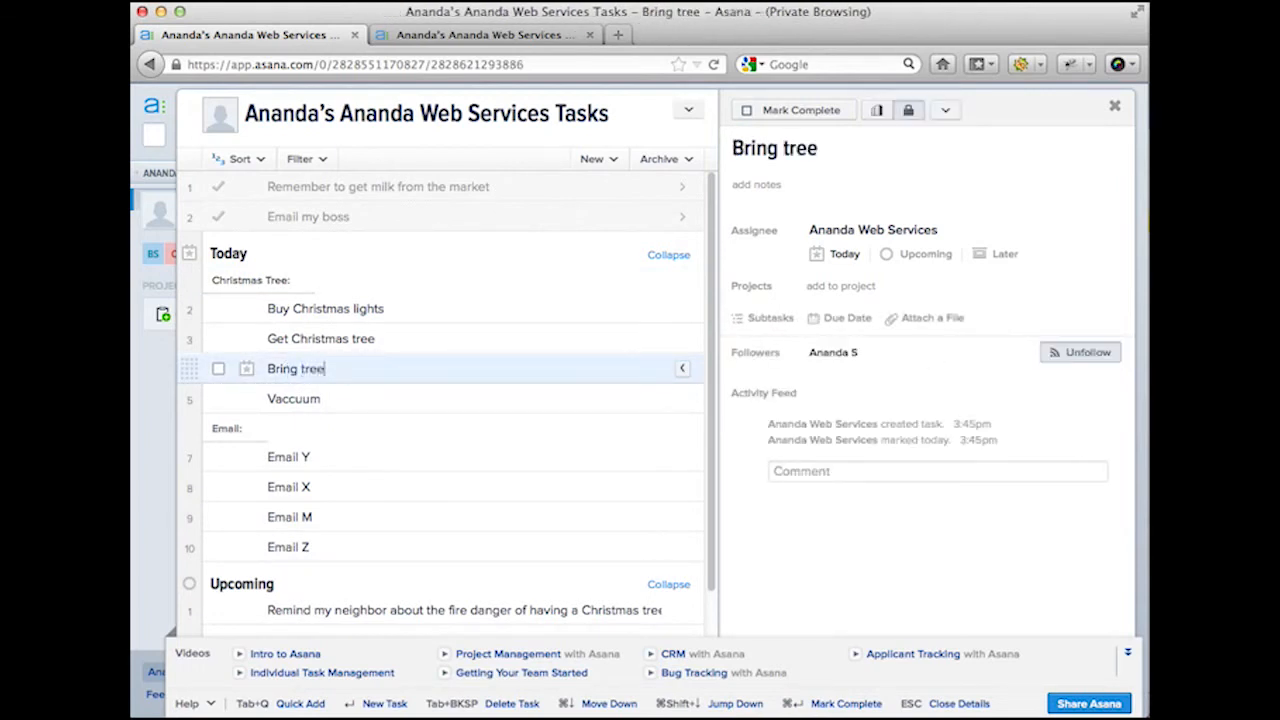
type(" to office")
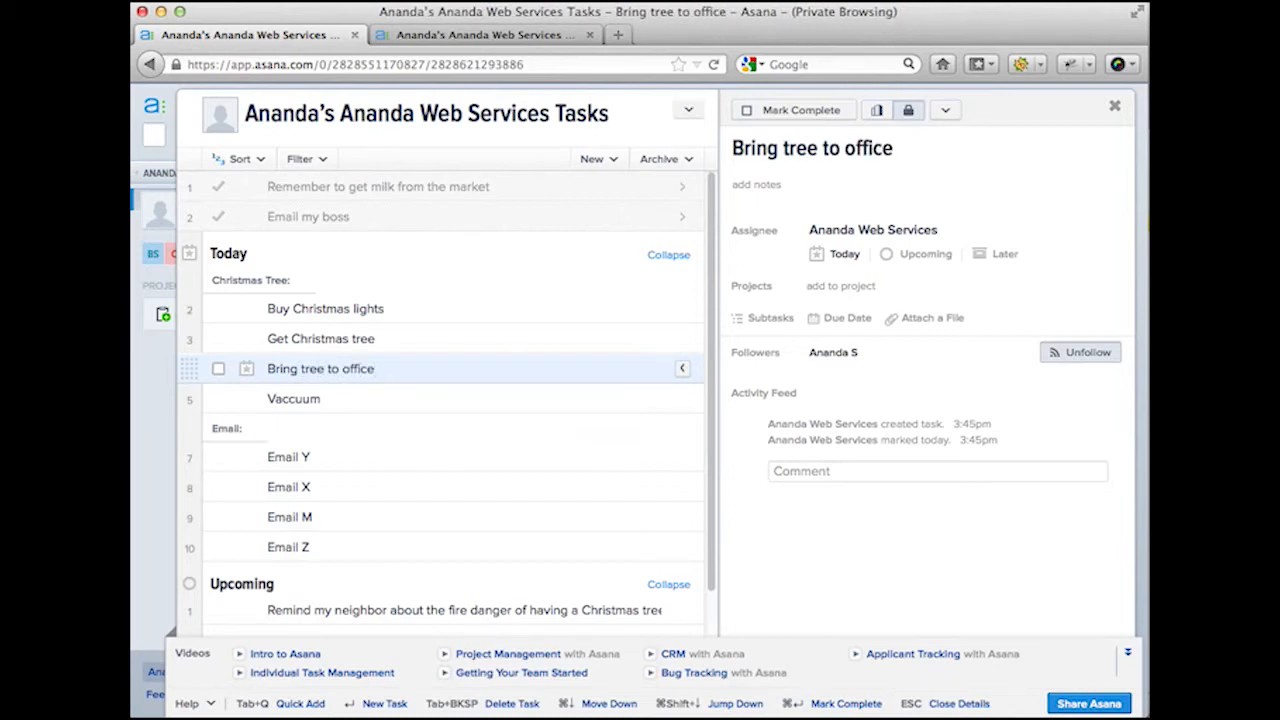
left_click(391, 399)
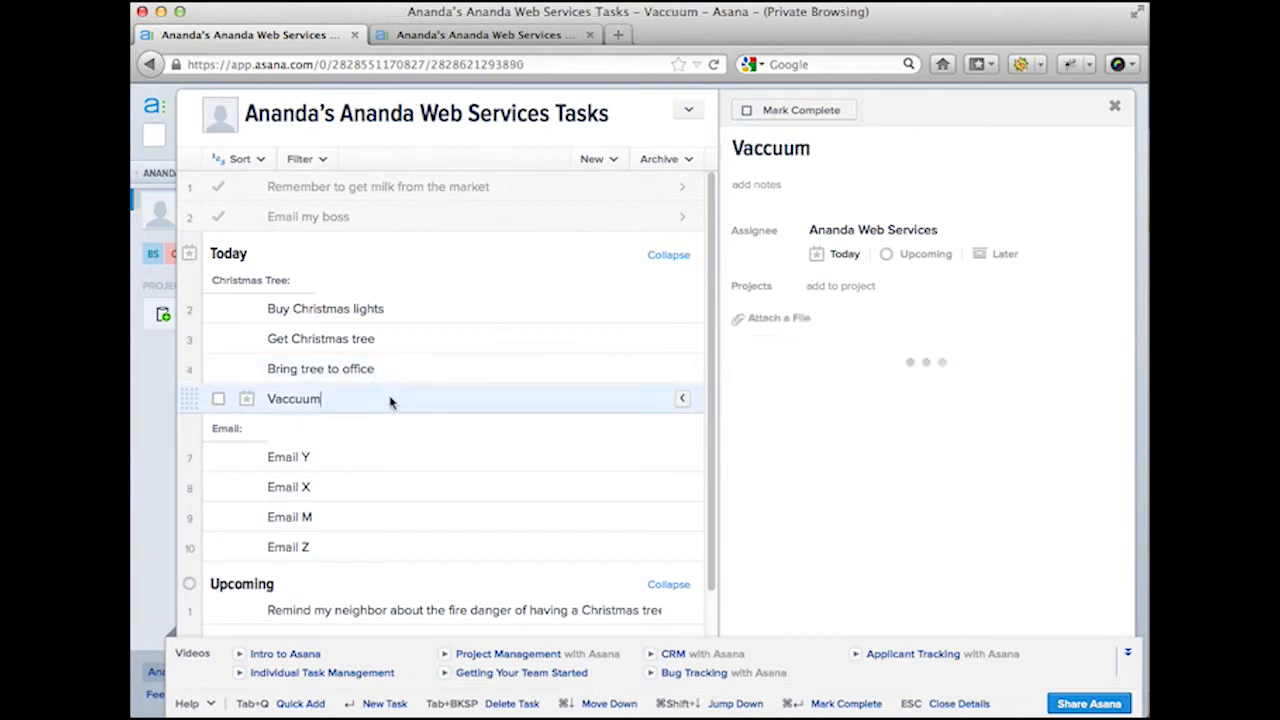
Step: Add an 'Answer phone call' task below Vaccuum and drag it into the Upcoming section
key("Return")
type("Ans")
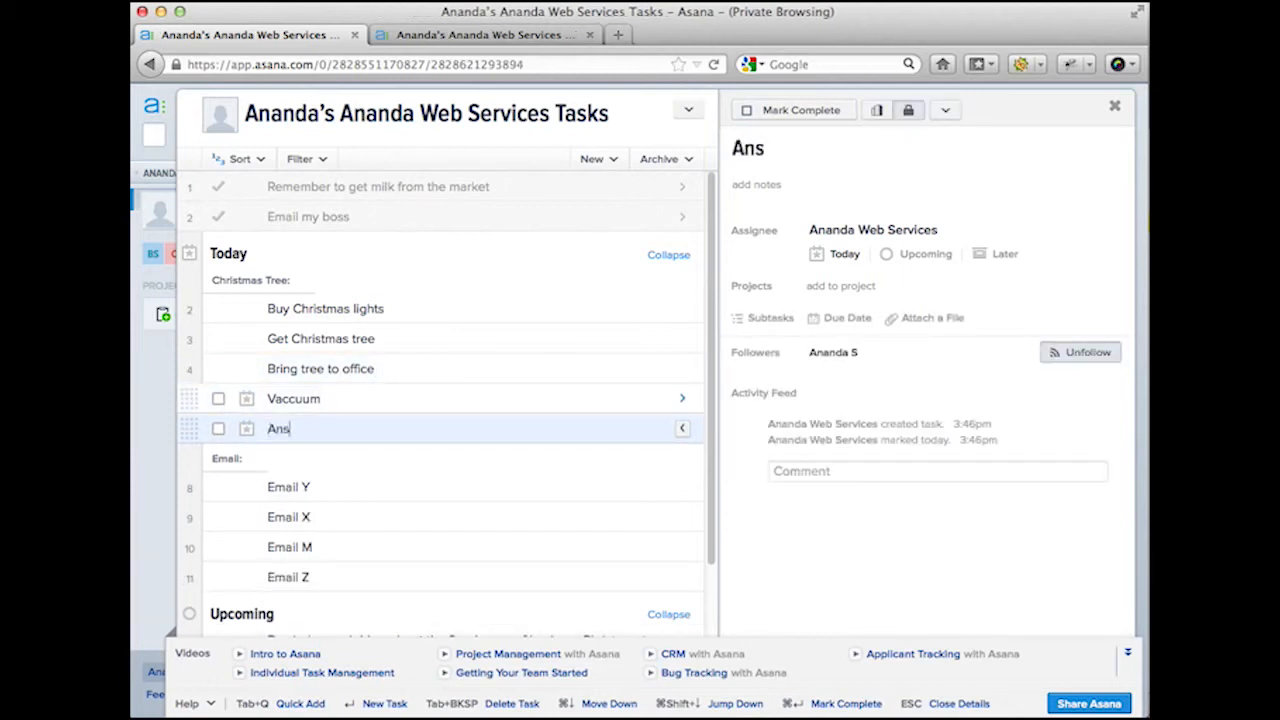
type("wer phone call")
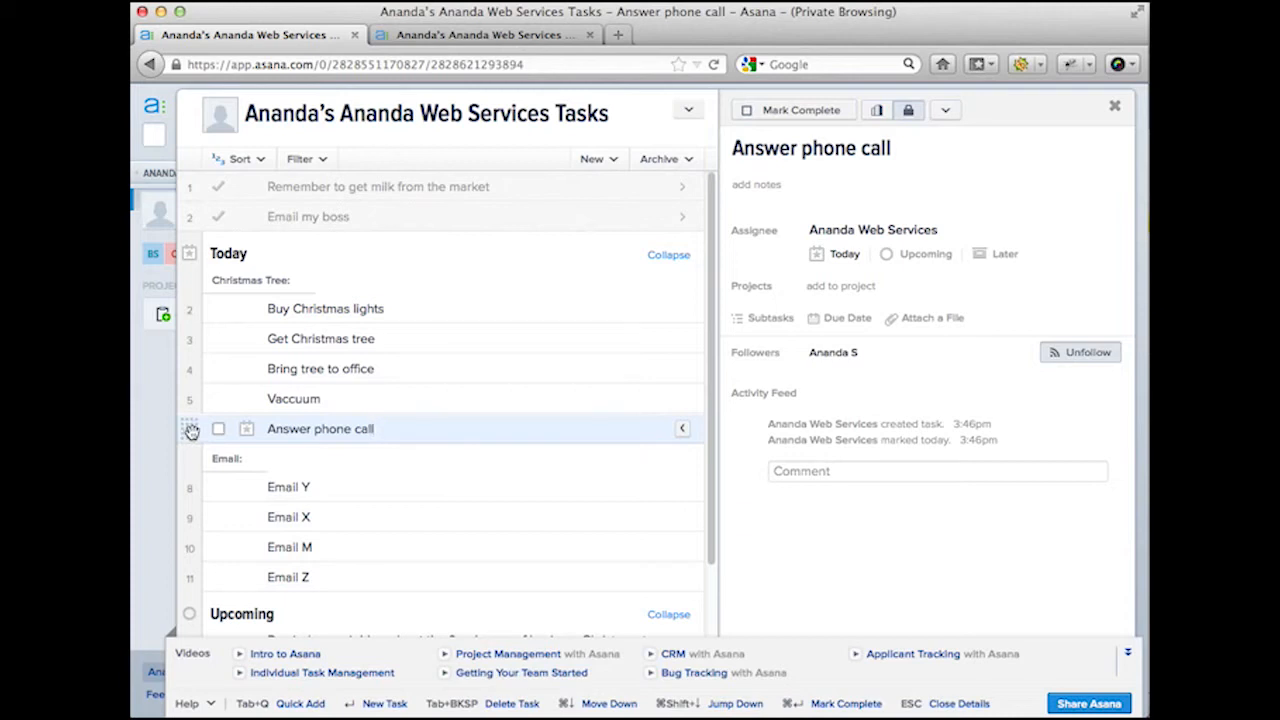
left_click(191, 431)
left_click_drag(191, 431, 198, 276)
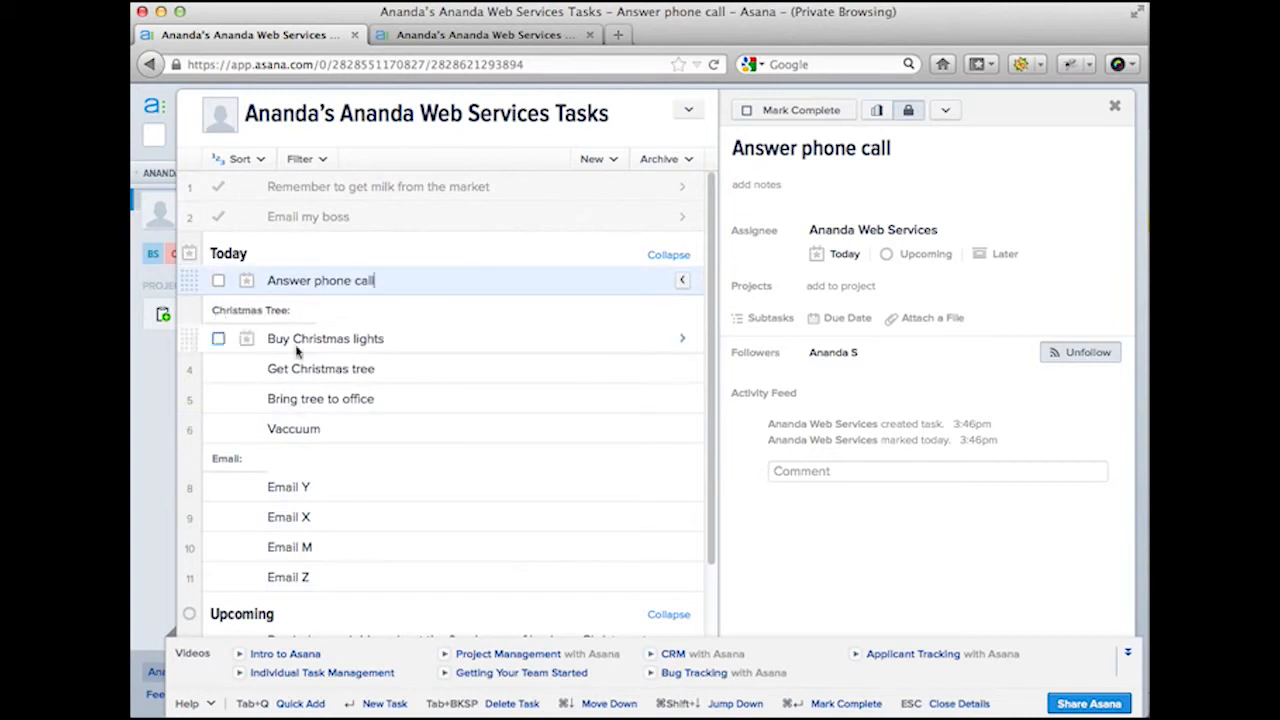
scroll(321, 313, "down", 1)
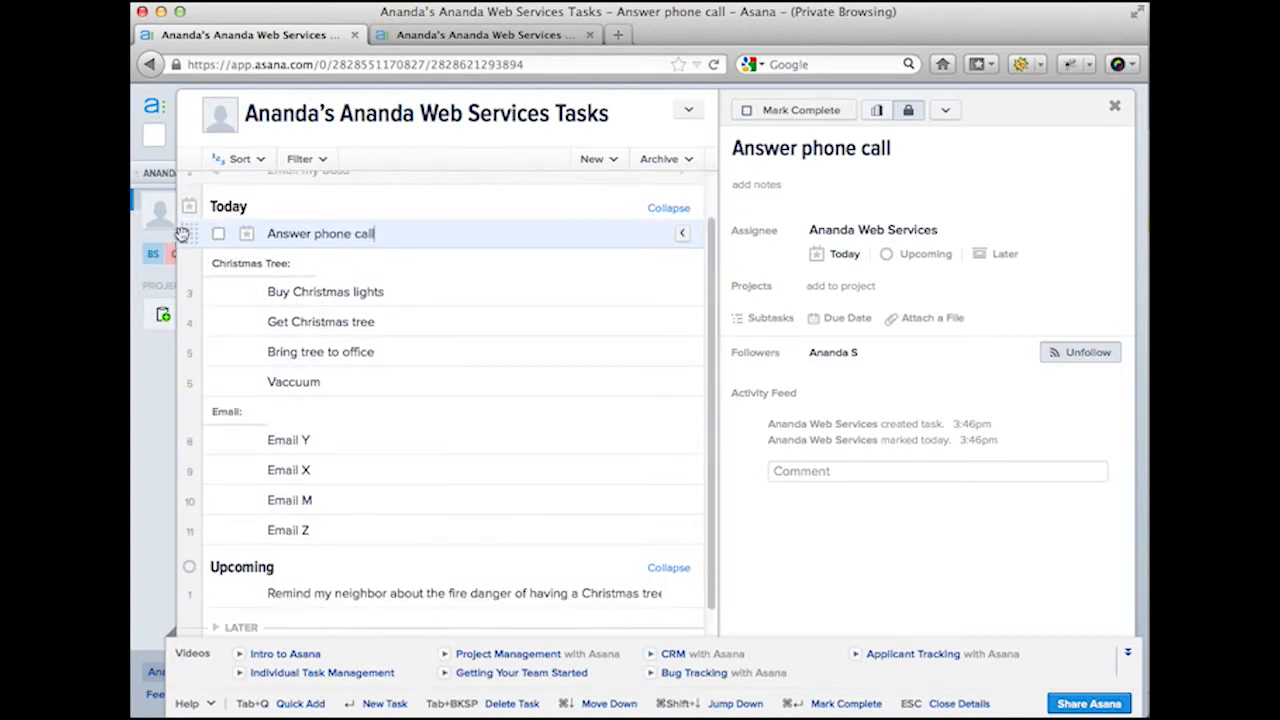
left_click_drag(186, 232, 212, 590)
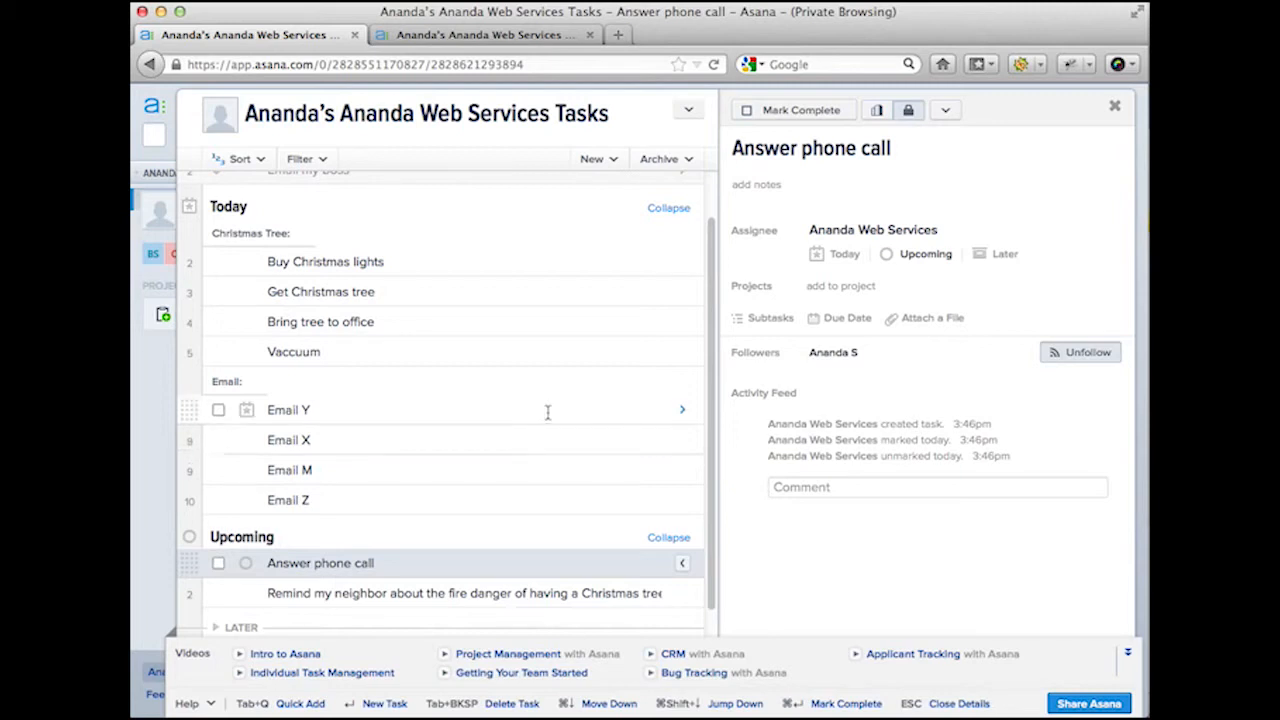
scroll(549, 420, "up", 1)
scroll(549, 420, "down", 2)
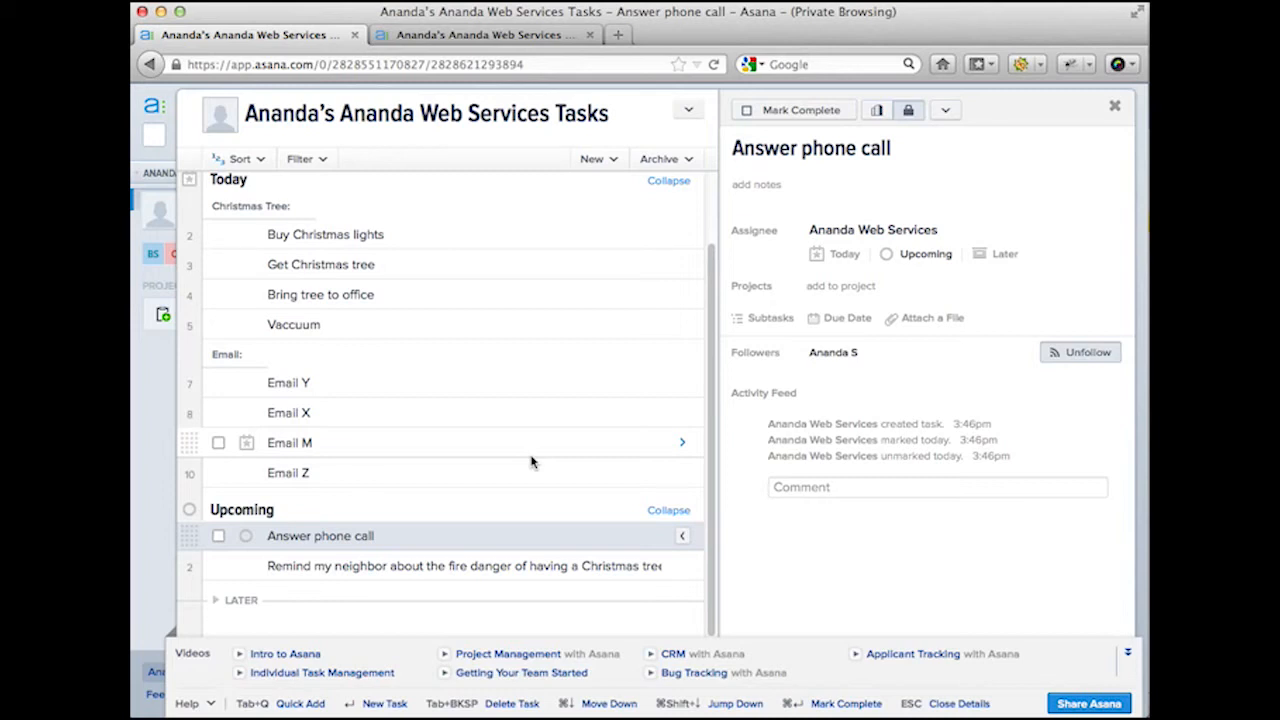
scroll(531, 461, "up", 2)
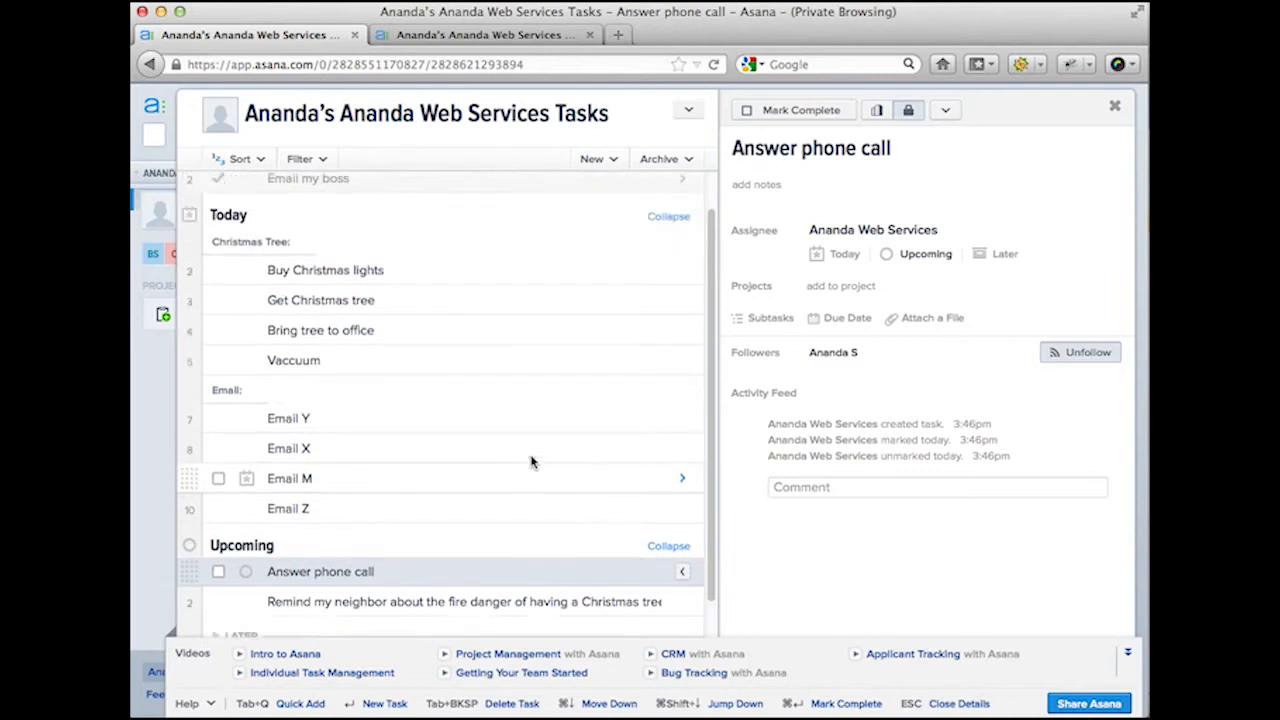
scroll(531, 461, "down", 2)
scroll(531, 461, "up", 2)
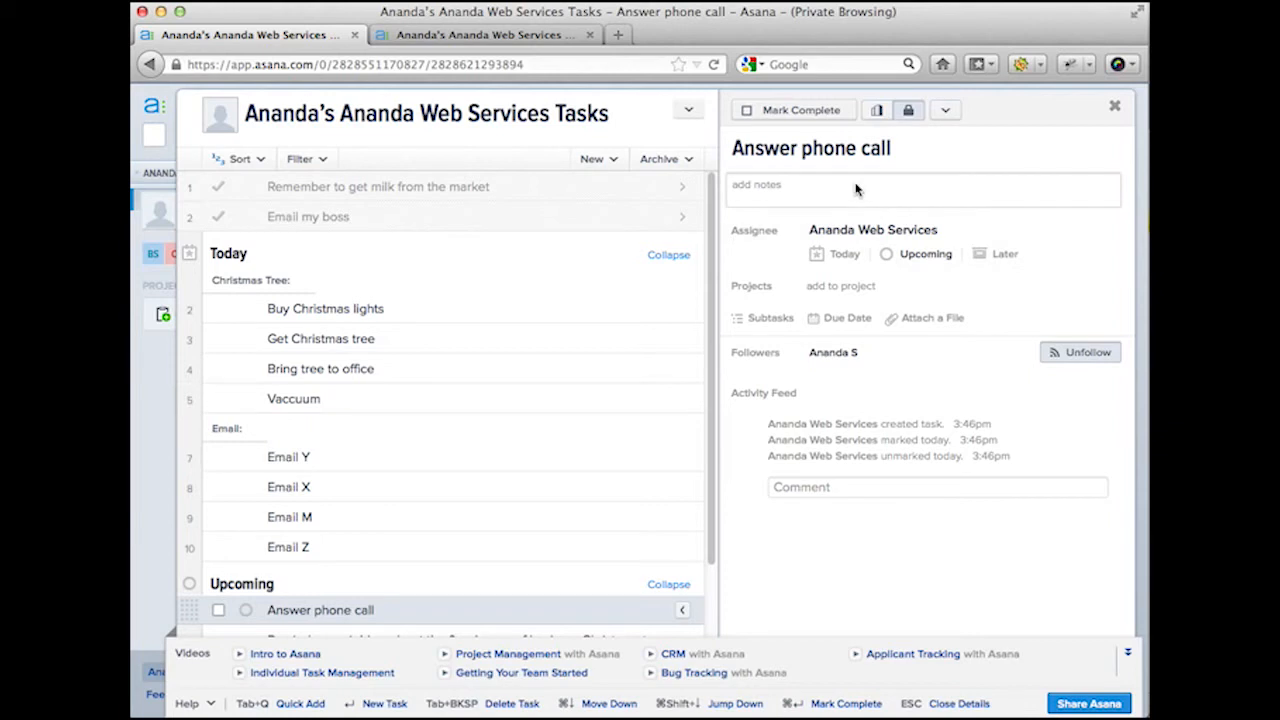
Step: Start the task's notes with 'Requirements:', '- Must be 6' tall at least', '- As bushy as possible'
left_click(405, 312)
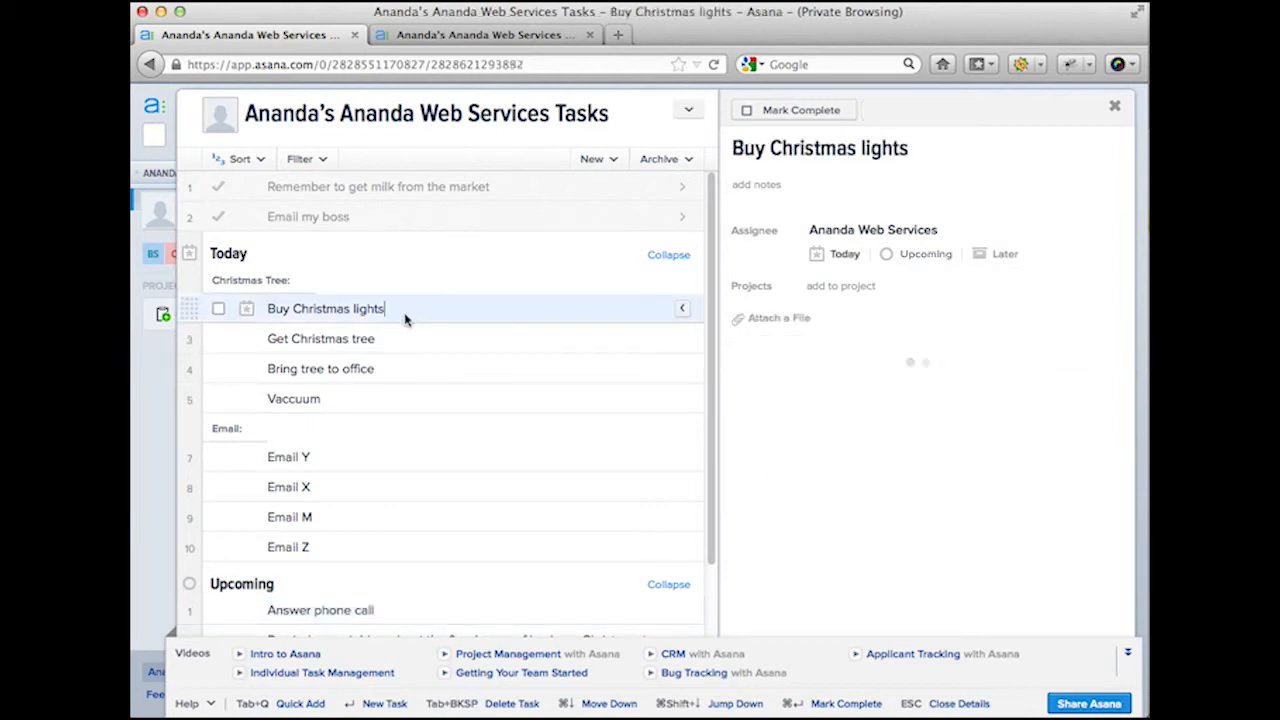
left_click(503, 335)
left_click(833, 198)
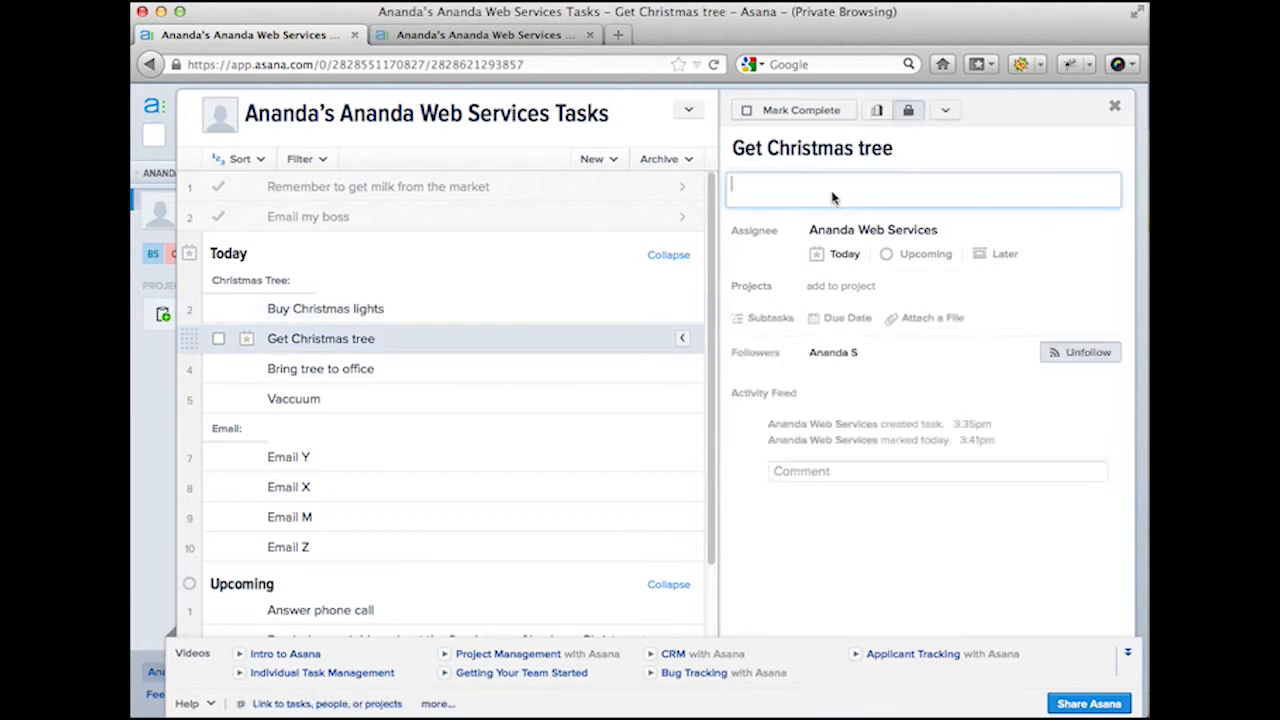
type("Requirements:")
key("Return")
type("Must be")
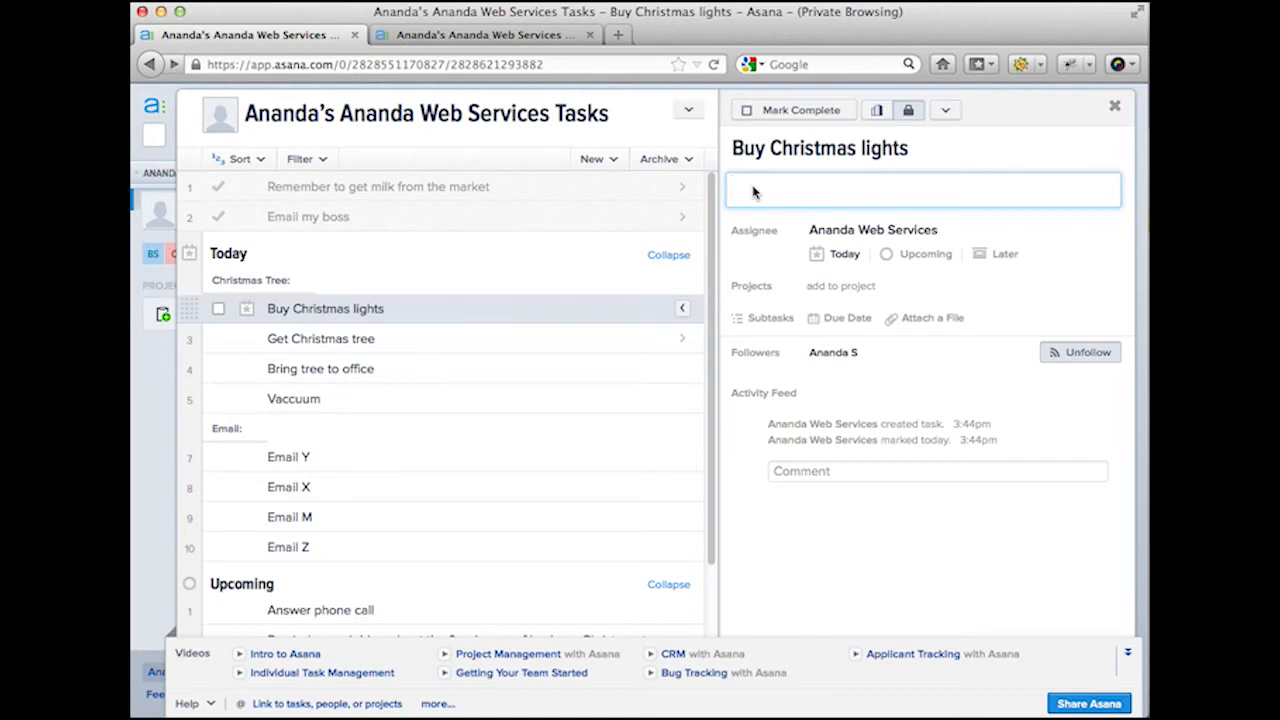
type("Requirements:")
key("Return")
type("- M")
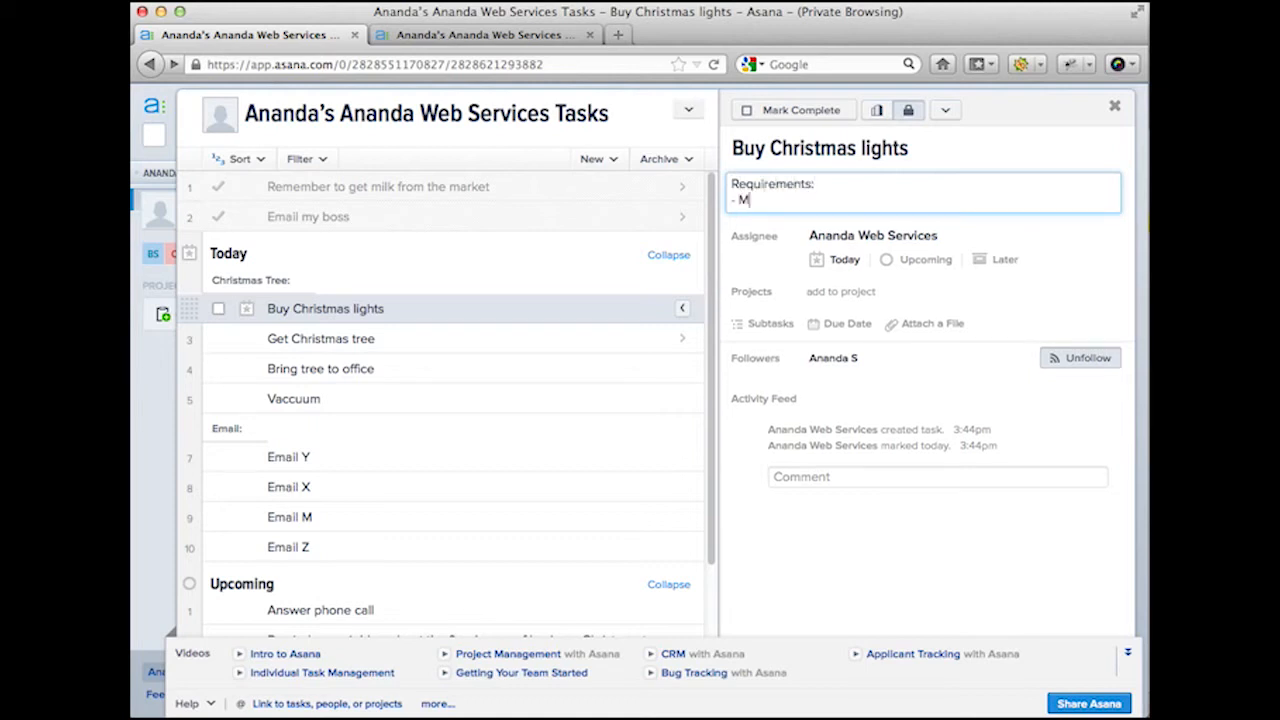
type("ust be 6' tall at leas")
type("t")
key("Return")
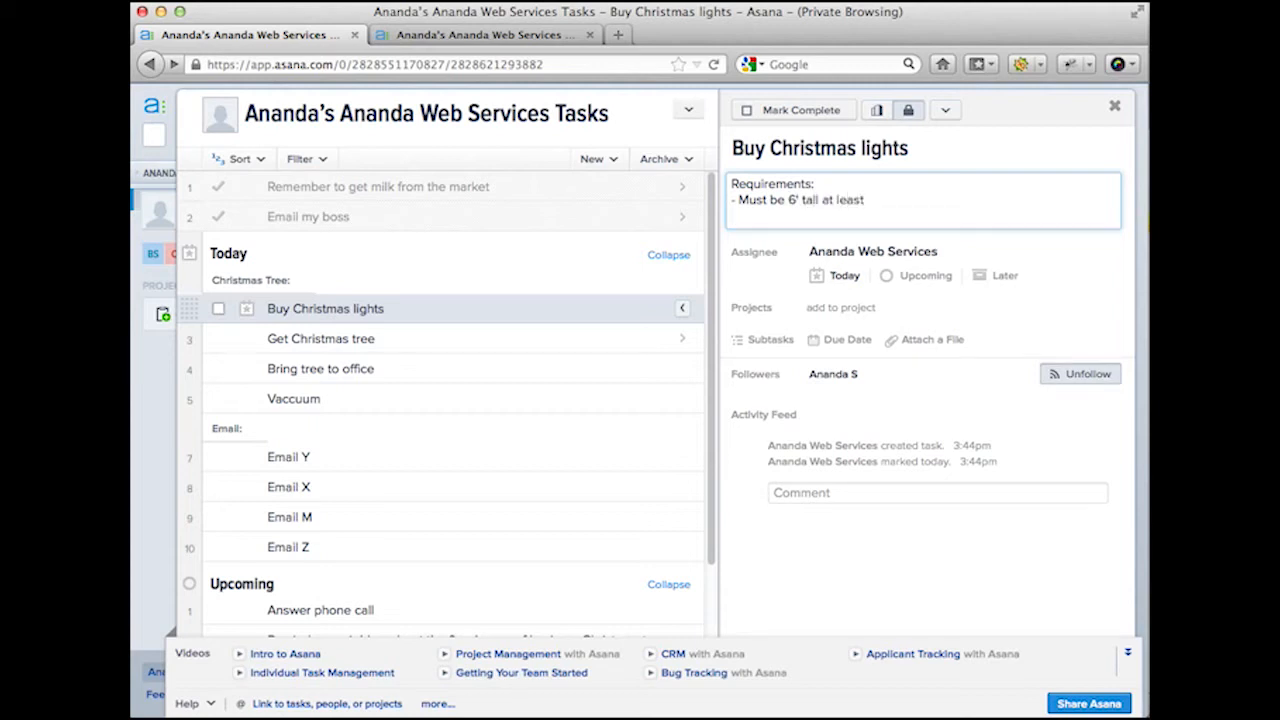
type("- As bushy as possible")
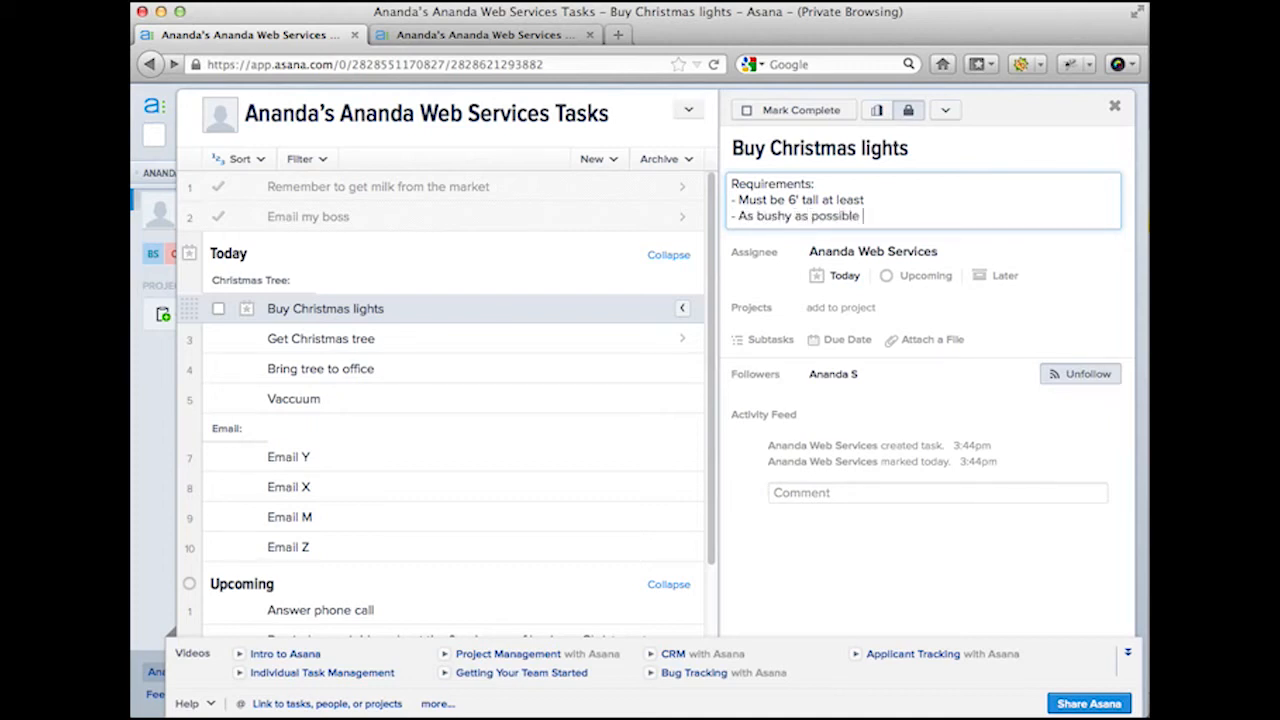
Step: Add '- Smells nice' and an 'Optional bonus:' section with '- Green' to the notes
key("Return")
type("-")
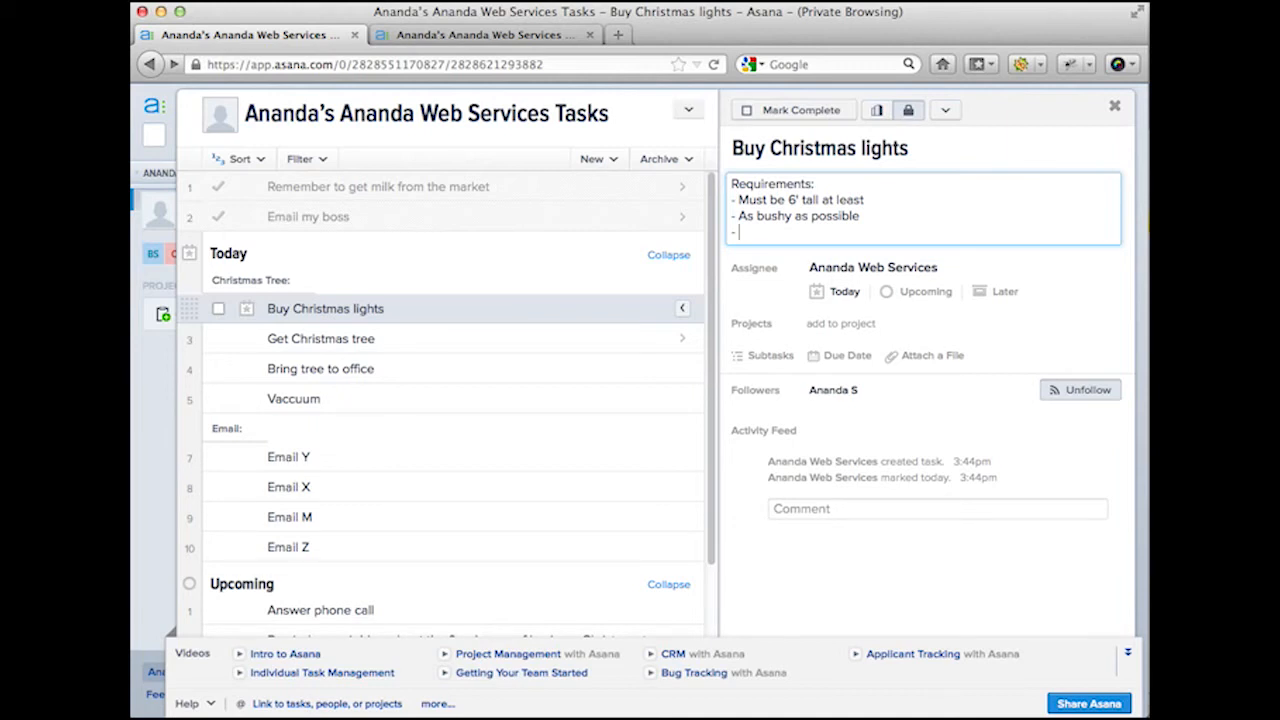
type("Smells nice")
key("Return")
key("Return")
type("Optional b")
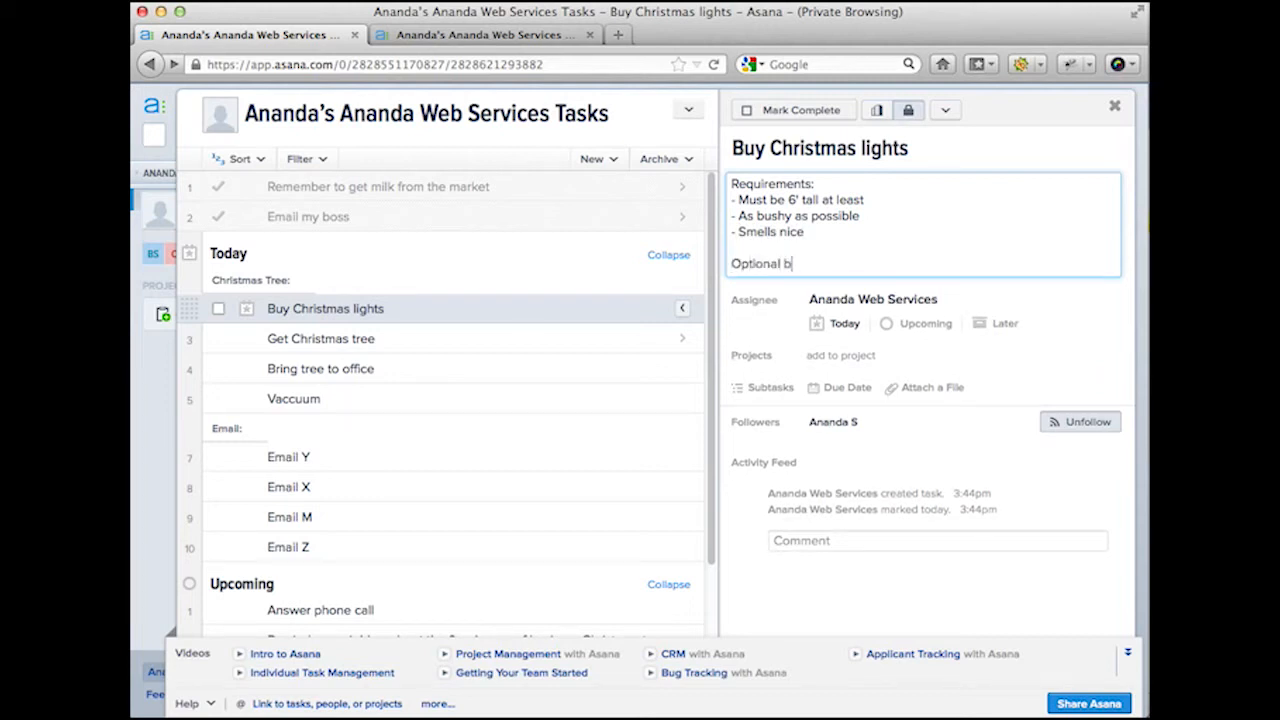
type("onus:")
key("Return")
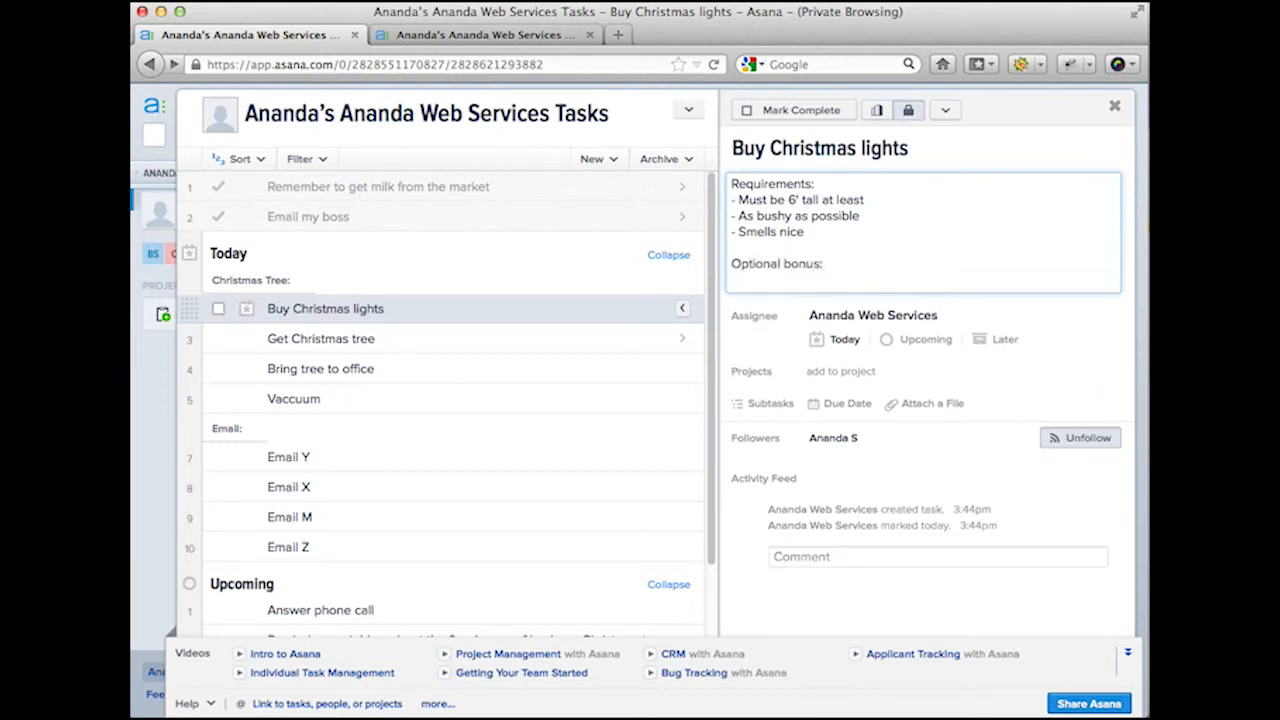
type("- Green")
left_click(842, 233)
Step: Assign Buy Christmas lights to the teammate picked from the name suggestion
left_click(973, 318)
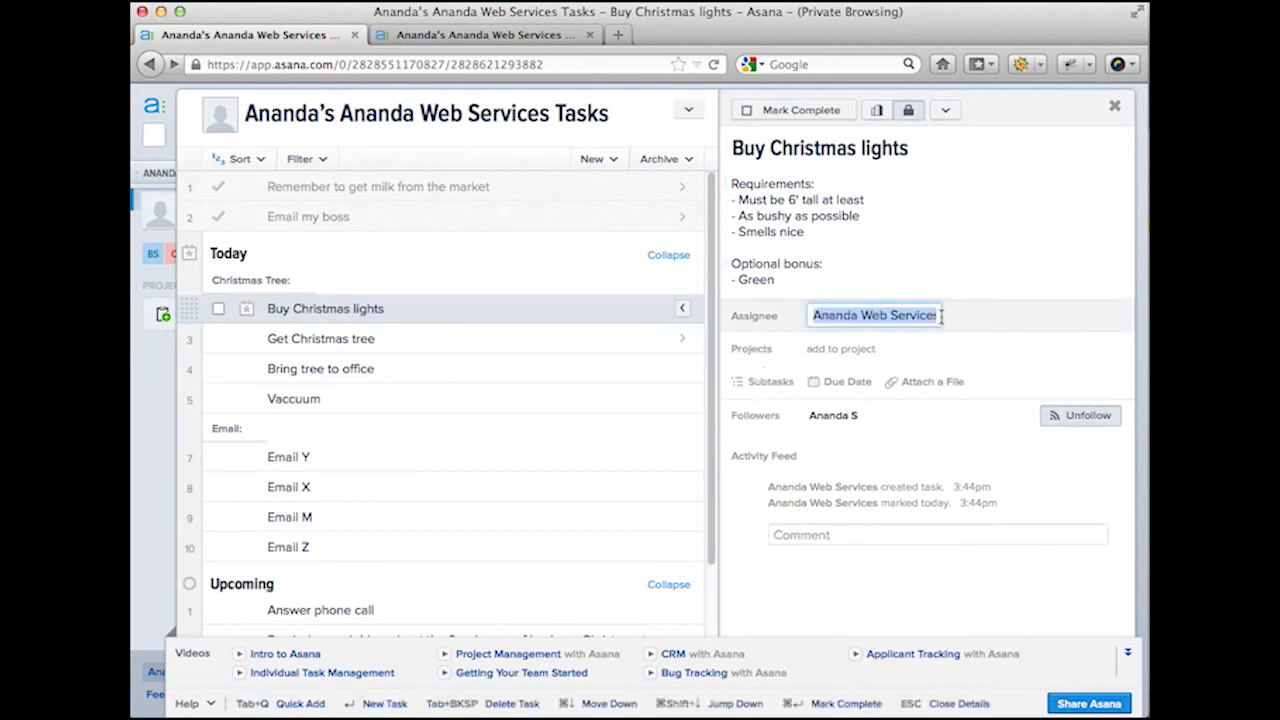
type("Nabha")
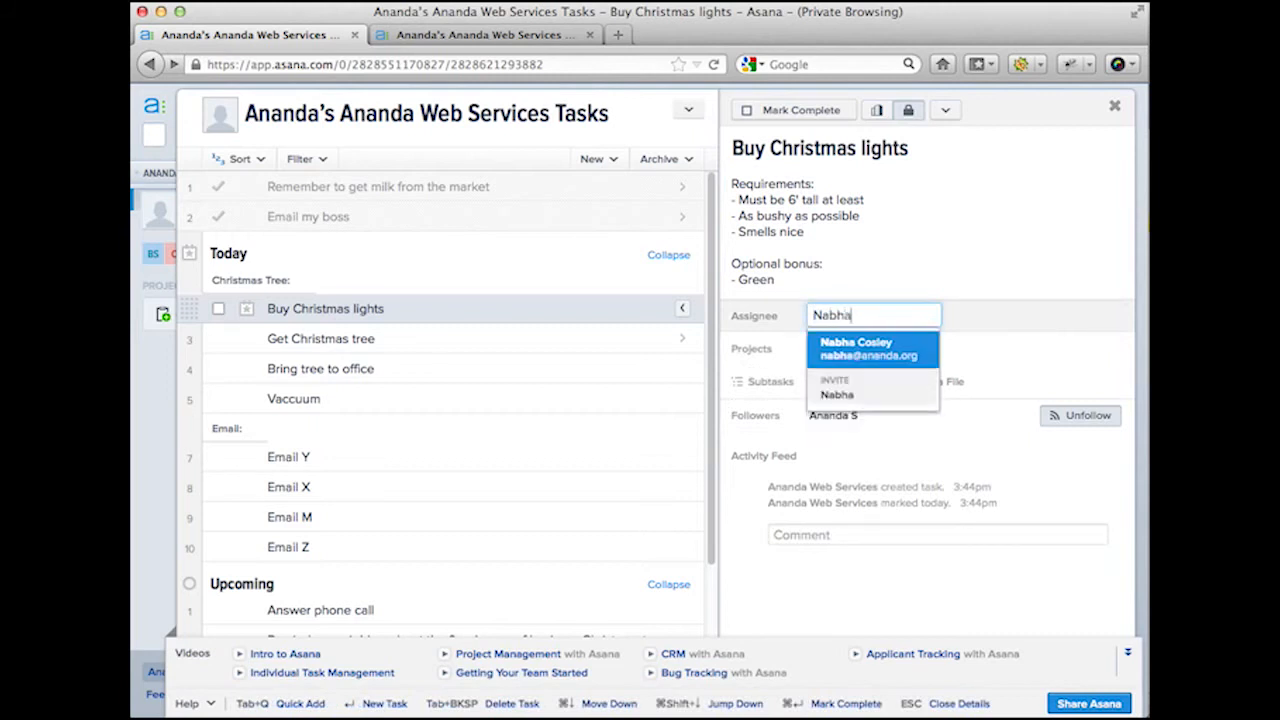
key("Return")
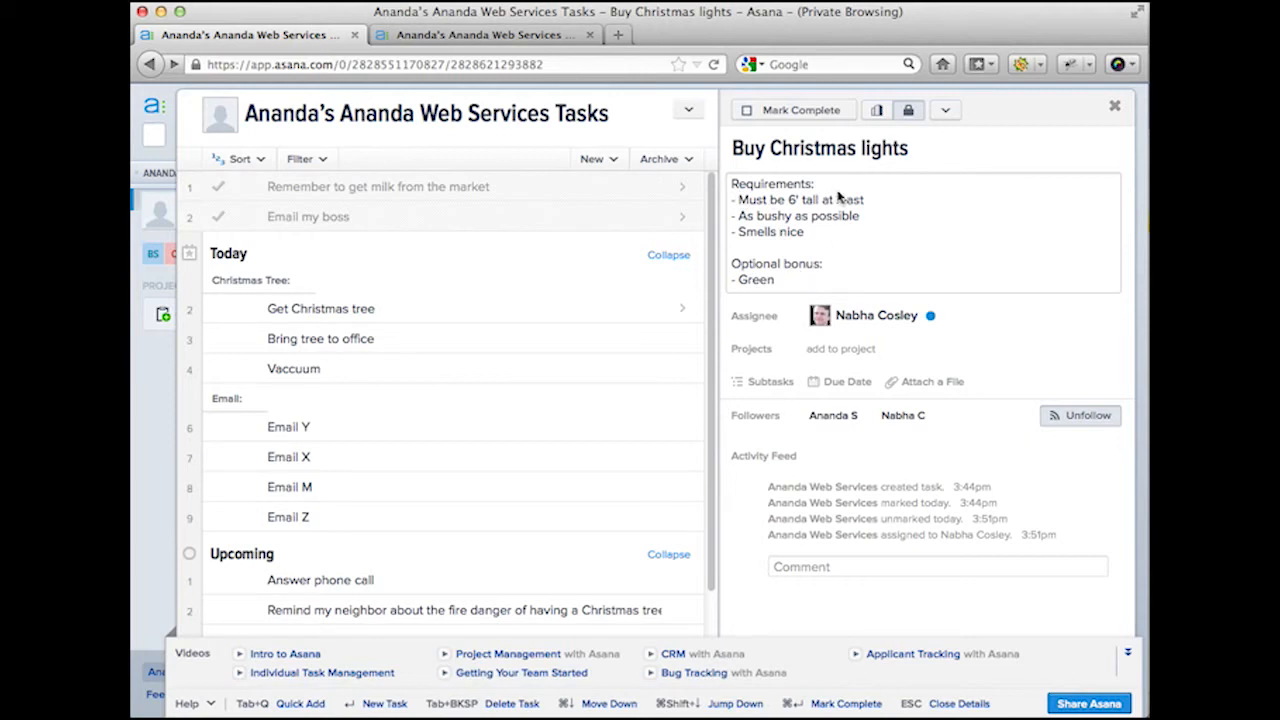
mouse_move(798, 314)
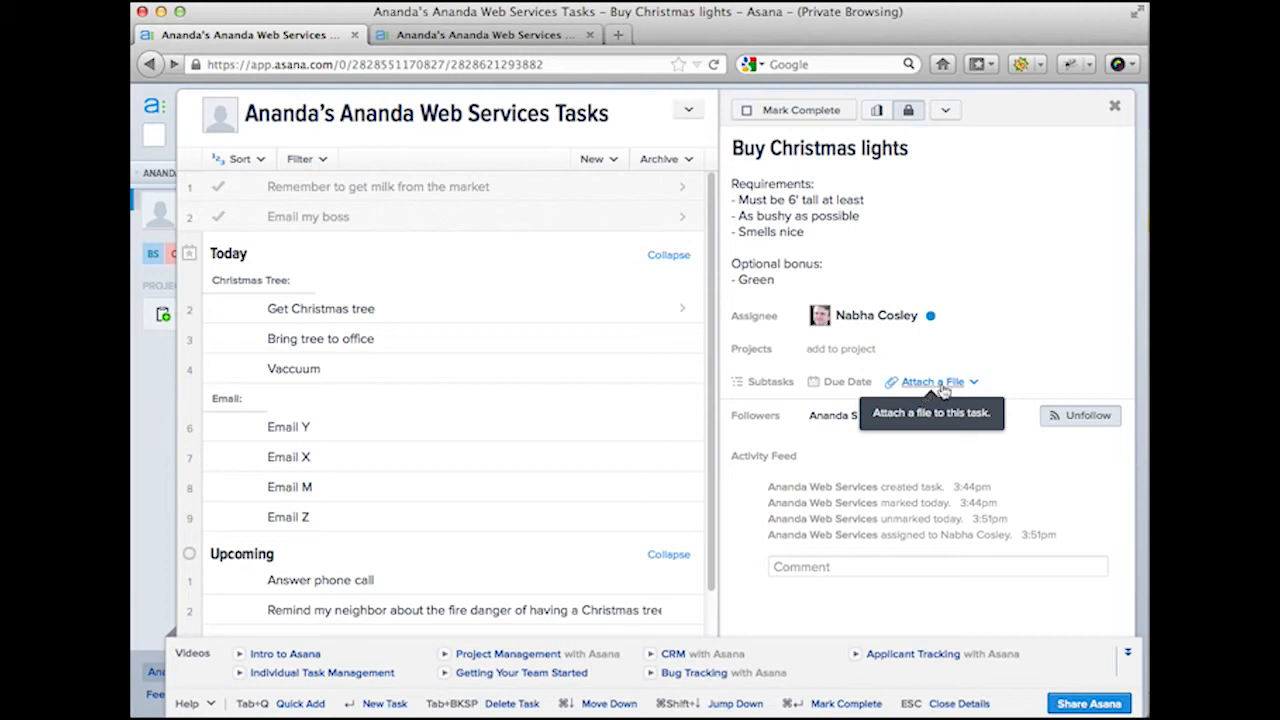
Step: Set the Buy Christmas lights due date to December 23 (12/23/12), shown as Sunday
left_click(847, 382)
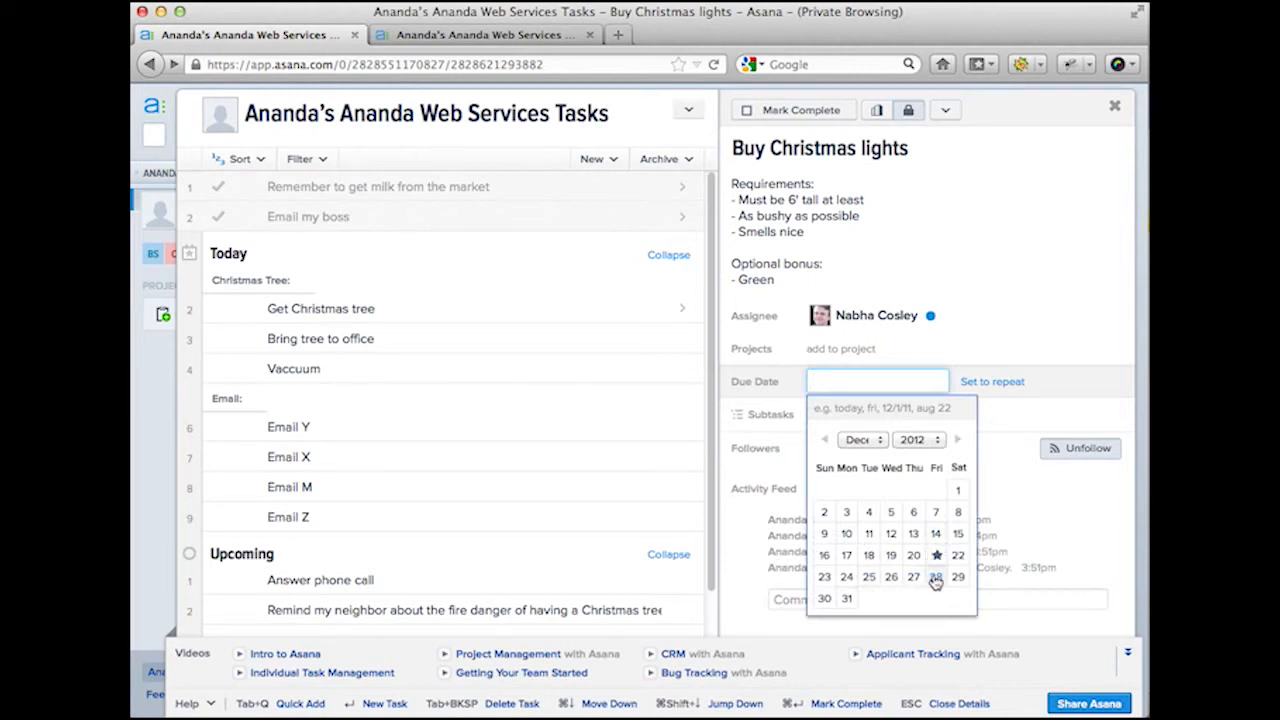
left_click(822, 580)
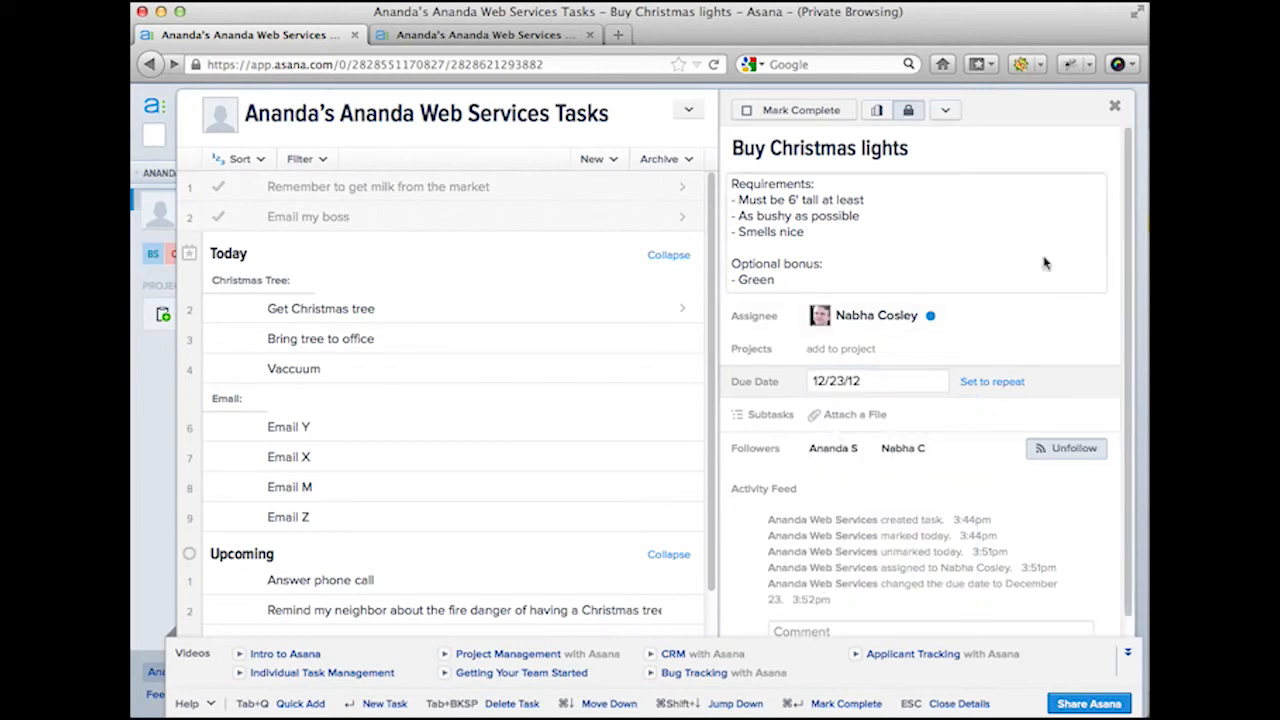
scroll(1044, 263, "down", 1)
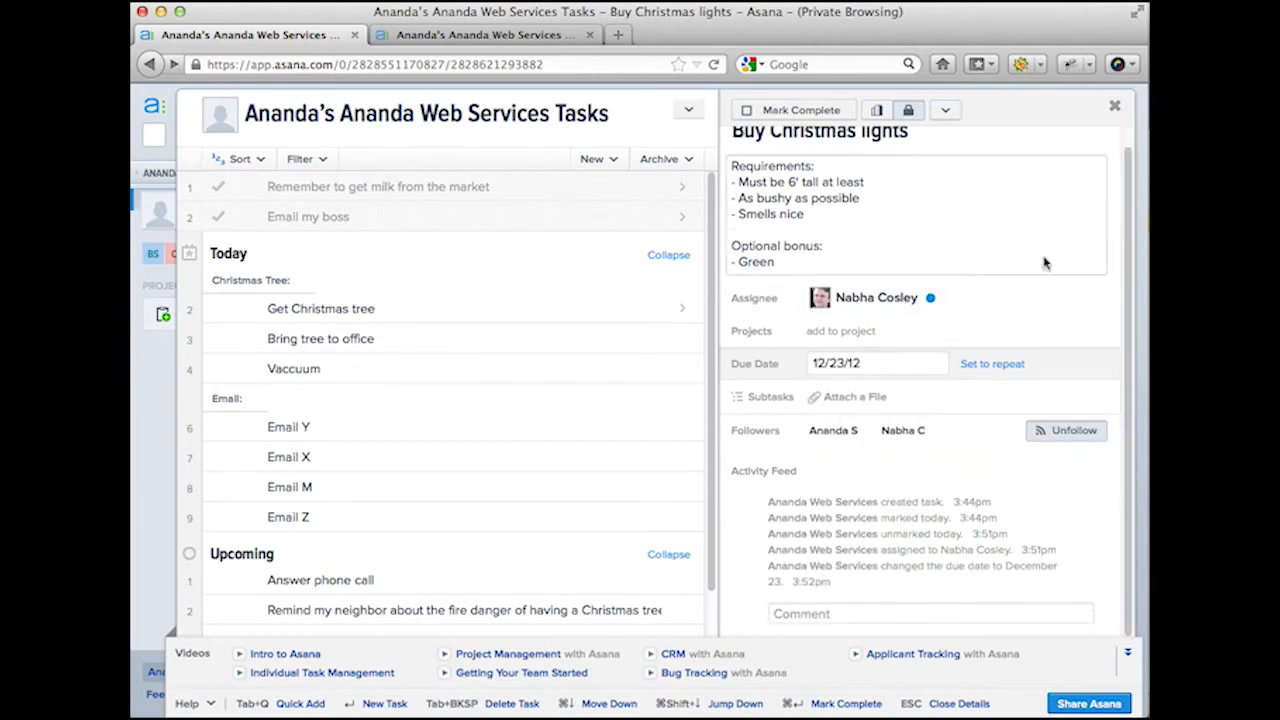
left_click(741, 599)
mouse_move(866, 369)
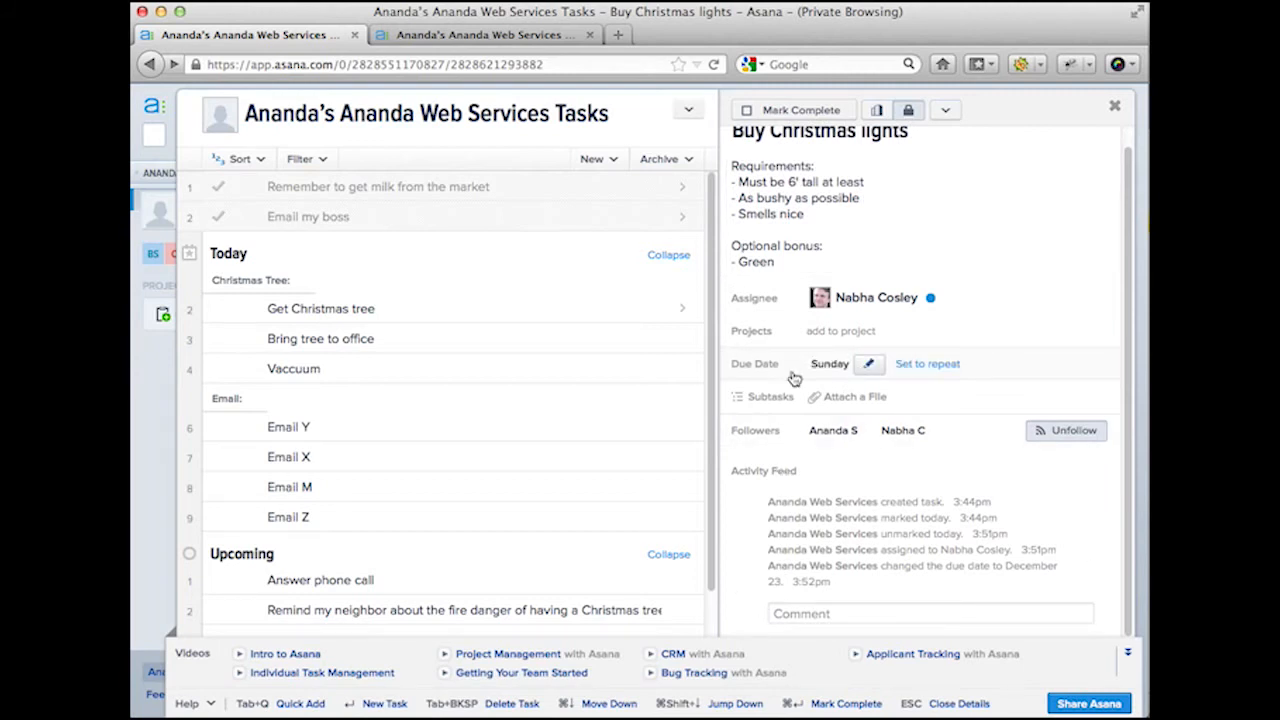
mouse_move(931, 294)
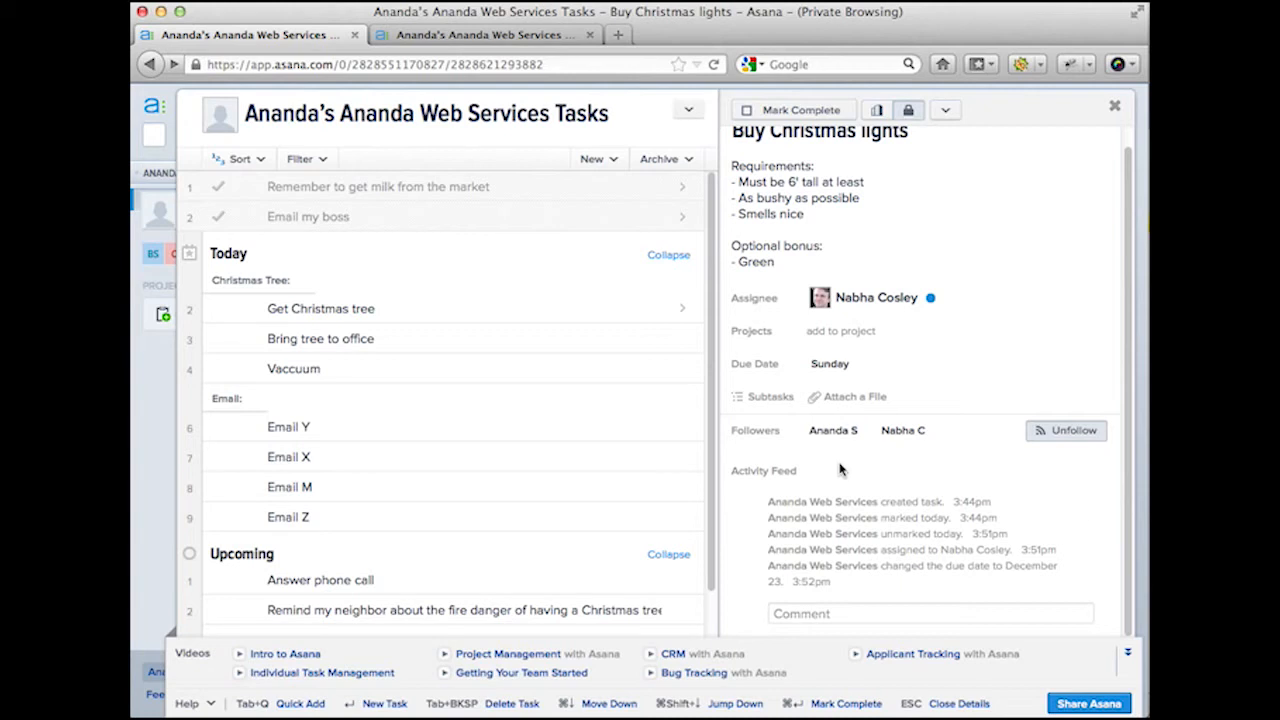
Step: Post the comment 'It would be nice to have it before Sunday…' on the task
left_click(804, 613)
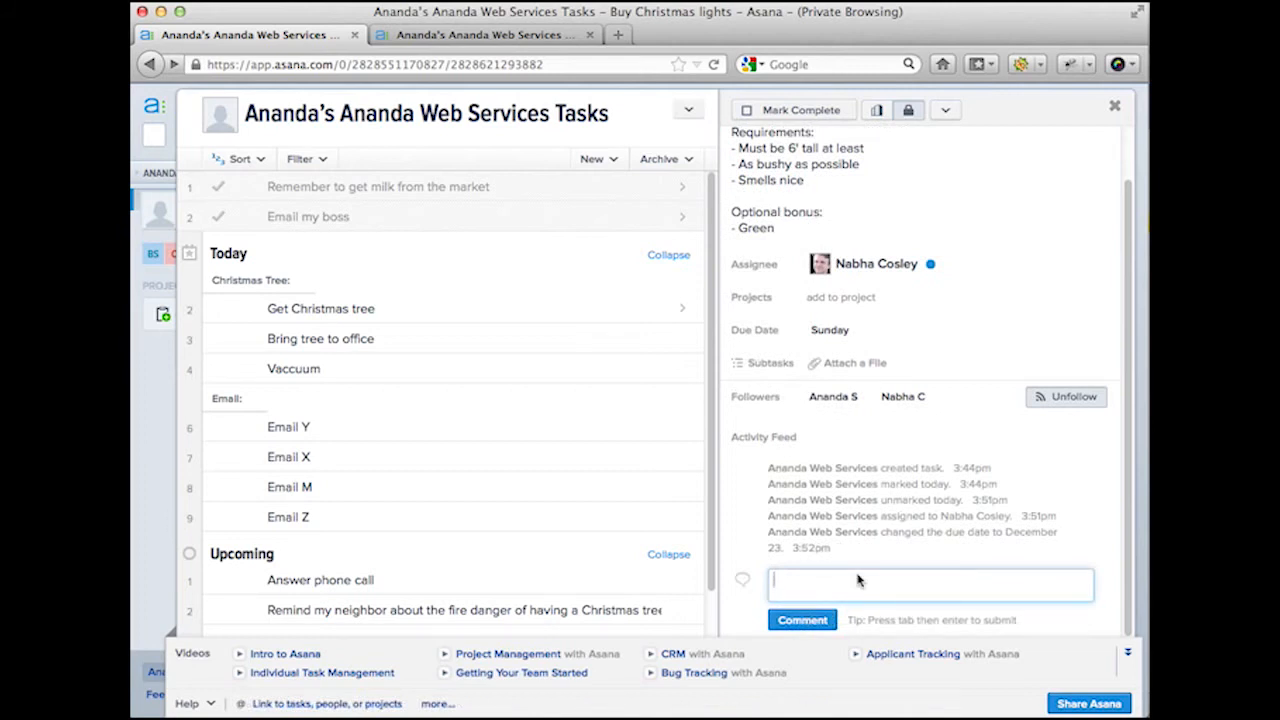
type("It would be nice to have it before S")
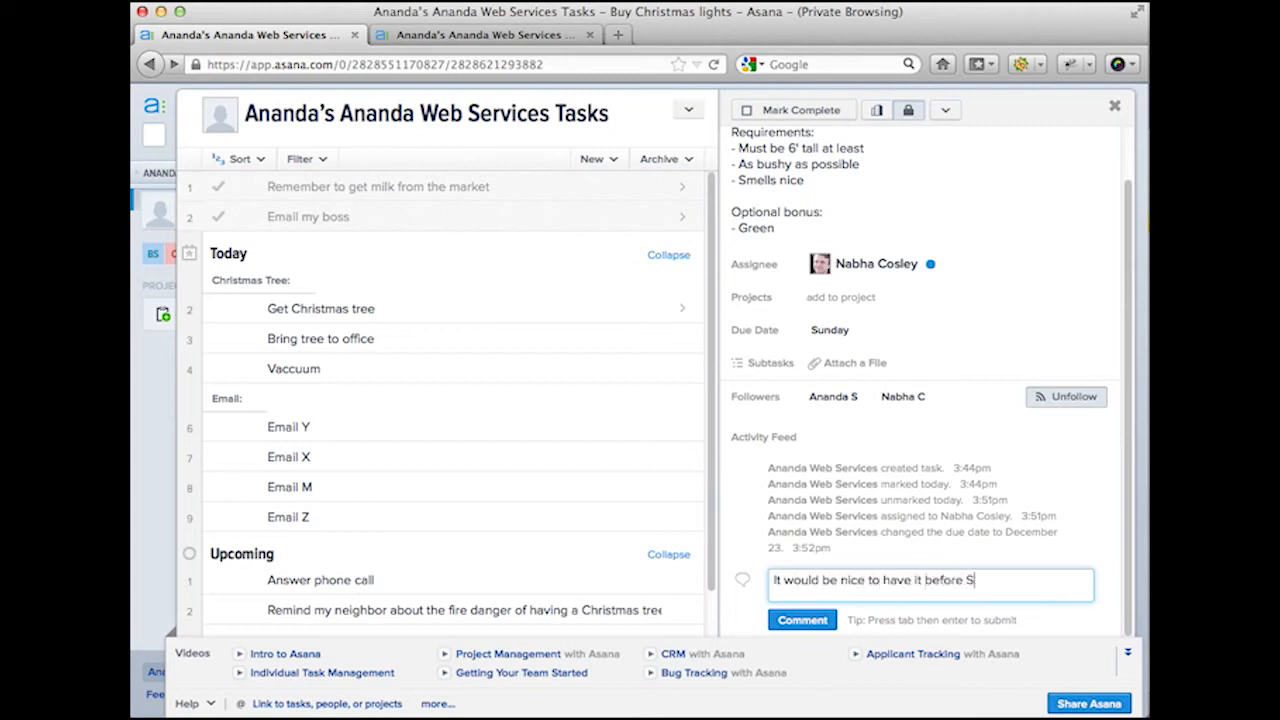
type("unday, but that's the")
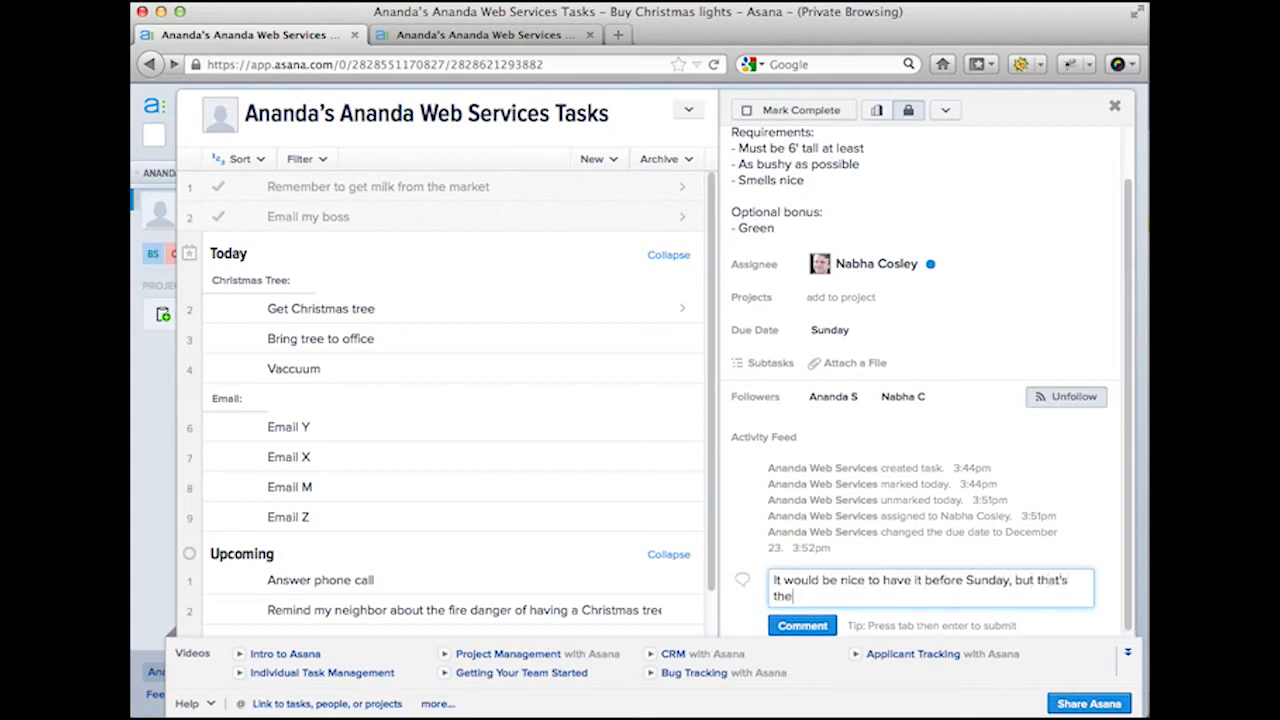
type(" last day it would")
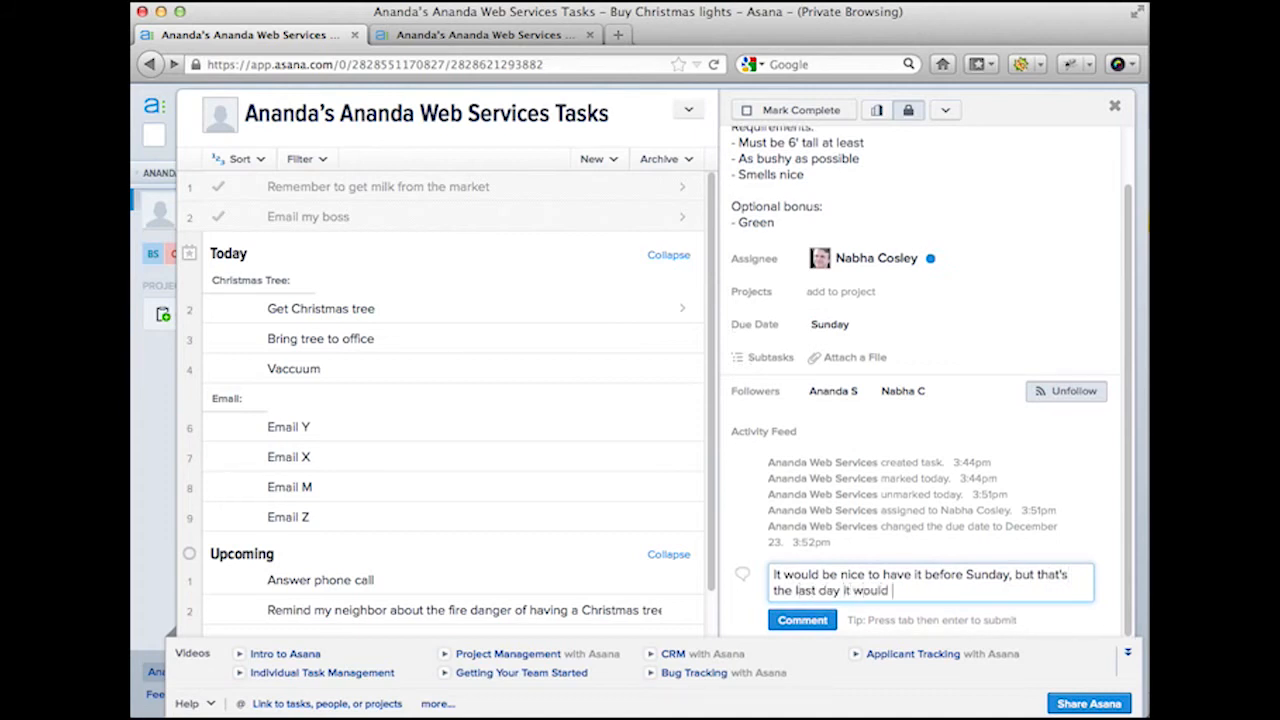
type(" be useful")
key("Tab")
key("Return")
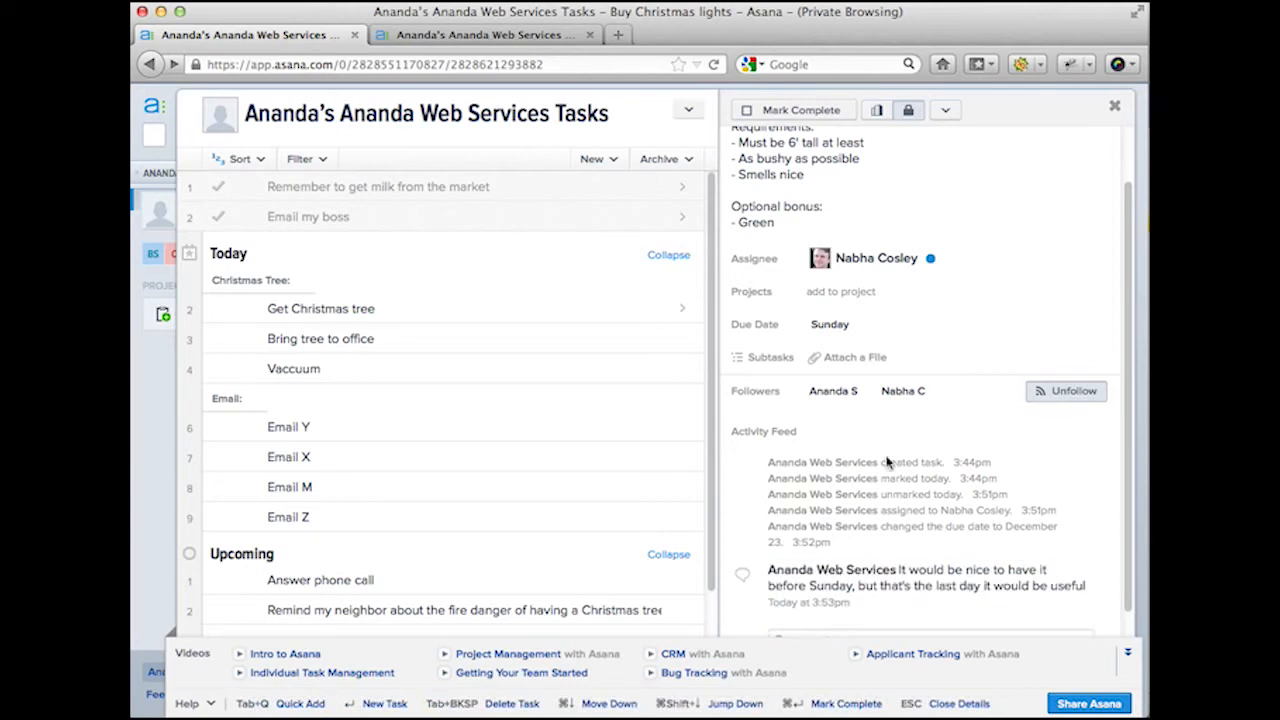
scroll(887, 462, "down", 1)
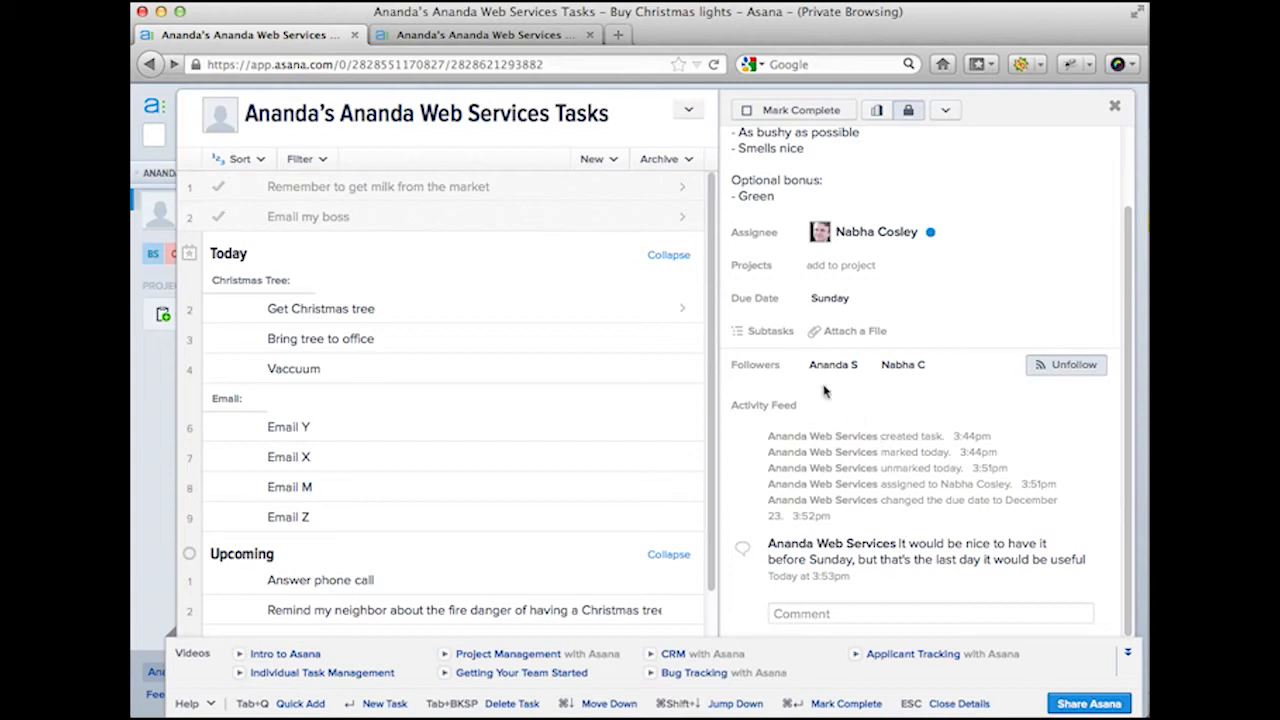
mouse_move(782, 372)
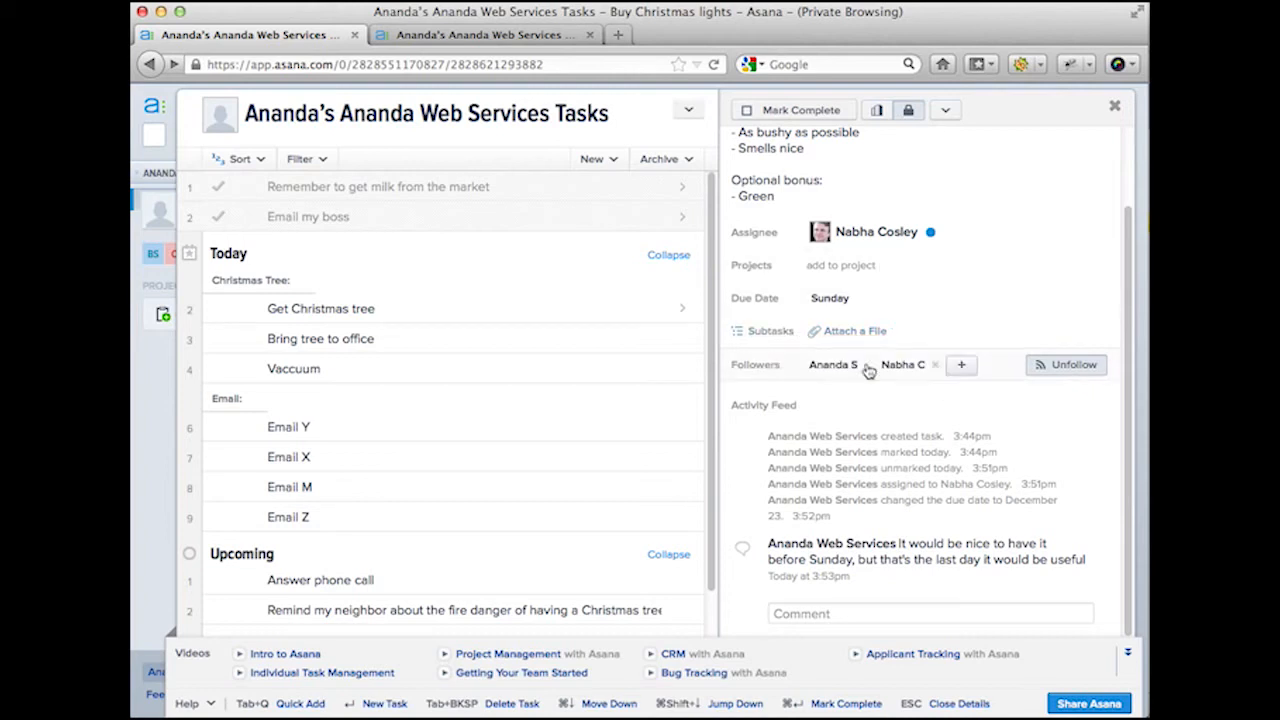
Step: Leave the description unchanged and unfollow Buy Christmas lights, closing its details pane
scroll(893, 200, "up", 2)
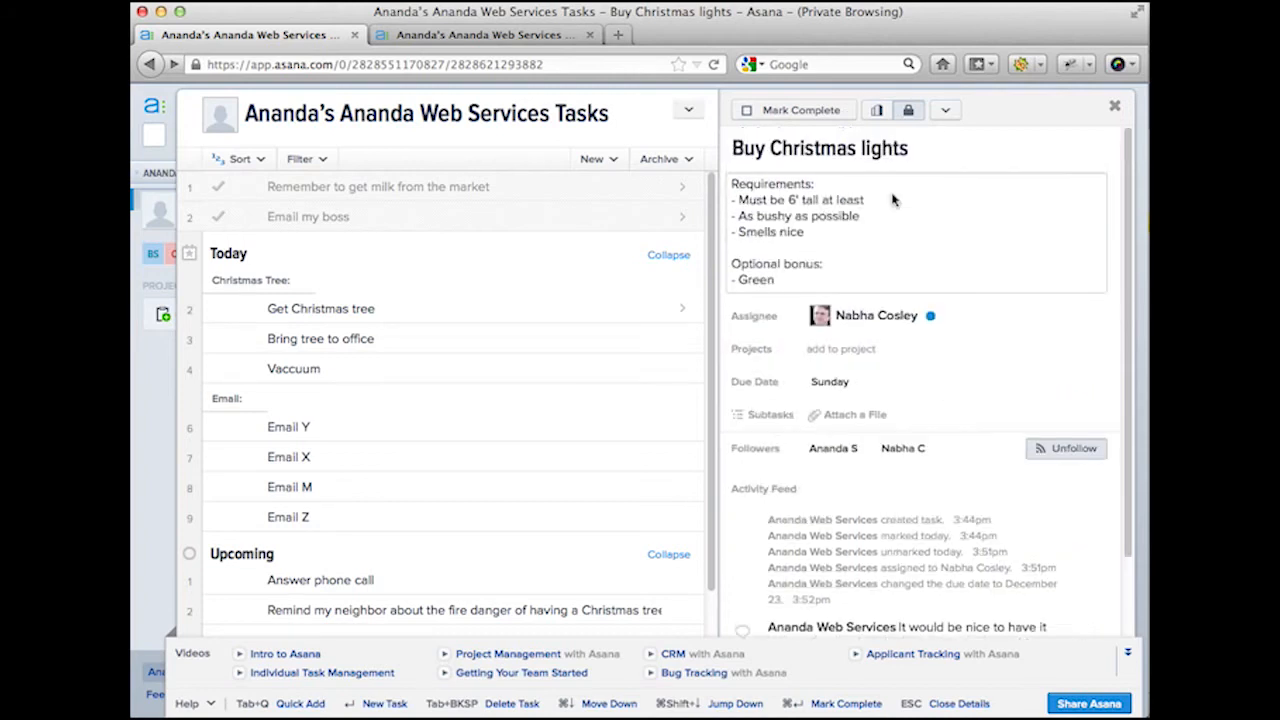
left_click(824, 207)
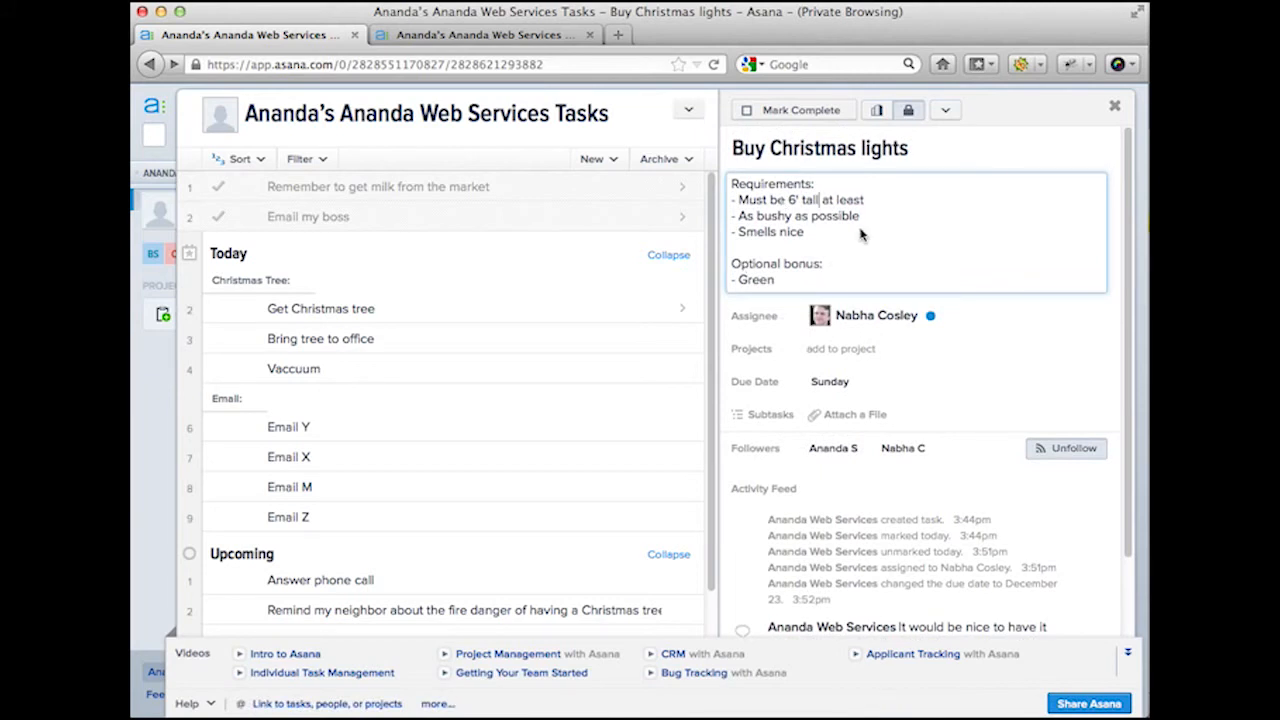
scroll(760, 497, "down", 2)
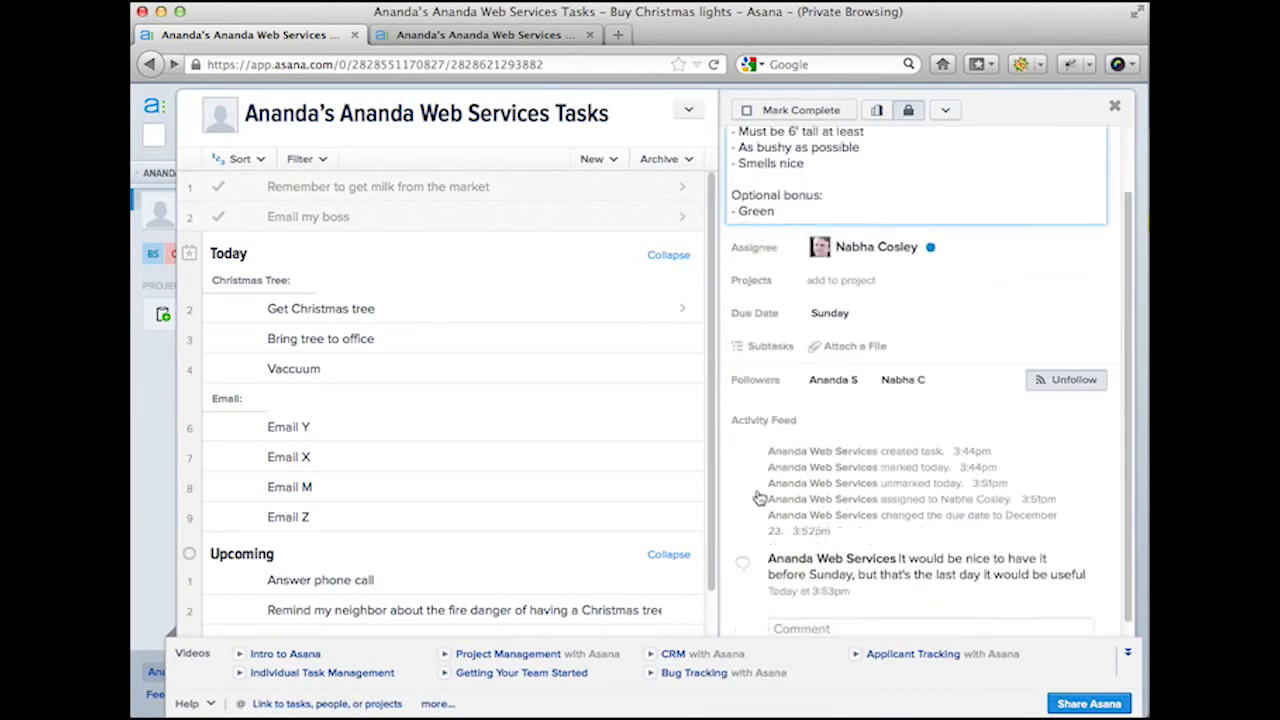
scroll(760, 497, "down", 1)
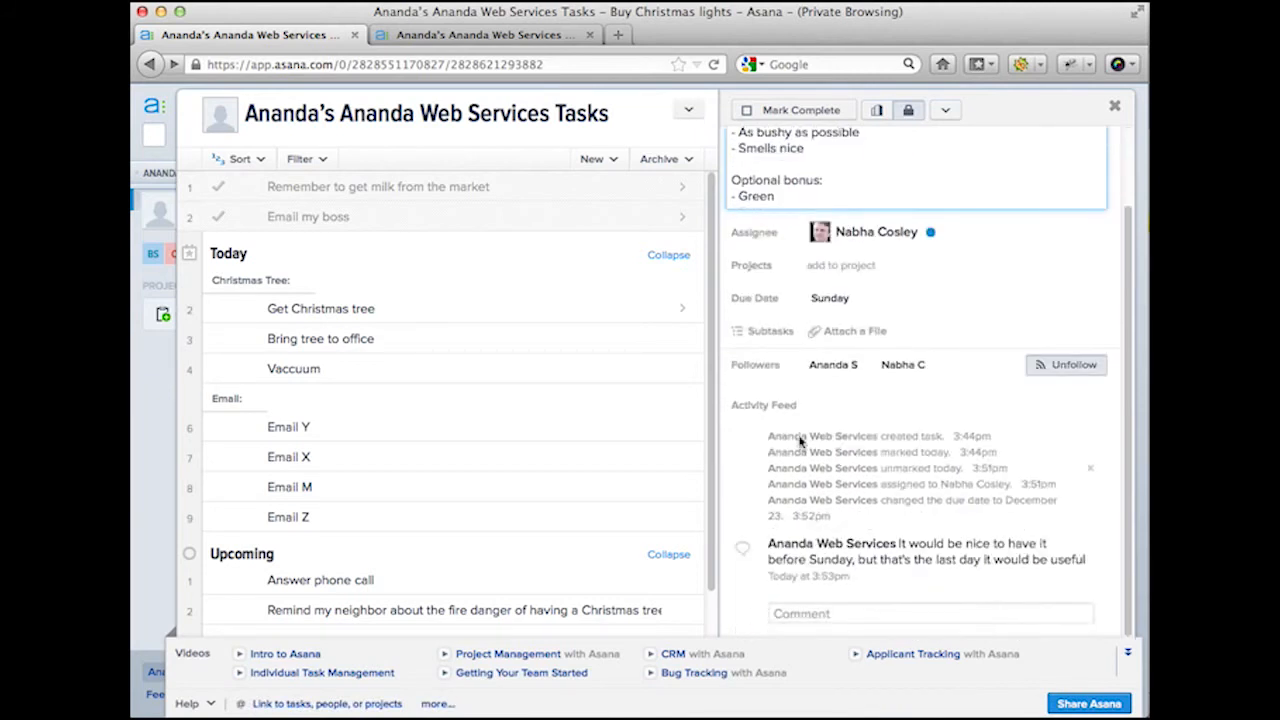
left_click(894, 404)
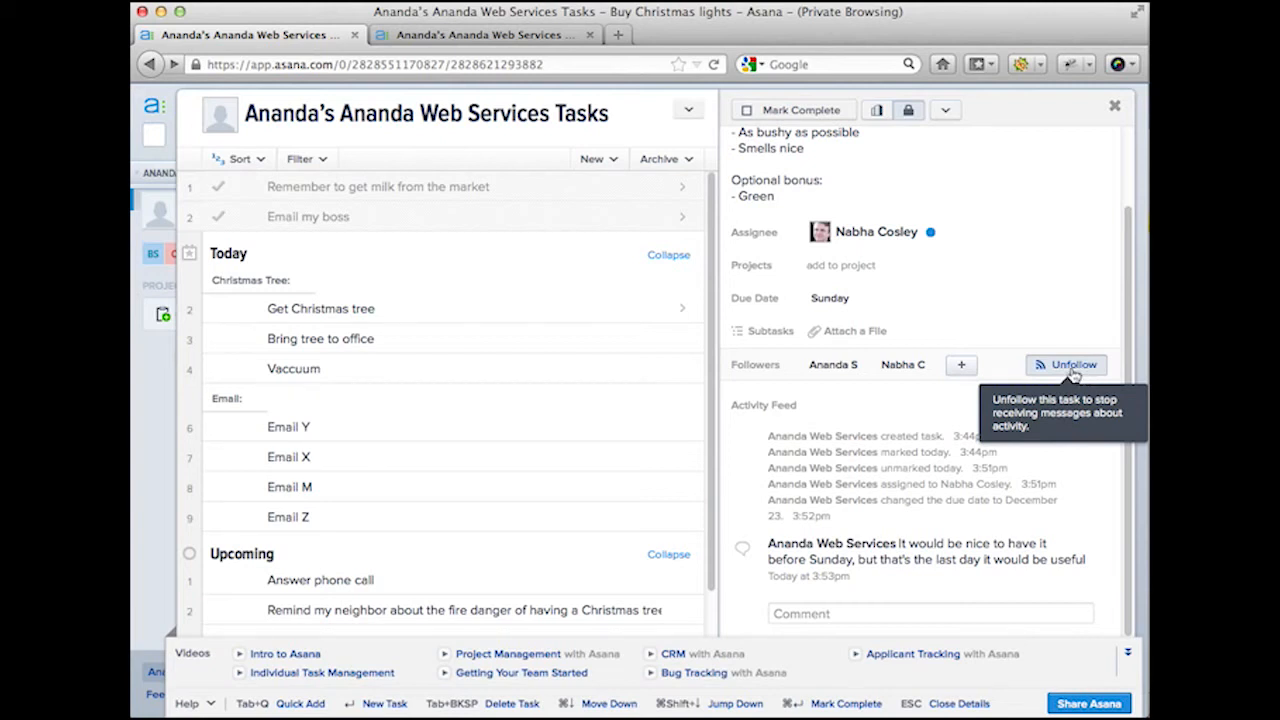
left_click(1071, 366)
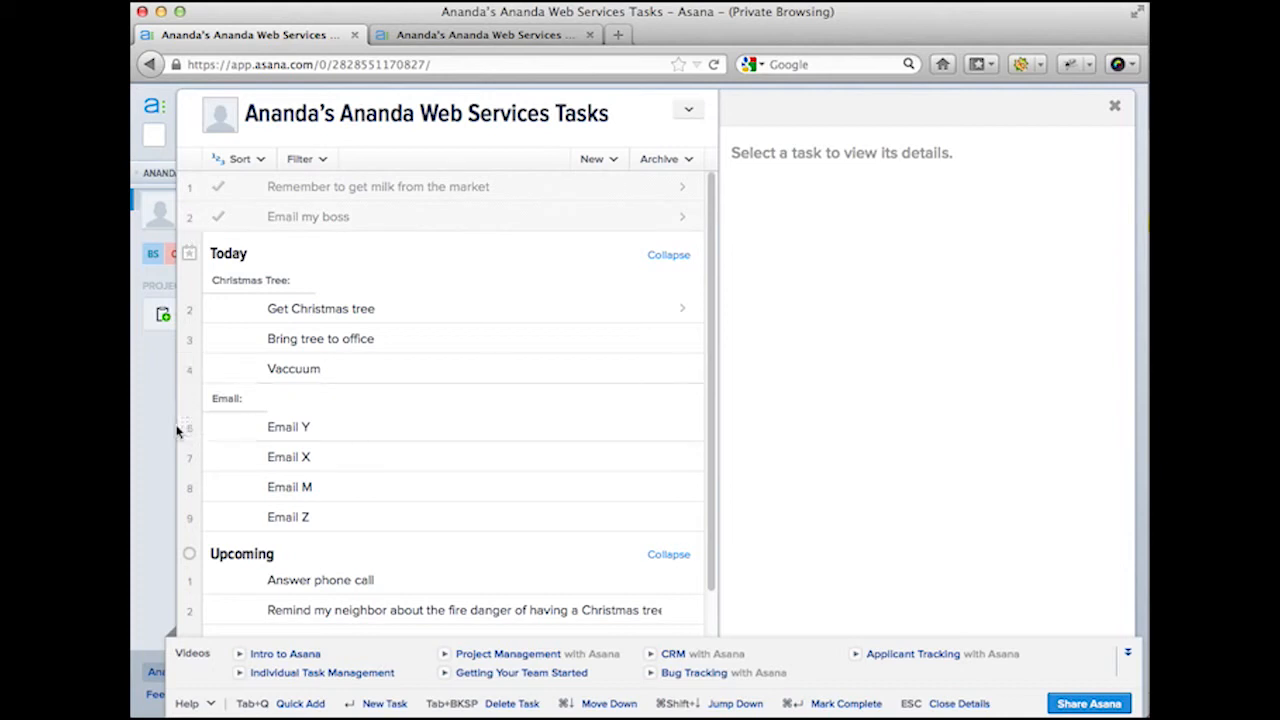
mouse_move(163, 430)
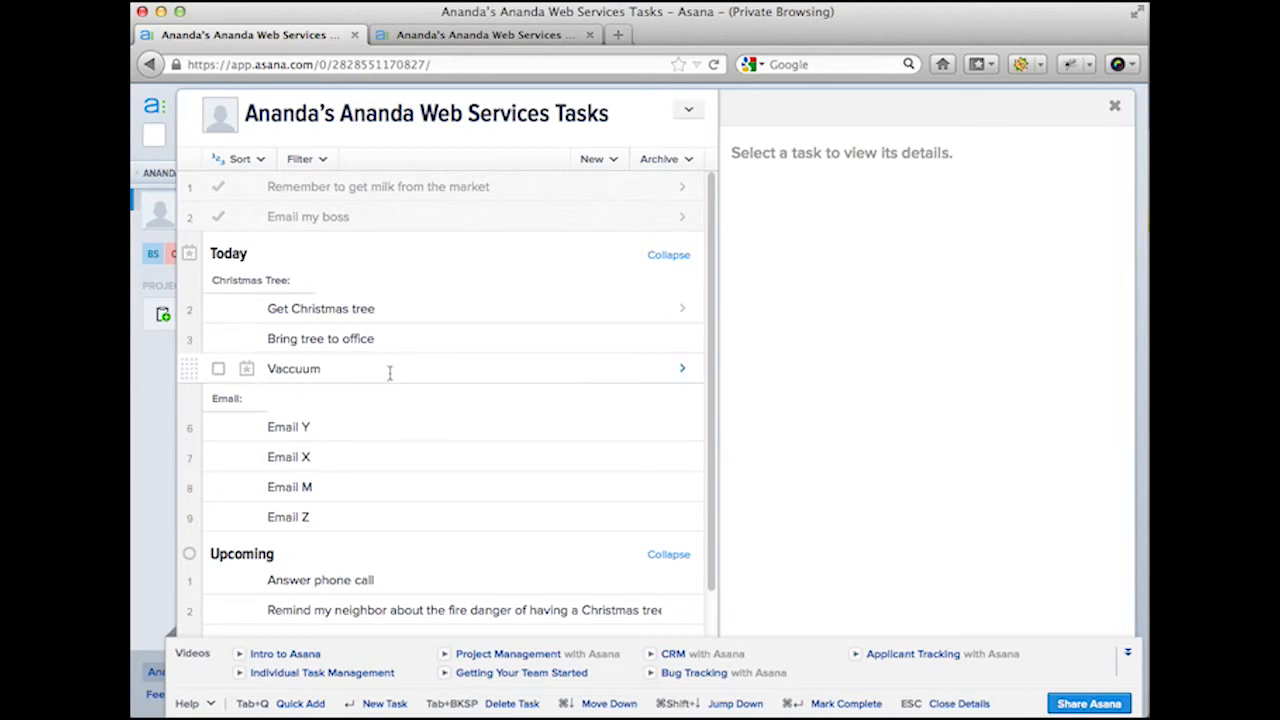
Step: On Bring tree to office, enter a new follower's e-mail address, then switch to the mail program
left_click(391, 338)
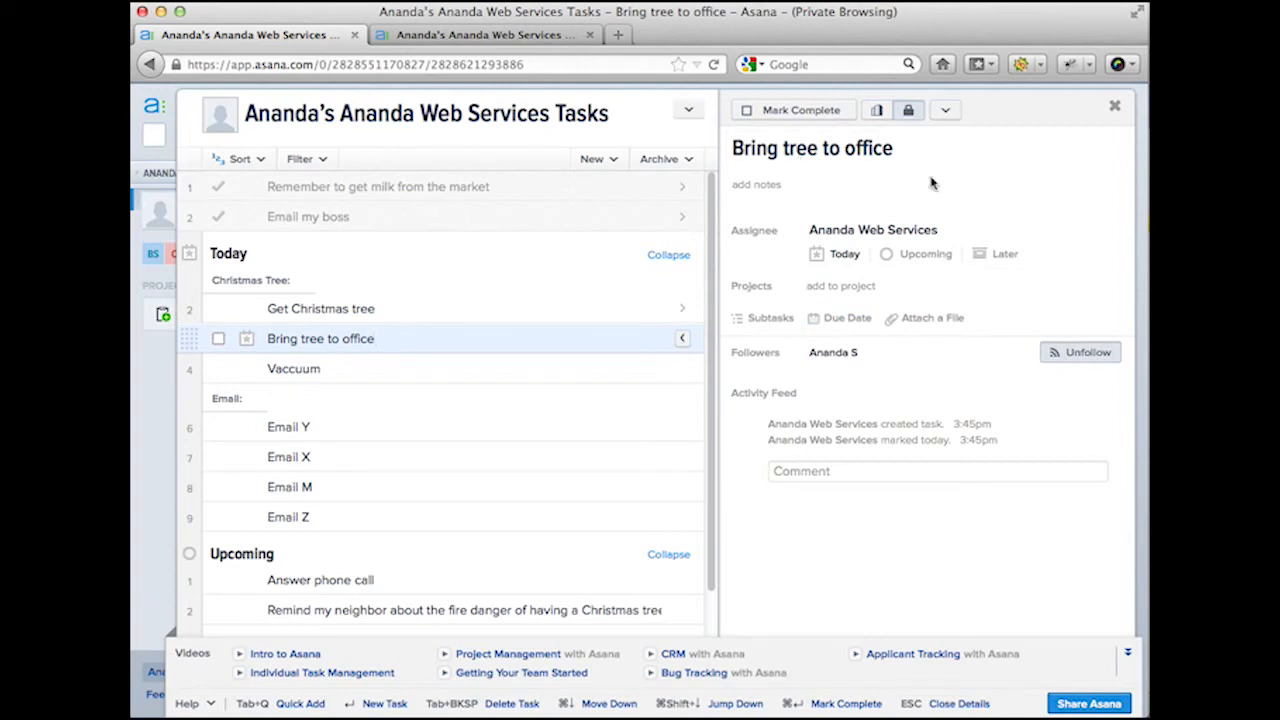
left_click(946, 111)
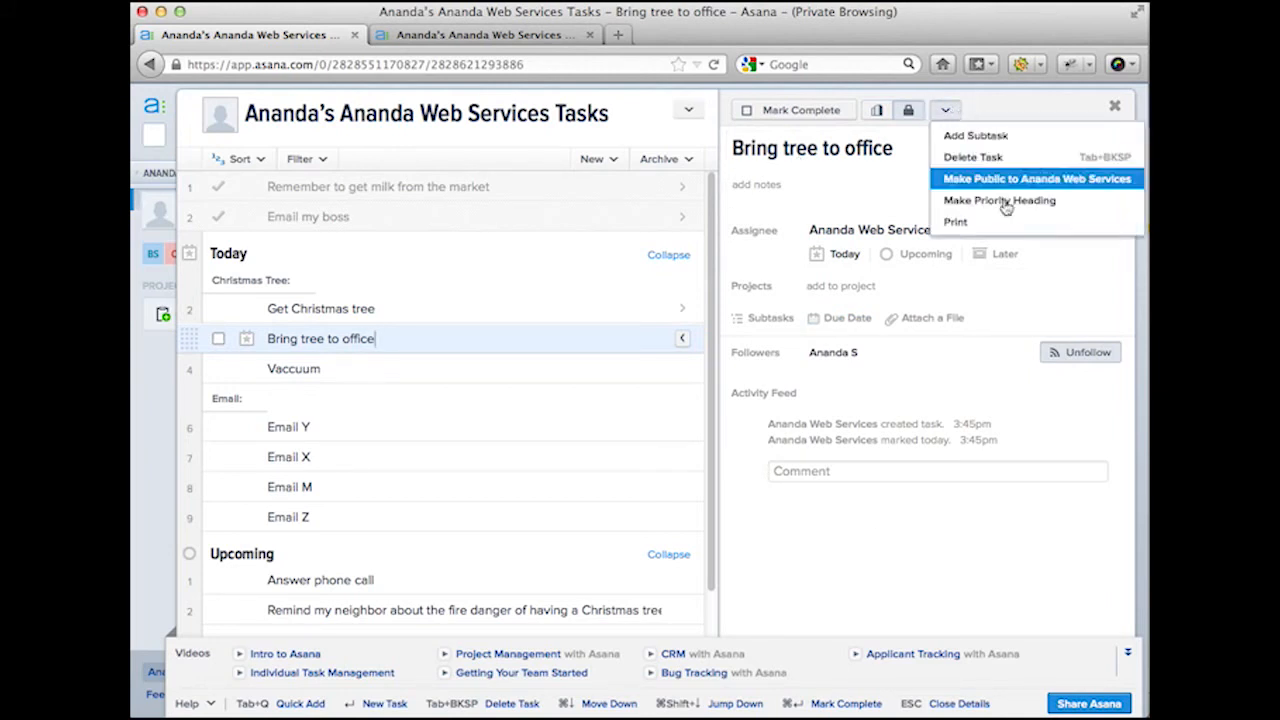
left_click(896, 352)
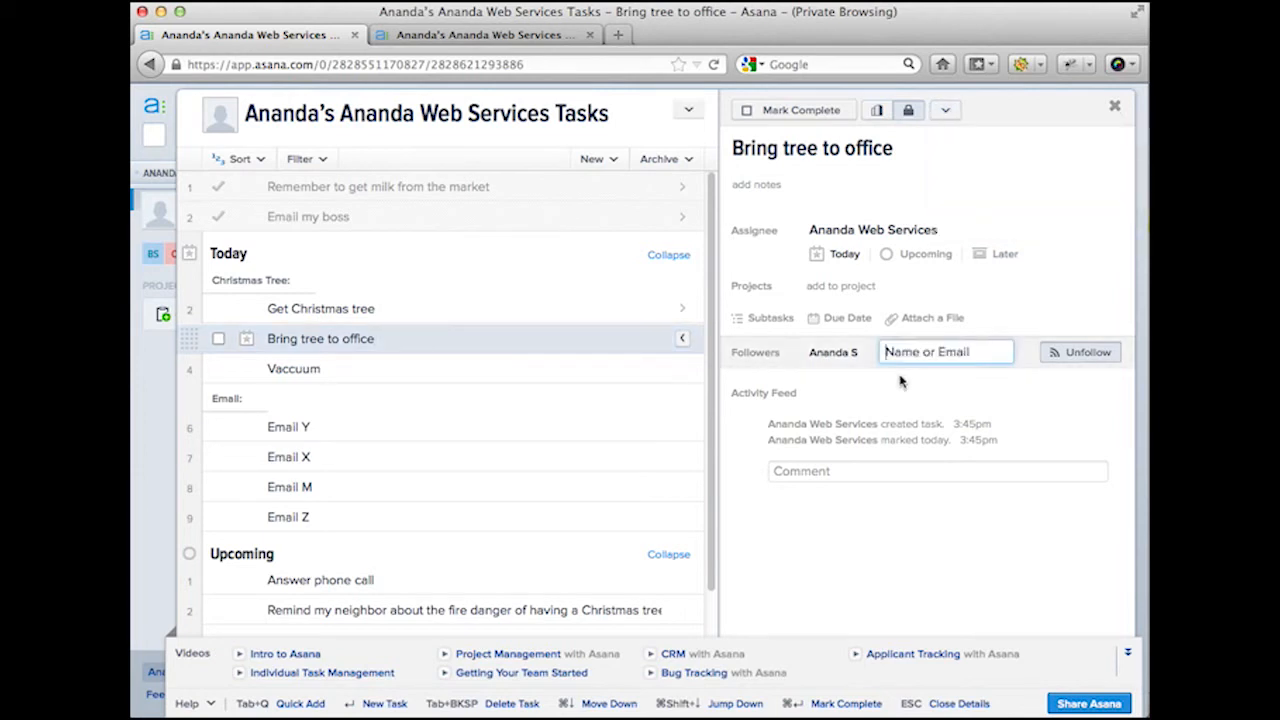
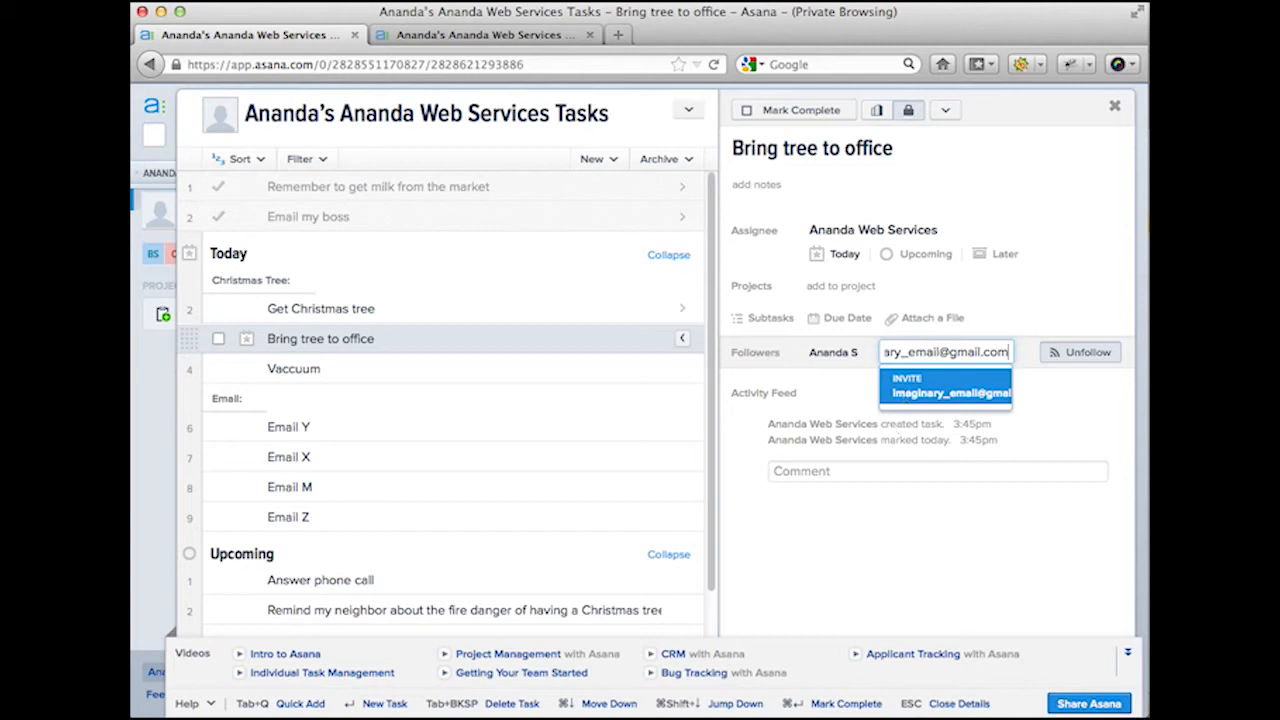
key("super+Tab")
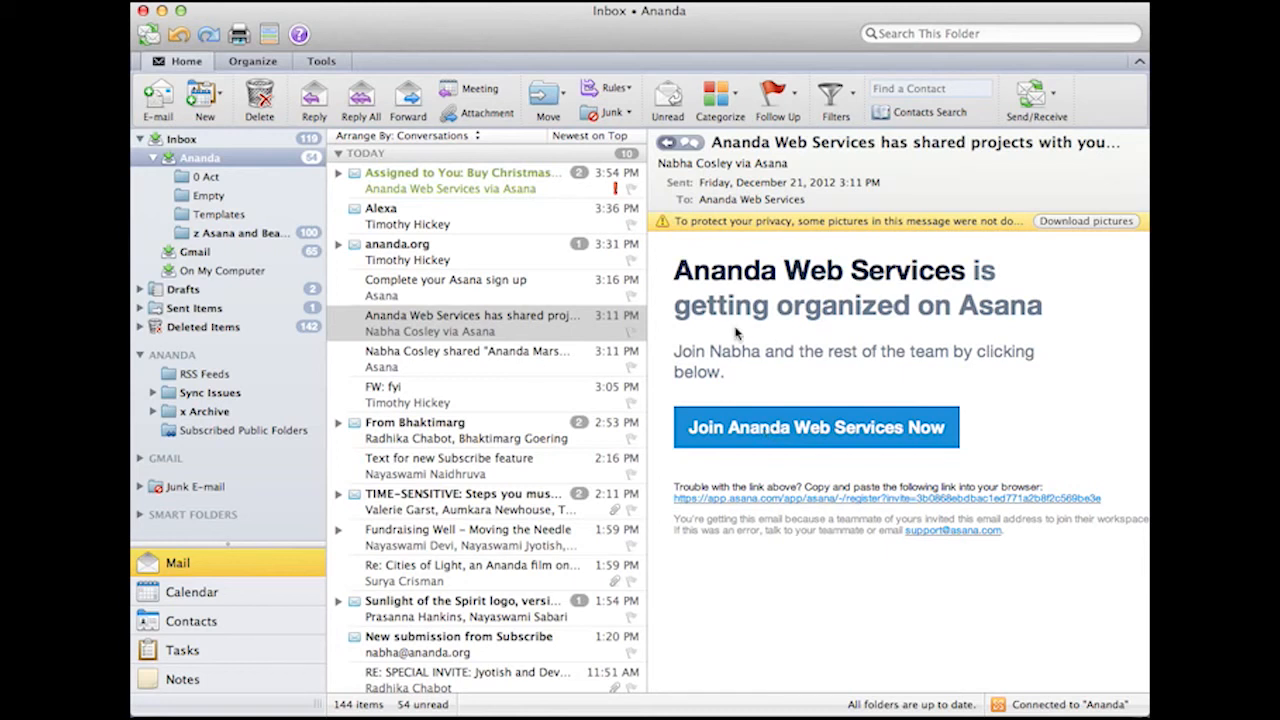
Step: Preview the Asana project-sharing and invitation notification e-mails in the Outlook inbox
left_click(498, 366)
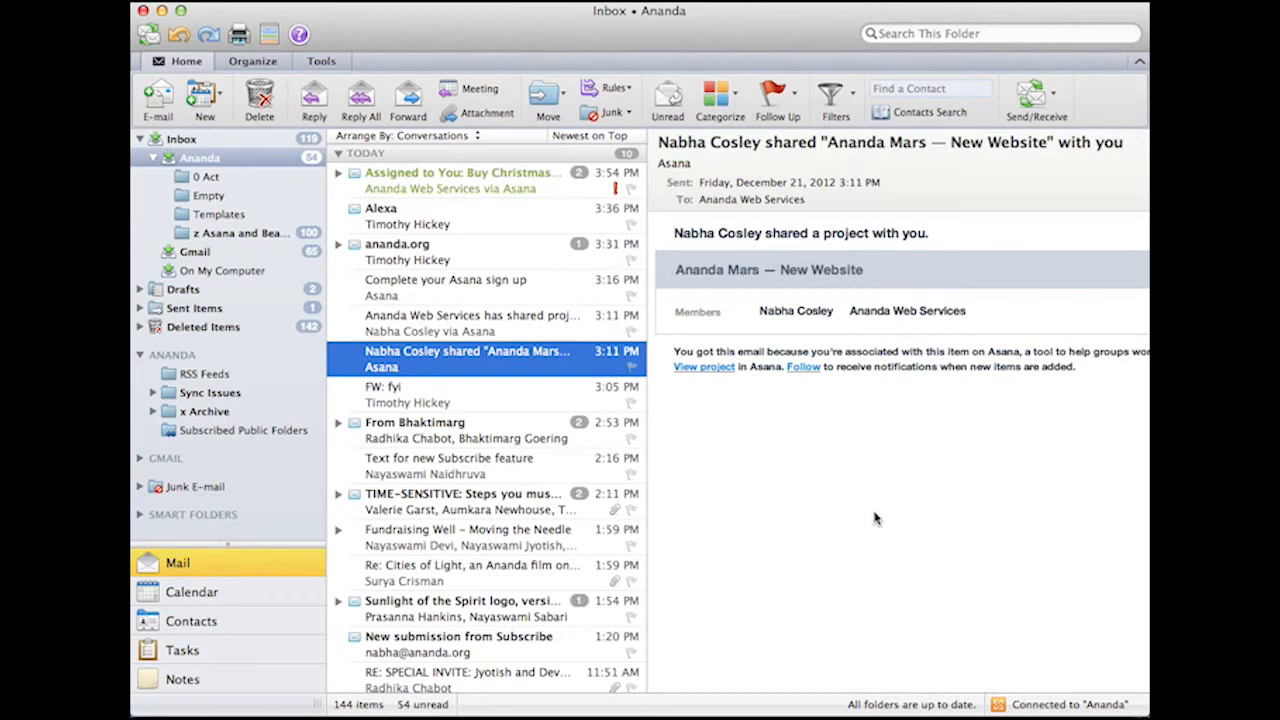
left_click(535, 319)
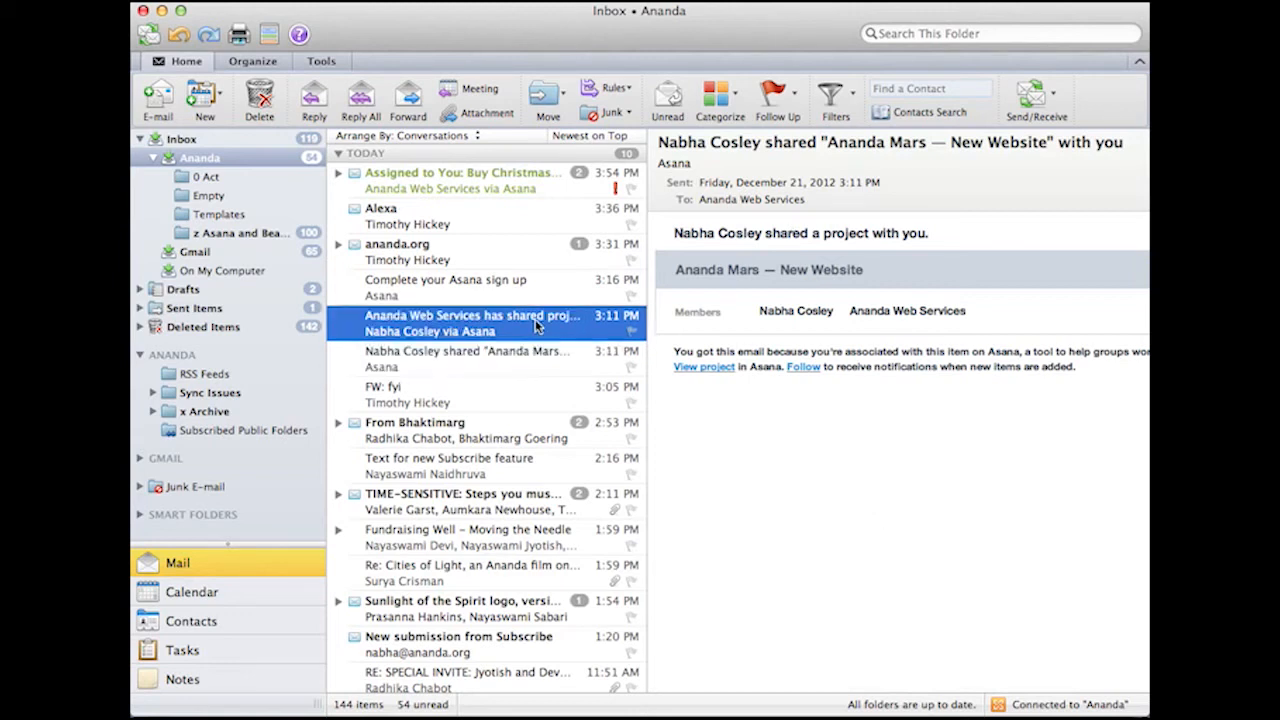
left_click(516, 364)
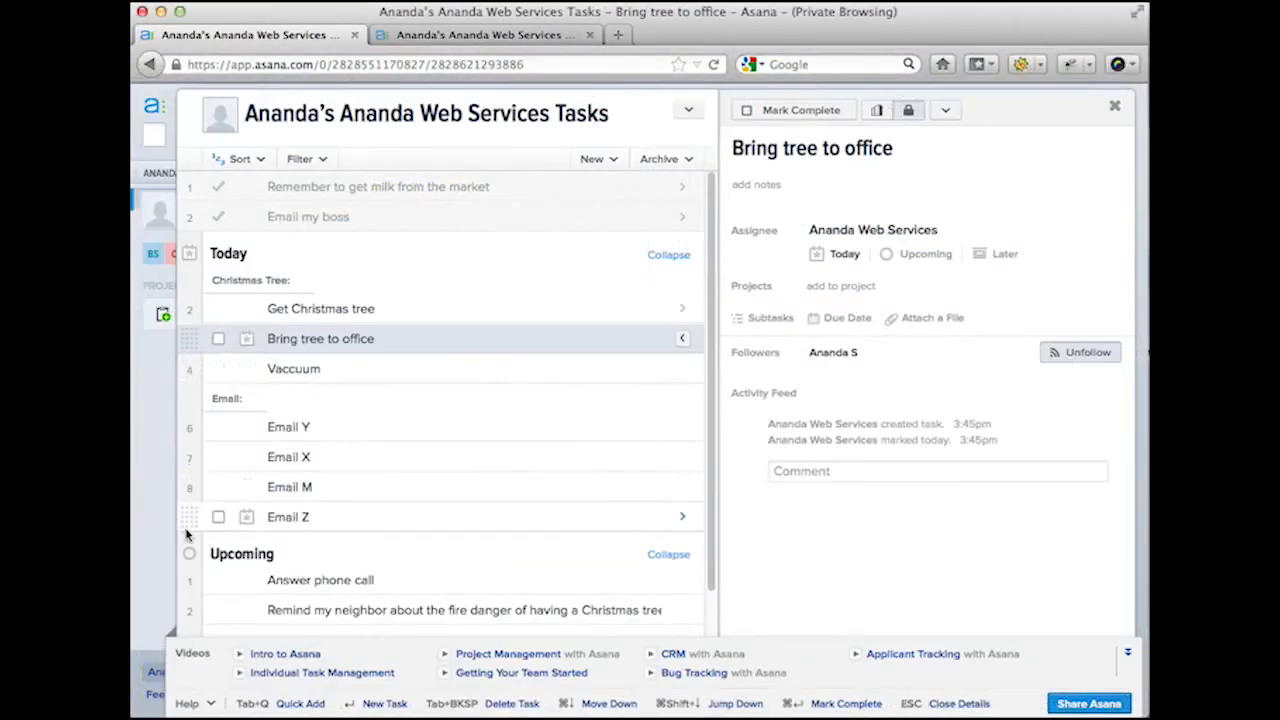
Step: Slide out the left navigation sidebar showing My Tasks, Inbox, team members and projects
mouse_move(167, 551)
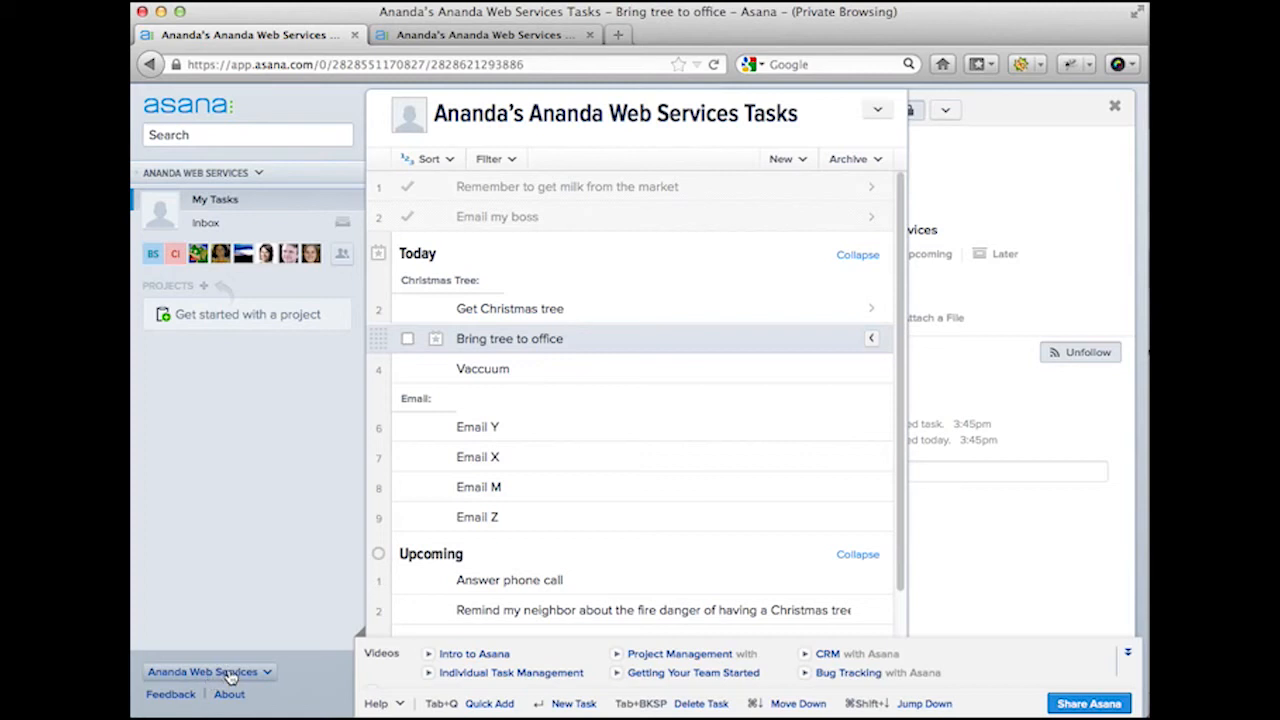
Step: Open Account Settings from the account menu and show the Email Messages reminder and activity preferences
left_click(230, 674)
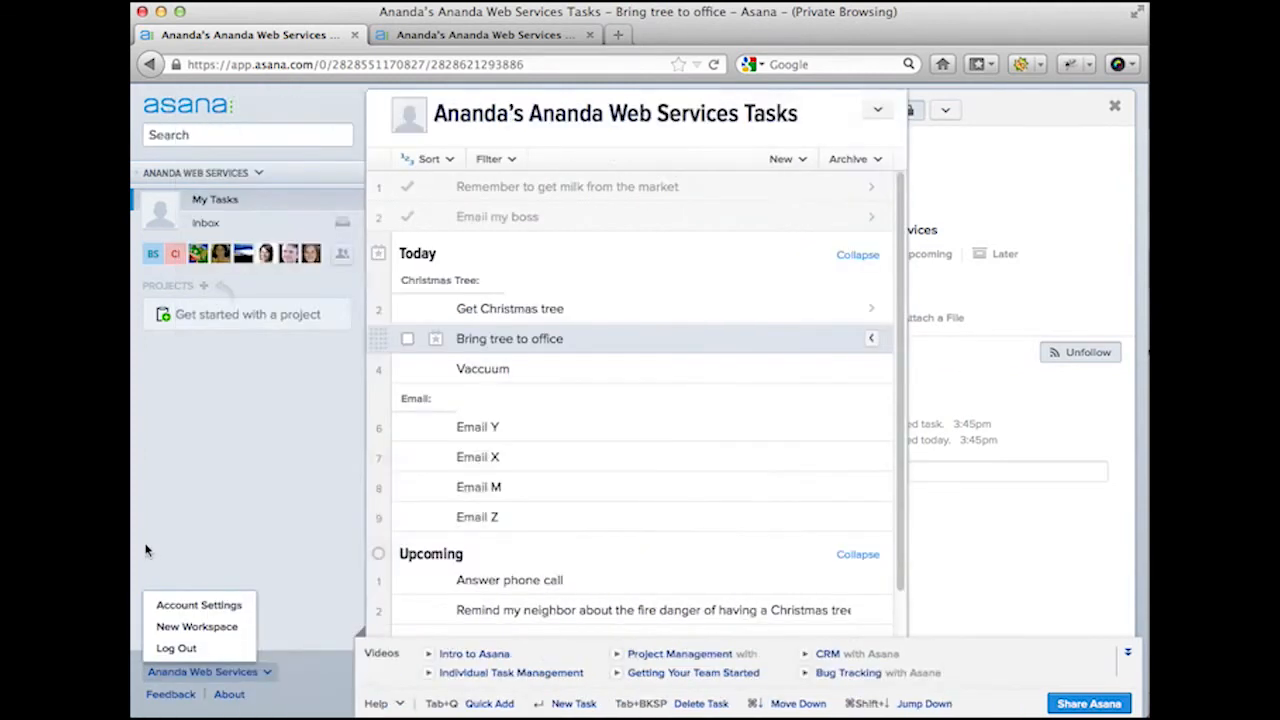
left_click(151, 552)
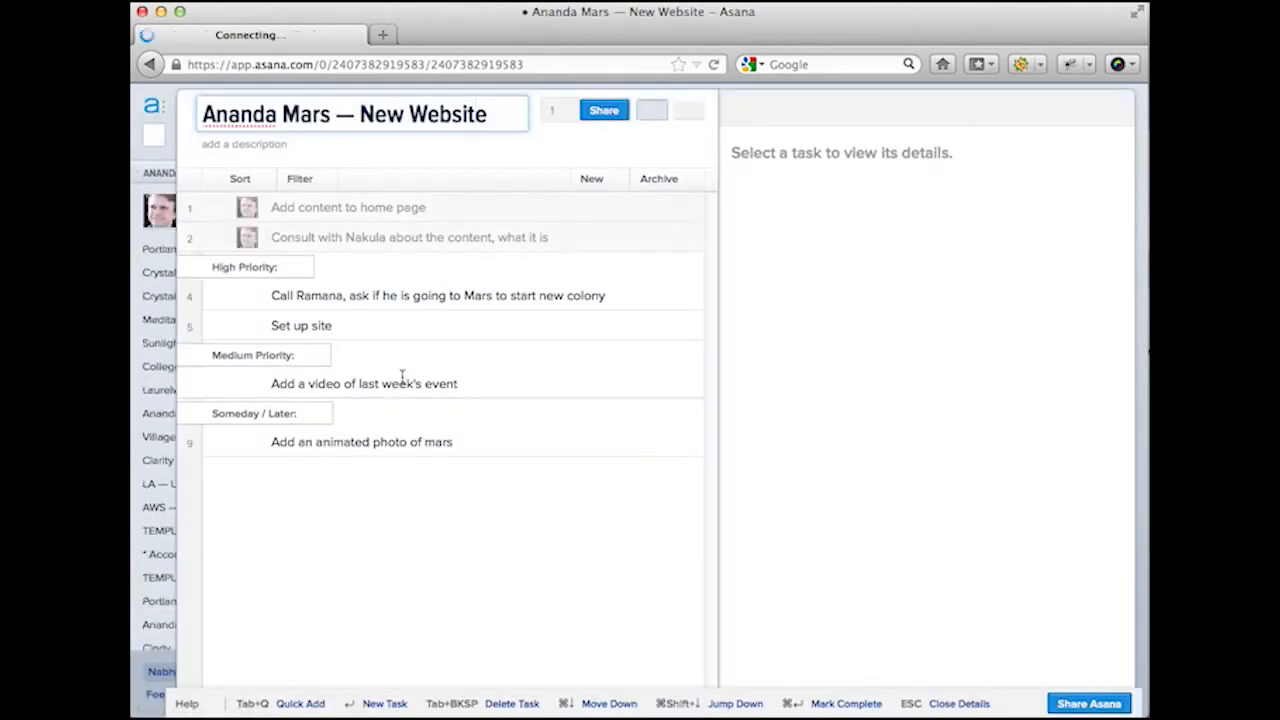
left_click(169, 677)
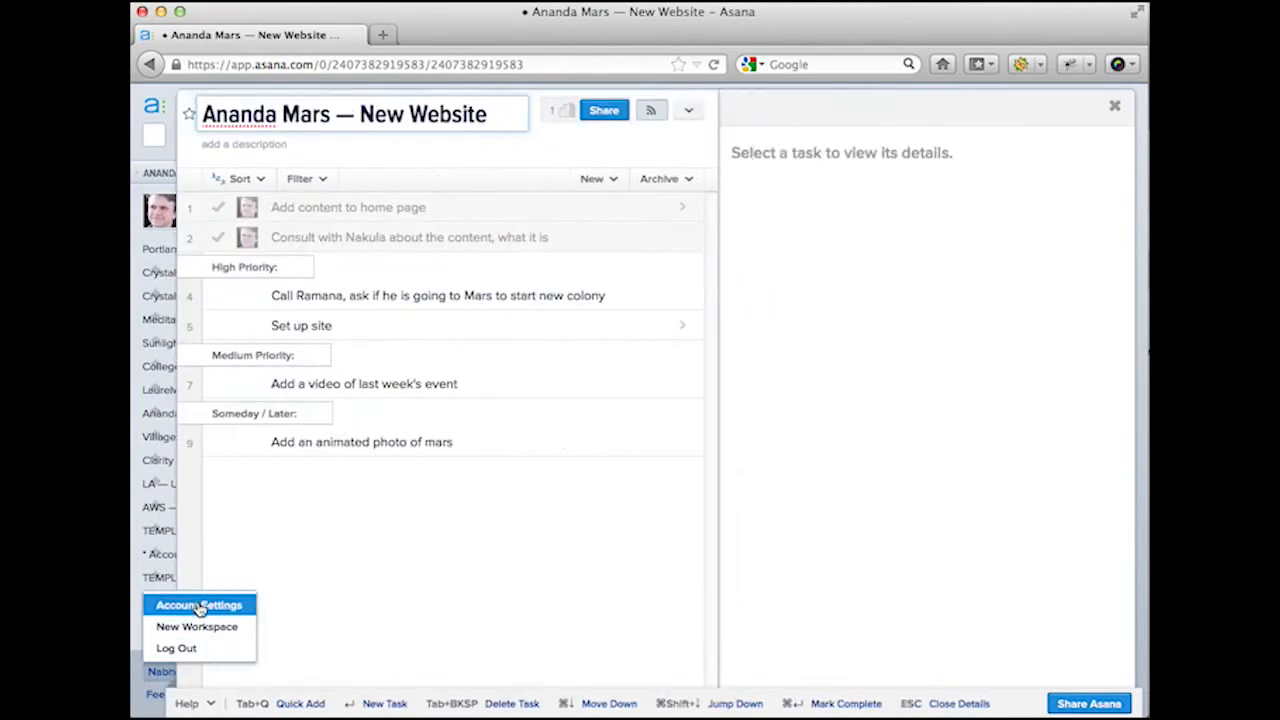
left_click(199, 605)
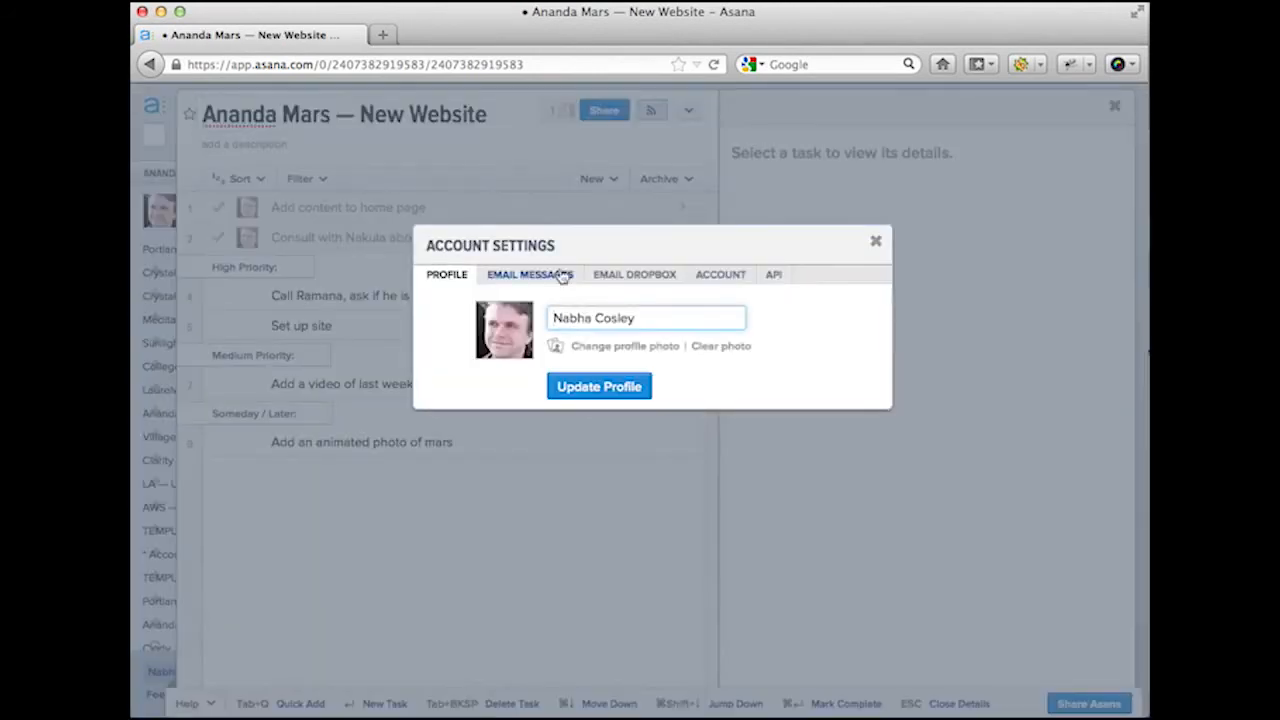
left_click(562, 277)
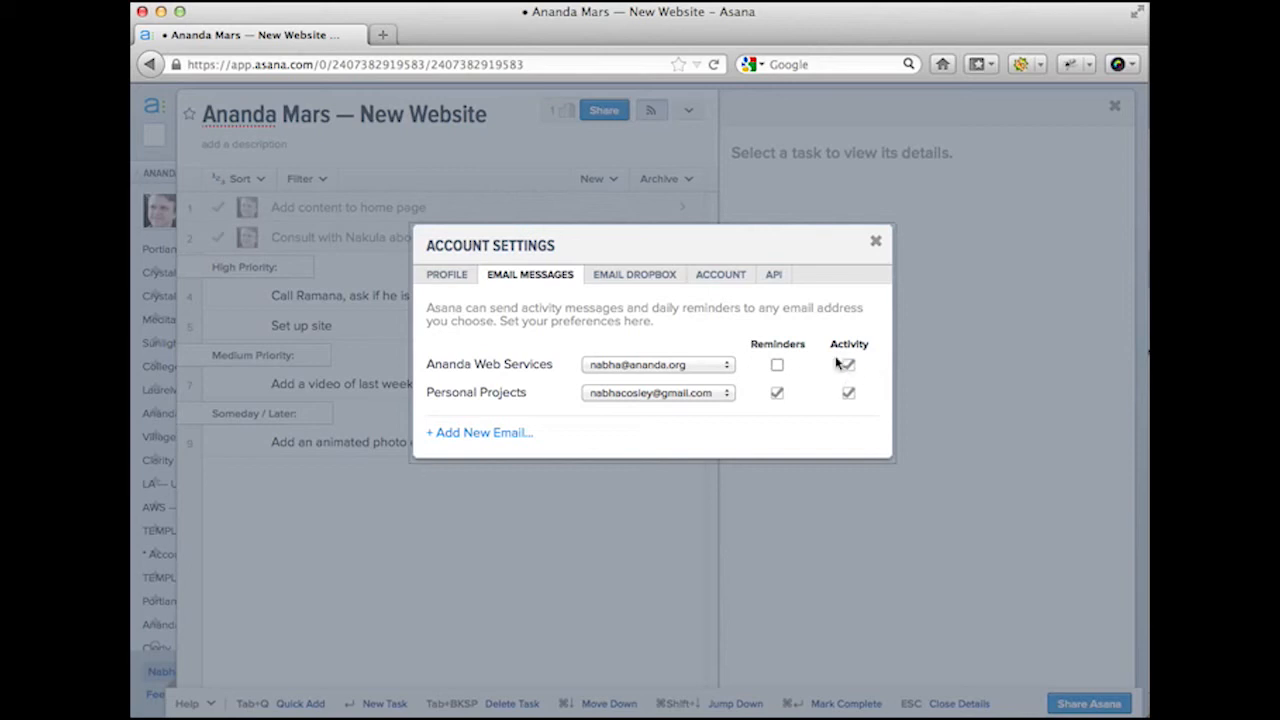
Step: Close Account Settings and expand the left sidebar to show the project list
left_click(876, 242)
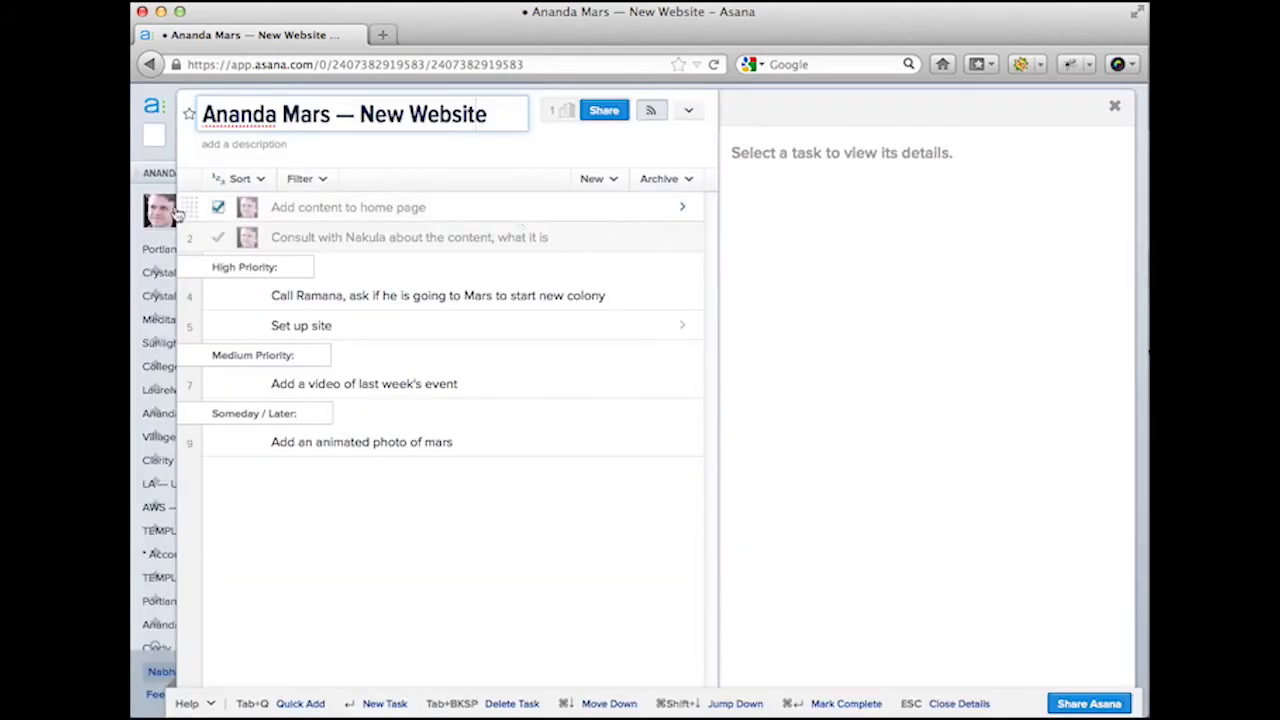
mouse_move(164, 213)
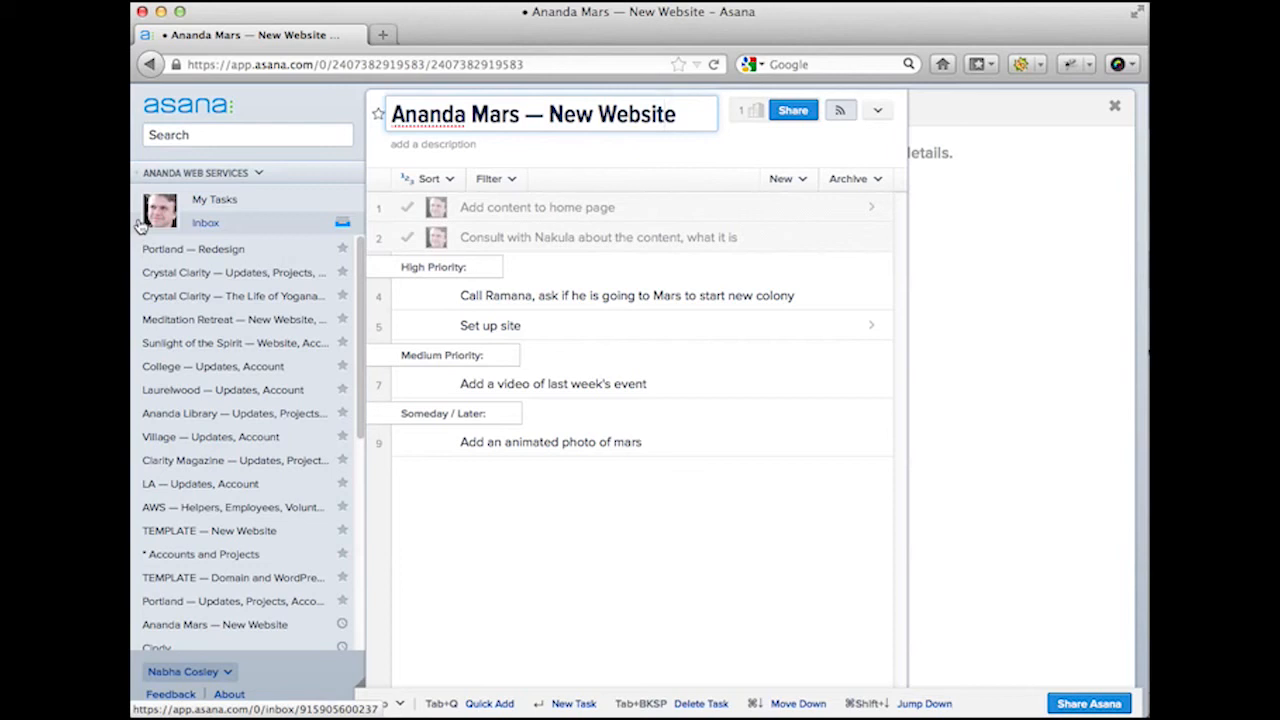
Step: In the Inbox, view the Buy Christmas lights task with its requirements and Sunday due date
left_click(140, 225)
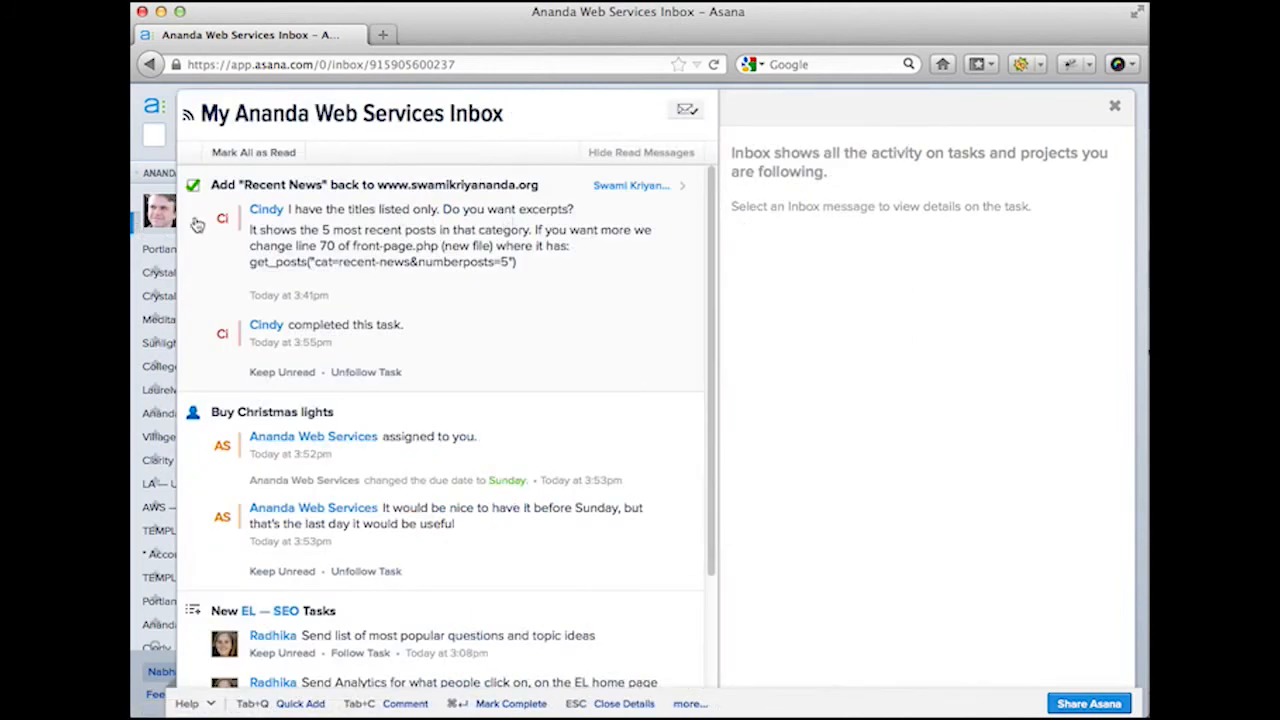
scroll(424, 382, "down", 3)
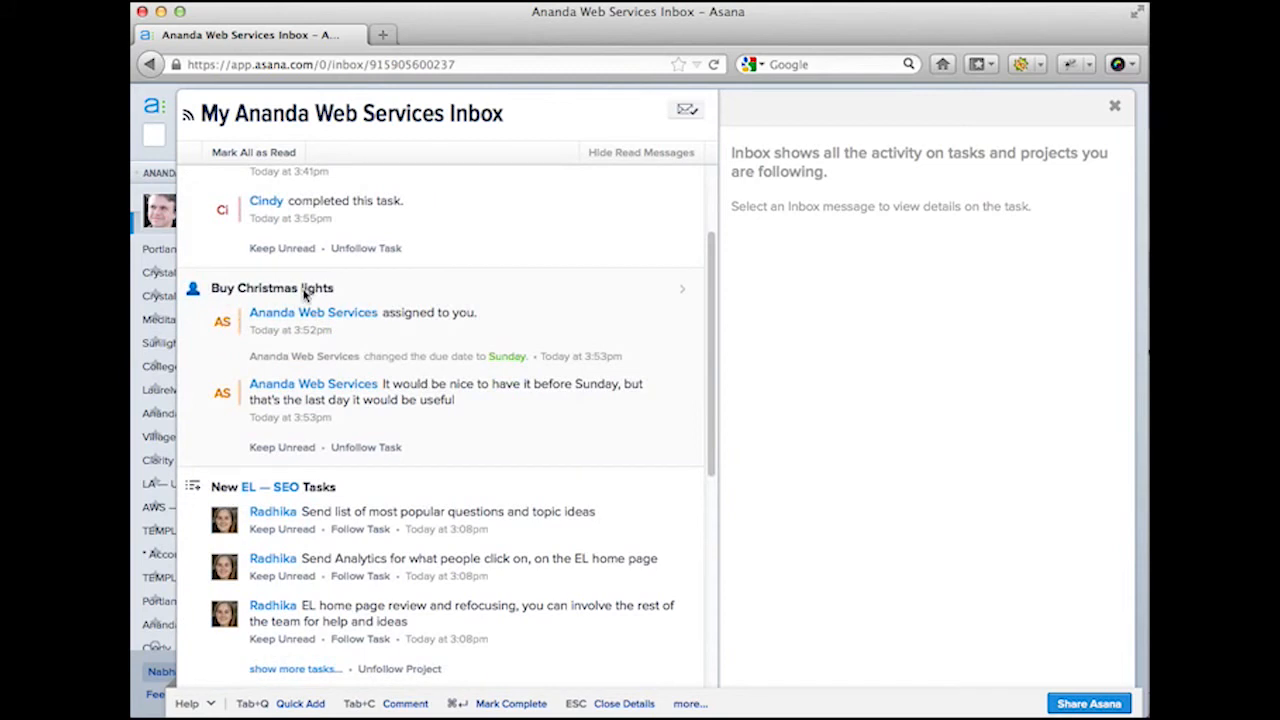
left_click(439, 323)
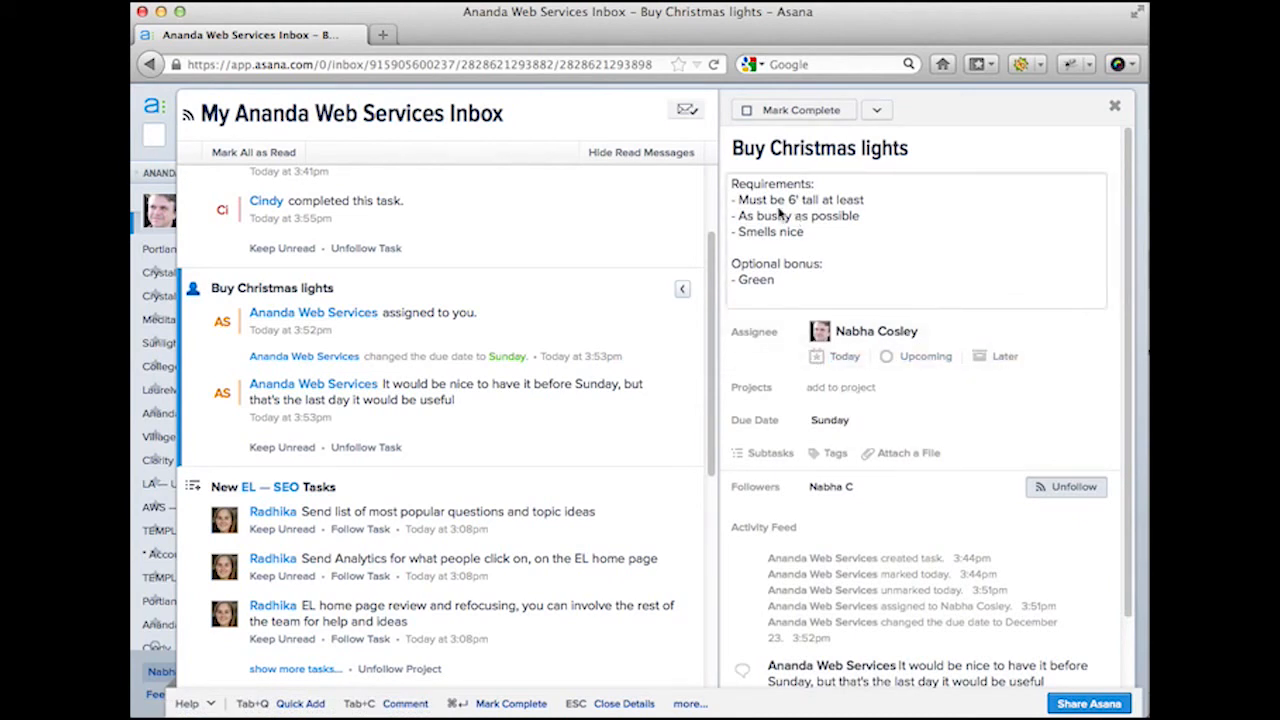
scroll(773, 403, "down", 2)
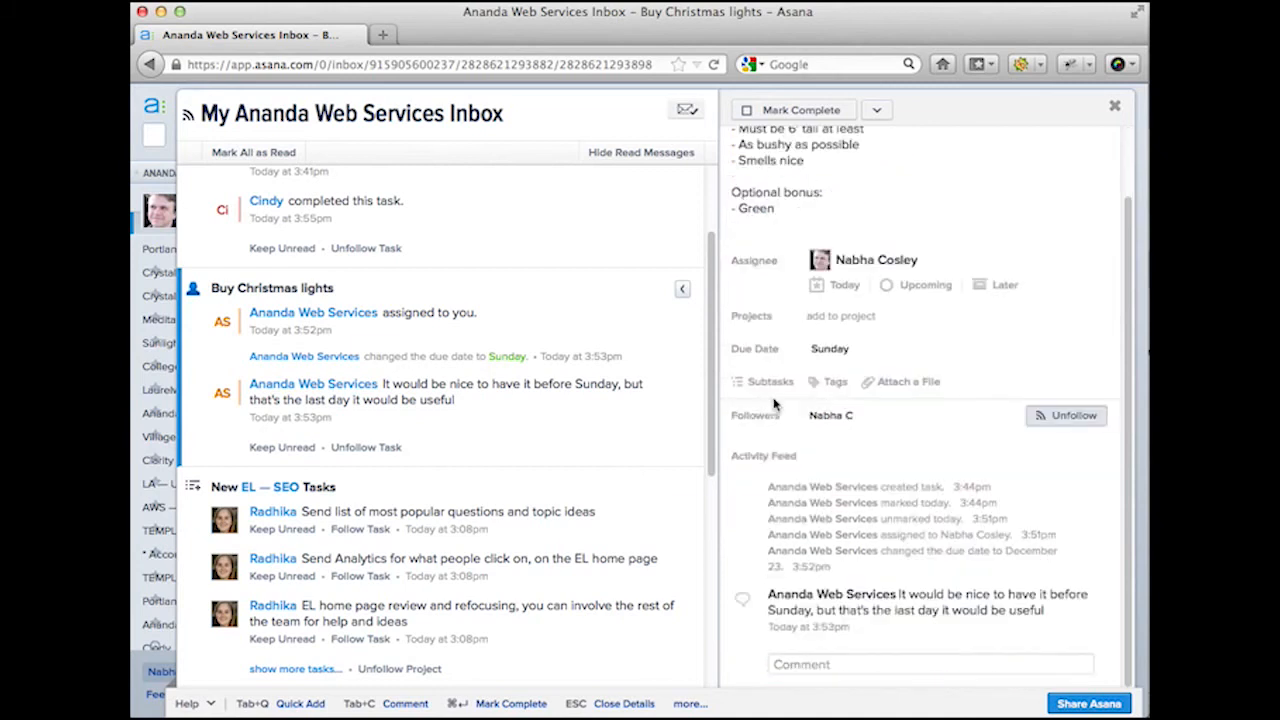
Step: Comment on Buy Christmas lights that you lack time and ask to find someone else
left_click(814, 667)
type("Sorry, I don")
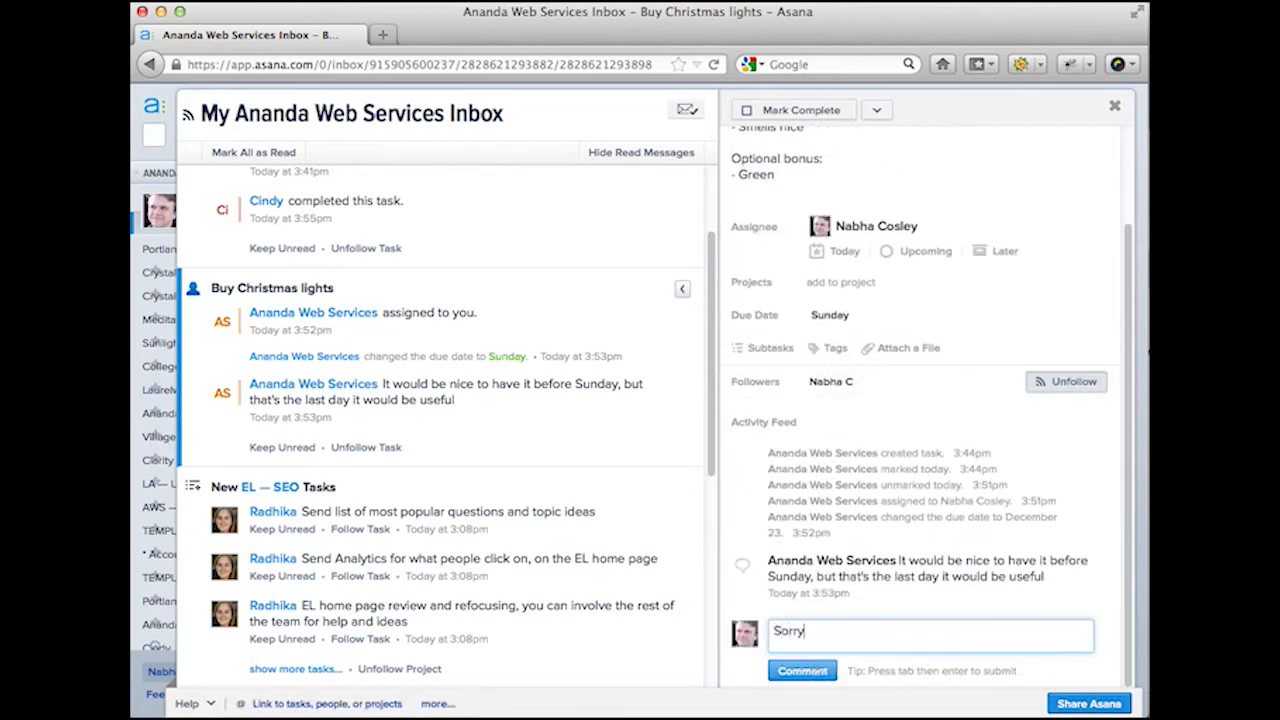
type("ve time")
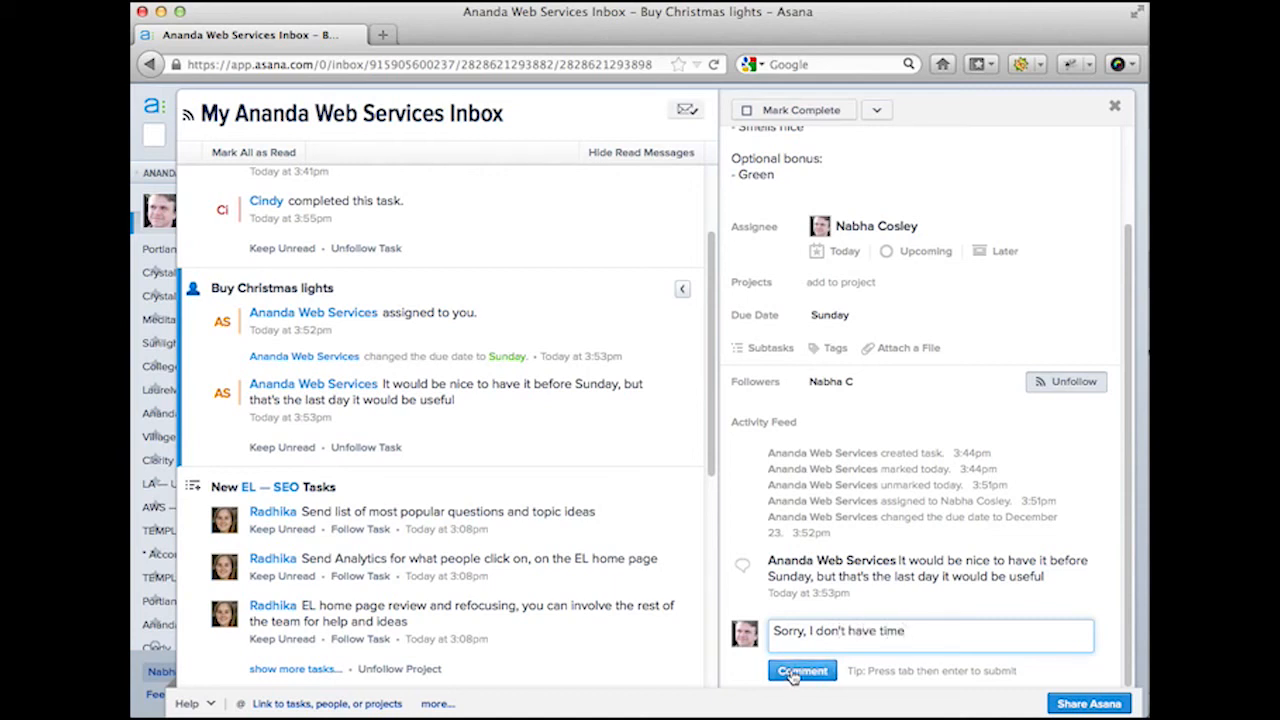
type(", can we find someone else?")
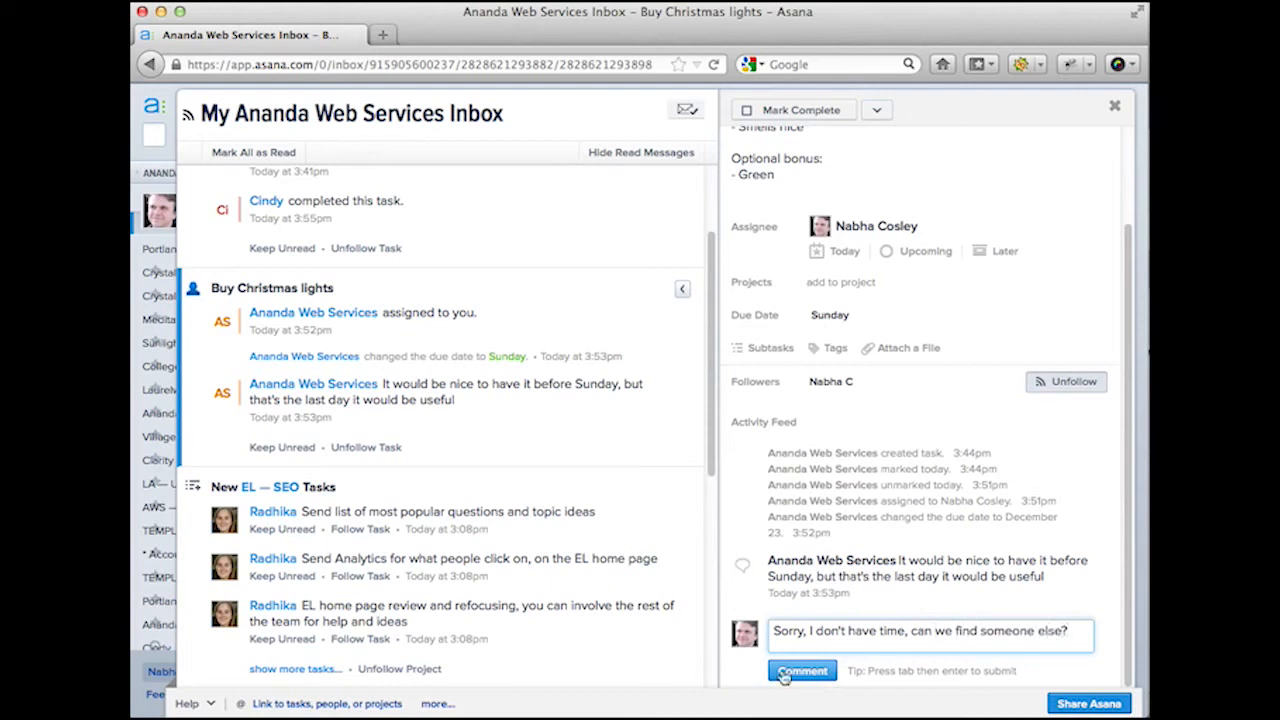
left_click(785, 674)
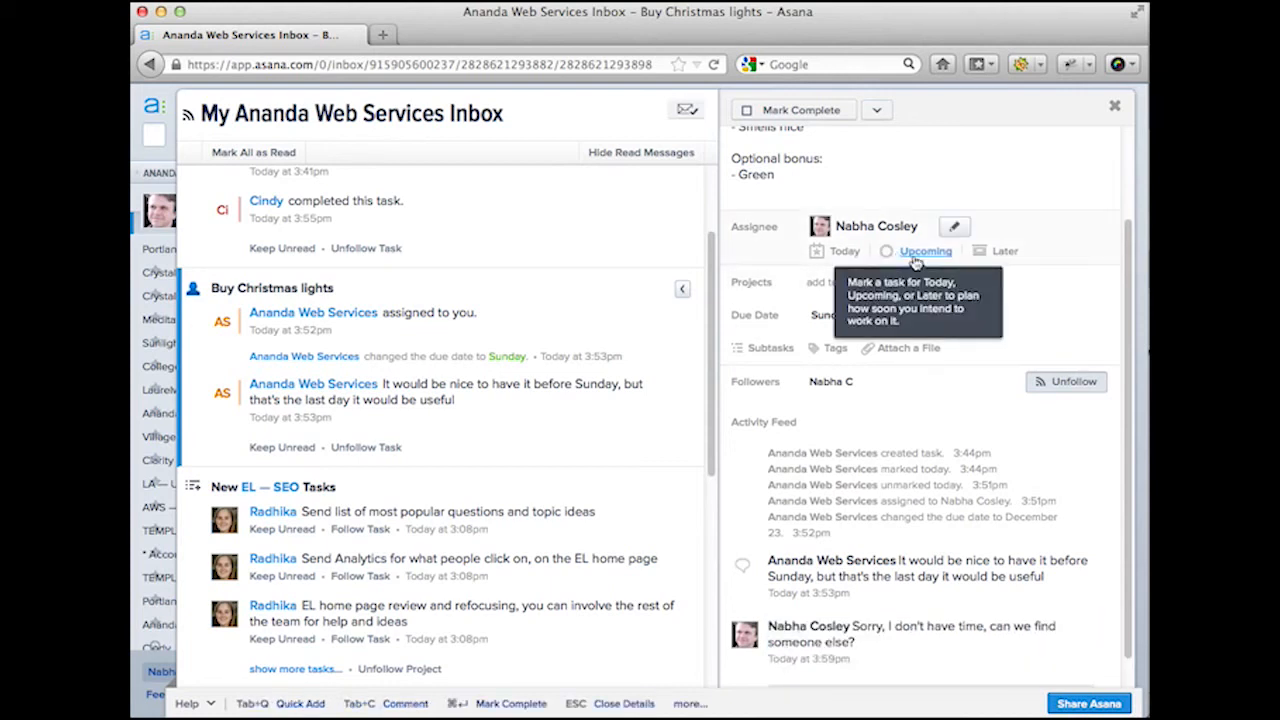
Step: Reassign the Buy Christmas lights task to Ananda Web Services
left_click(957, 227)
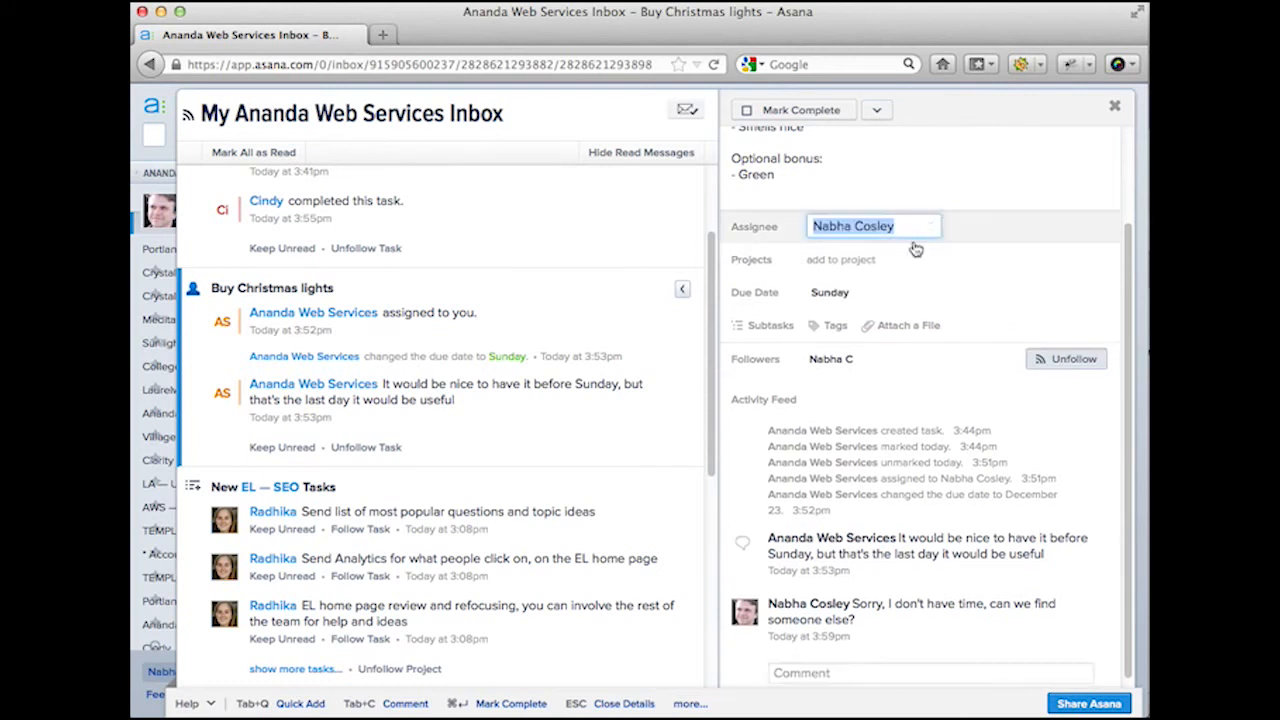
type("Ananda Web")
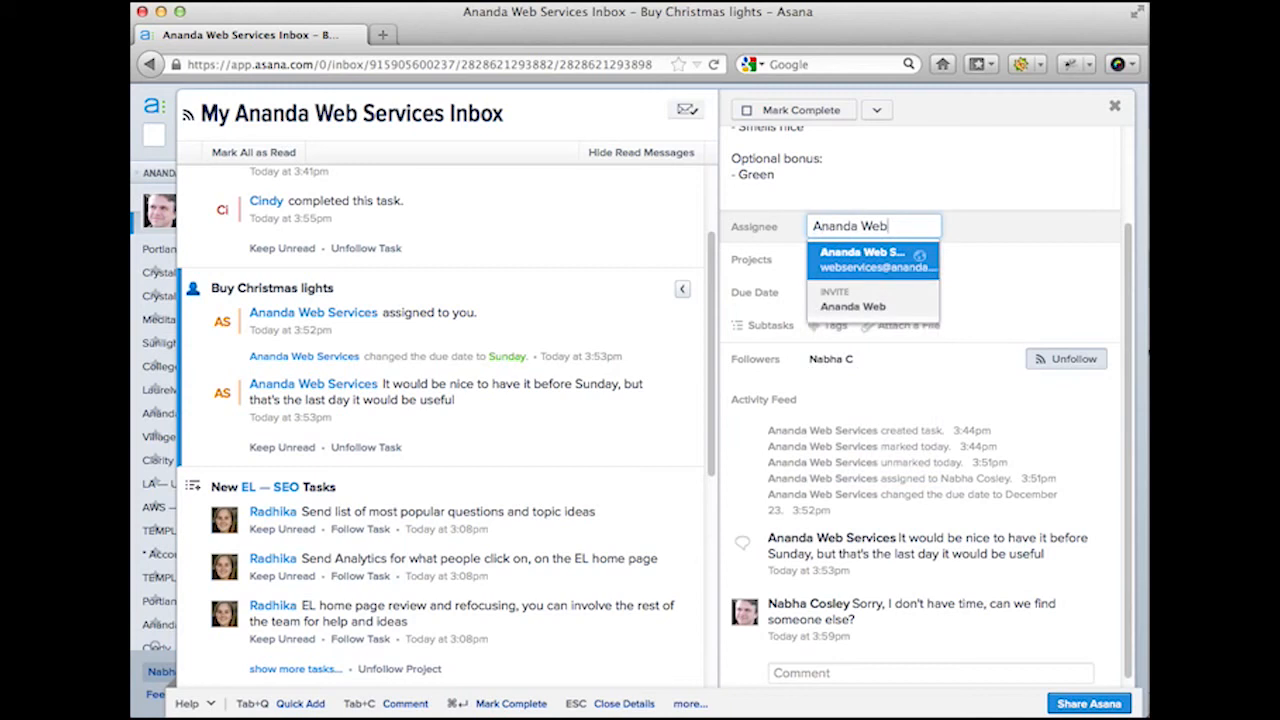
mouse_move(918, 262)
left_click(895, 260)
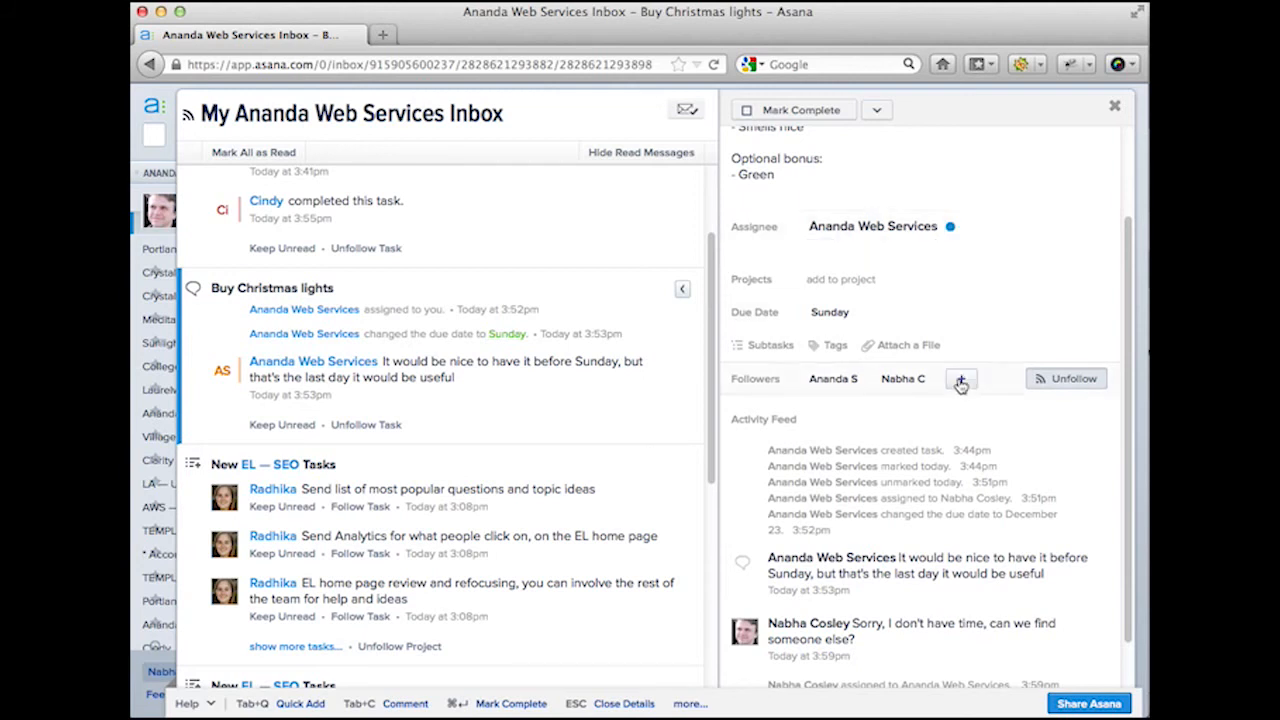
Step: Start inviting an e-mail address as a follower, limited to Only This Task
left_click(958, 382)
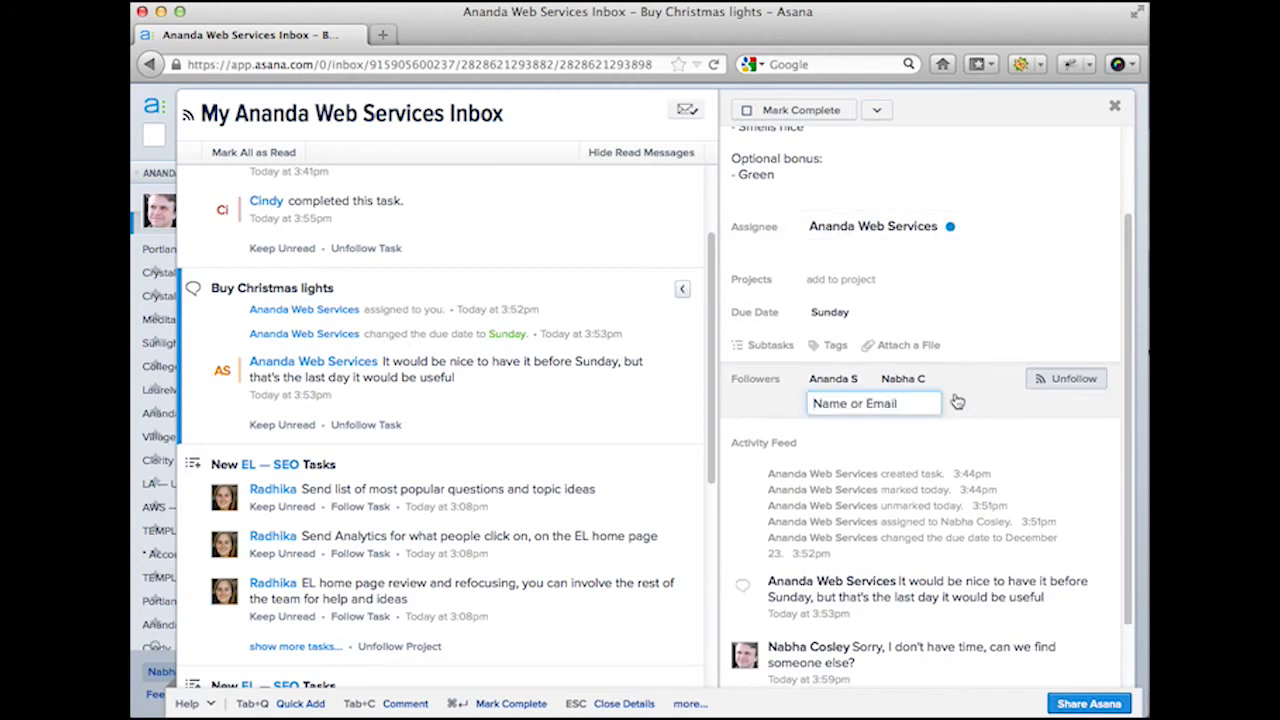
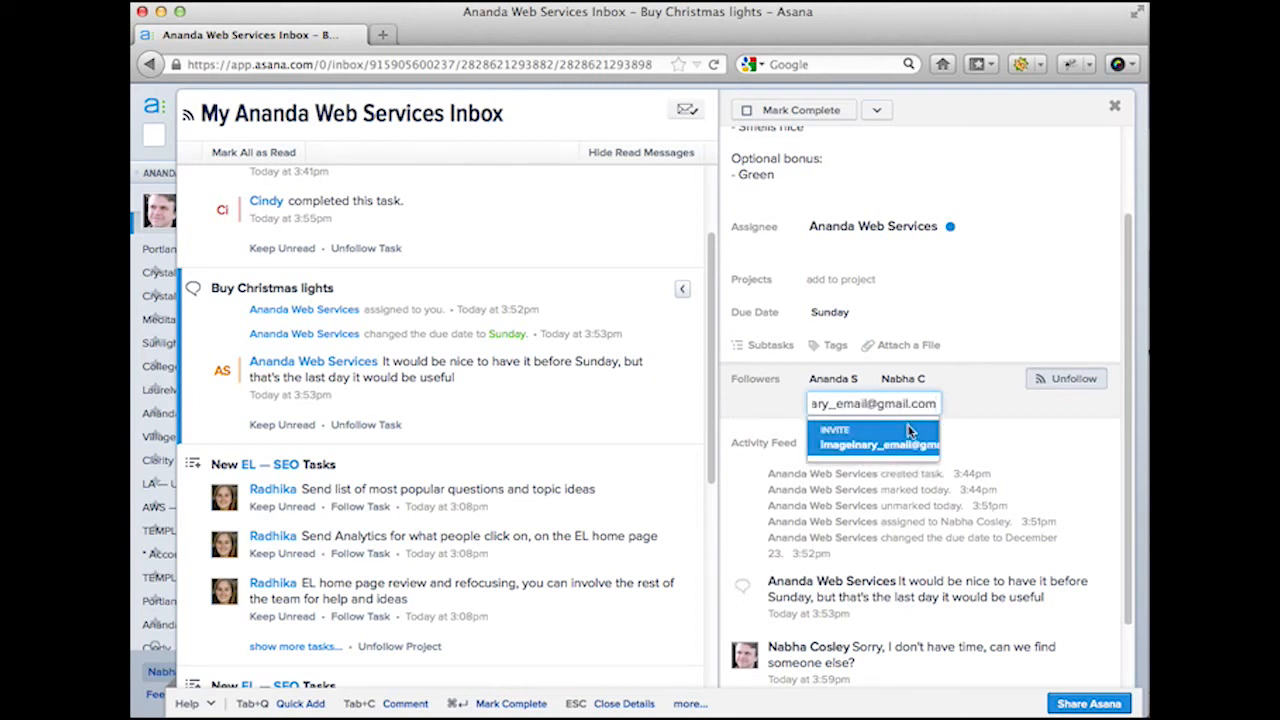
left_click(910, 431)
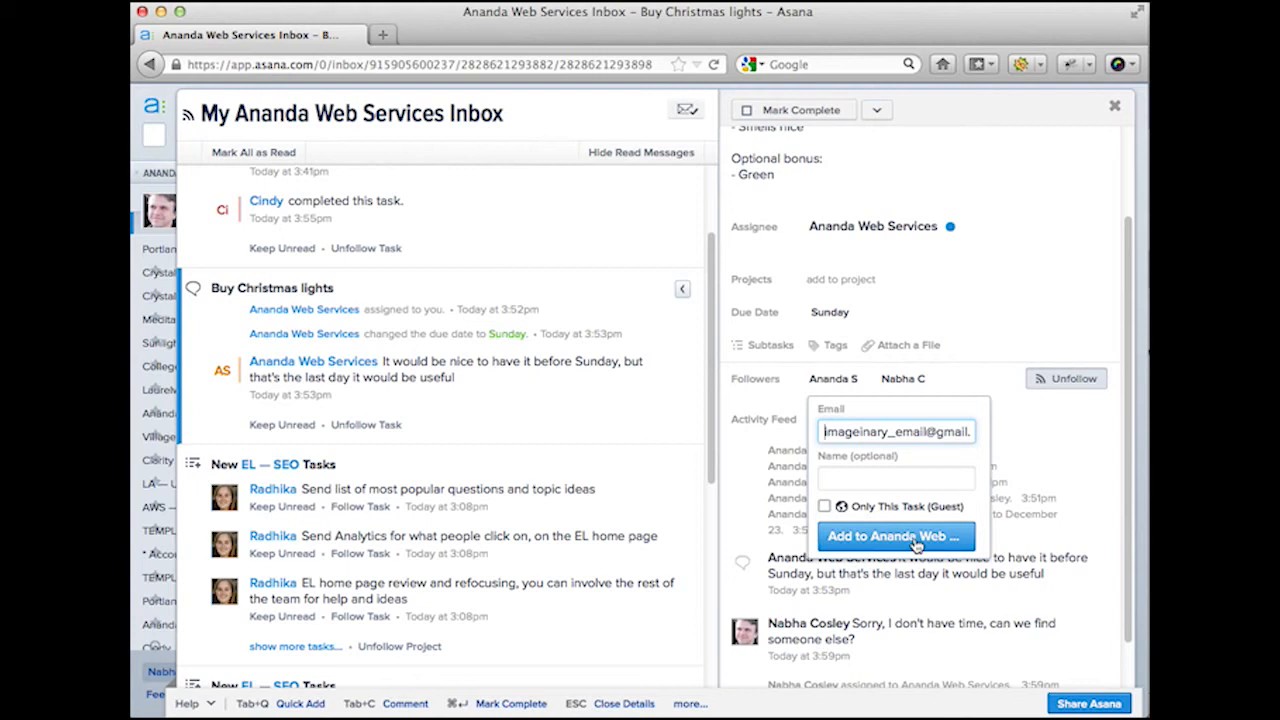
mouse_move(840, 513)
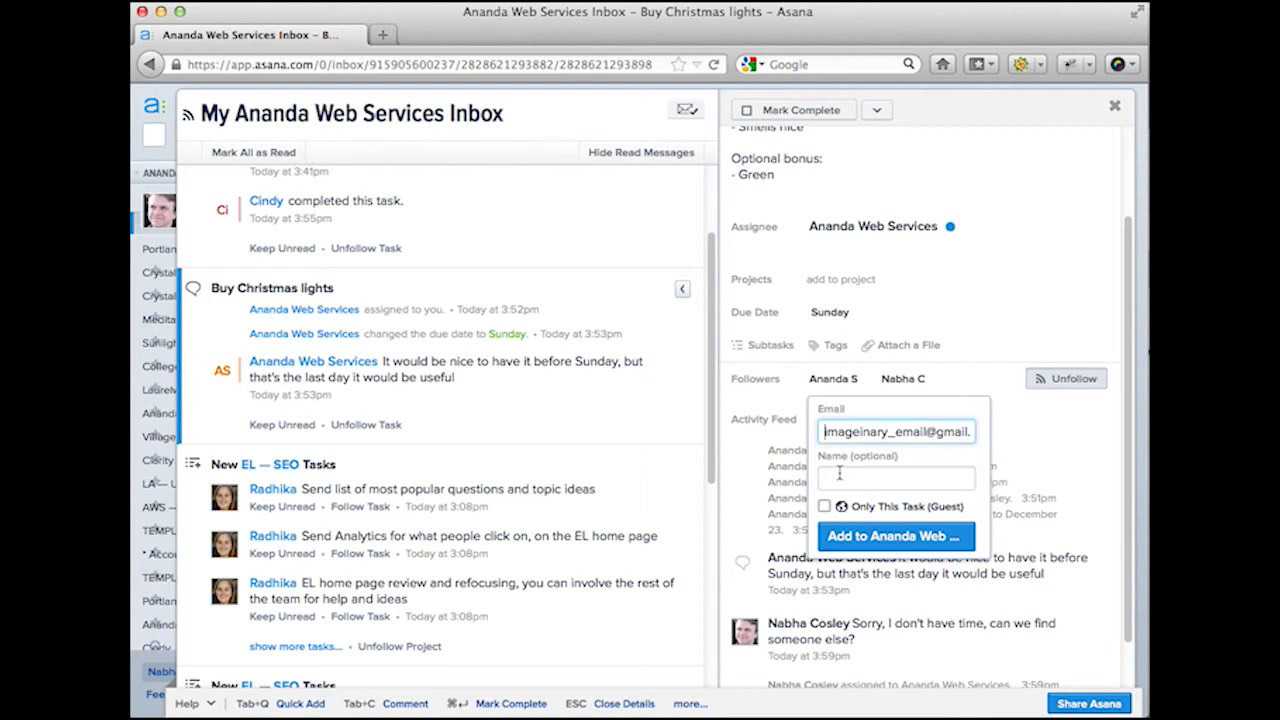
left_click(824, 506)
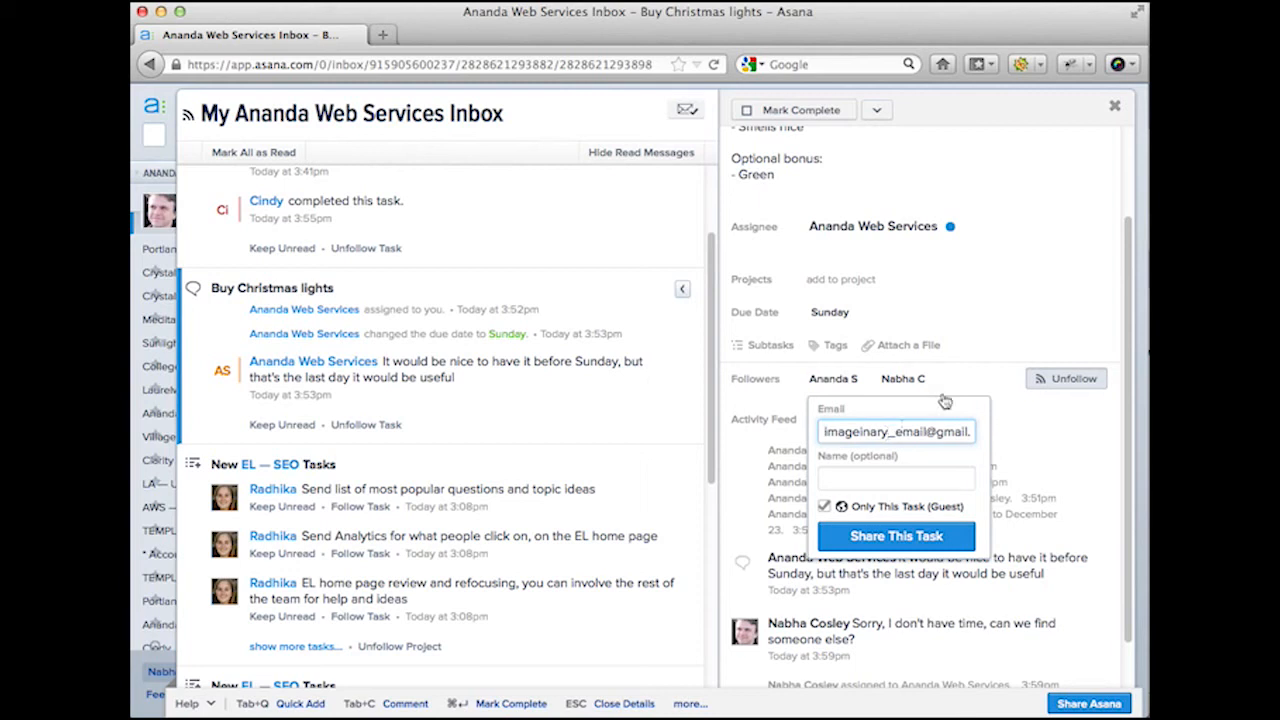
Step: Cancel the invite and remove yourself as a follower of the task
mouse_move(944, 401)
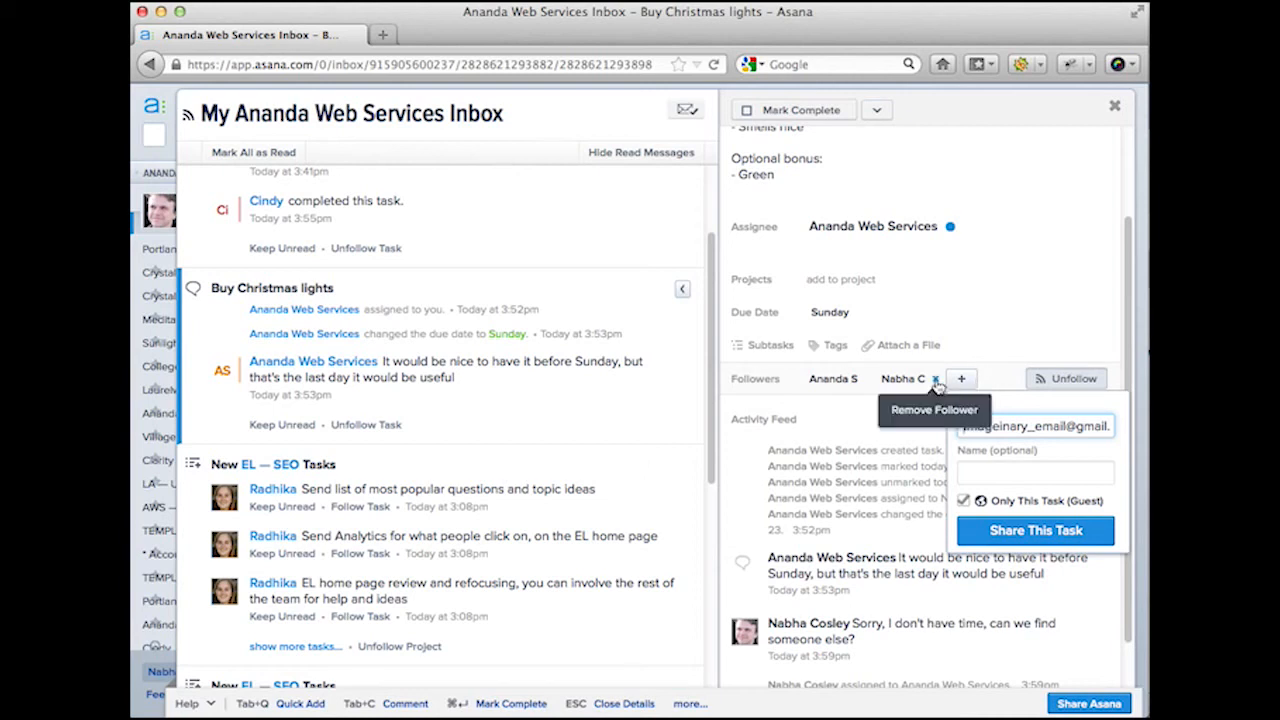
left_click(937, 382)
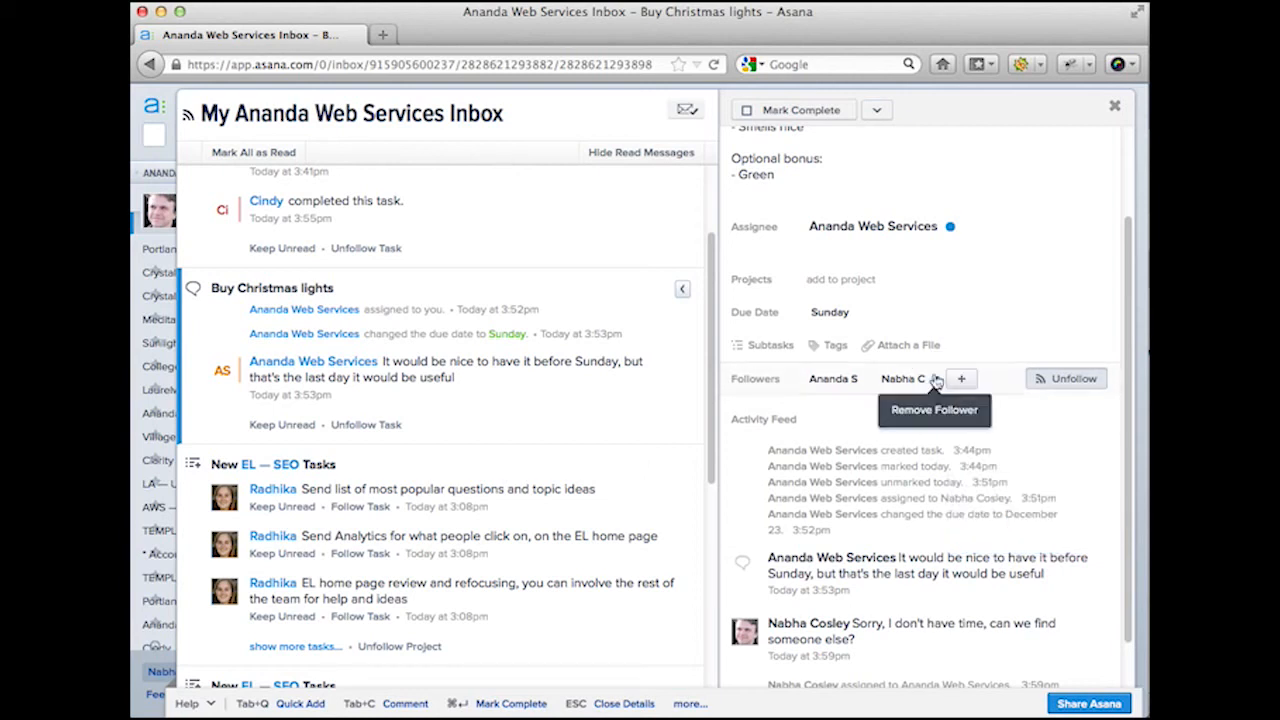
left_click(936, 381)
left_click(831, 383)
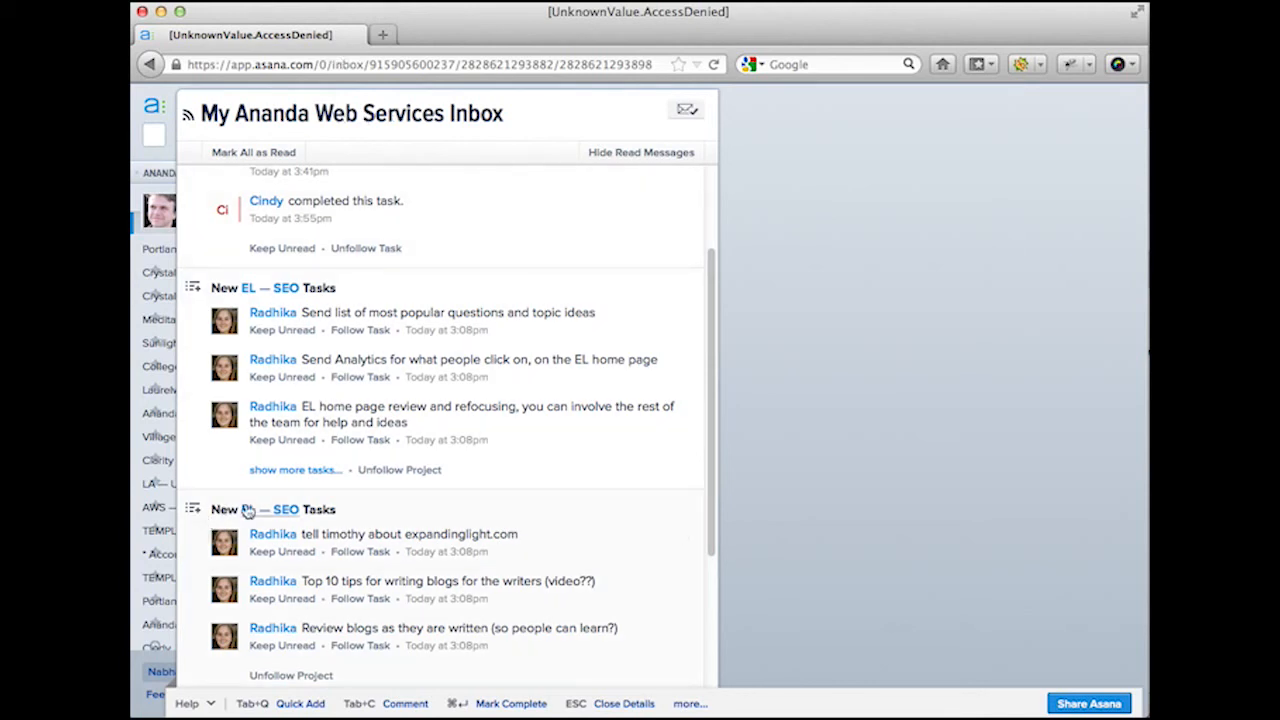
Step: Return to Ananda Mars — New Website via browser history and reload Asana after the error
left_click(150, 65)
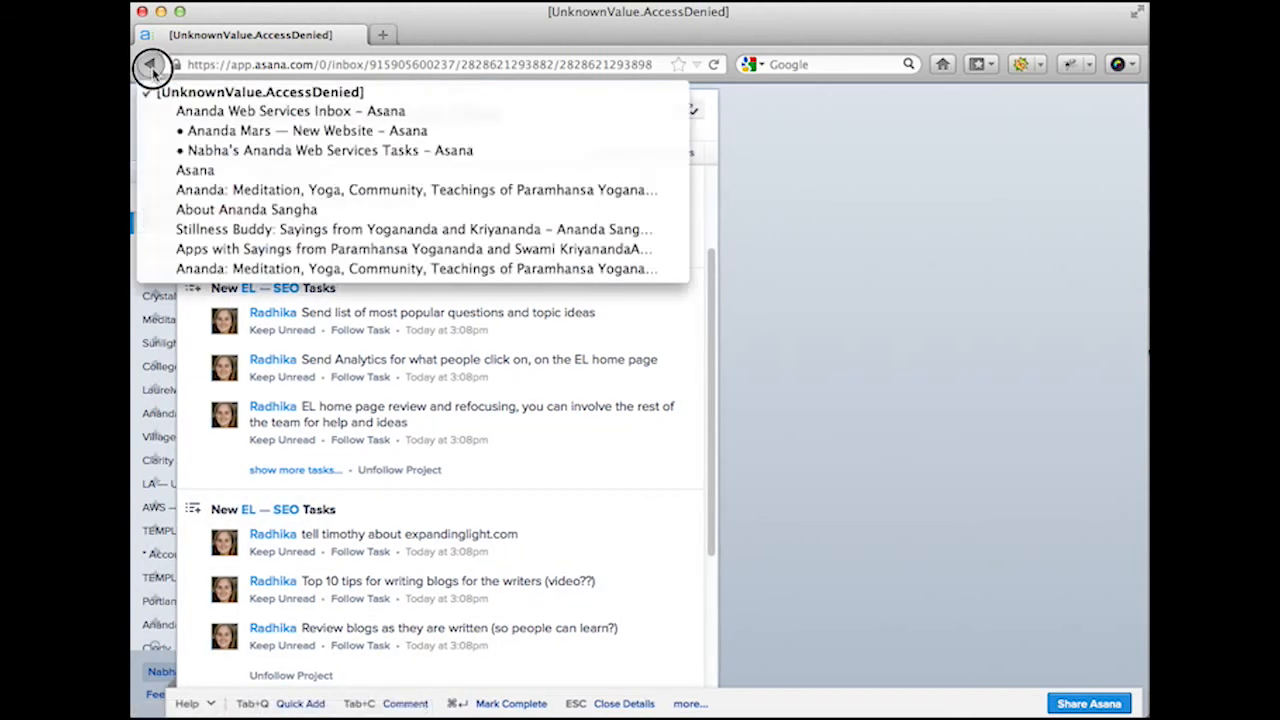
left_click(186, 130)
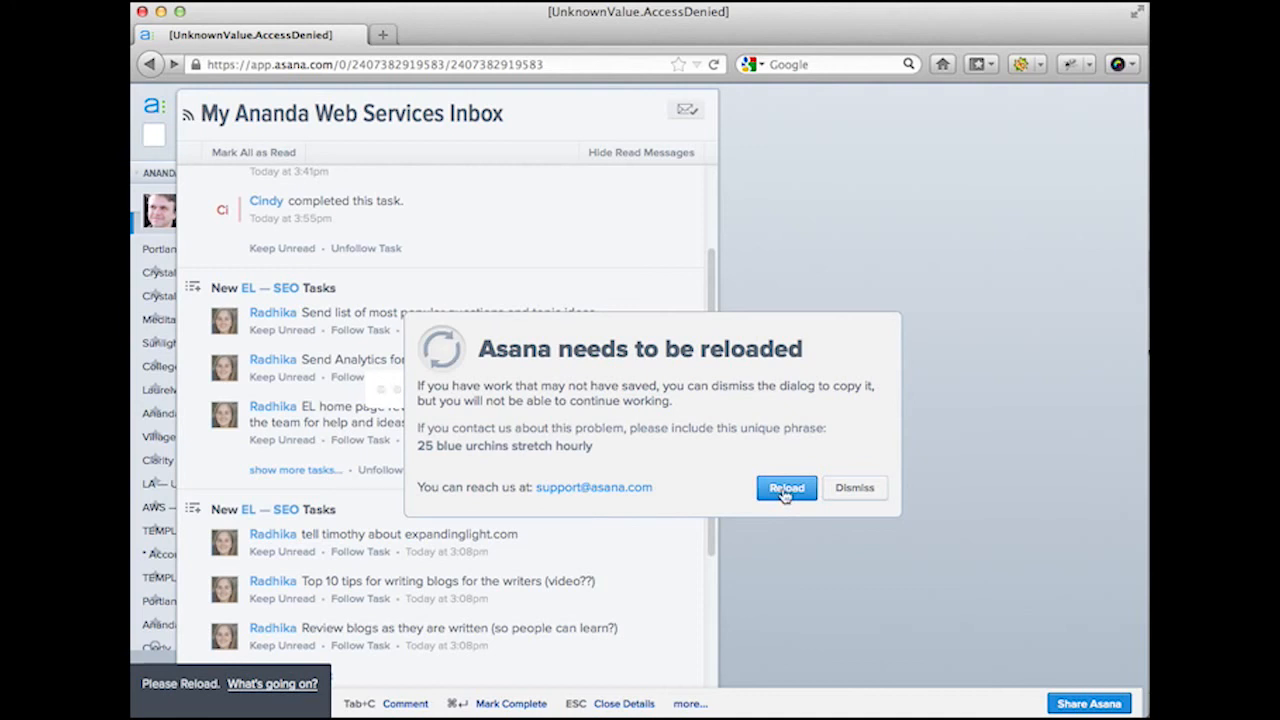
left_click(785, 490)
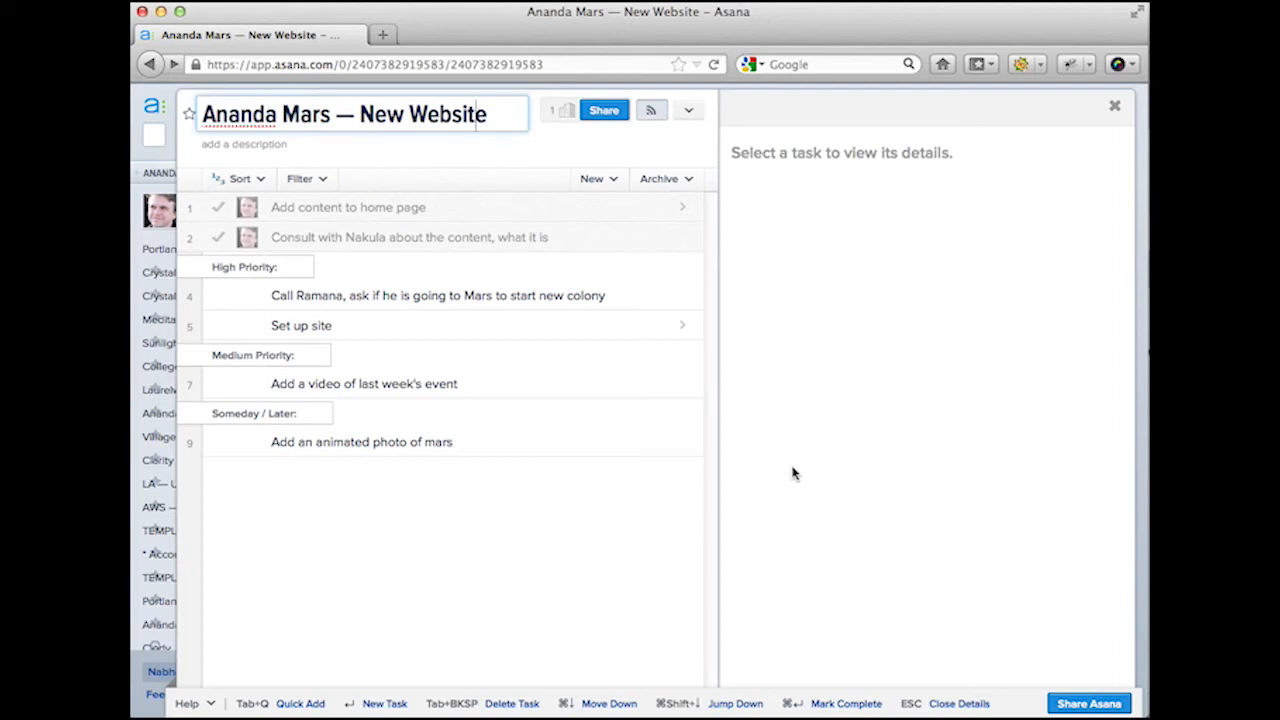
Step: Tag the High Priority Mars colony call task with Phone
left_click(567, 296)
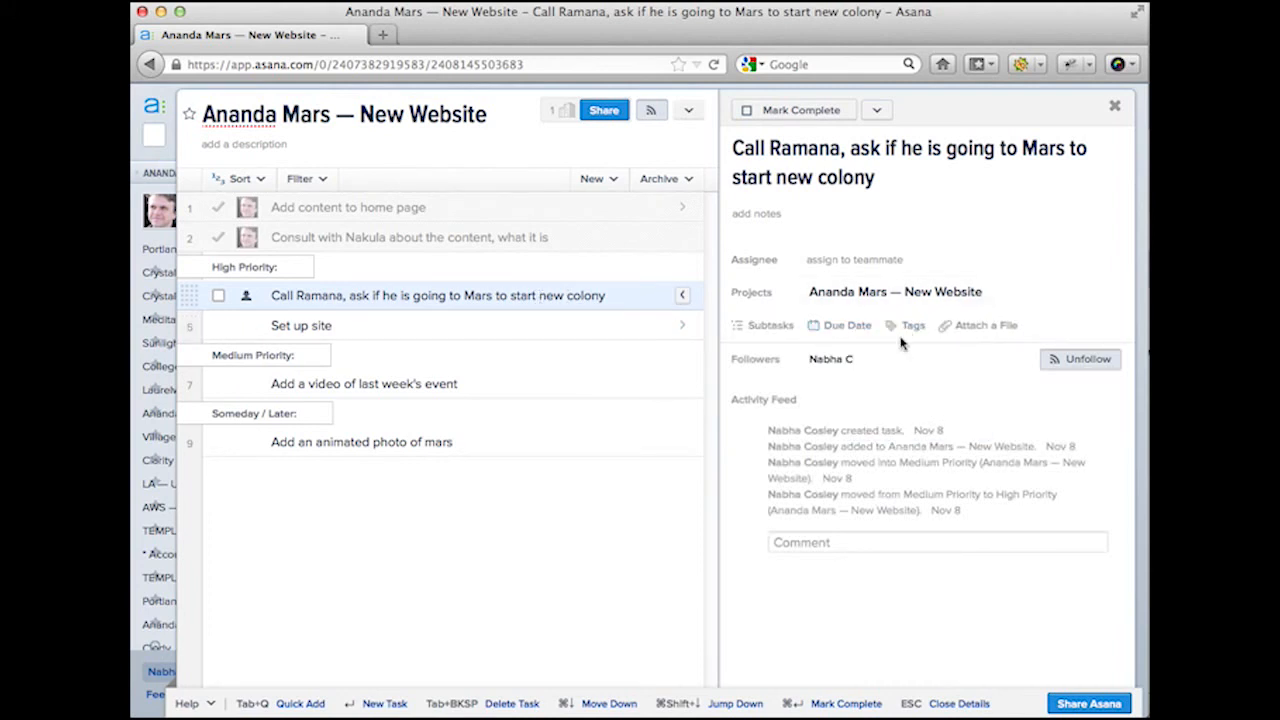
left_click(908, 328)
type("Phone")
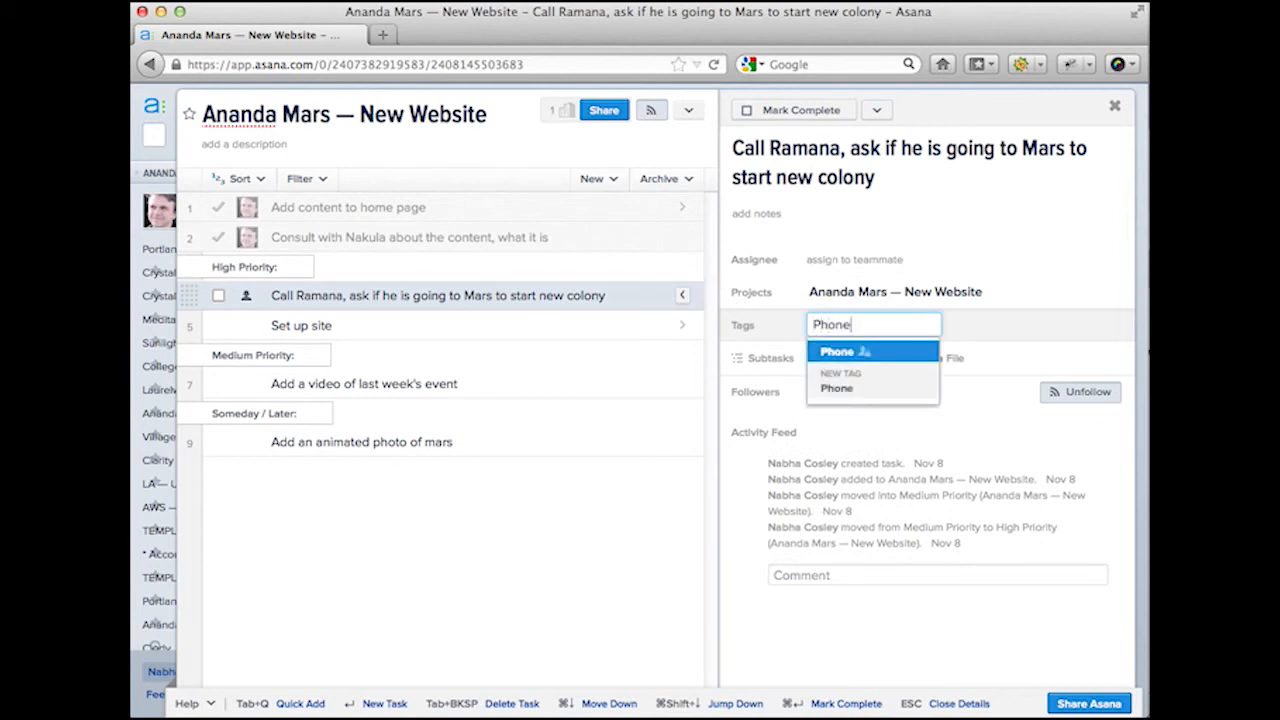
key("Return")
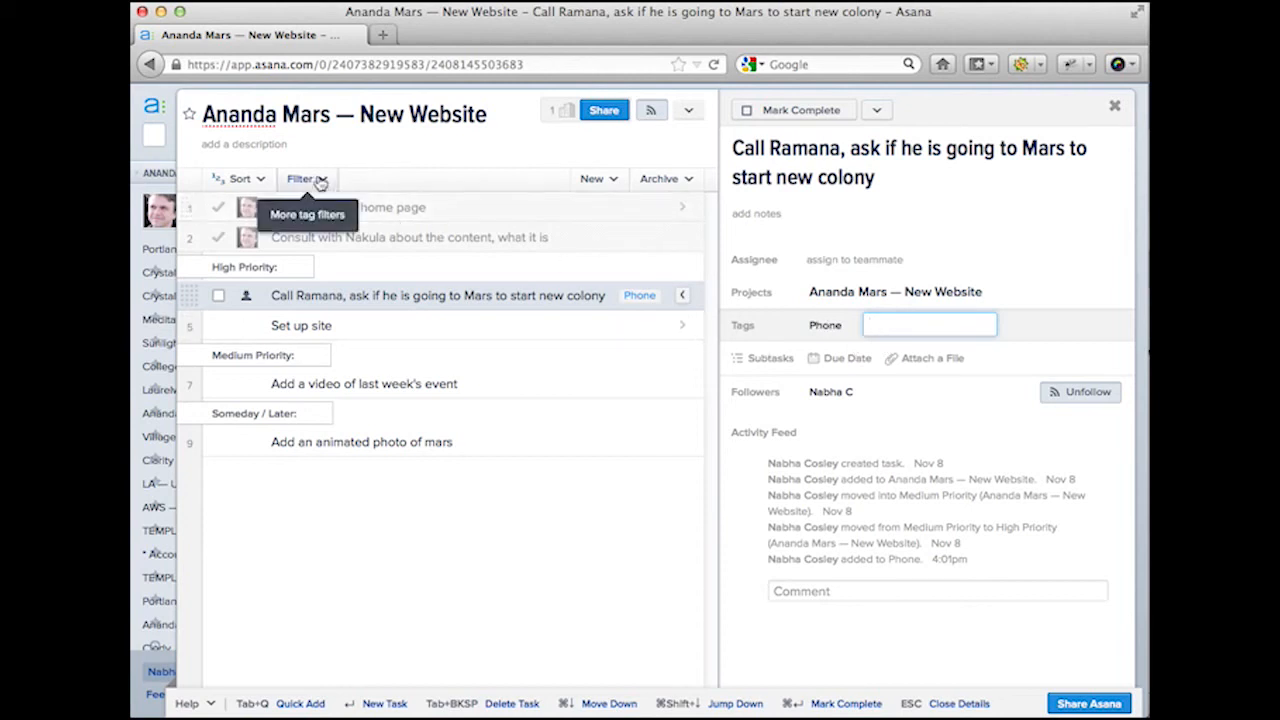
Step: Add a new check-in call task directly below the Mars colony call task
left_click(446, 293)
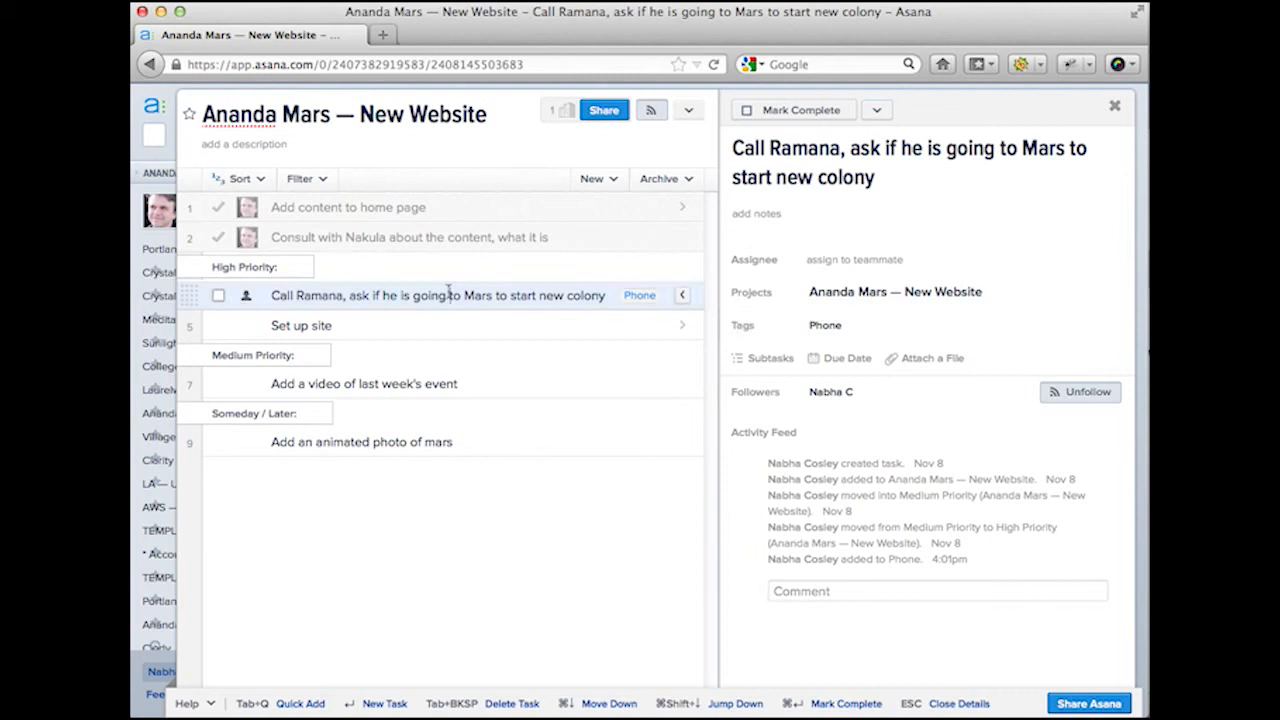
key("Return")
type("Call ")
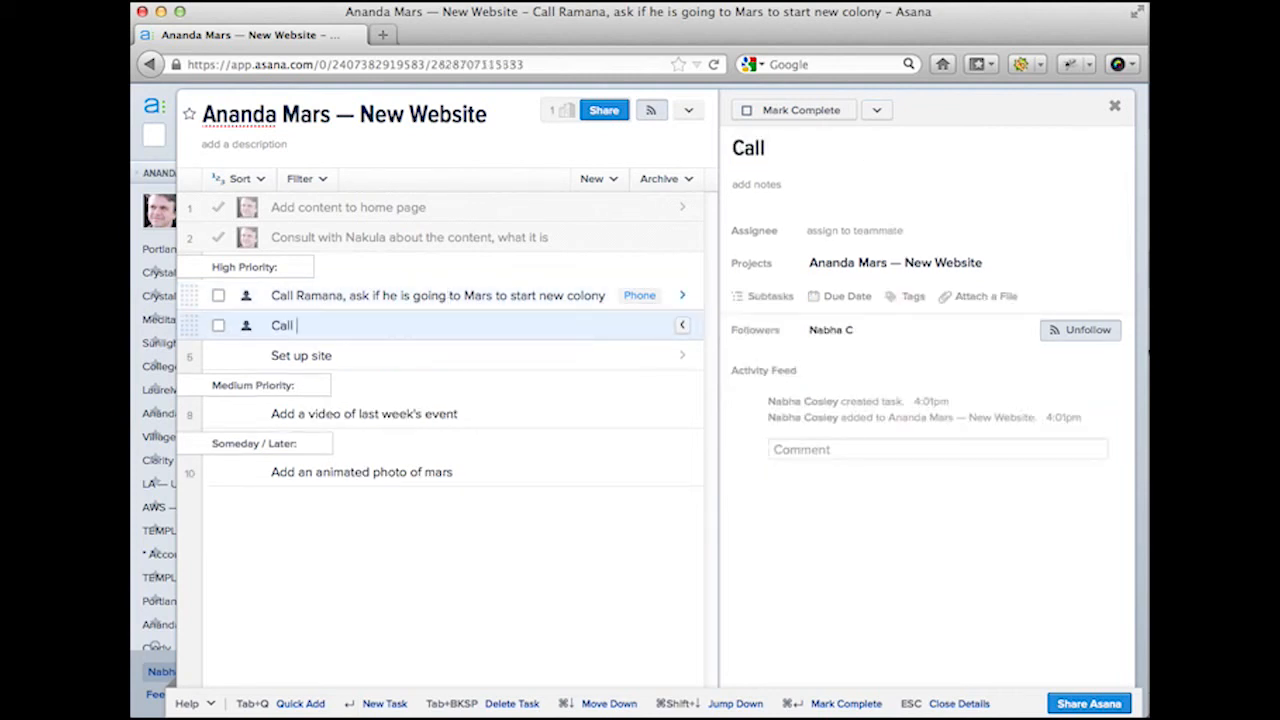
type("Nakula ")
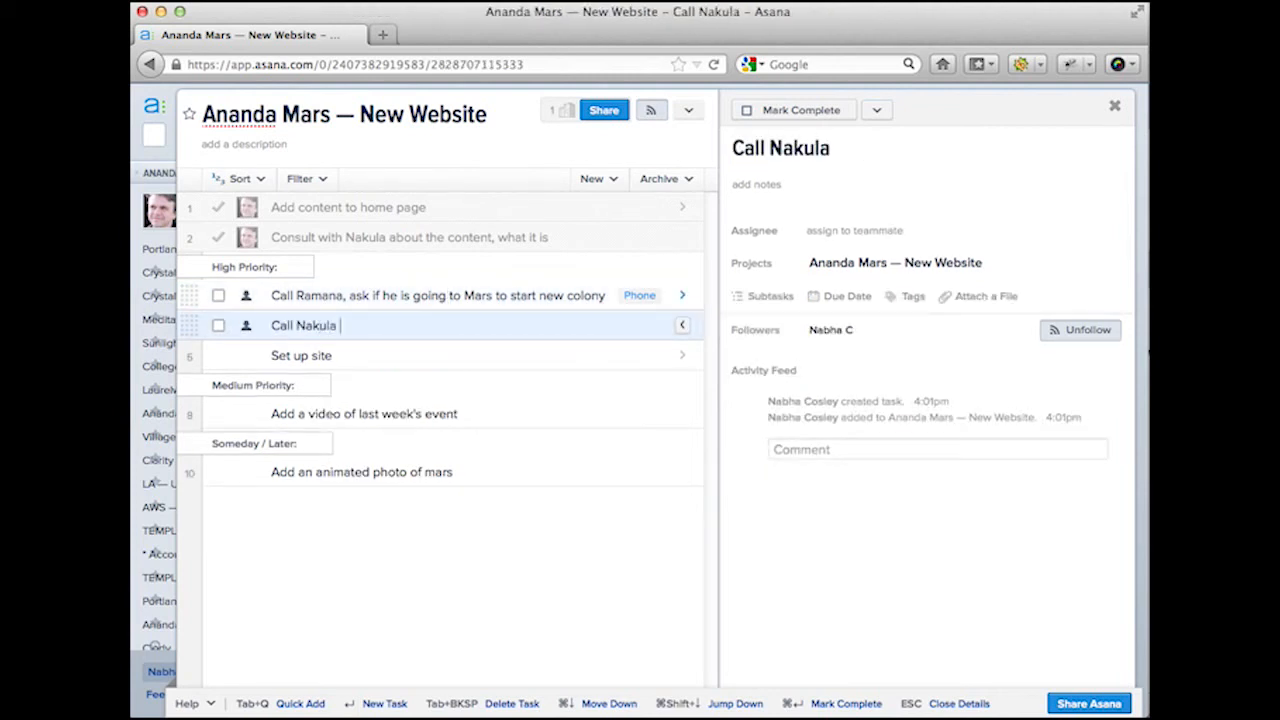
type("to check in")
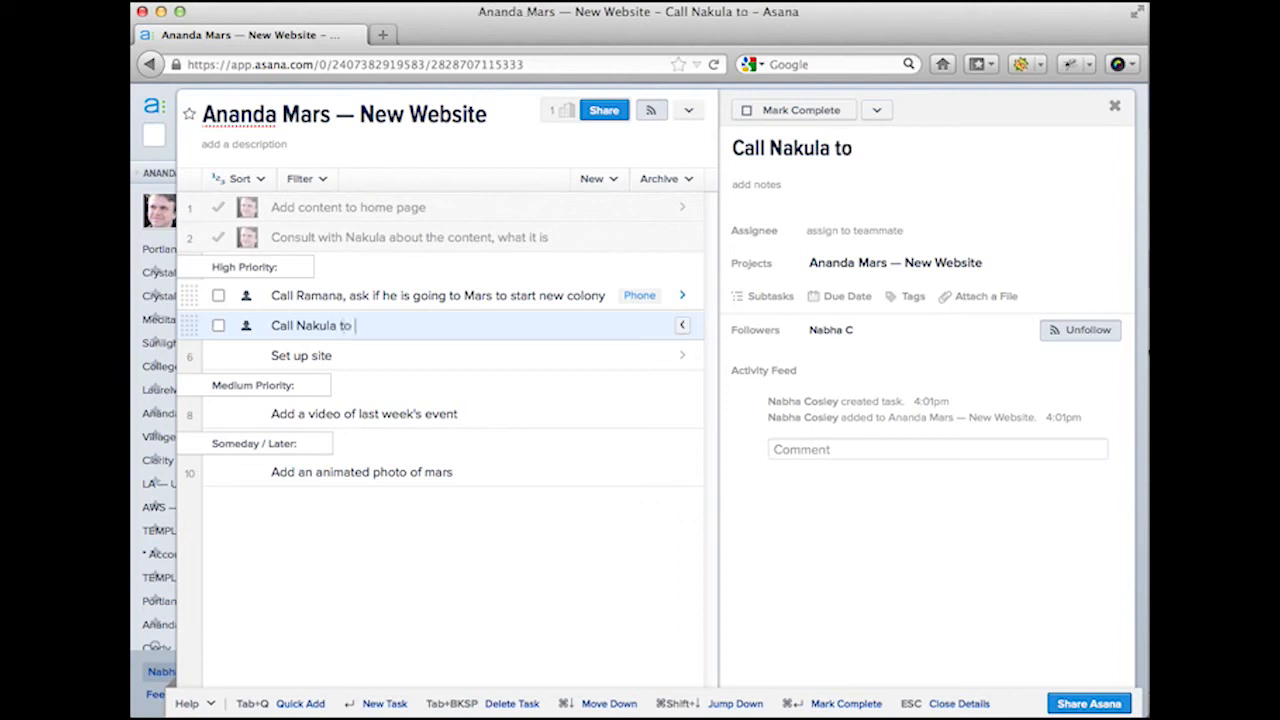
Step: Tag the new check-in call task with Phone
left_click(906, 296)
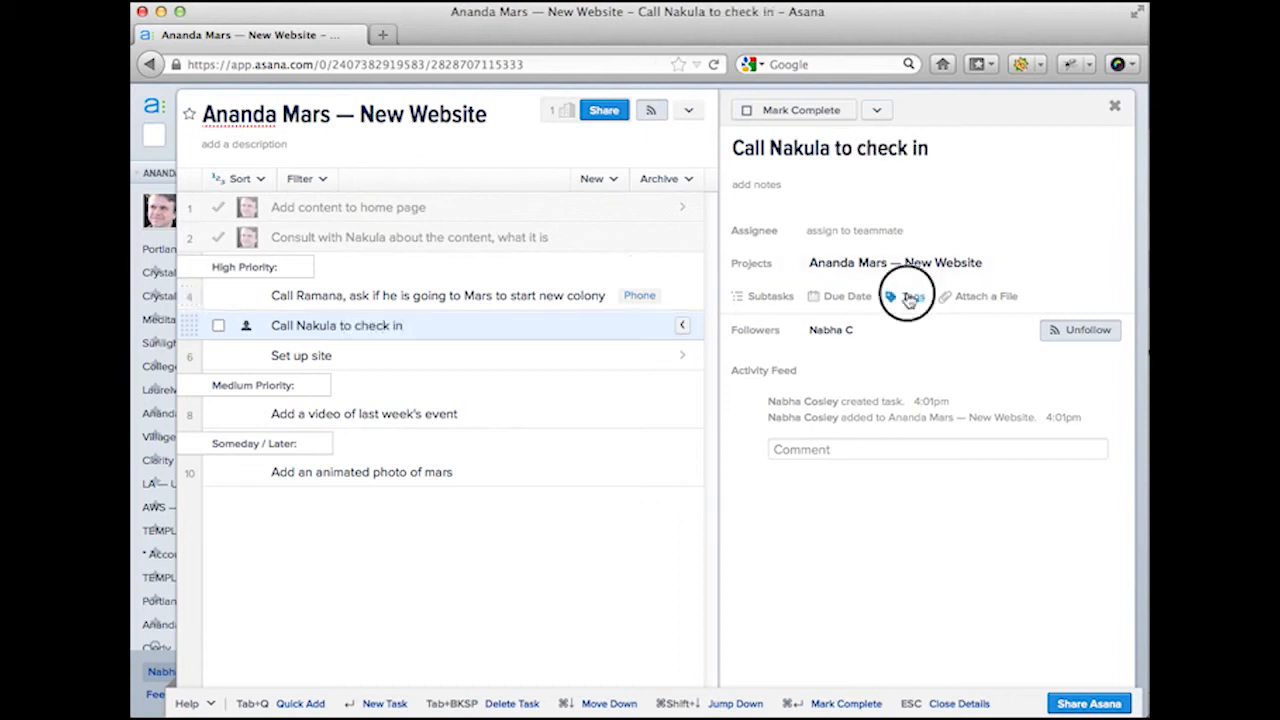
type("Phone")
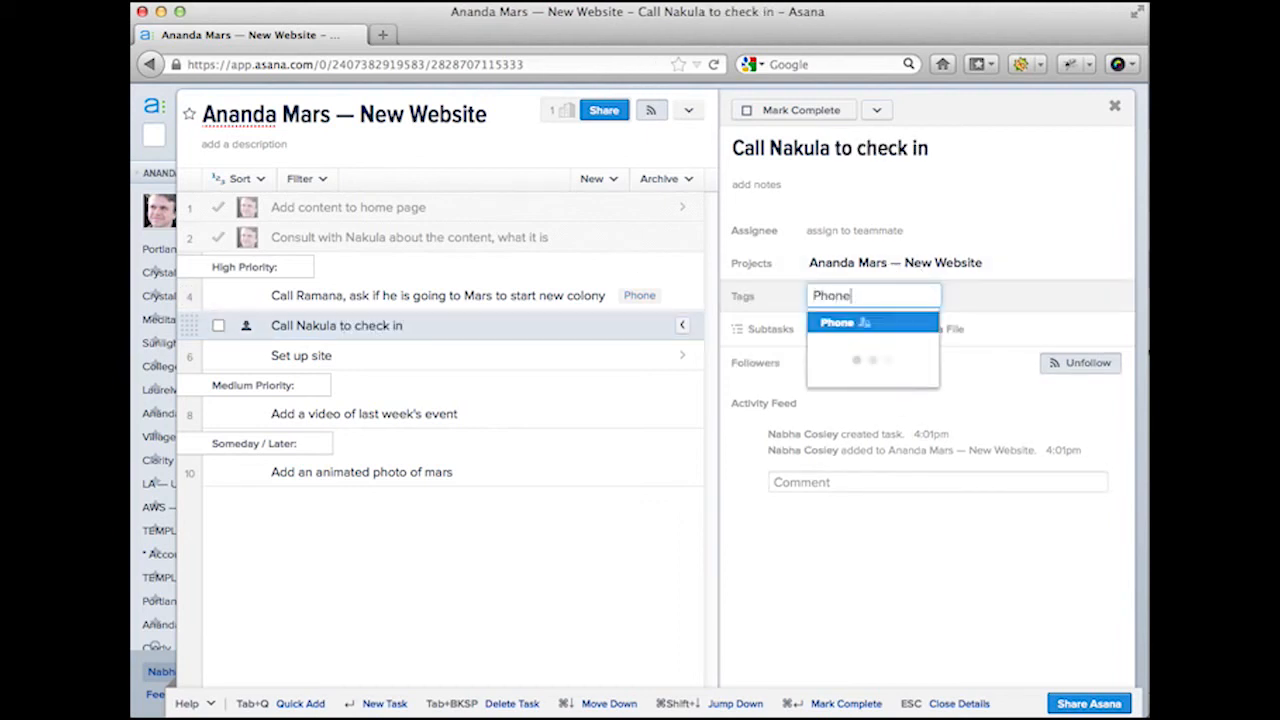
key("Return")
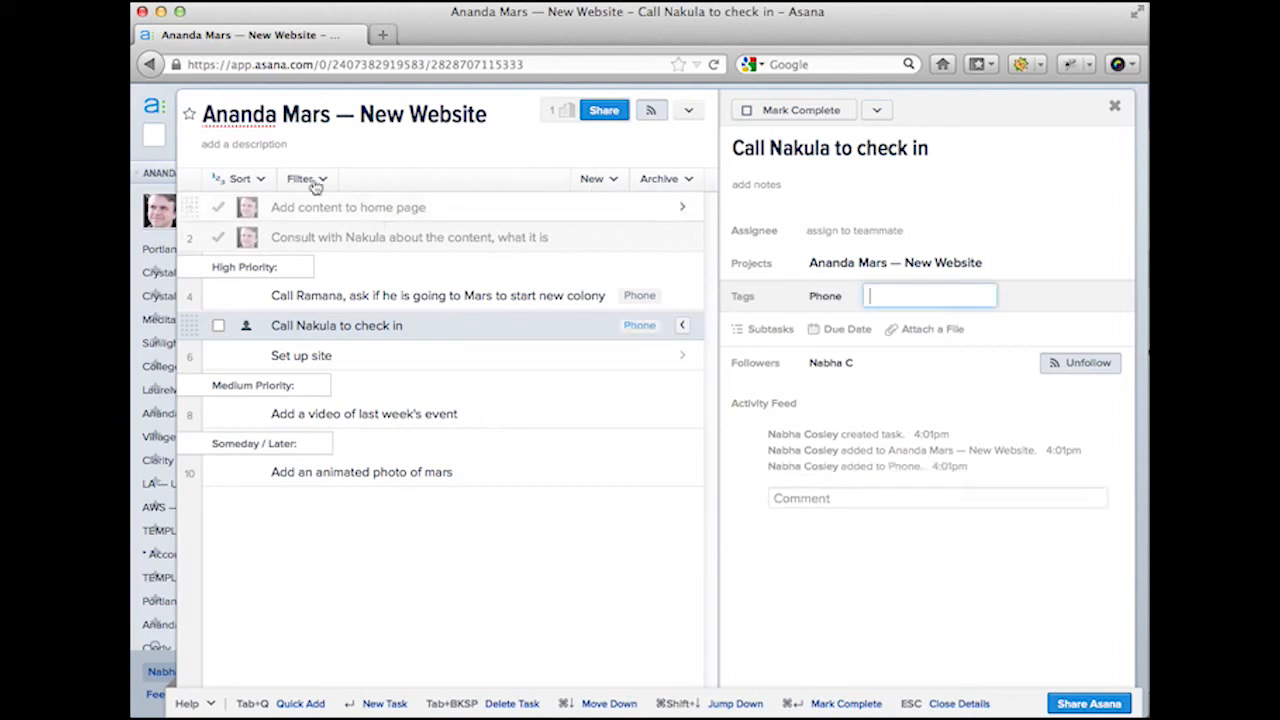
Step: Filter the list to Phone-tagged tasks, then show all tasks again
left_click(308, 182)
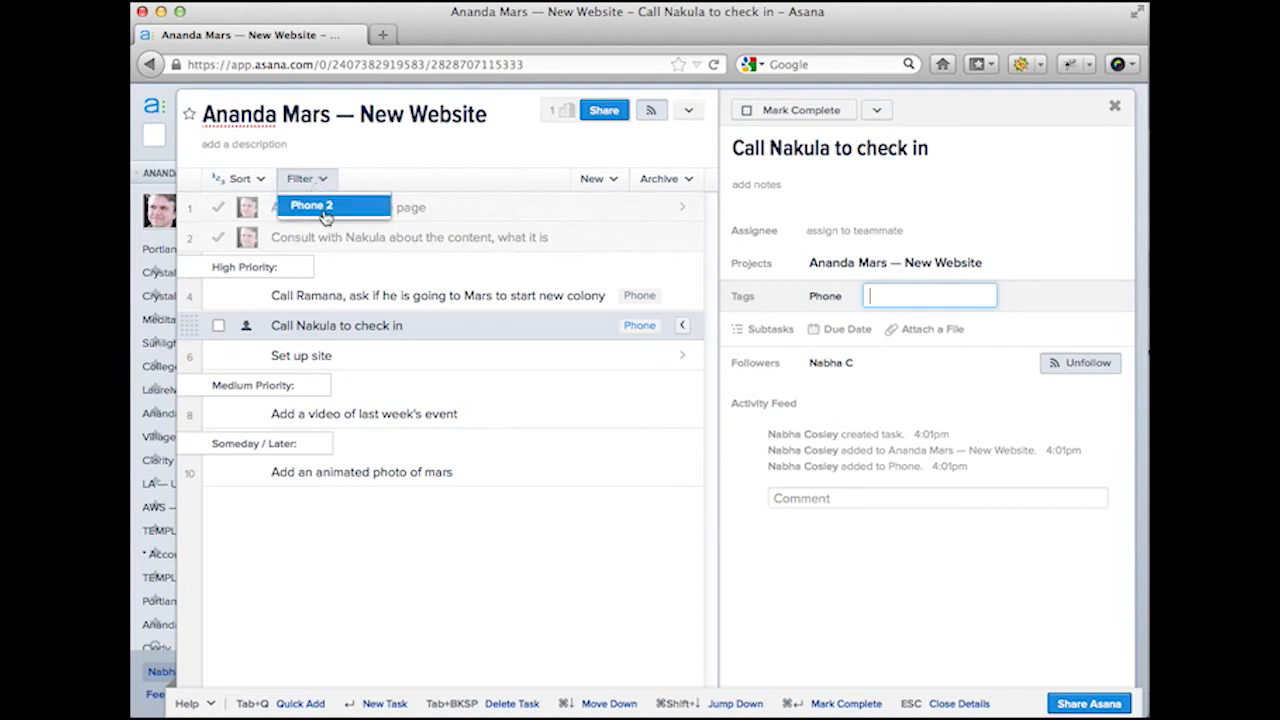
left_click(327, 208)
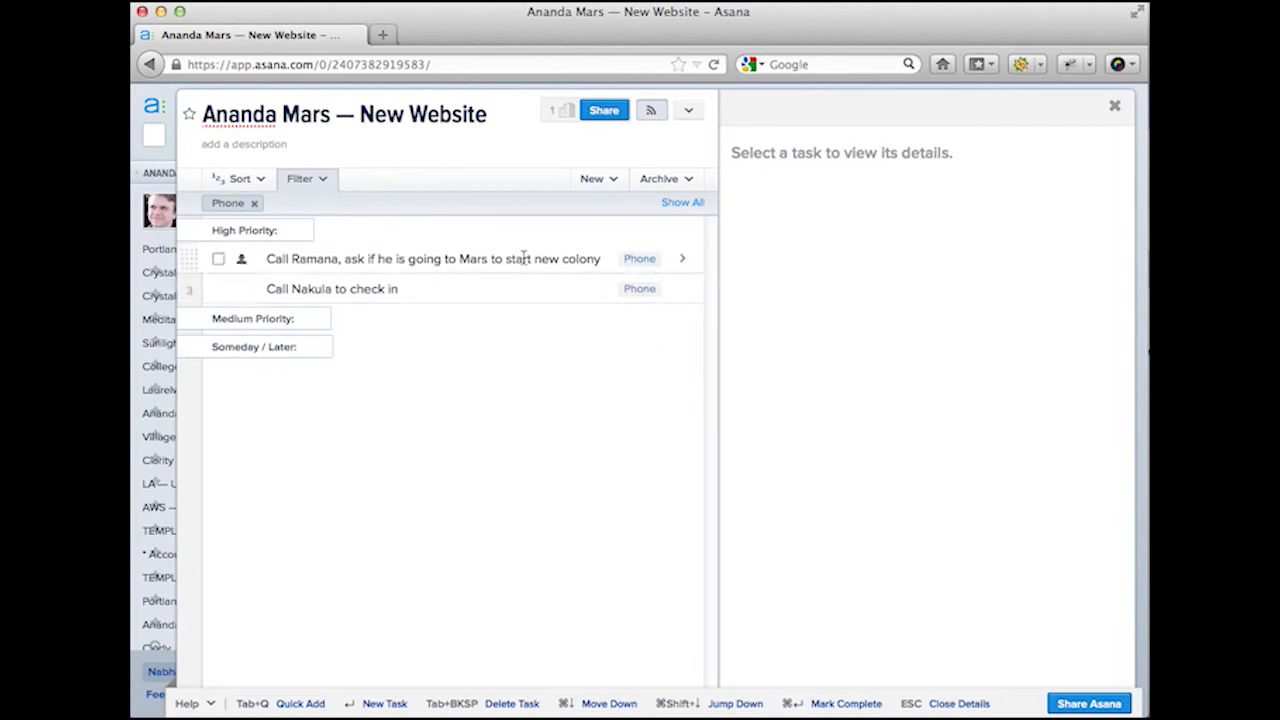
left_click(681, 203)
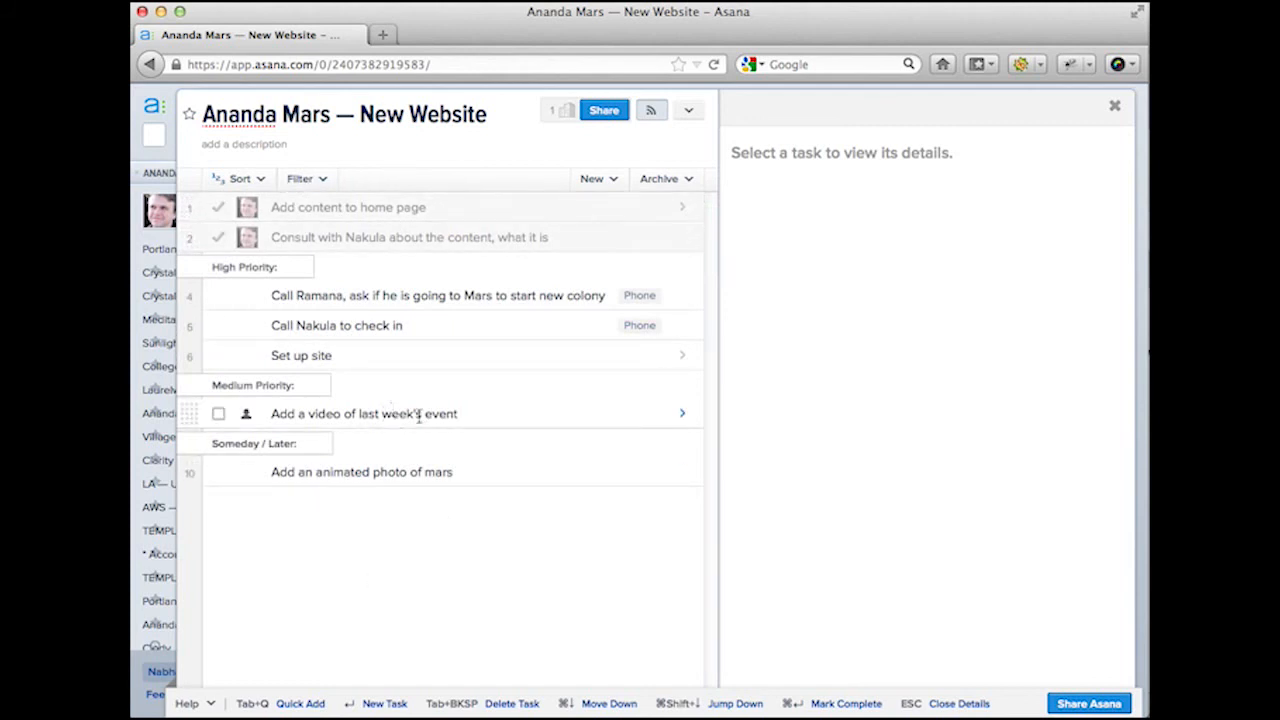
Step: Look over the Mars call, check-in call and High Priority section details
left_click(495, 295)
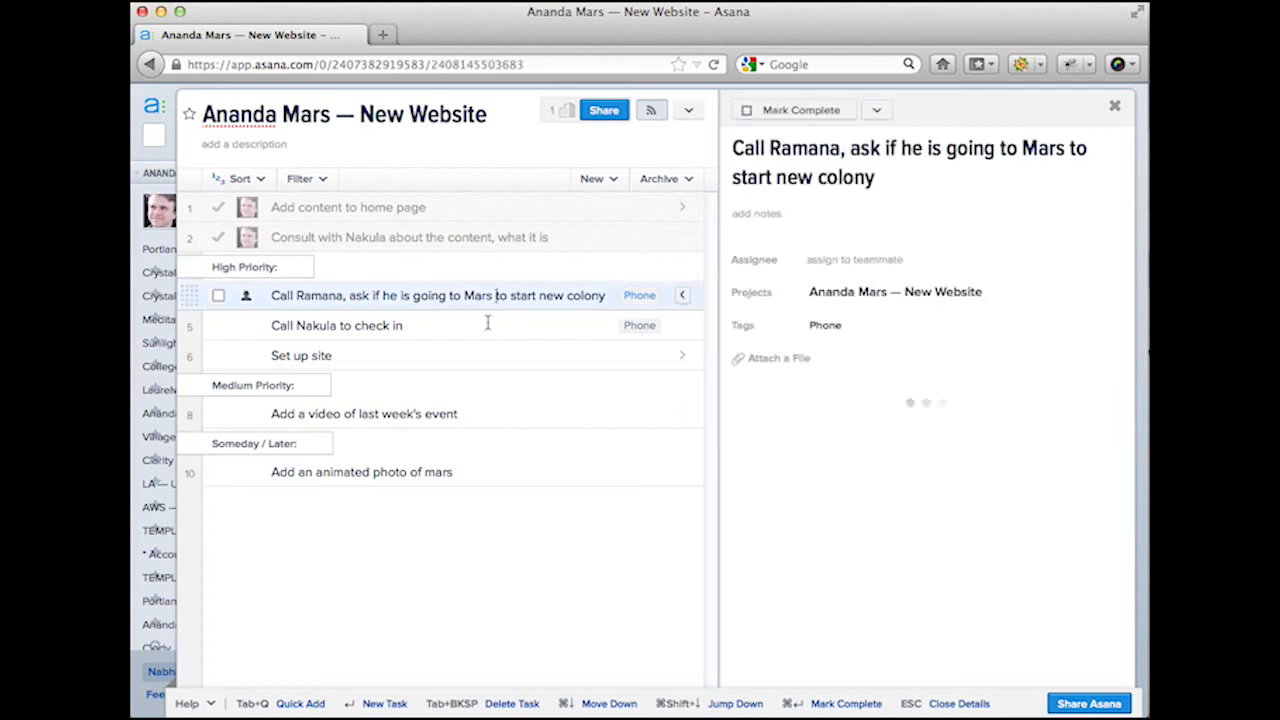
left_click(498, 327)
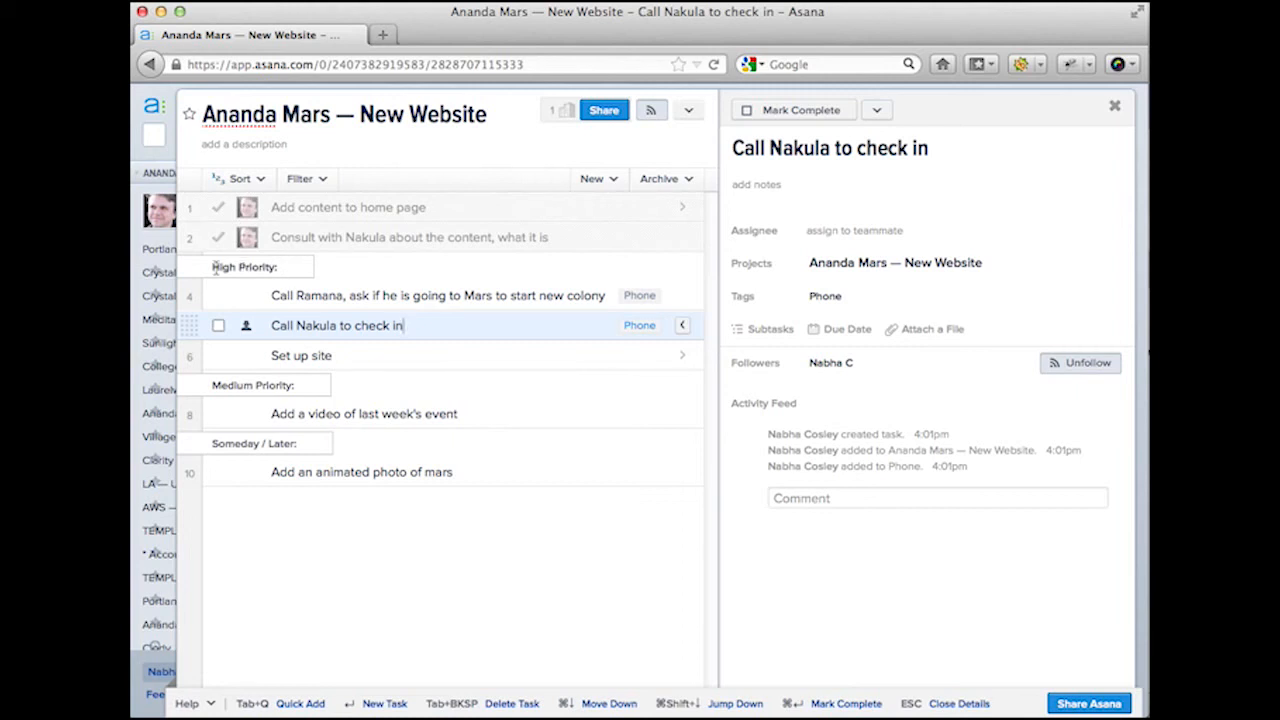
left_click(279, 268)
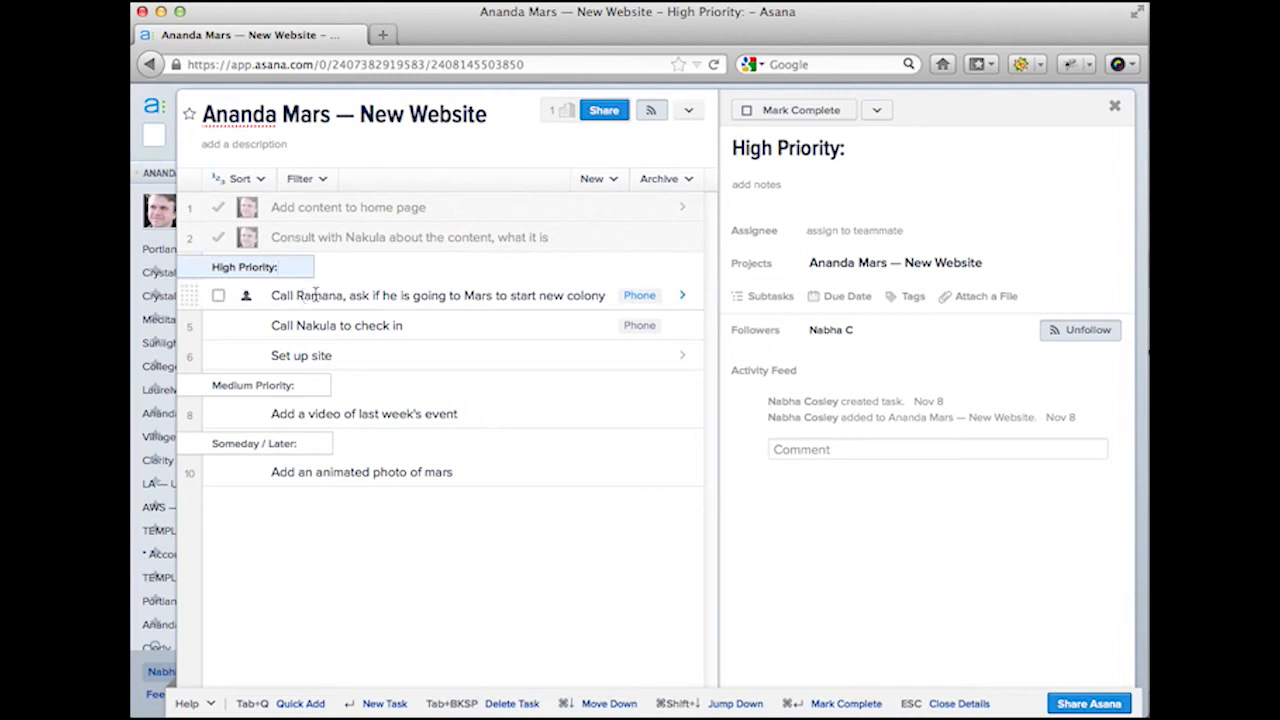
left_click(300, 295)
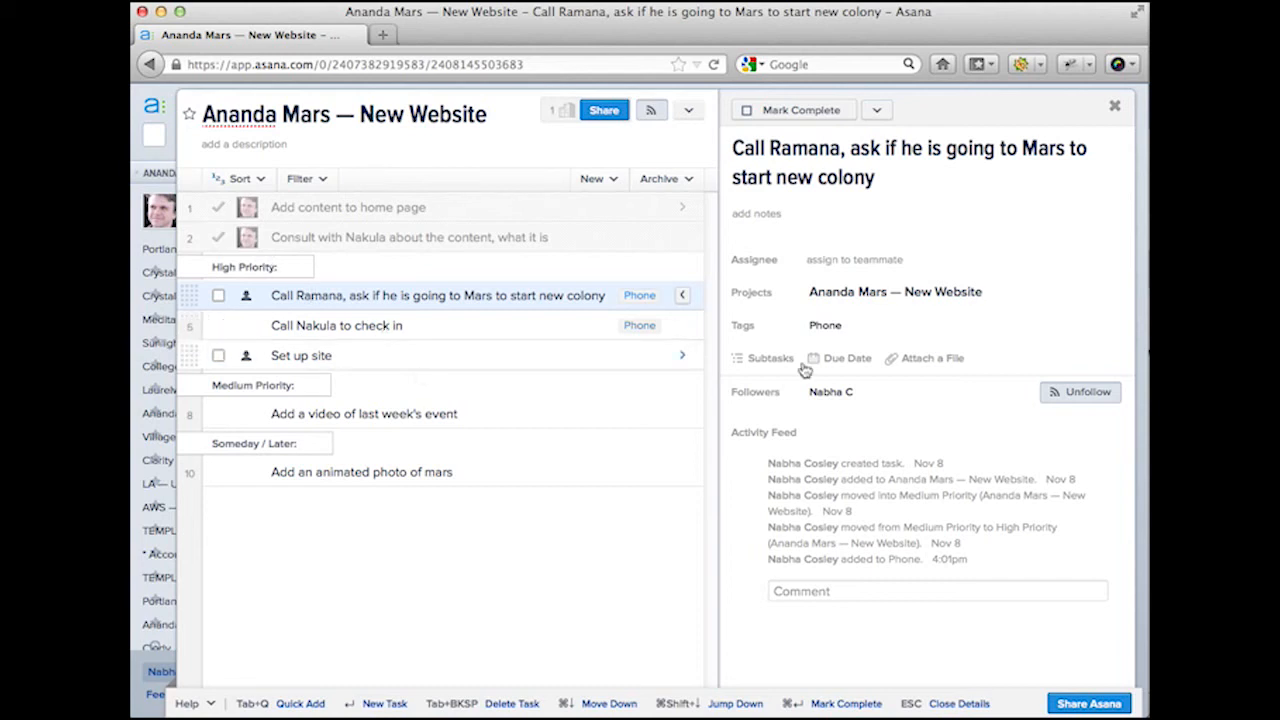
Step: Add a High Priority tag to the Mars colony call task alongside Phone
mouse_move(878, 331)
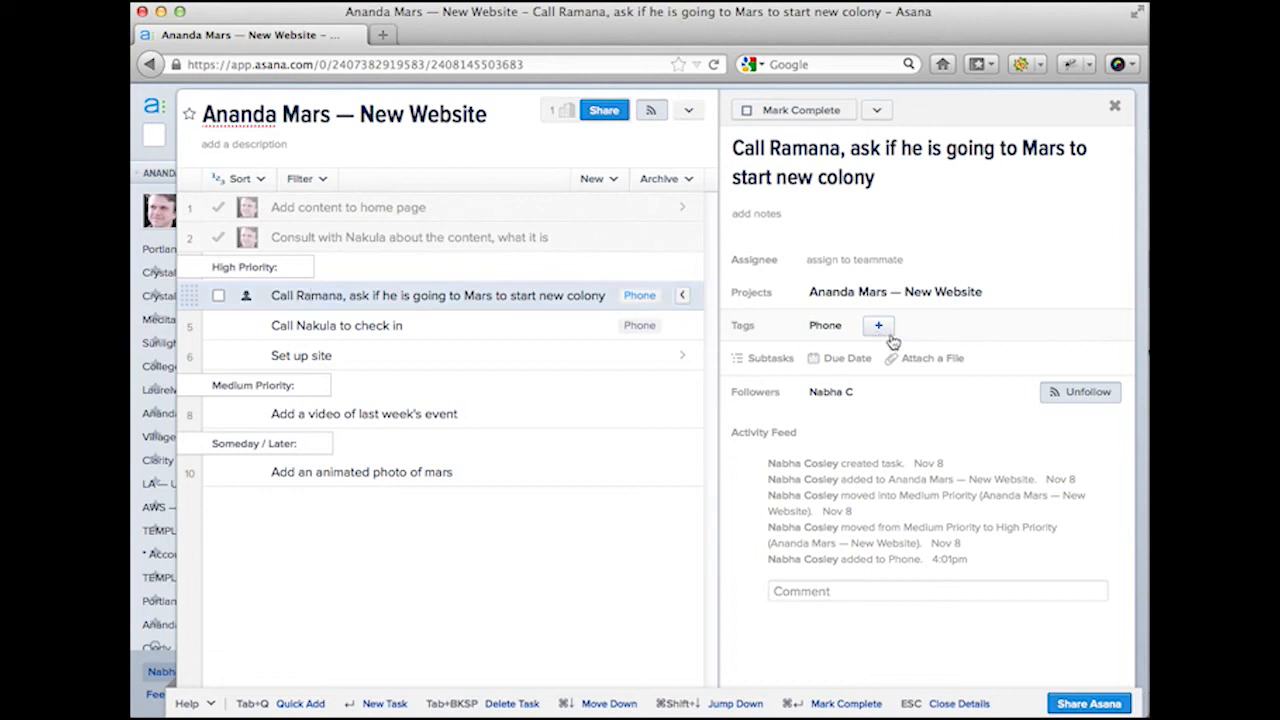
left_click(884, 330)
type("High Pri")
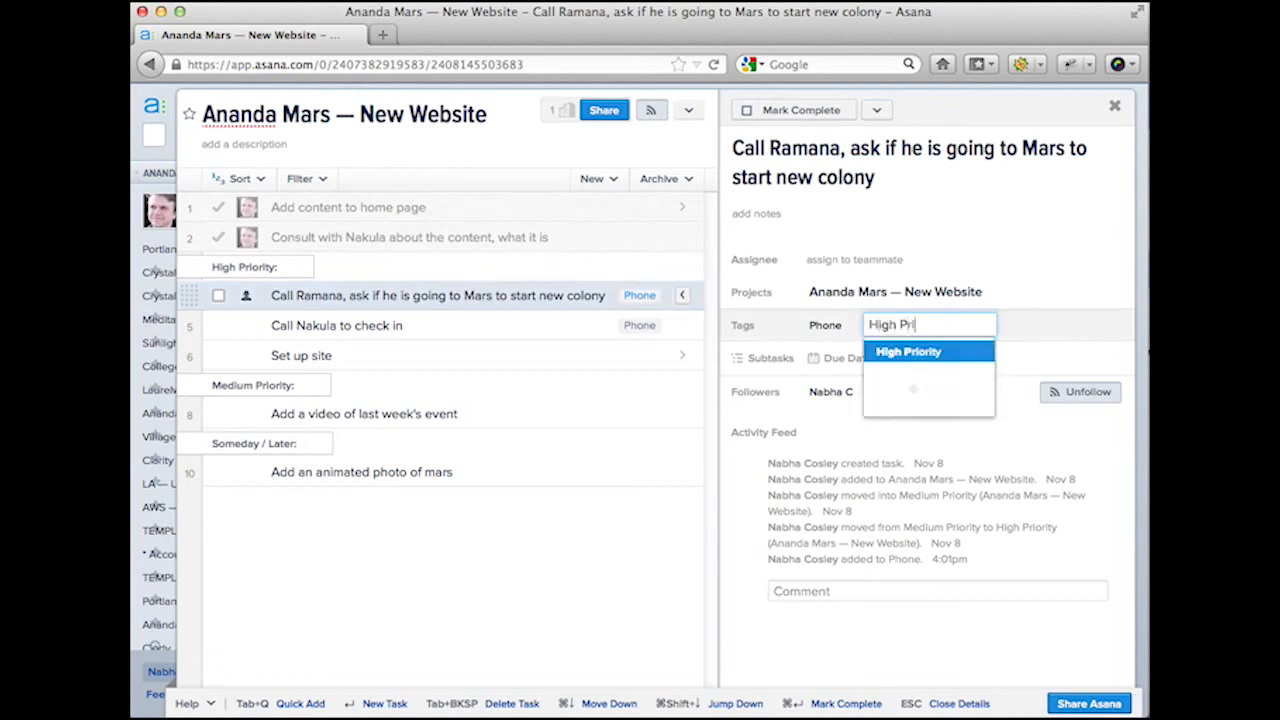
type("ority")
key("Return")
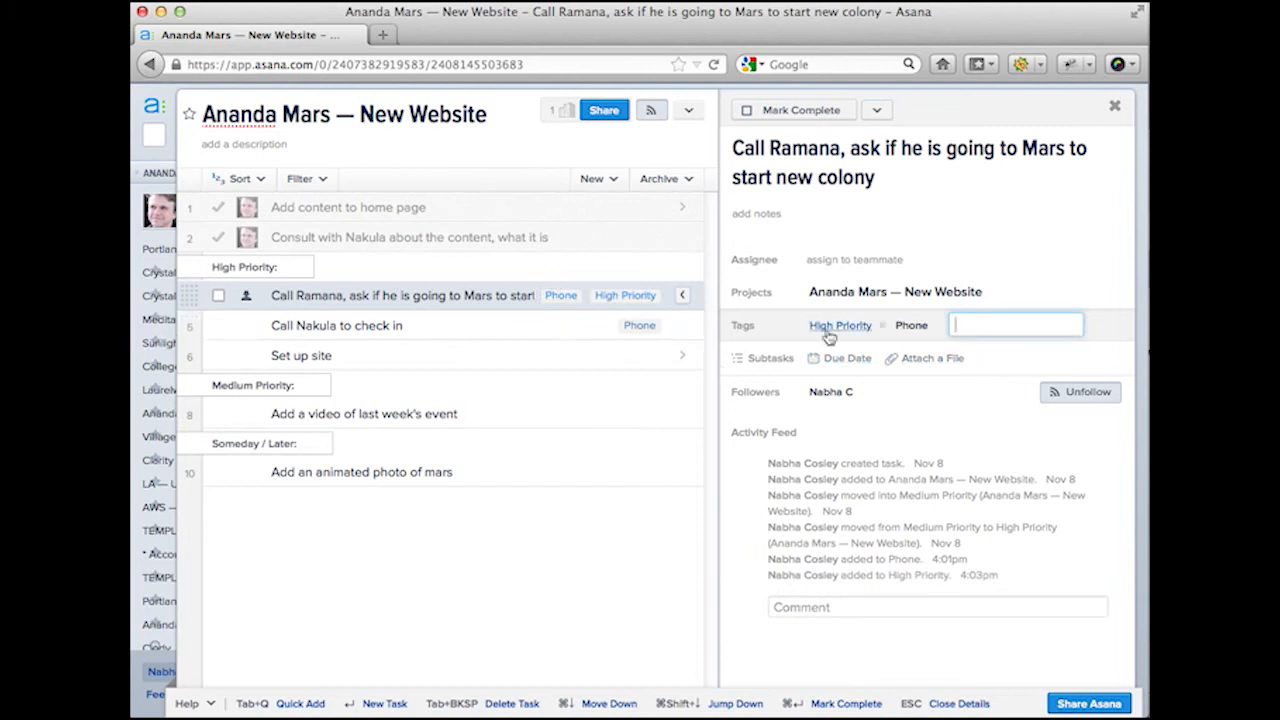
left_click(477, 324)
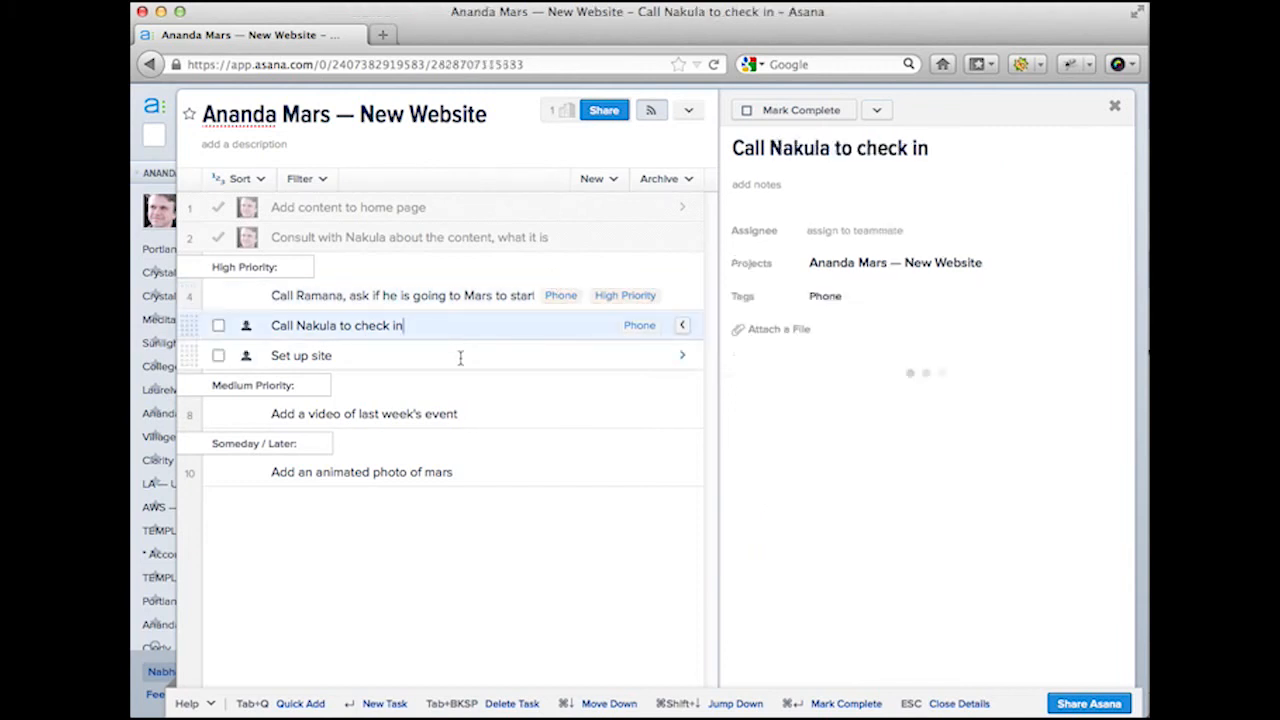
Step: Select the check-in call and Set up site tasks and tag both High Priority
left_click(460, 357, "shift")
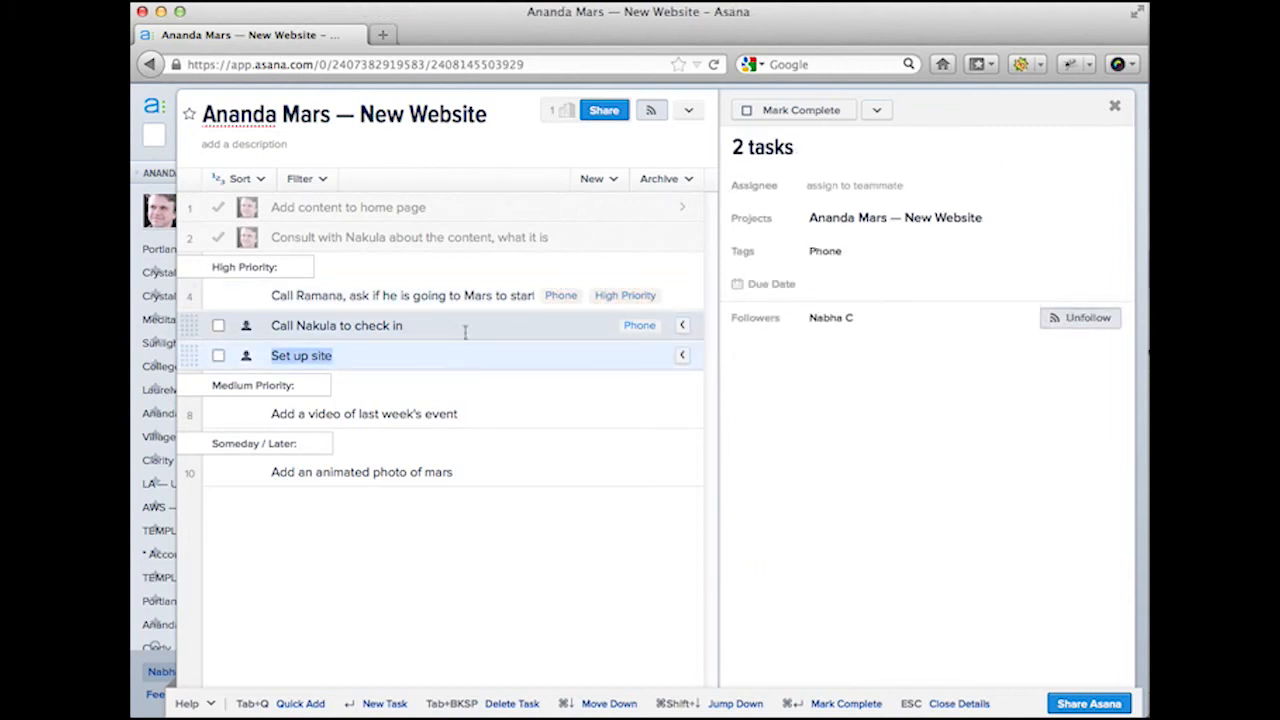
left_click(463, 330)
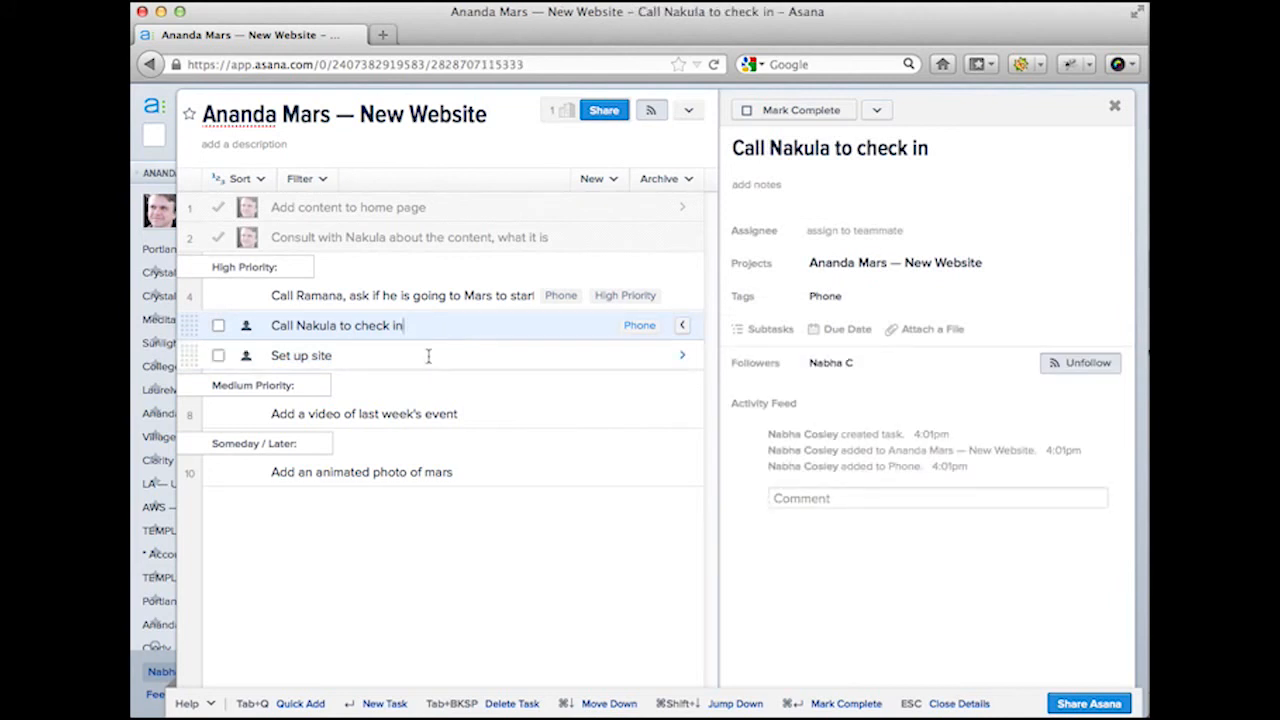
left_click(428, 356, "shift")
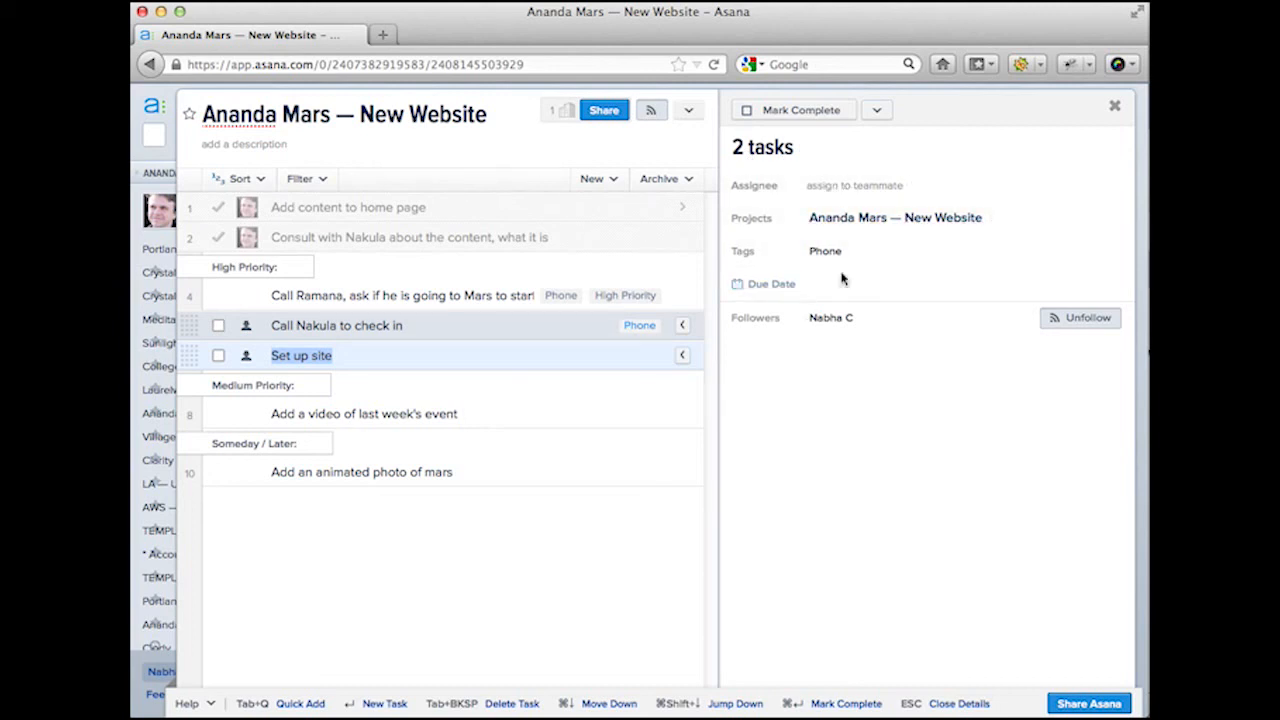
mouse_move(791, 290)
left_click(880, 251)
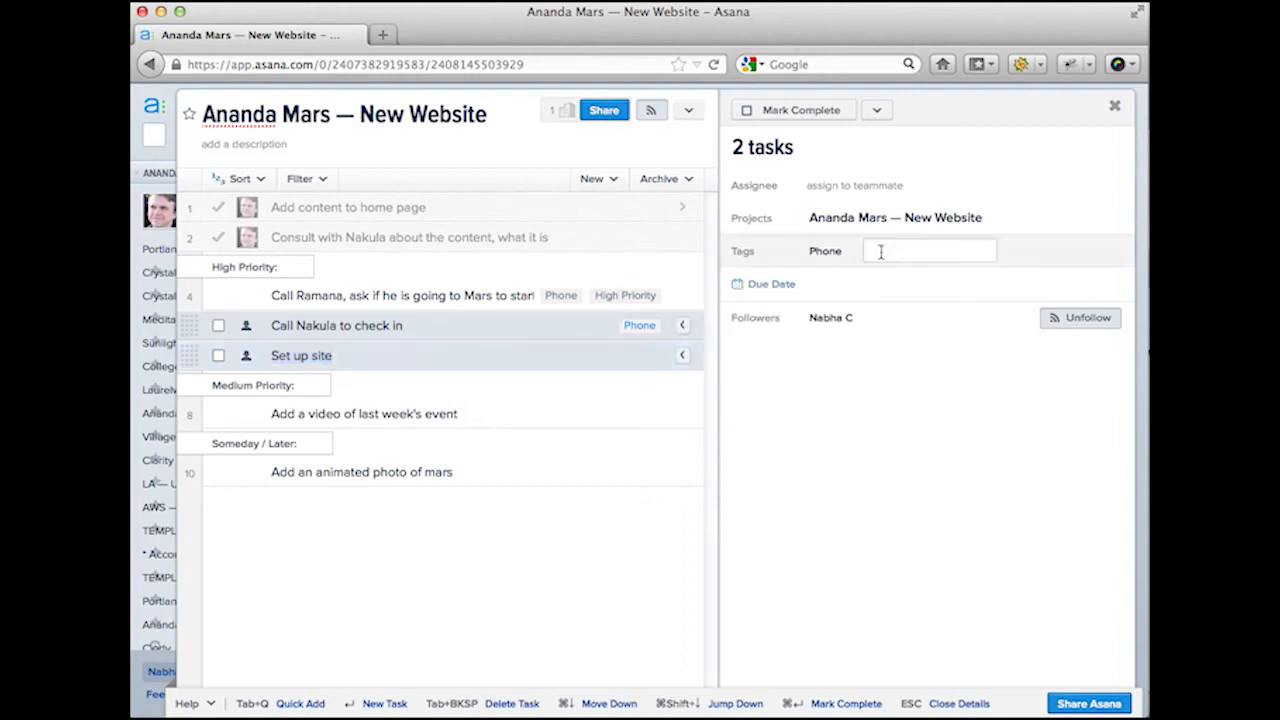
type("Highh P")
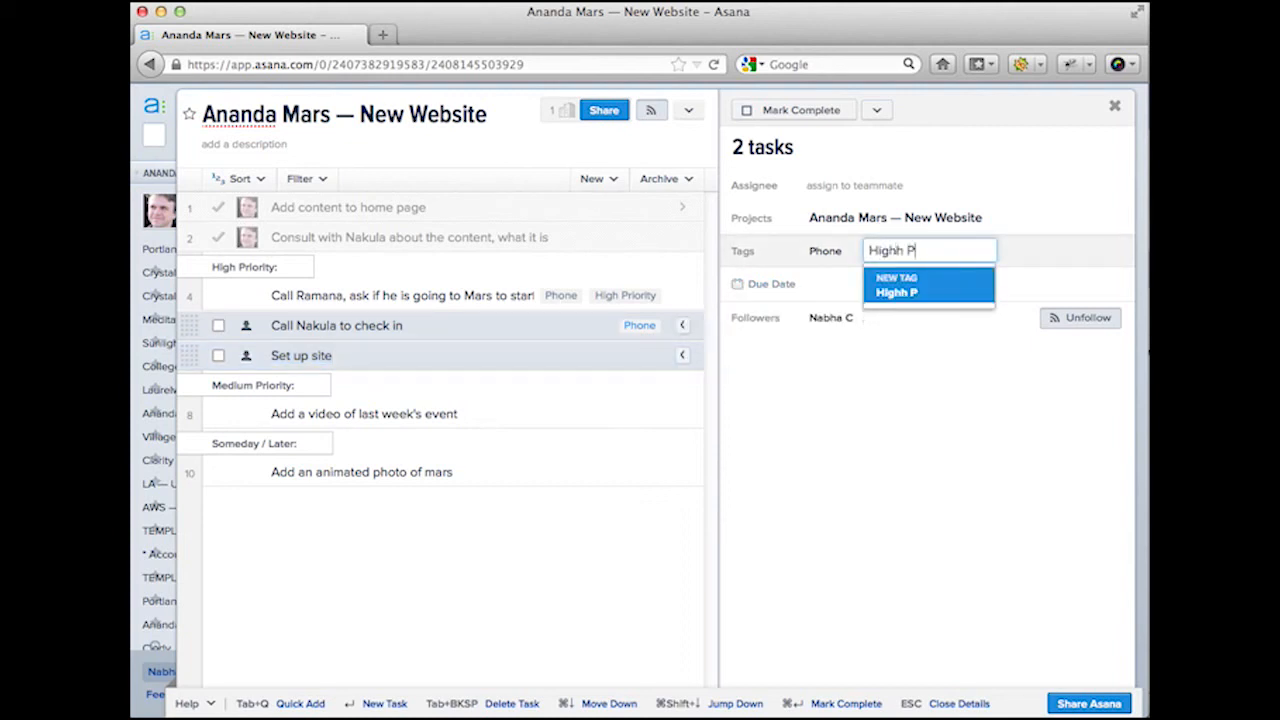
key("BackSpace")
key("BackSpace")
key("BackSpace")
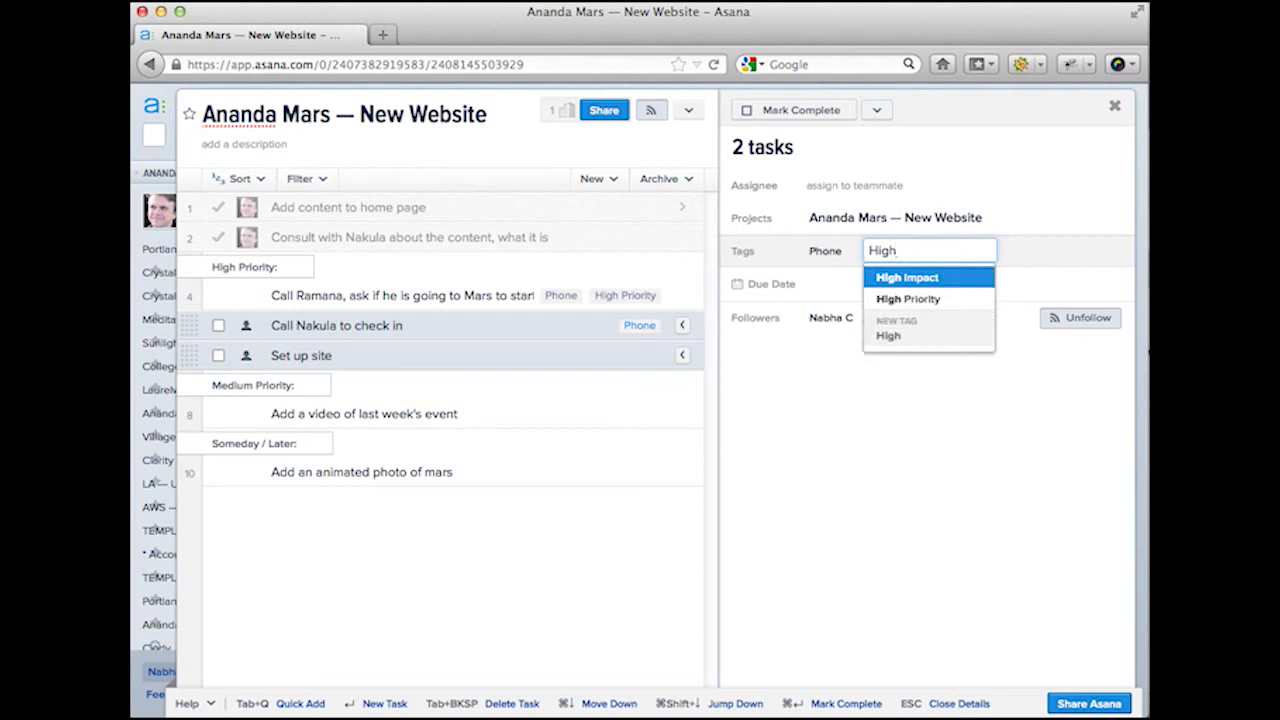
type("P")
key("Return")
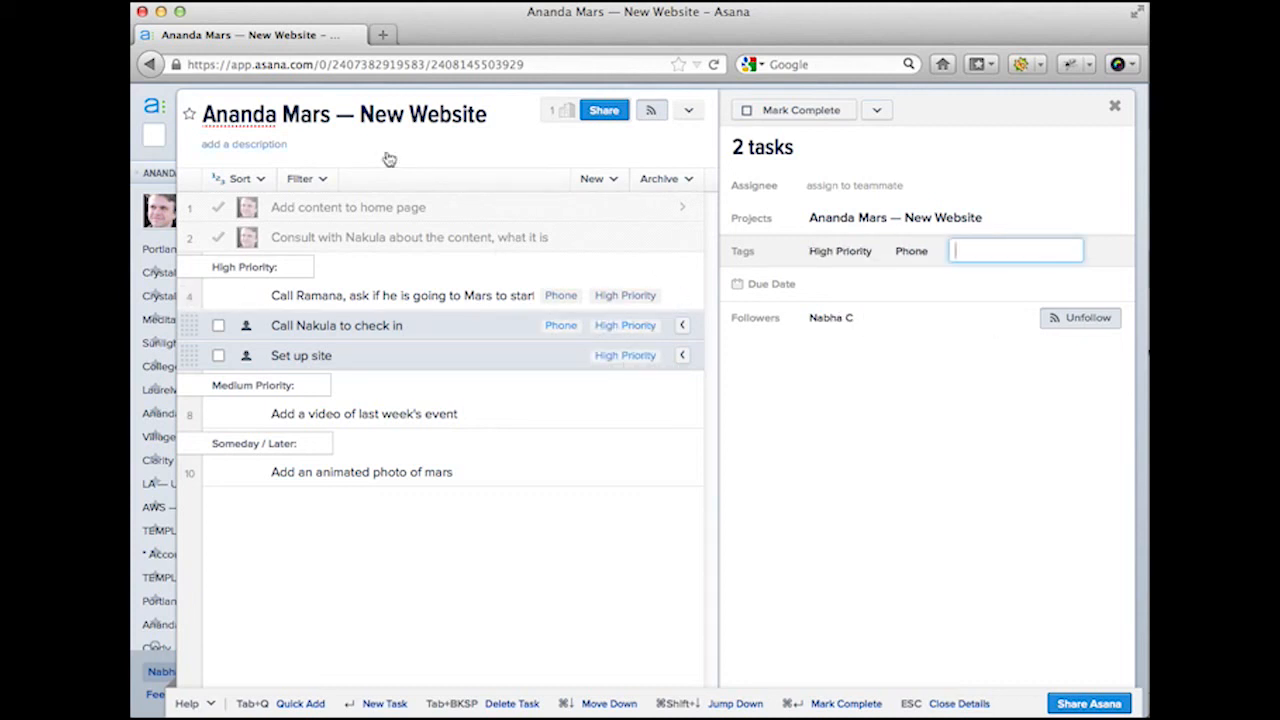
Step: Check the tag filter list, then open the top High Priority call task's details
left_click(320, 178)
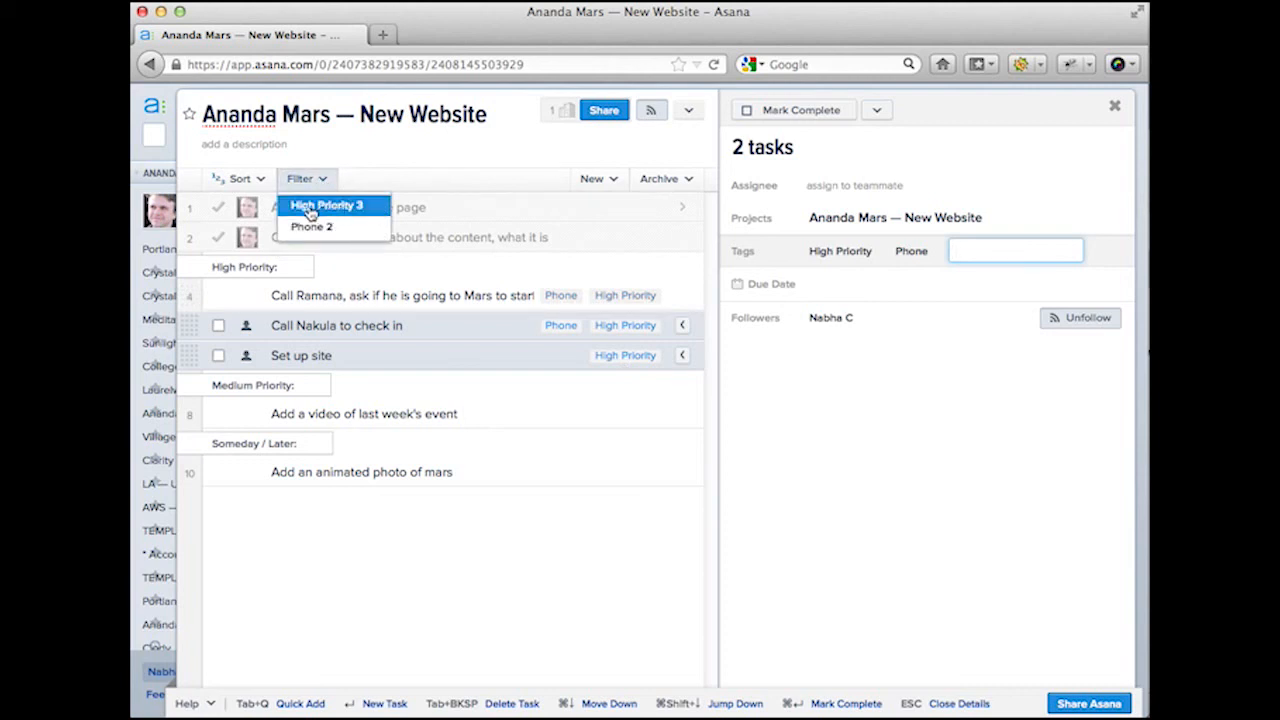
left_click(406, 163)
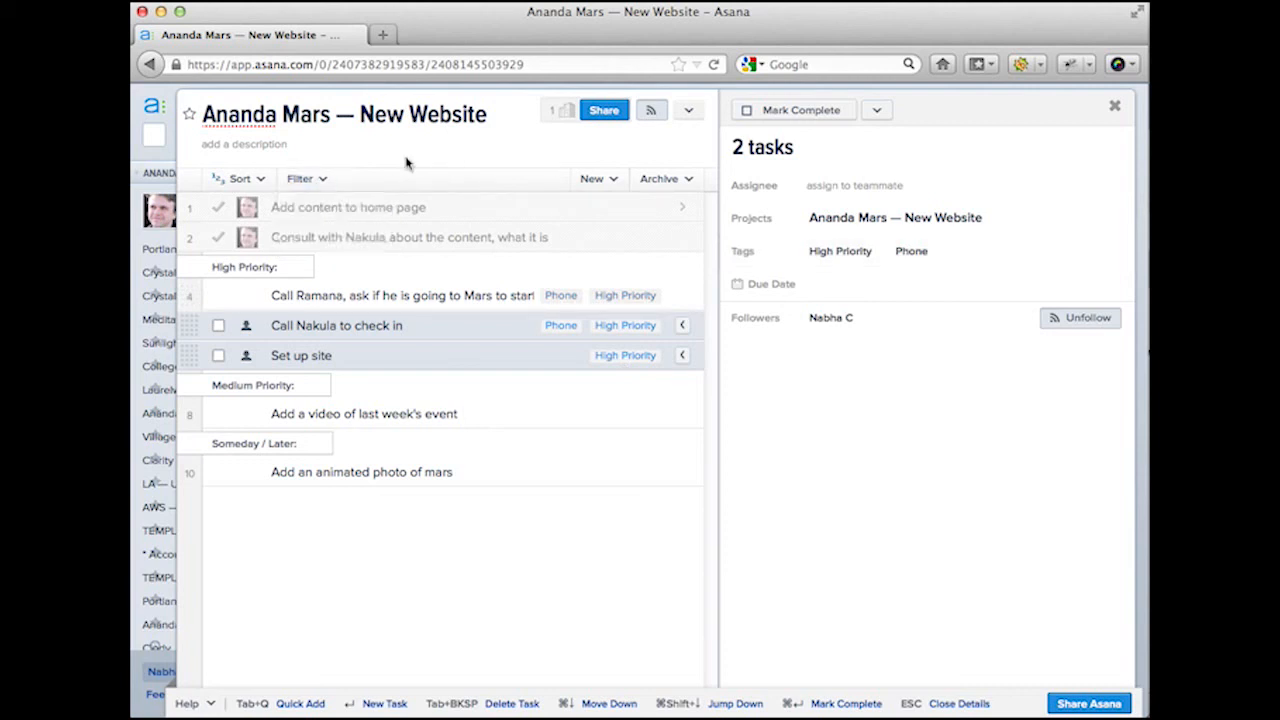
left_click(430, 340)
left_click(276, 298)
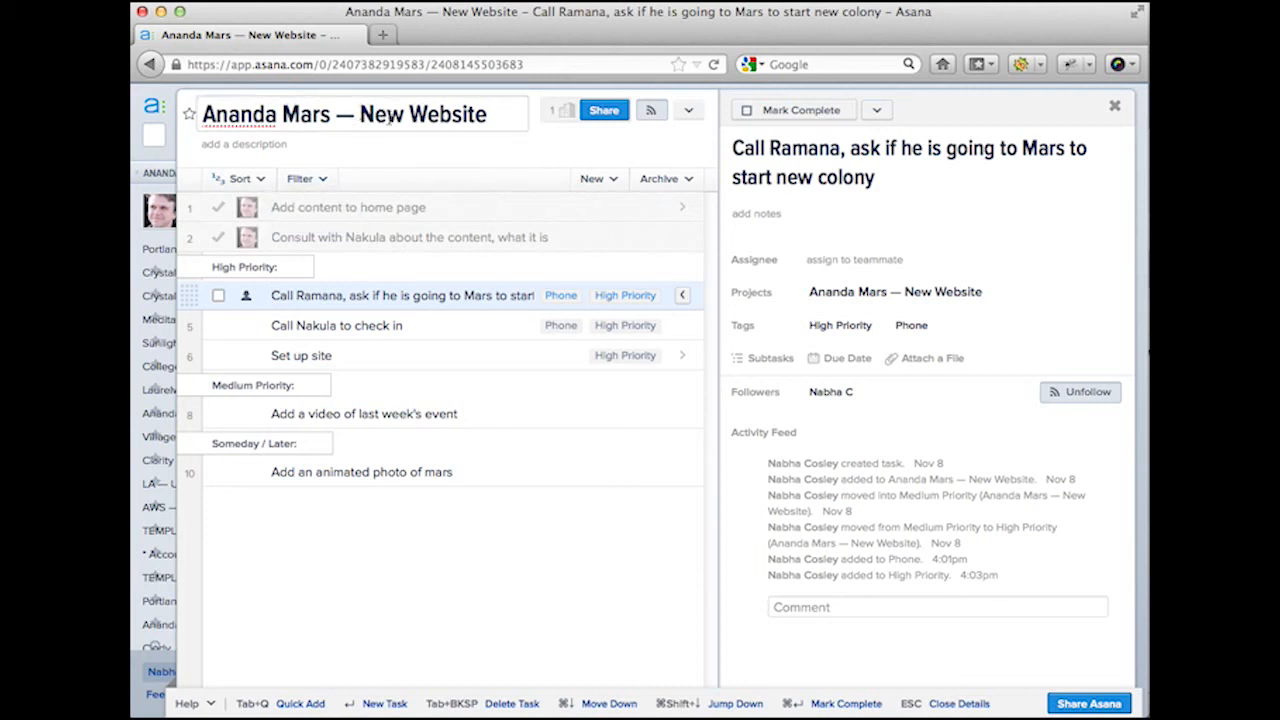
Step: Create a blank project named New Project from the sidebar's PROJECTS list
mouse_move(158, 298)
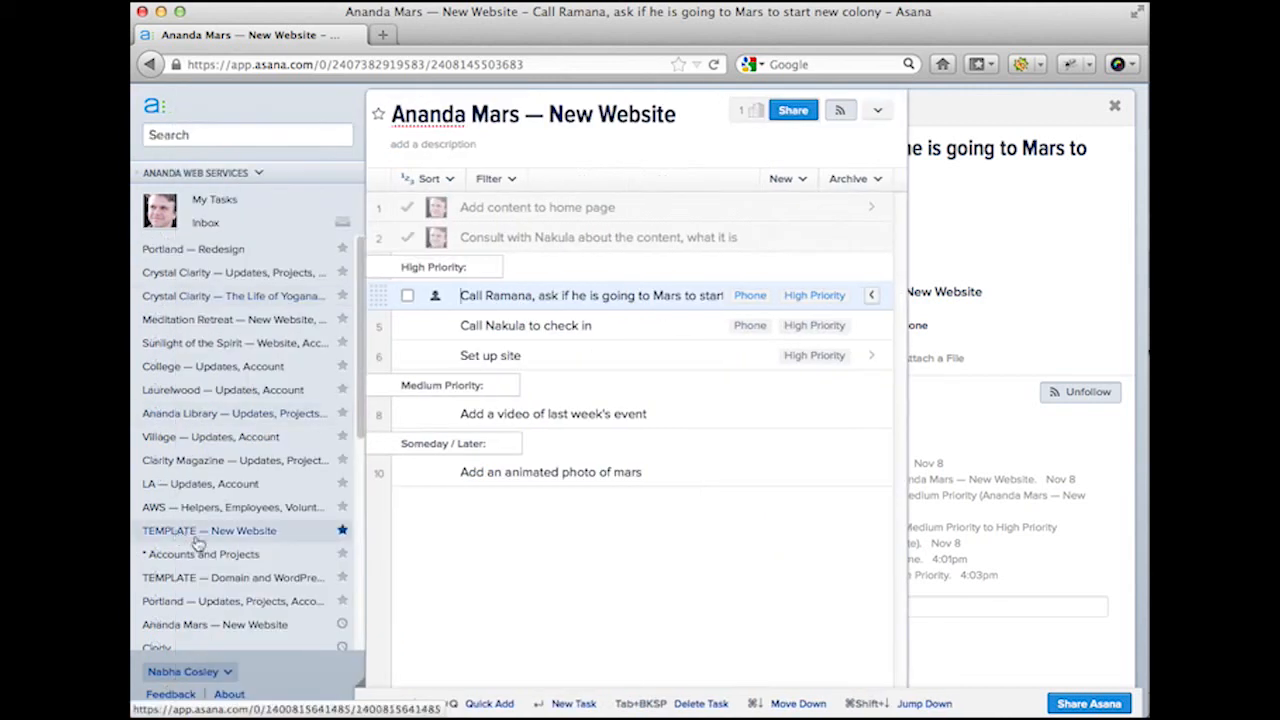
scroll(205, 530, "down", 8)
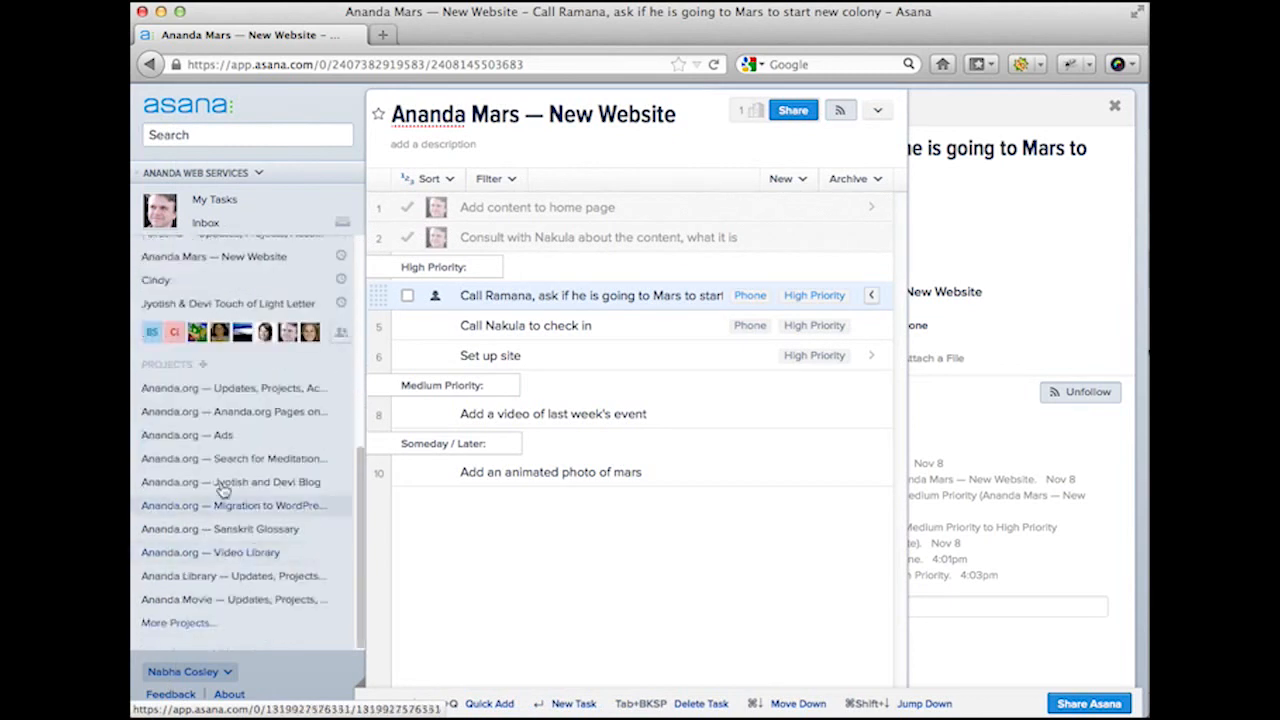
left_click(204, 364)
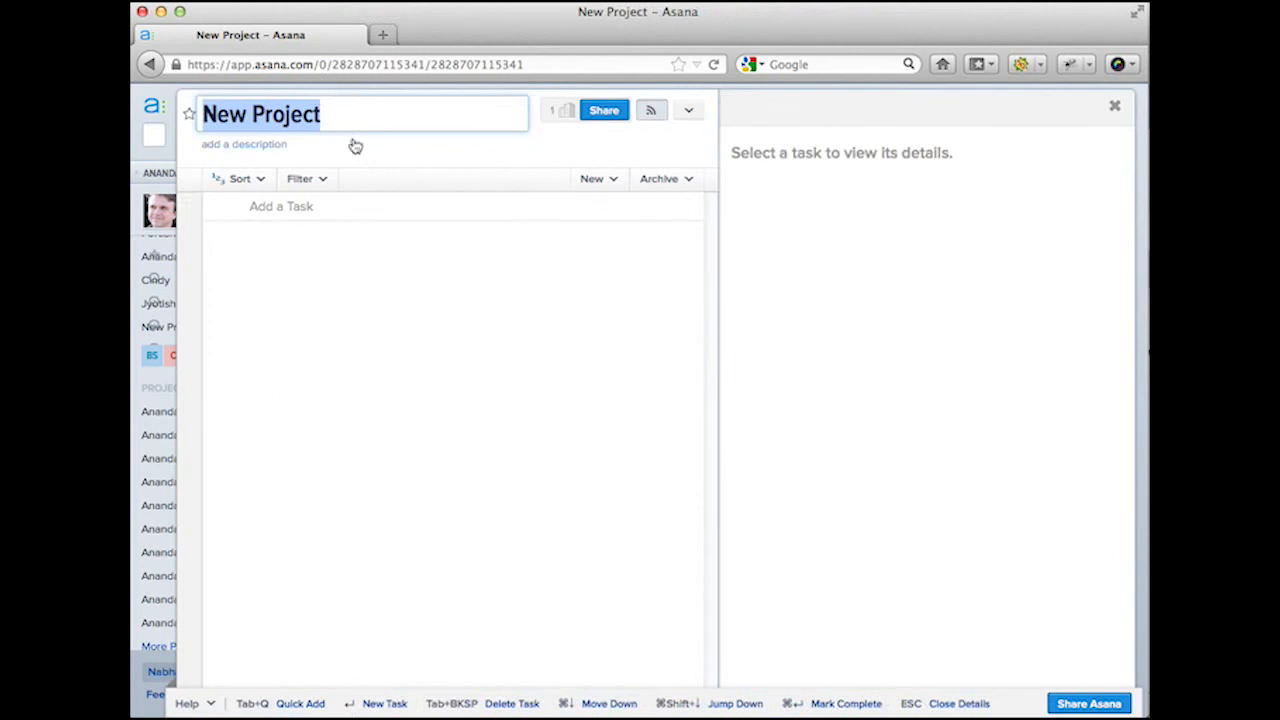
Step: Go back to the Ananda Mars — New Website task list and scroll through it
left_click(150, 65)
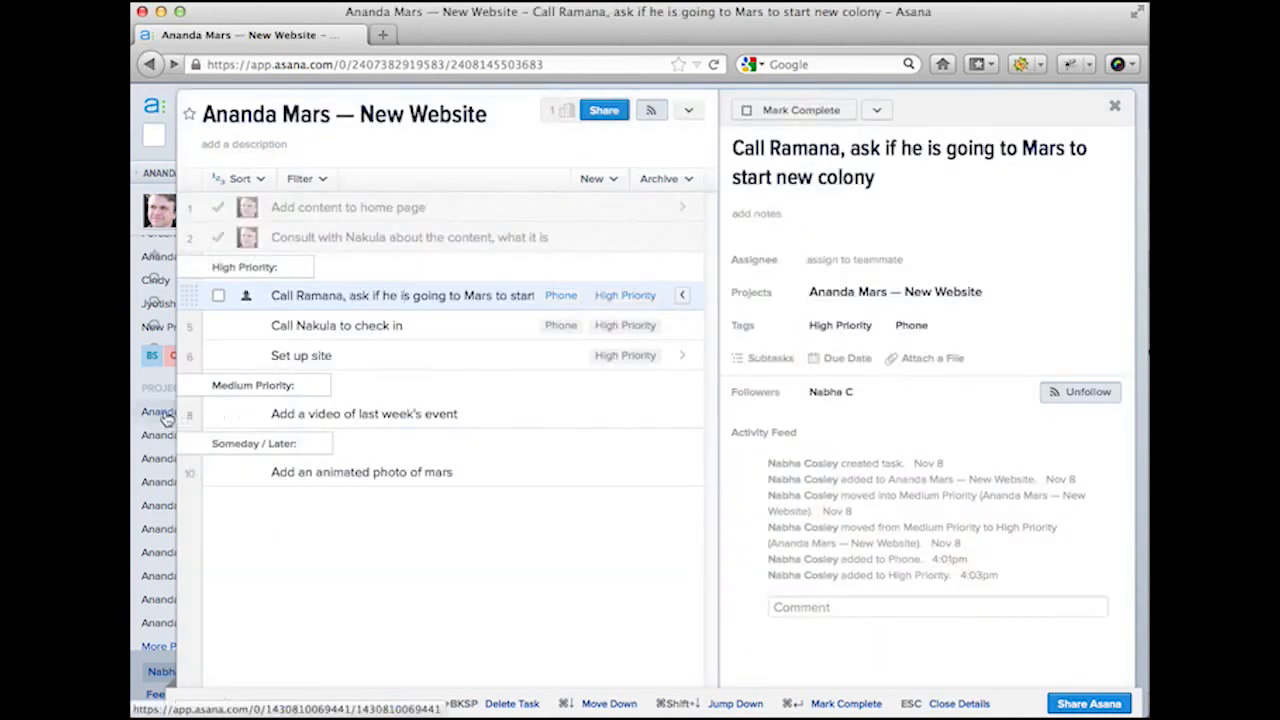
mouse_move(160, 525)
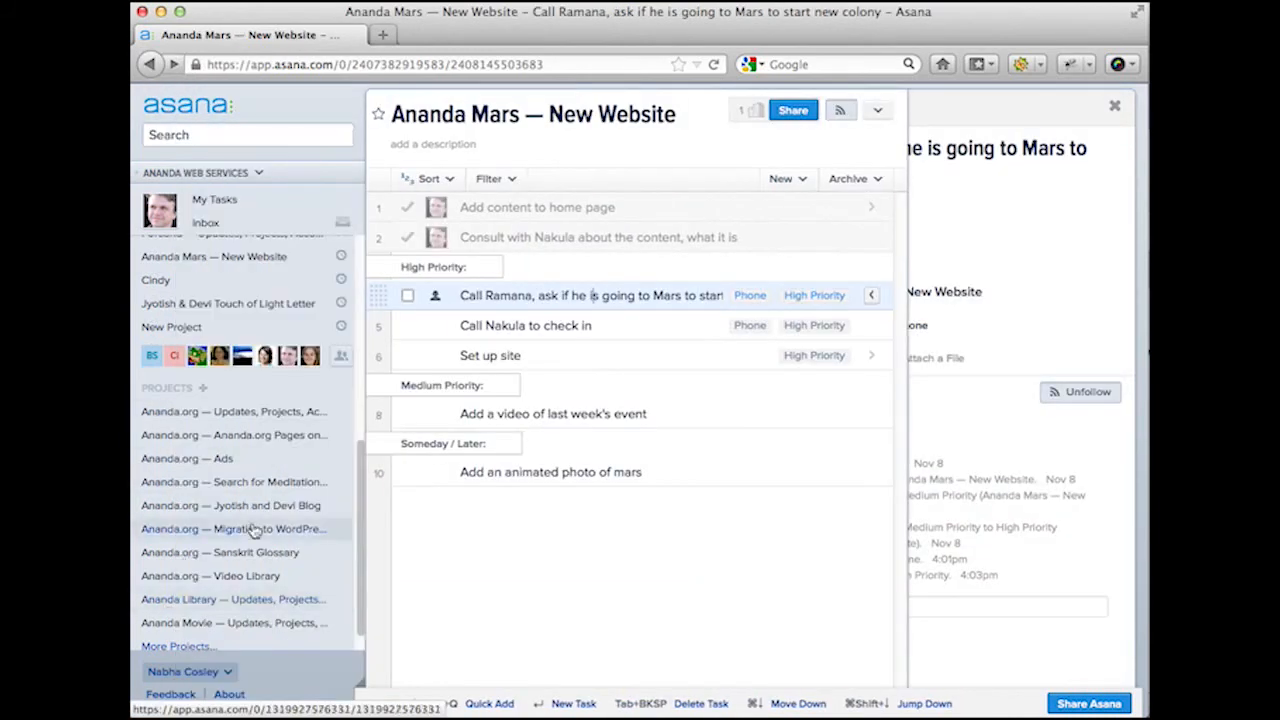
scroll(255, 530, "down", 1)
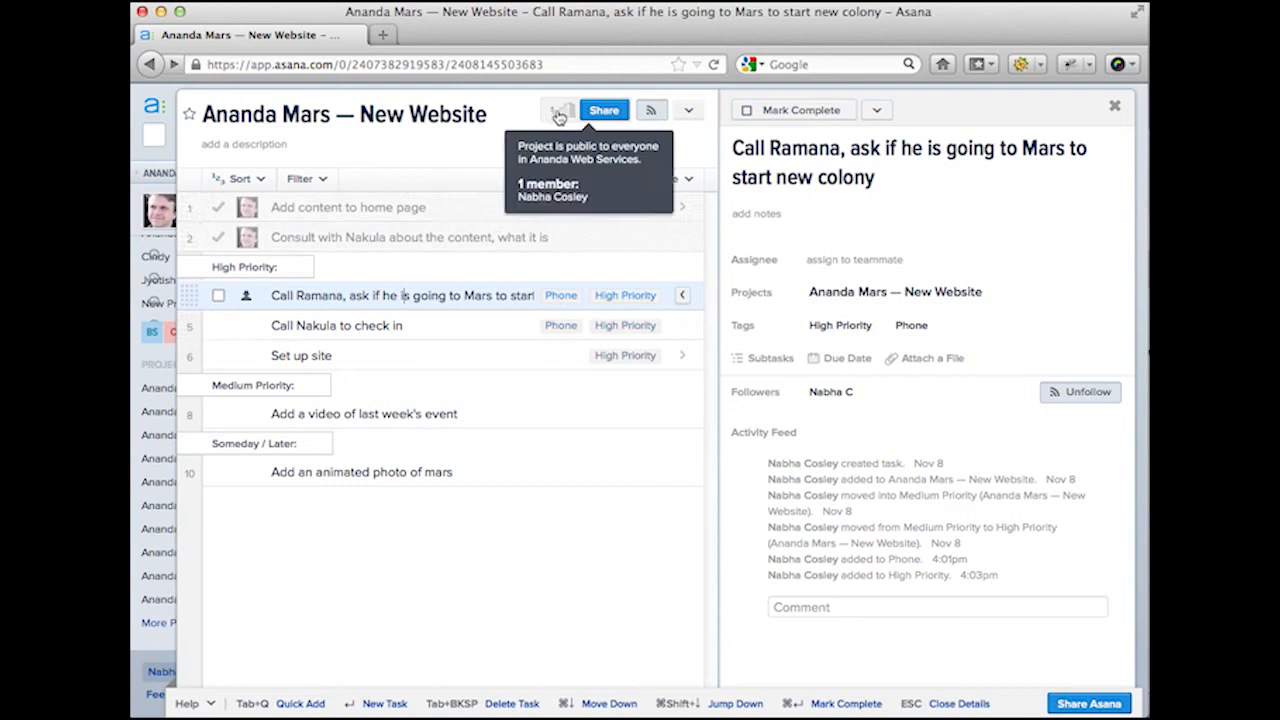
Step: Share the Ananda Mars — New Website project with Ananda Web Services and make them a follower
left_click(605, 111)
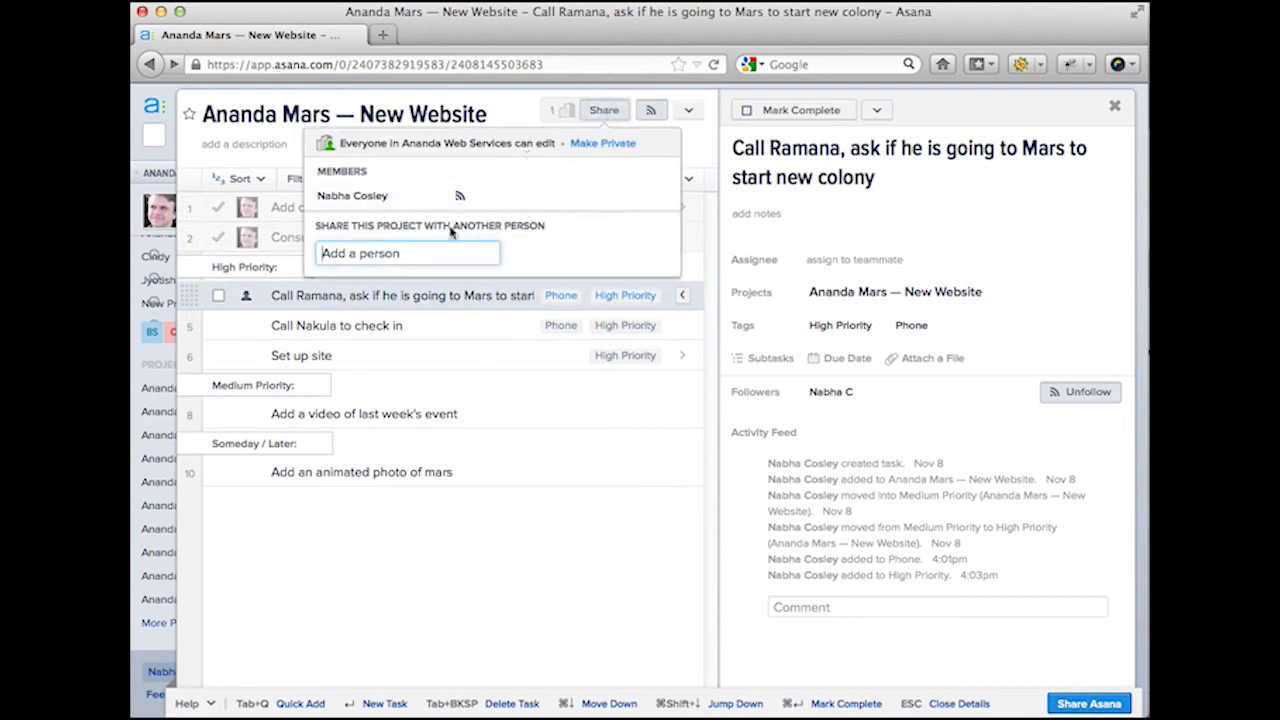
left_click(405, 250)
type("Ananda Web")
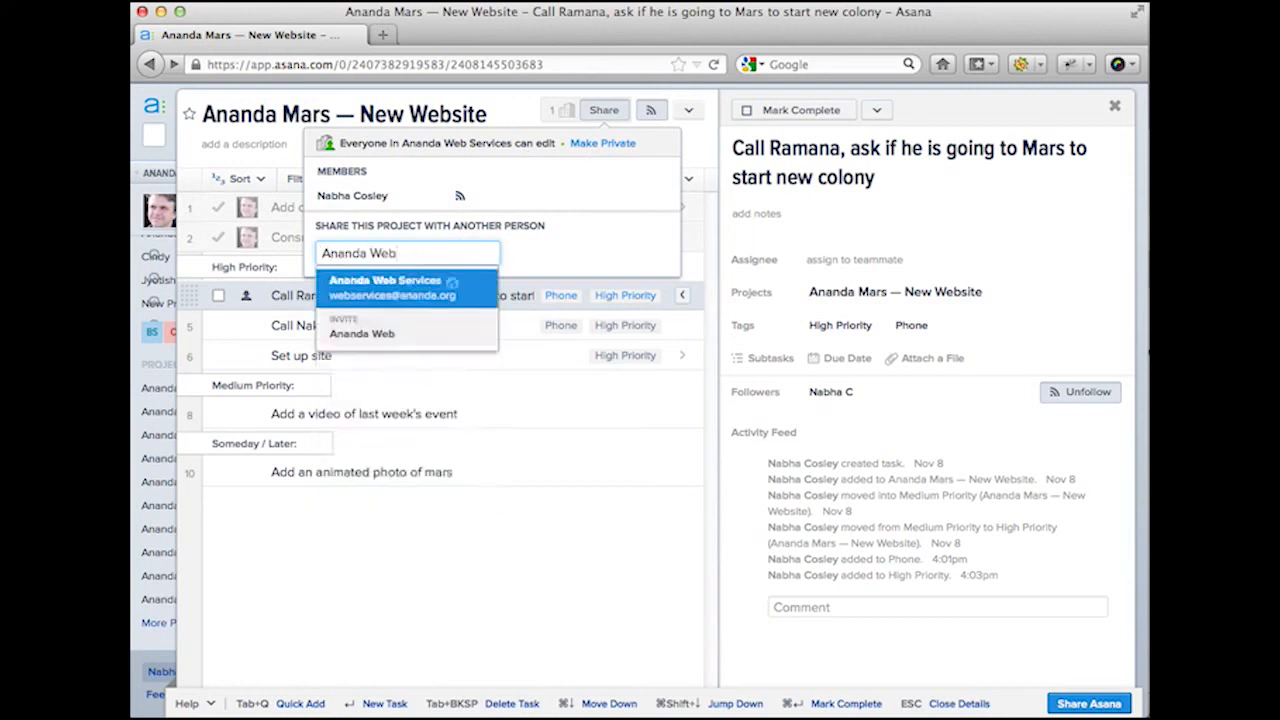
left_click(390, 286)
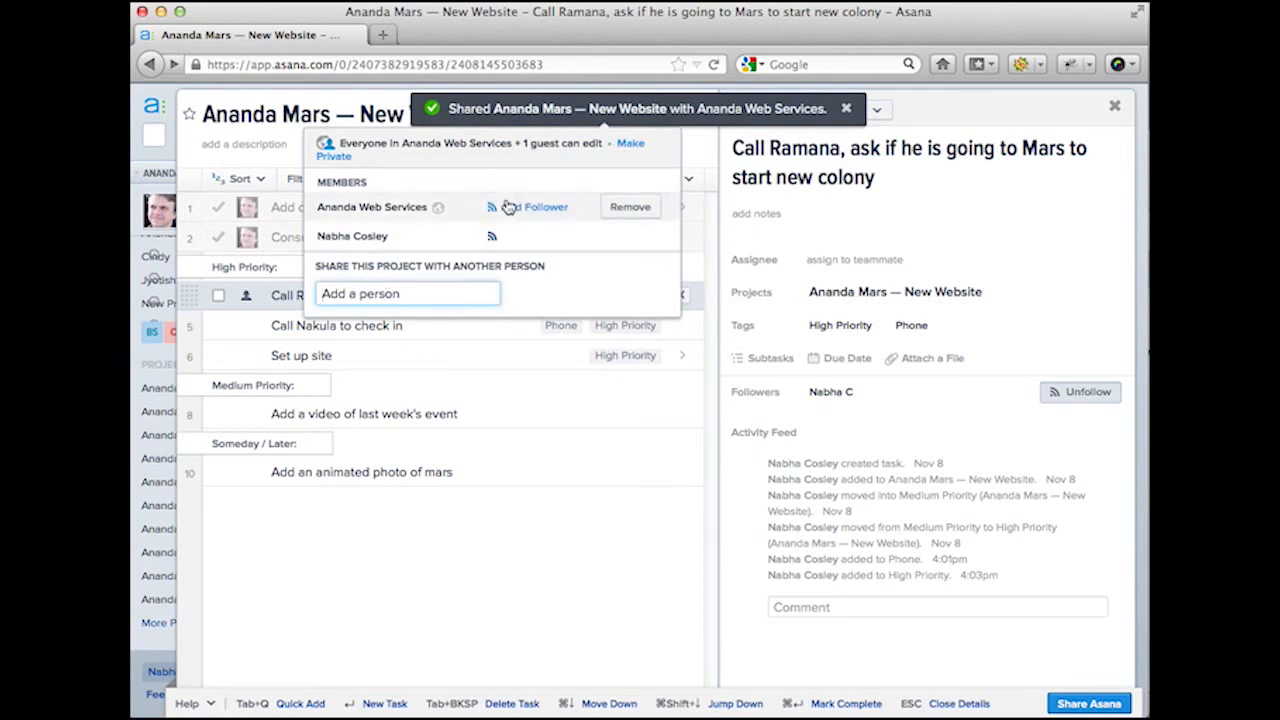
left_click(510, 209)
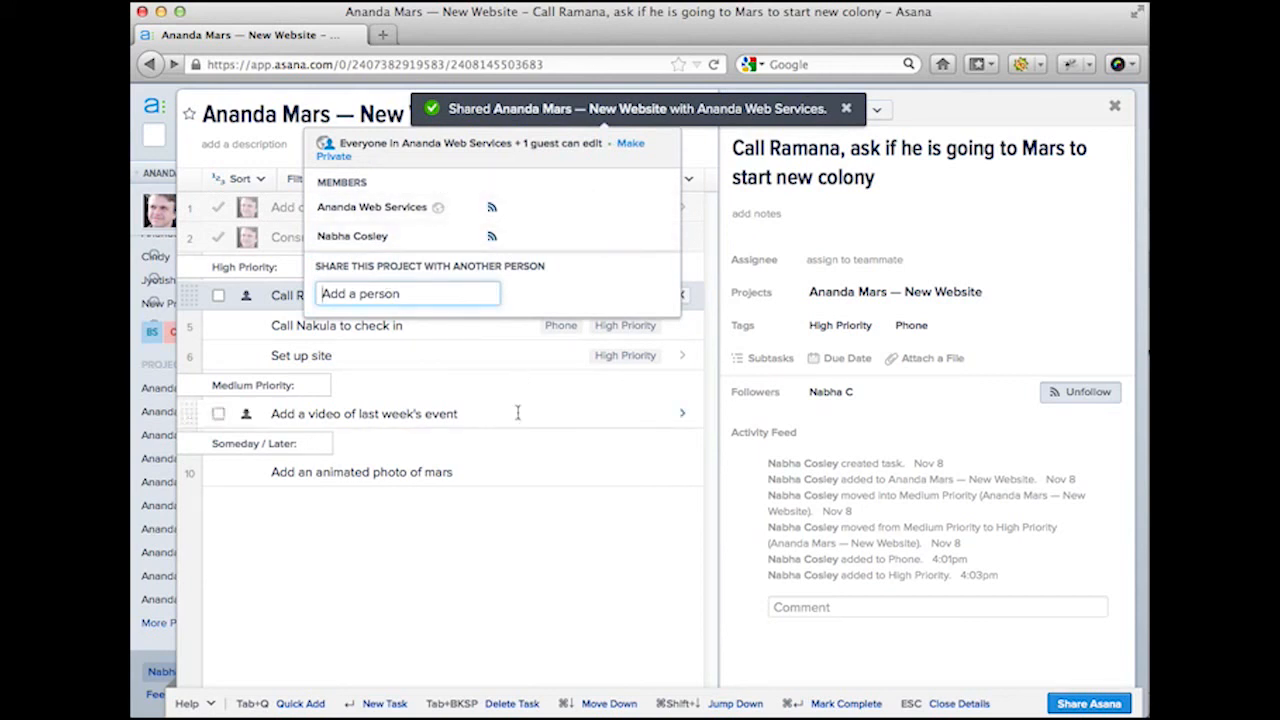
left_click(459, 601)
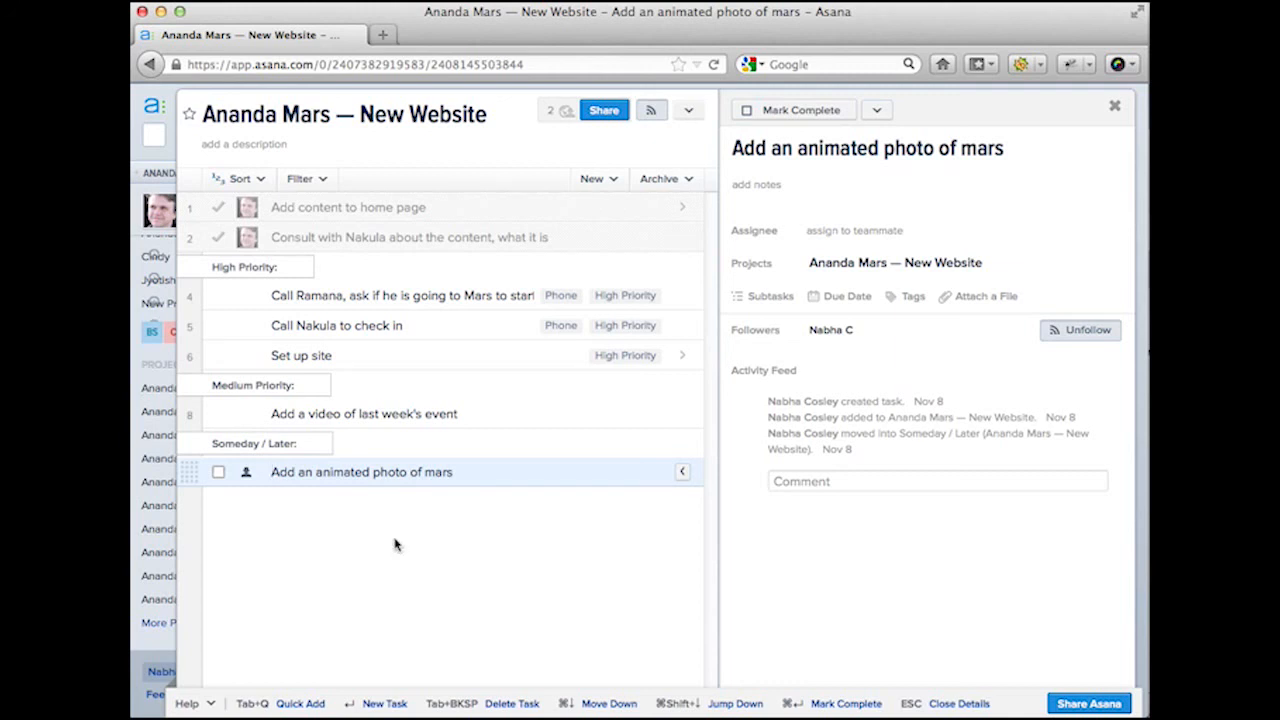
left_click(302, 150)
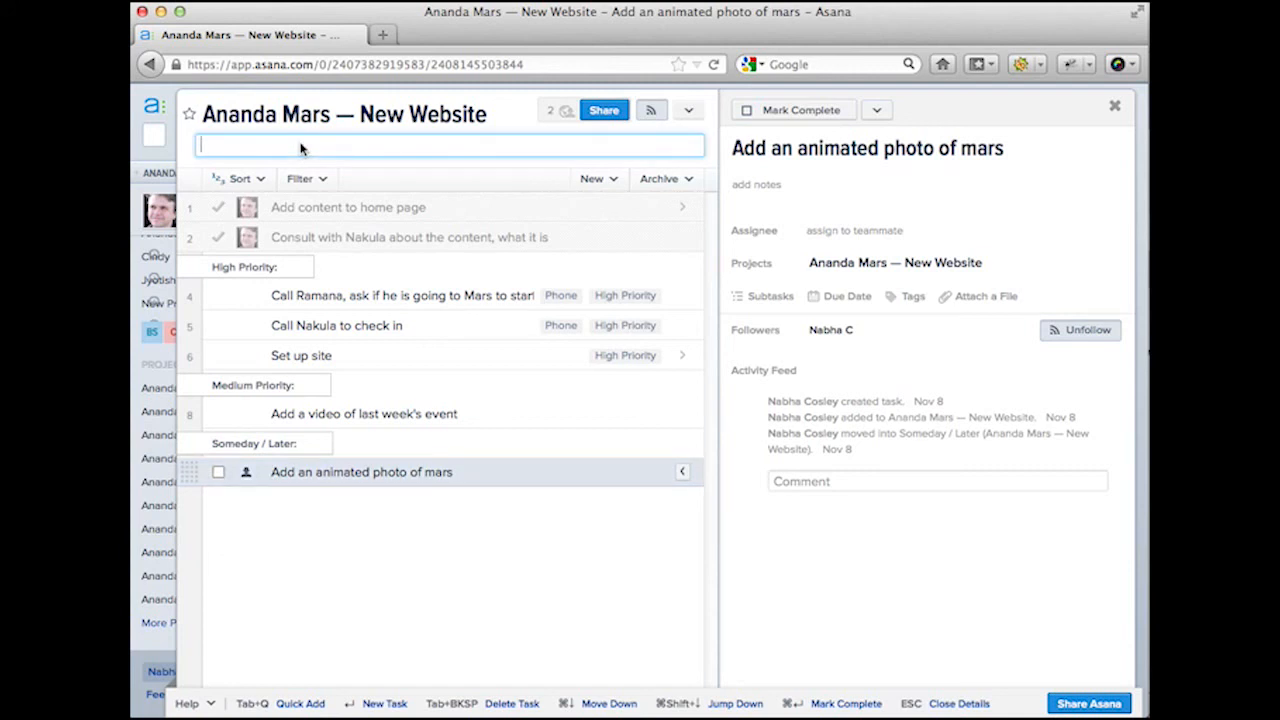
type("Project manage")
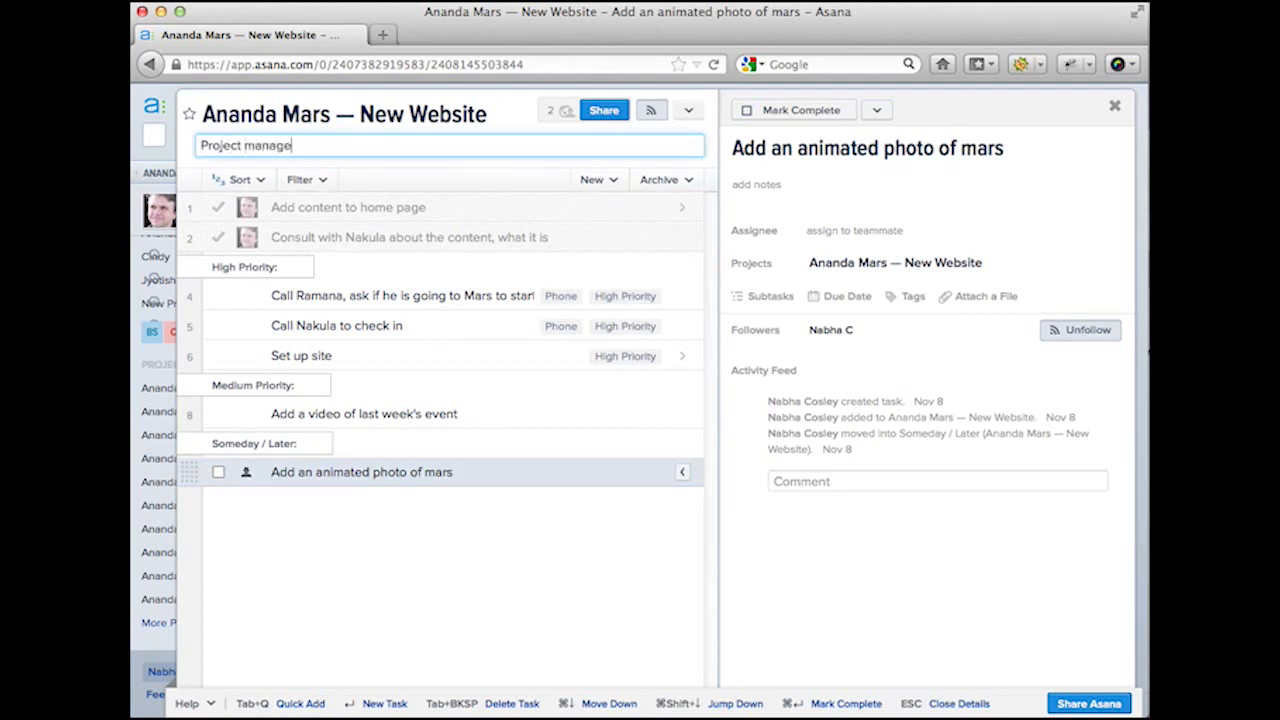
type("r:")
key("Return")
type("C")
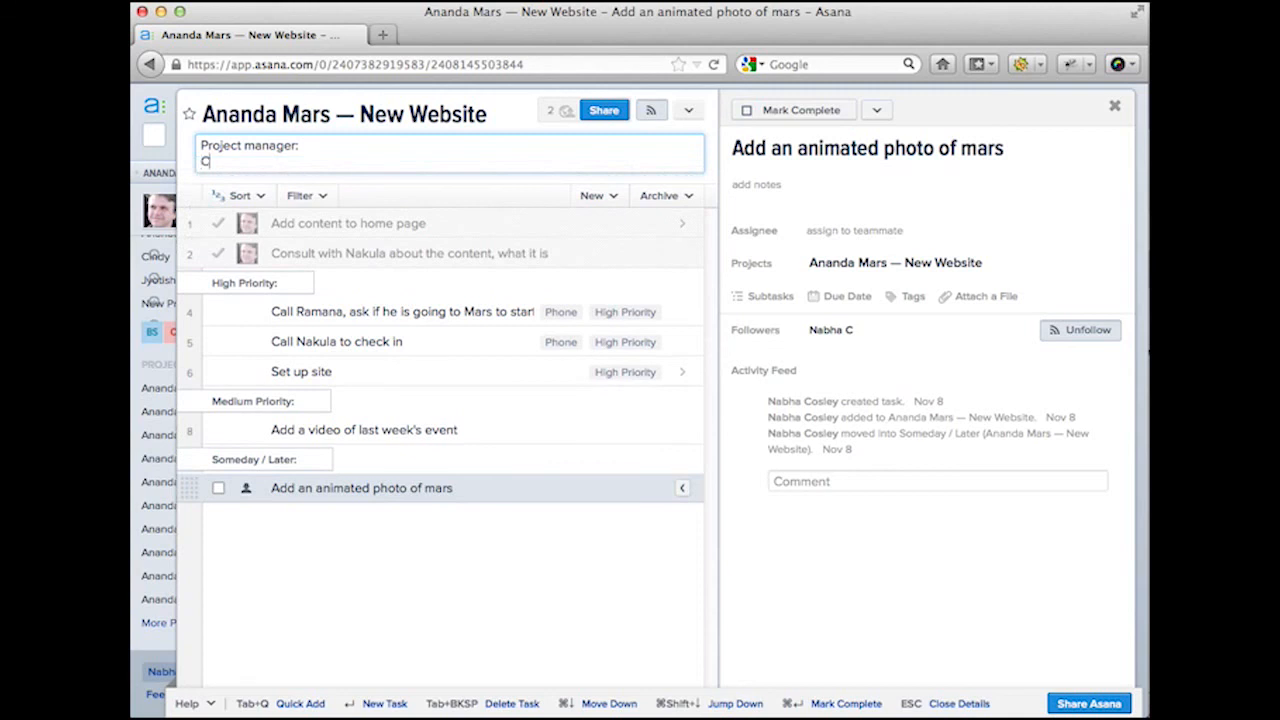
type("lient contact:")
key("Return")
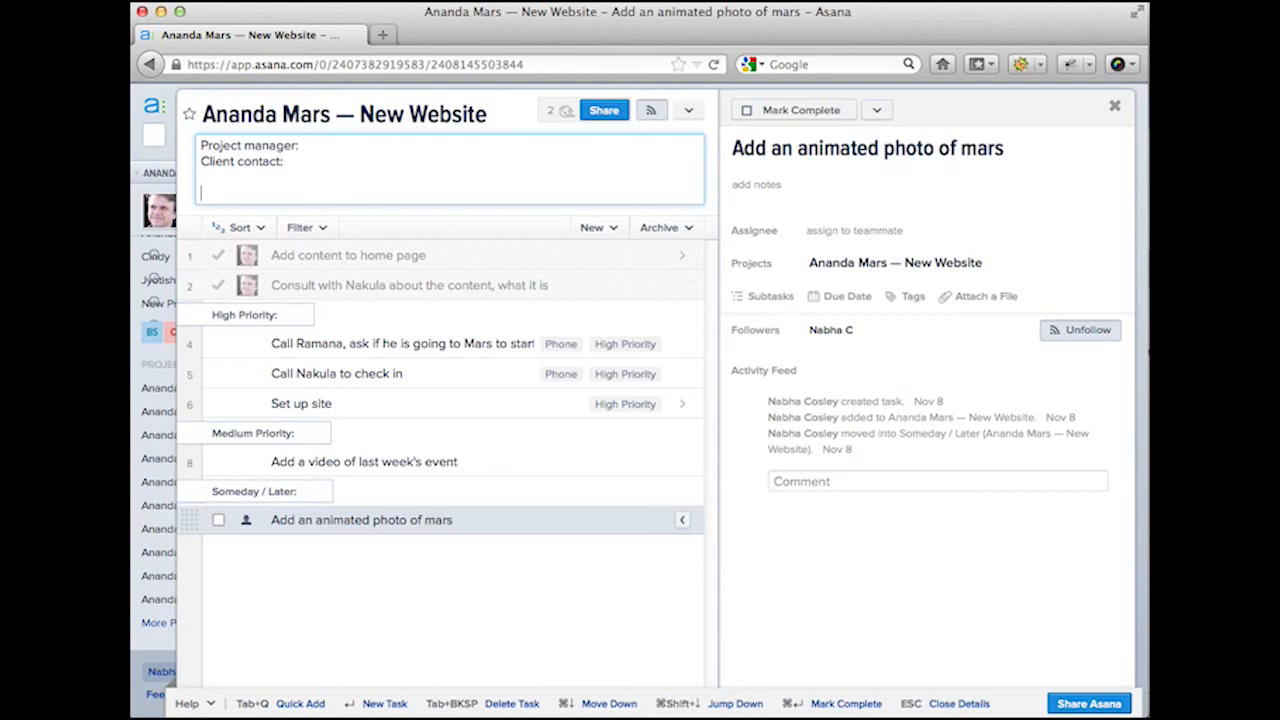
type("Description: Creating")
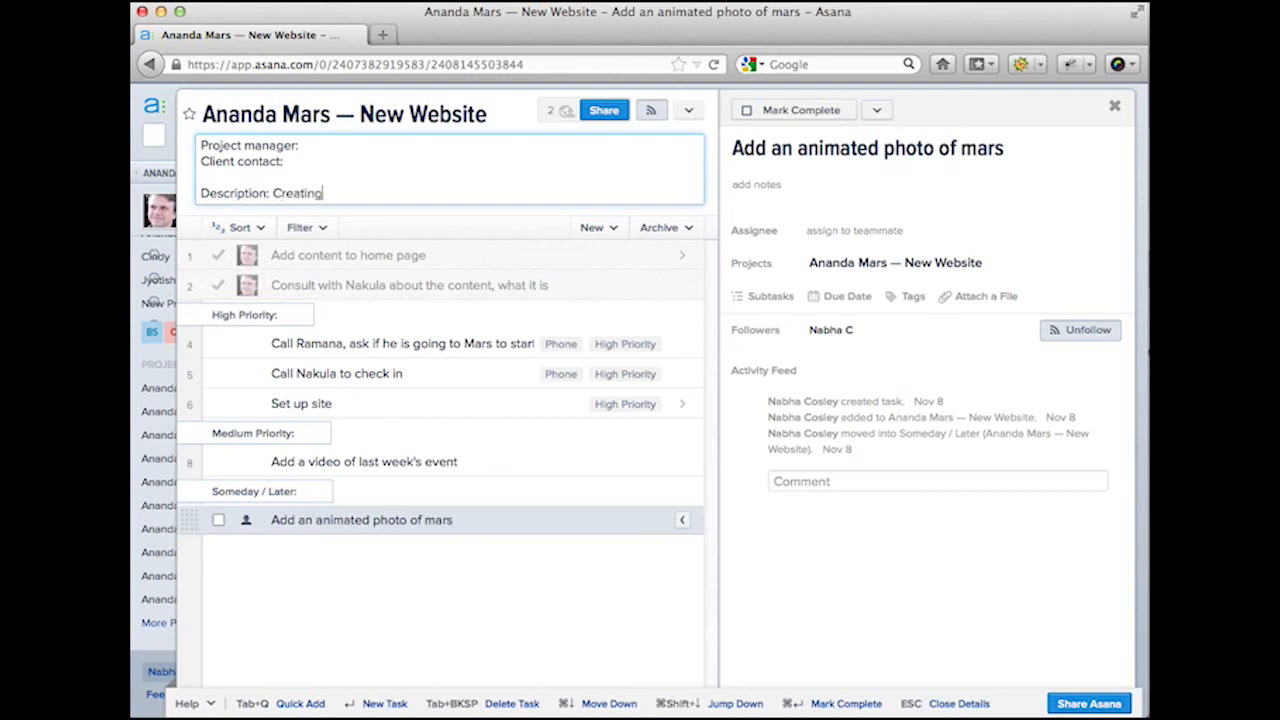
type(" a new ")
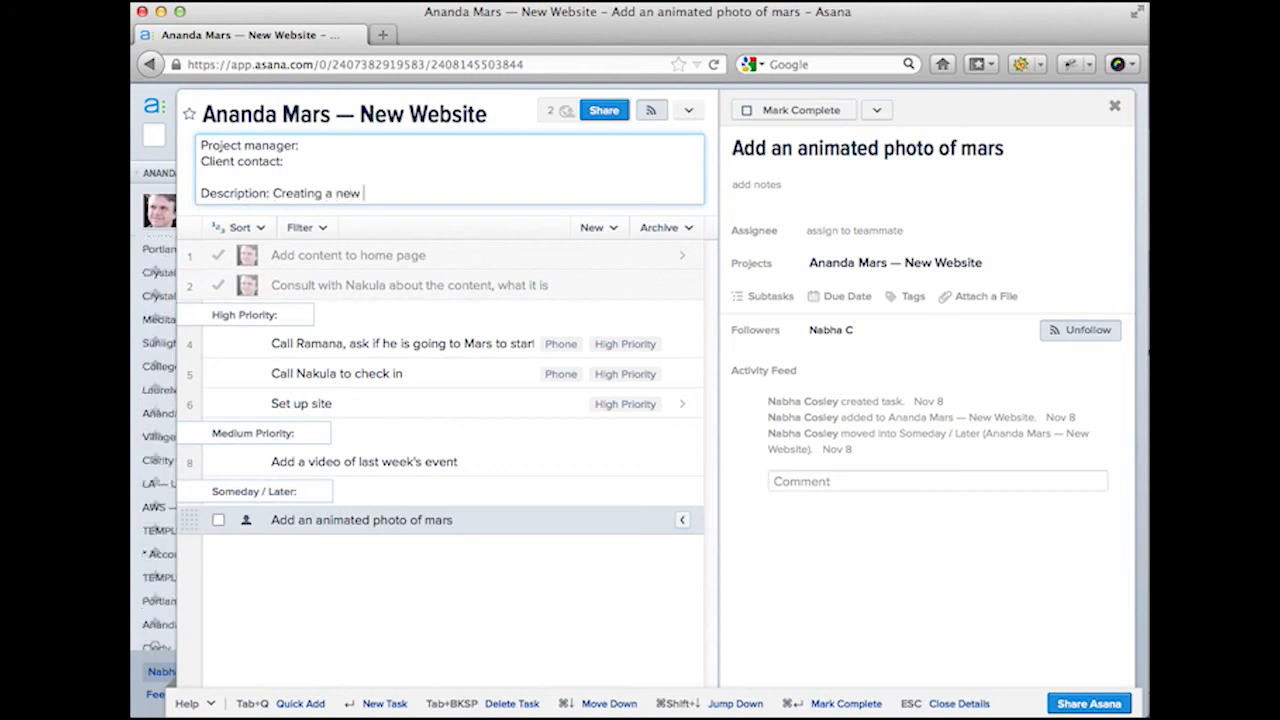
type("website for a colony on")
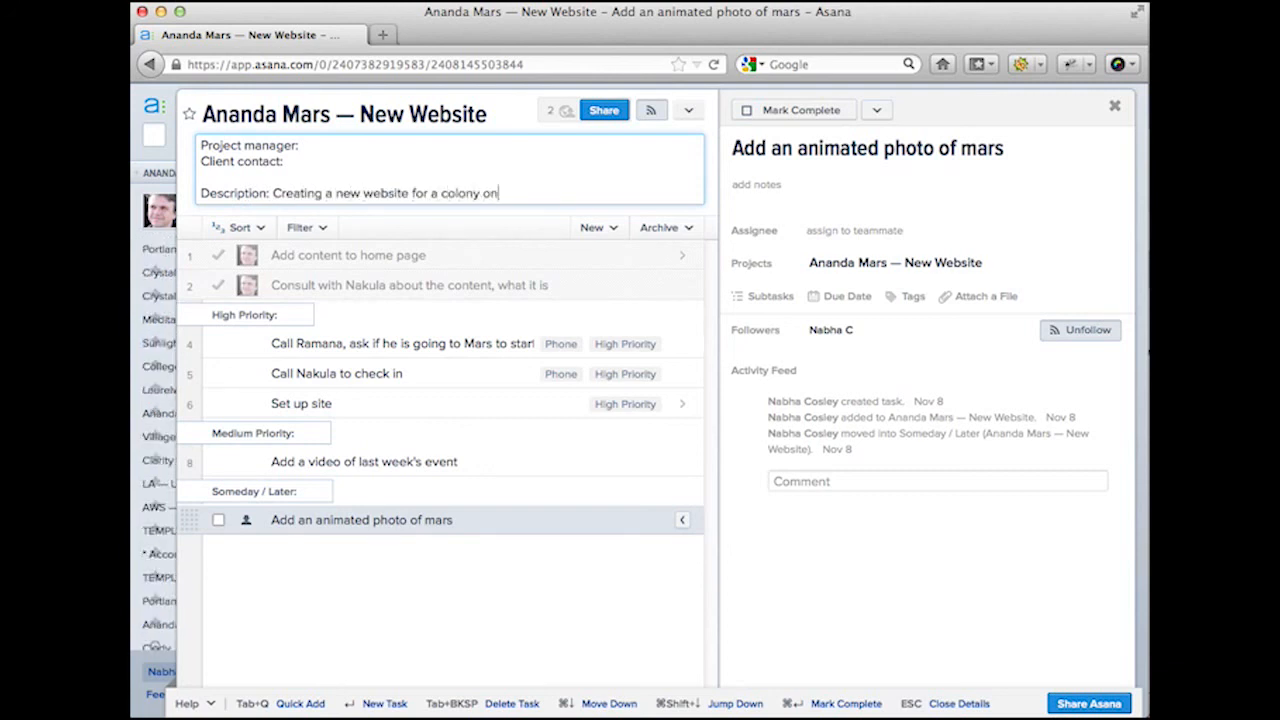
type(" Mars.")
left_click(344, 588)
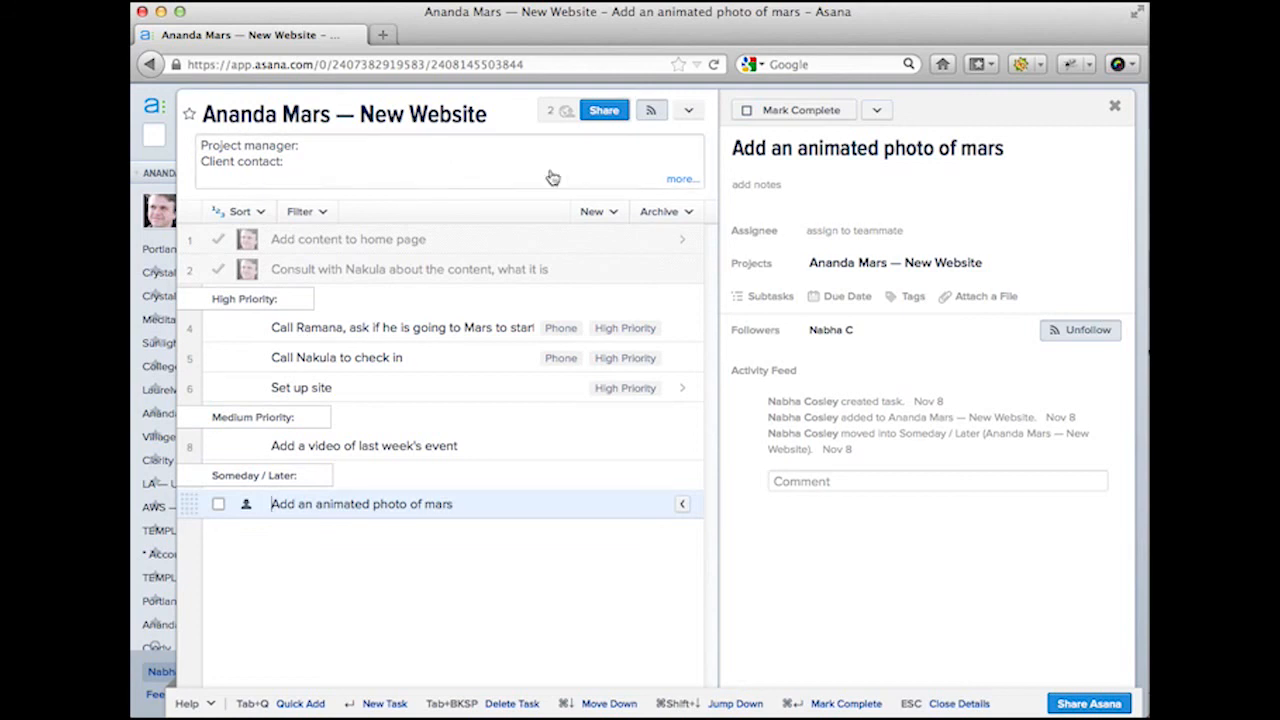
left_click(586, 175)
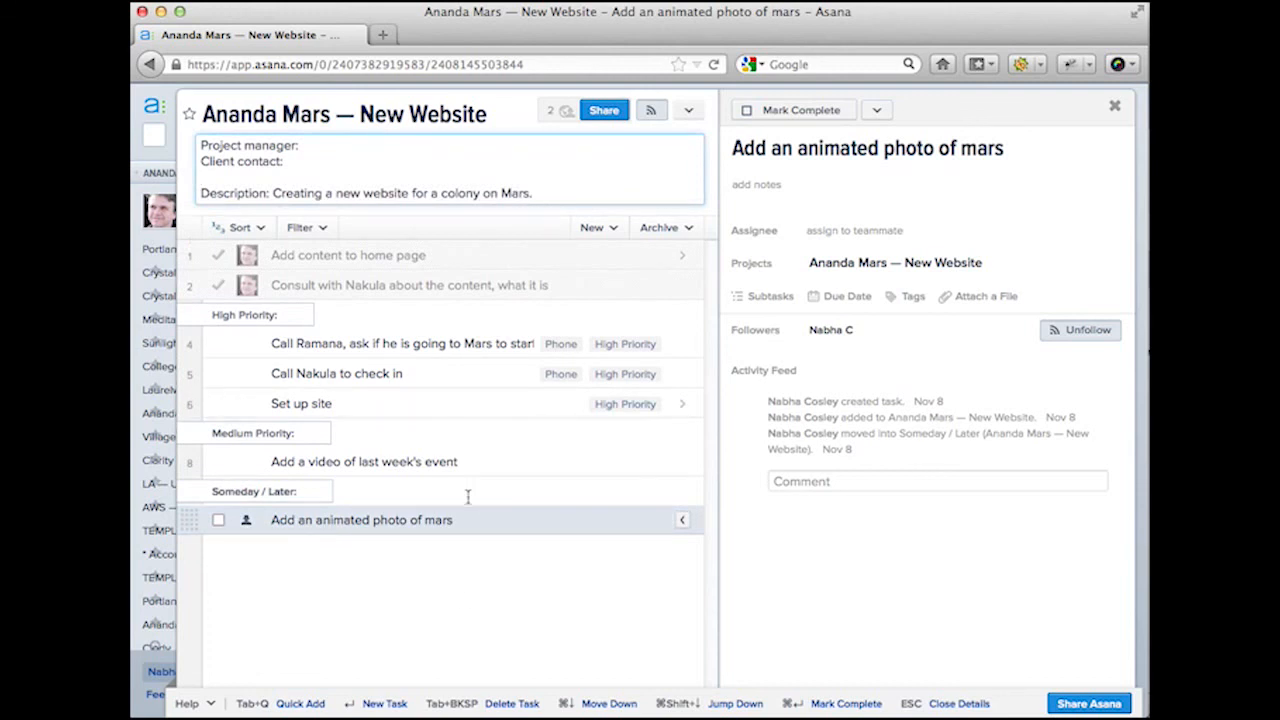
left_click(461, 599)
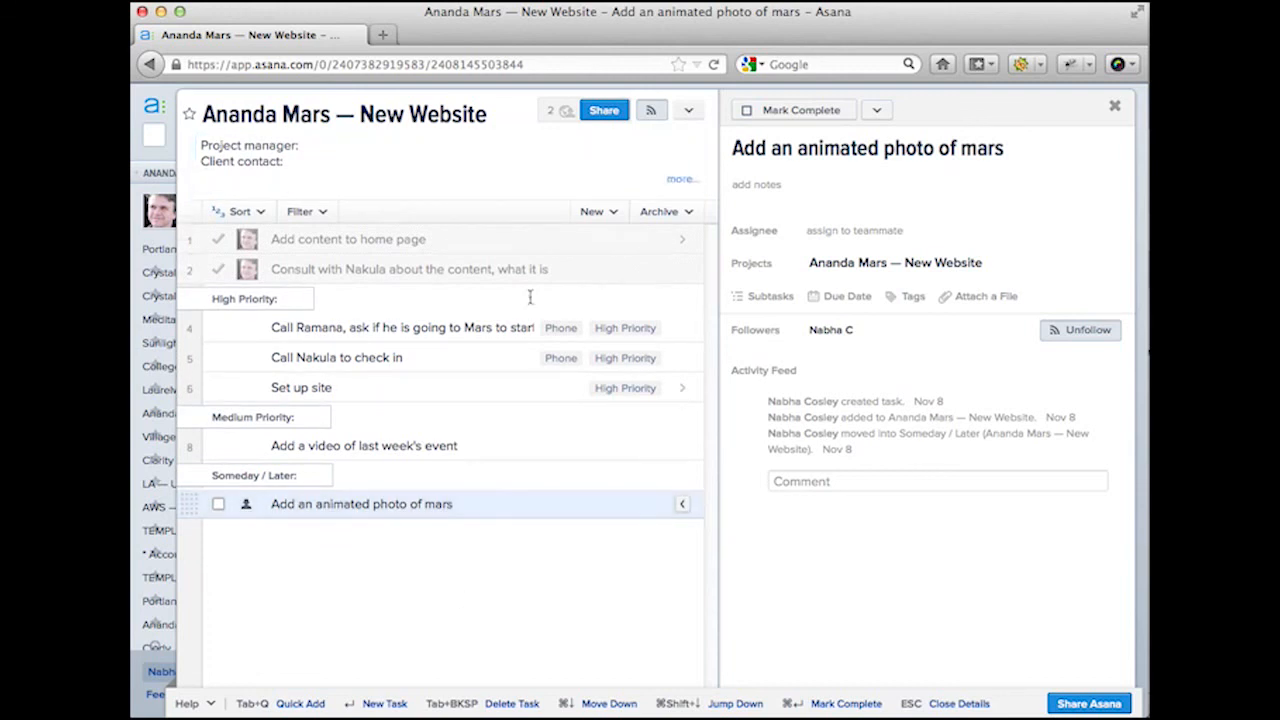
left_click(652, 187)
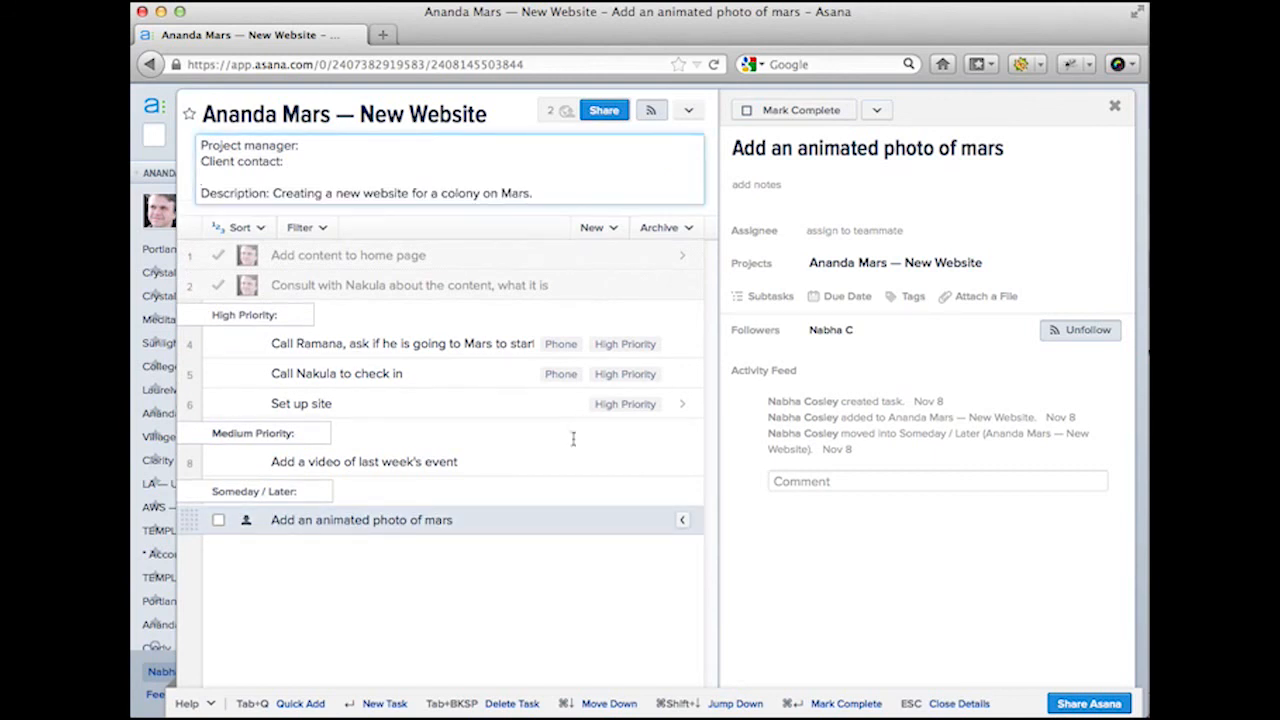
left_click(545, 606)
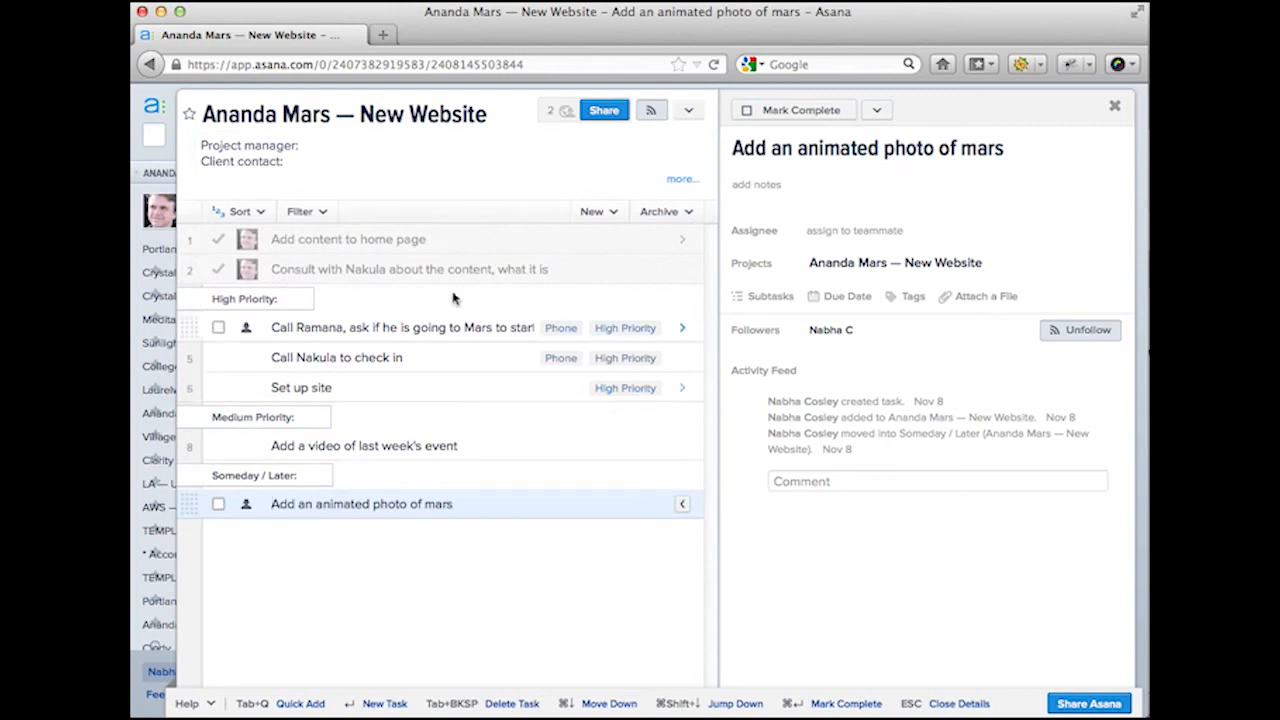
Step: Archive the two completed tasks, then turn on Show archived tasks in the list
left_click(415, 240)
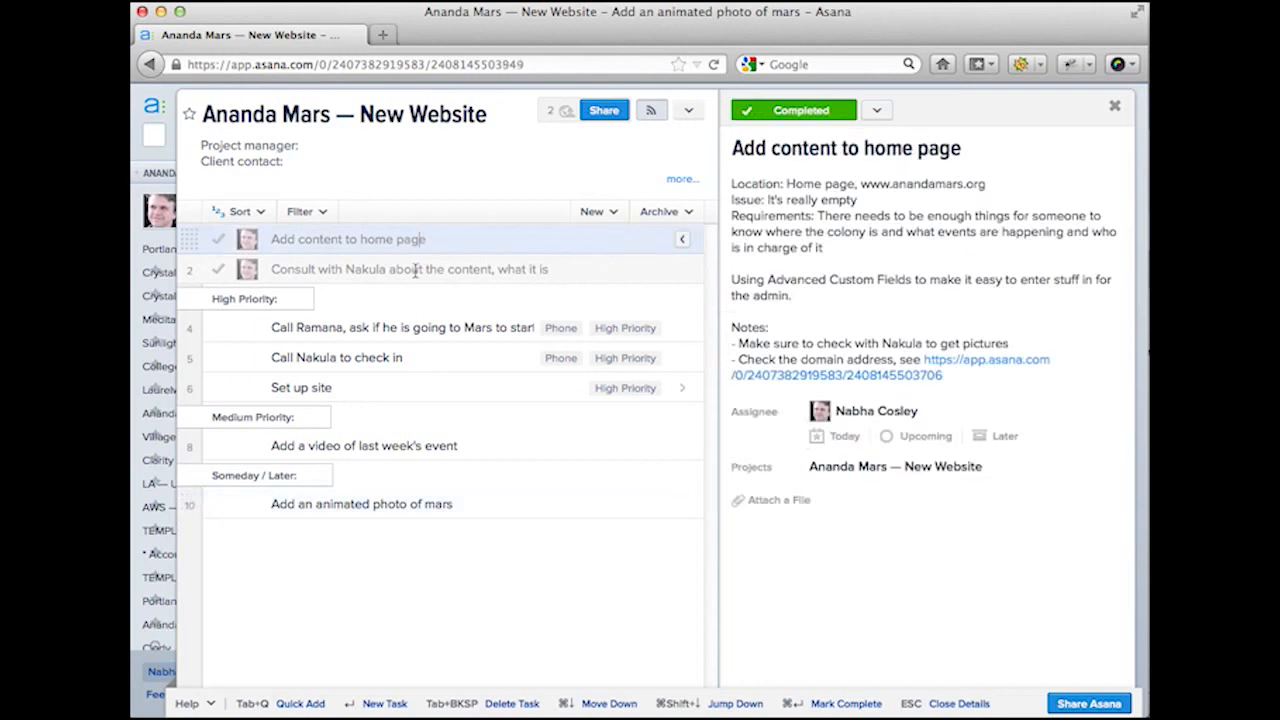
left_click(417, 269)
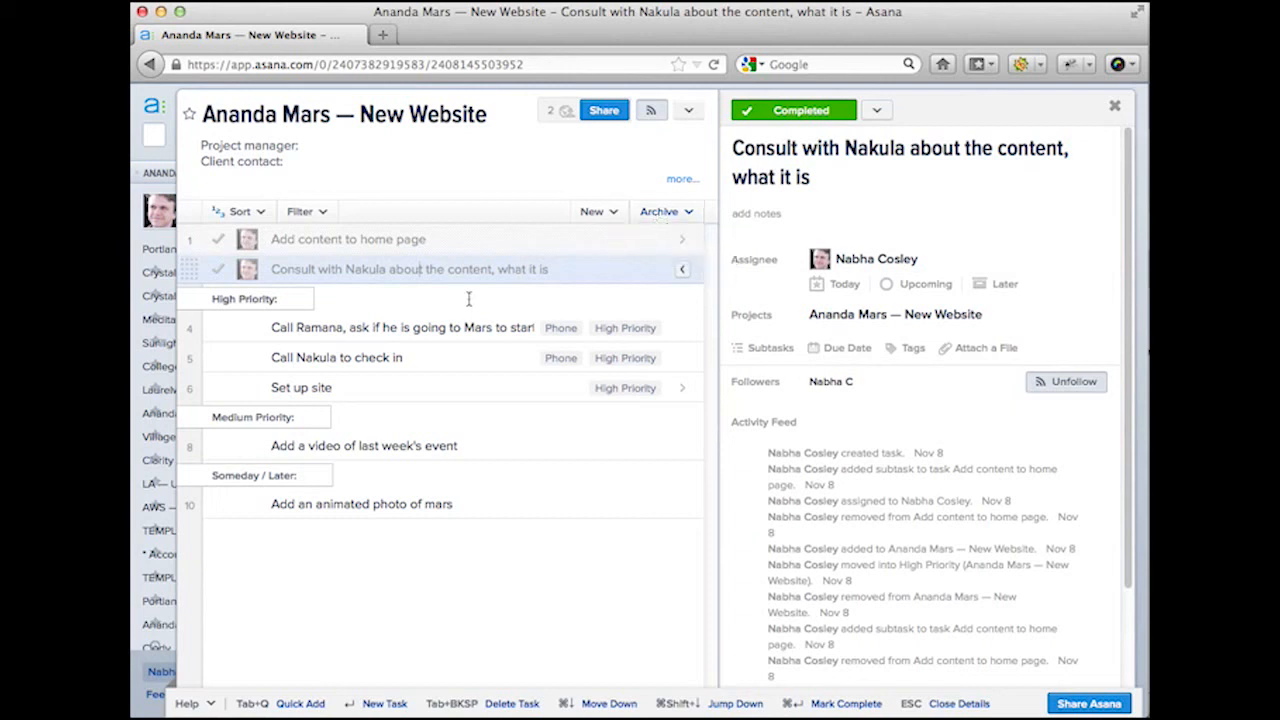
left_click(671, 216)
left_click(675, 246)
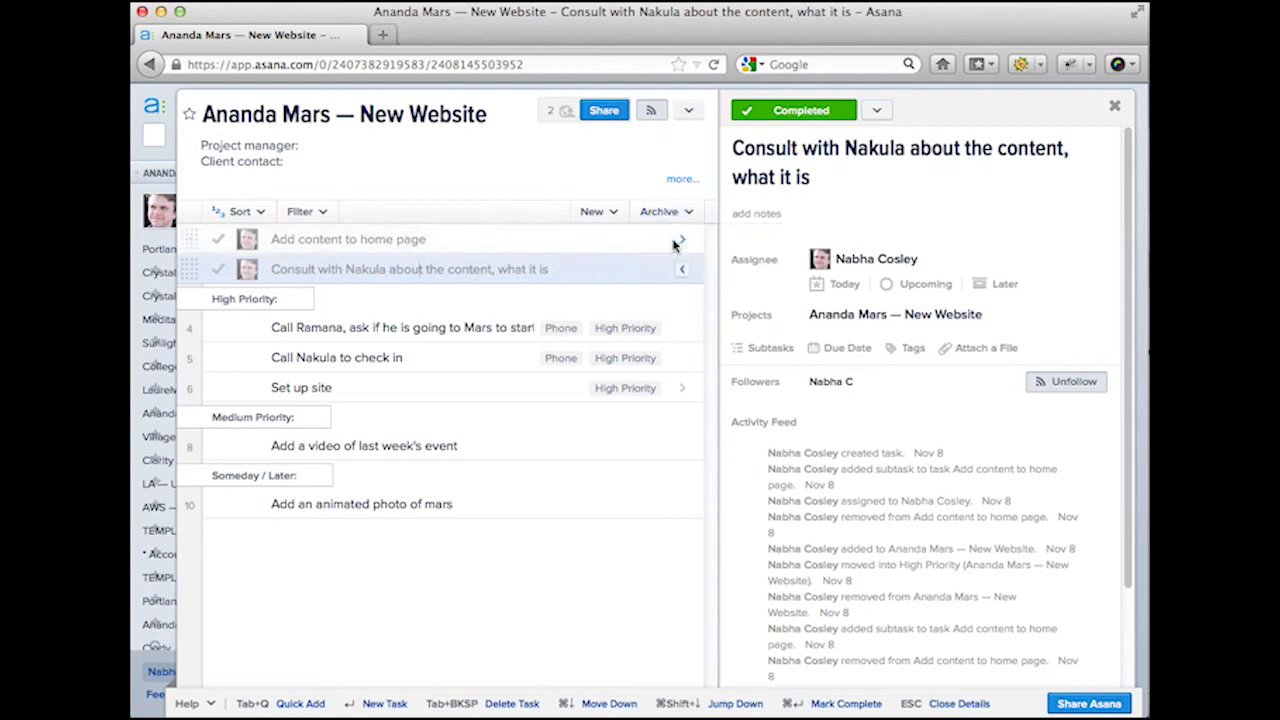
left_click(677, 214)
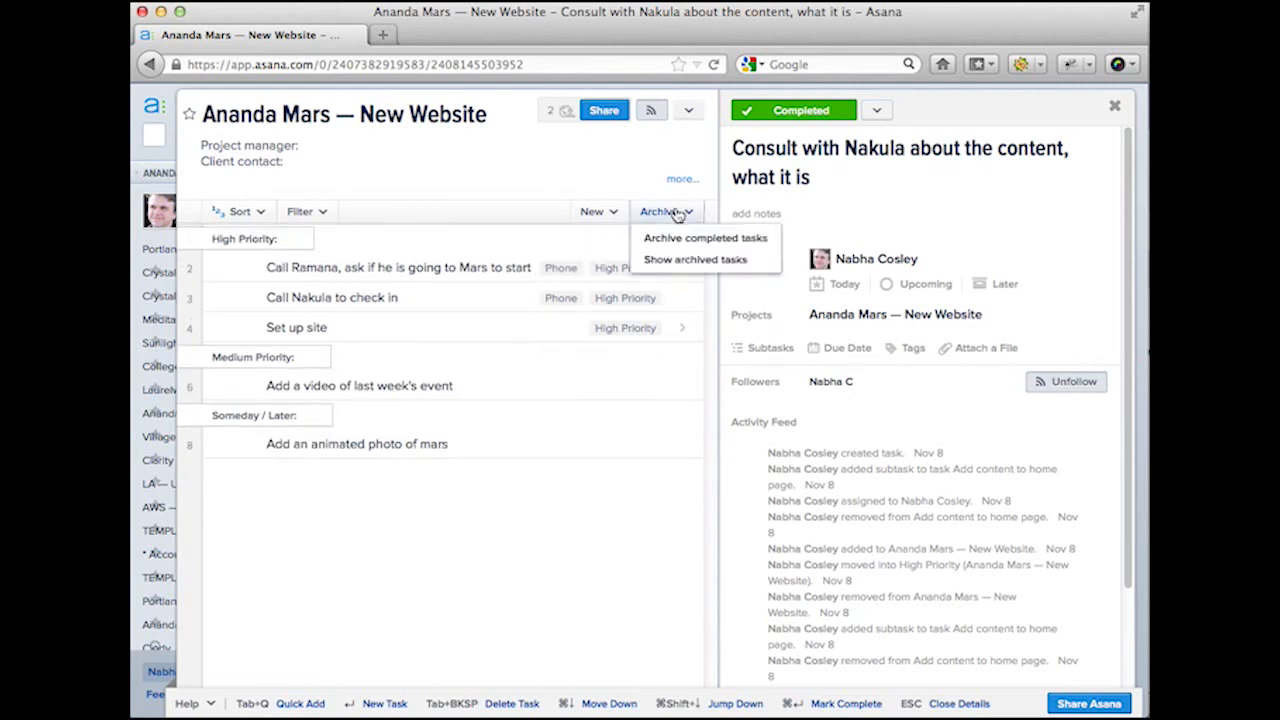
left_click(677, 261)
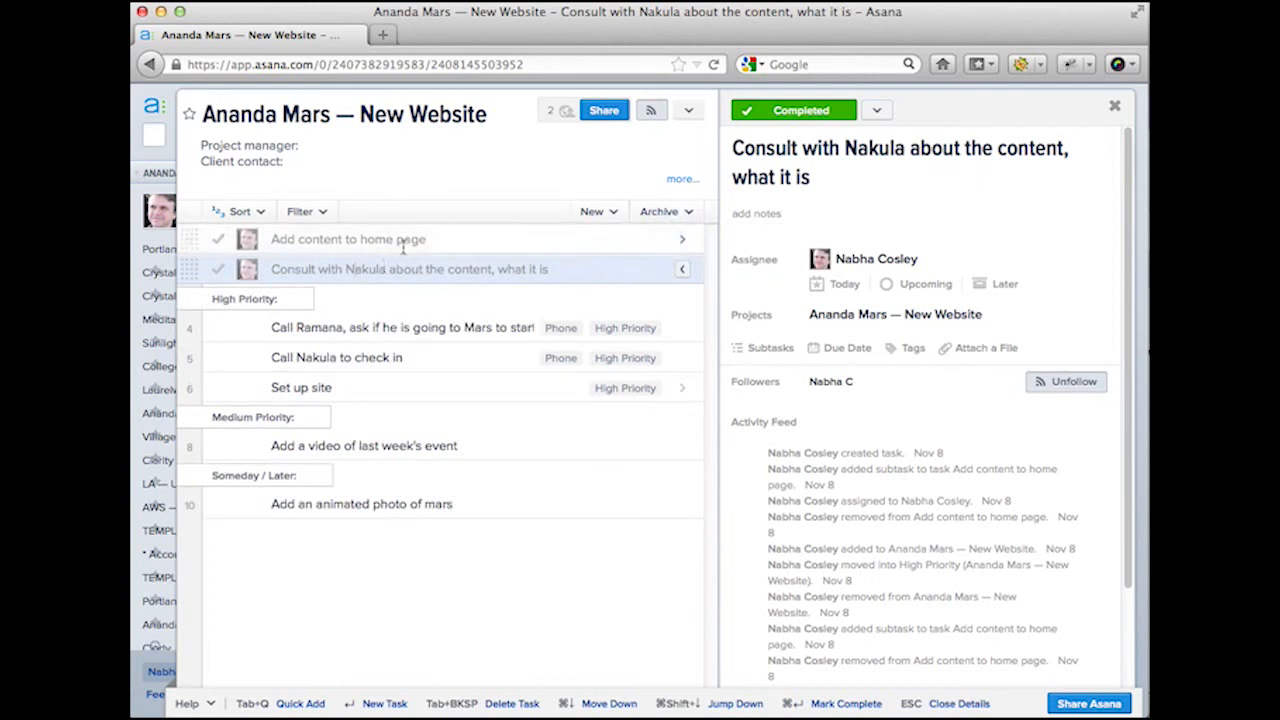
mouse_move(165, 210)
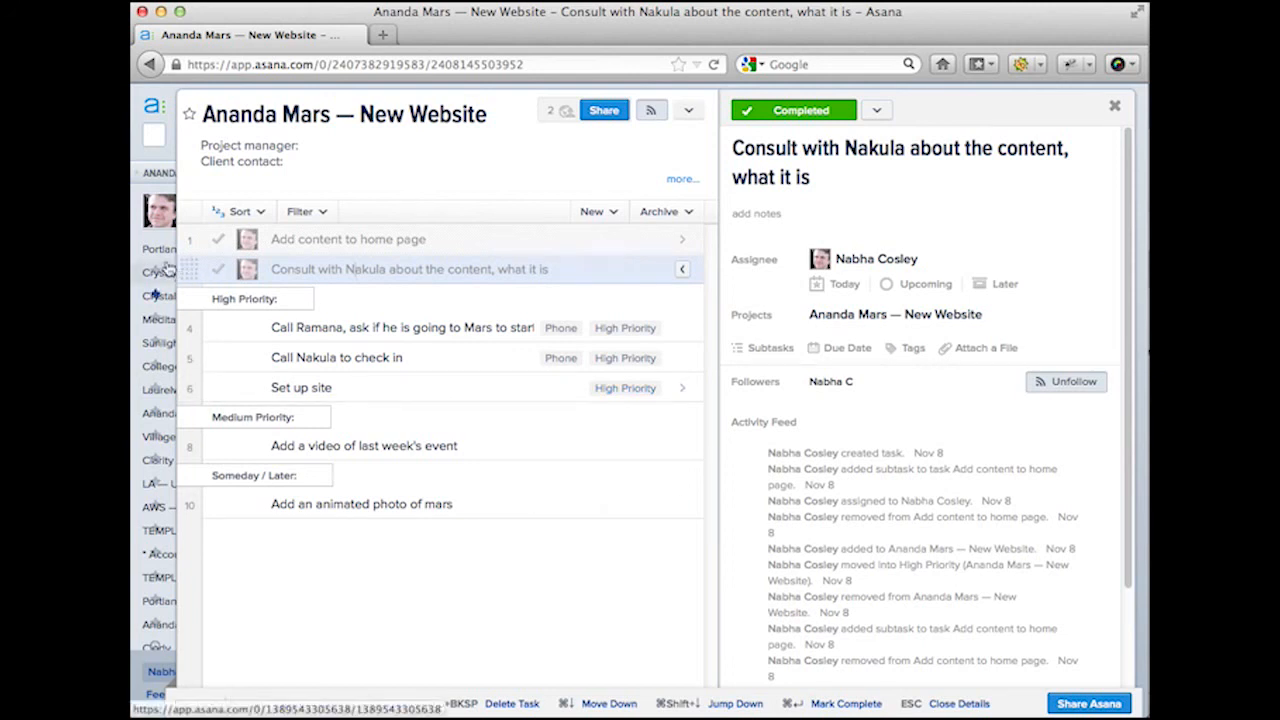
mouse_move(172, 272)
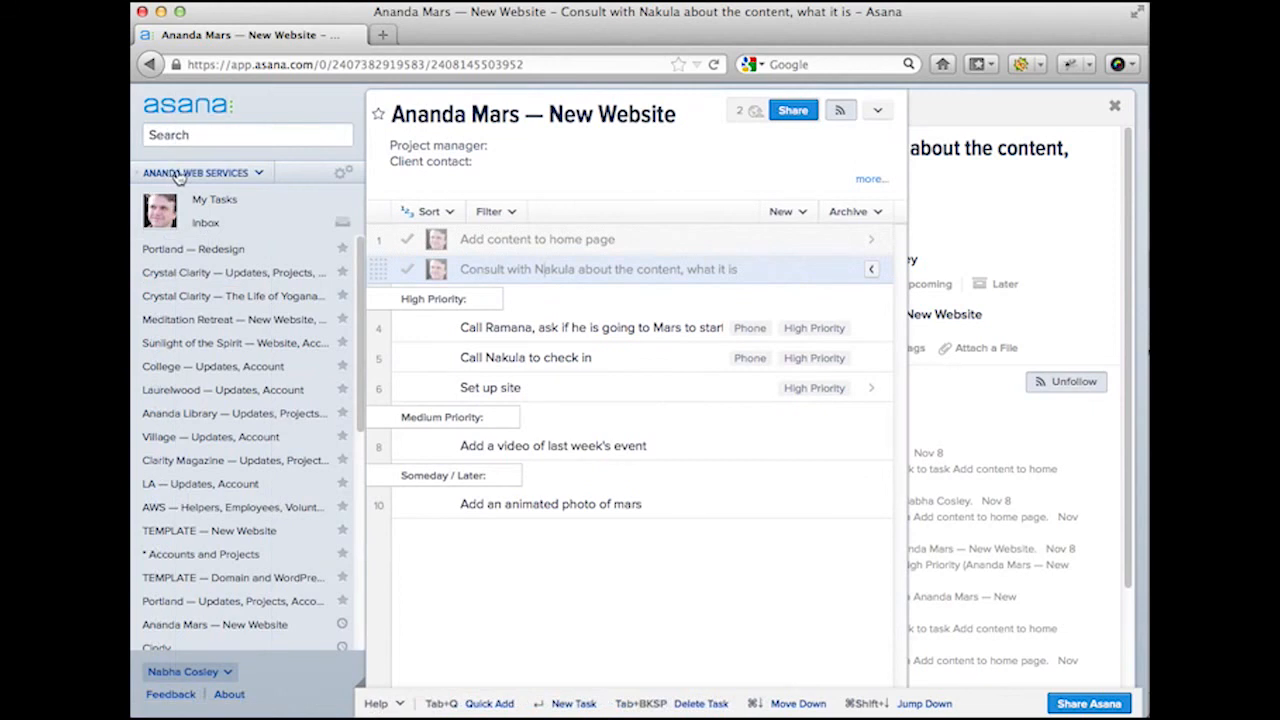
left_click(260, 174)
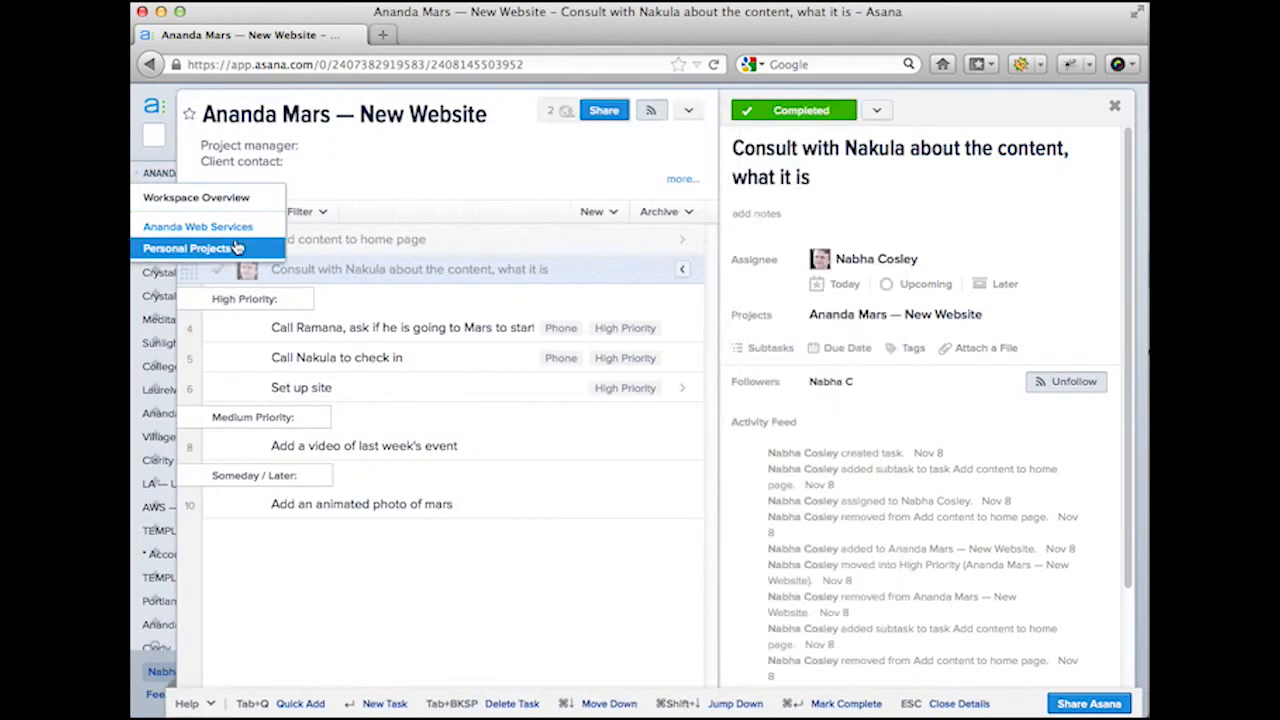
left_click(173, 238)
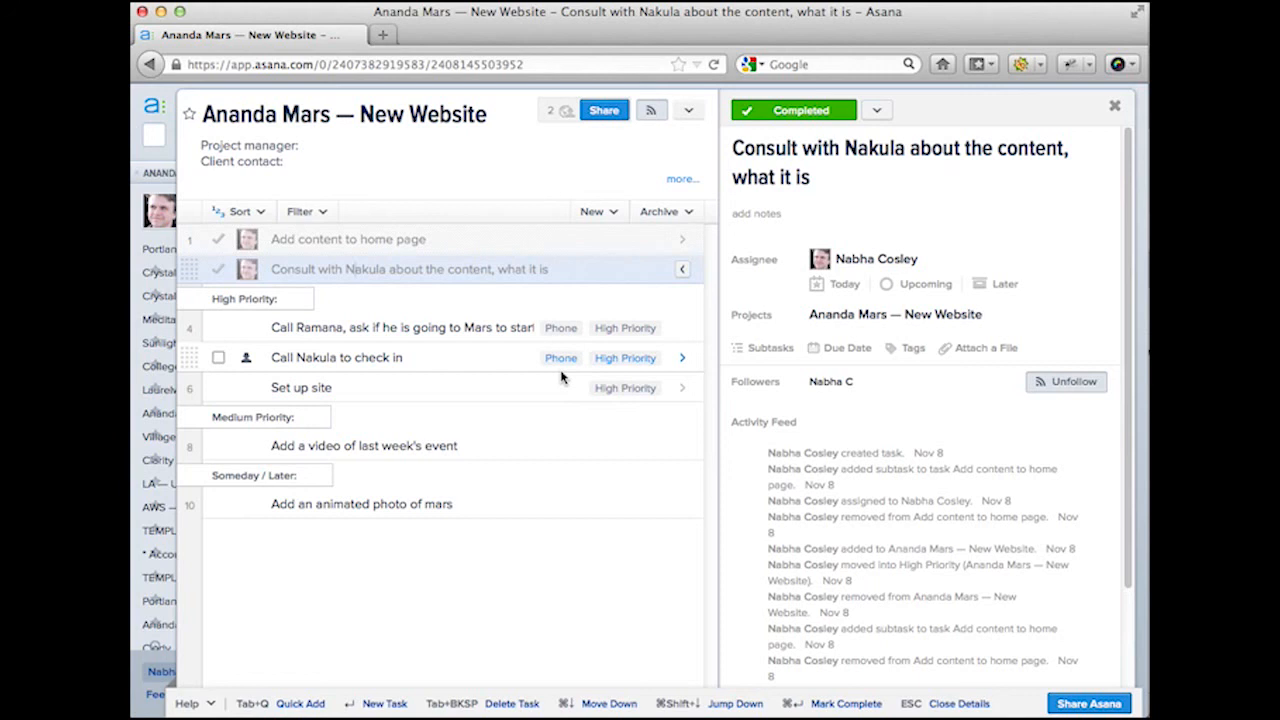
Step: Check the footer Help menu, then open Set up site's details showing its Bulkregister subtask
left_click(192, 706)
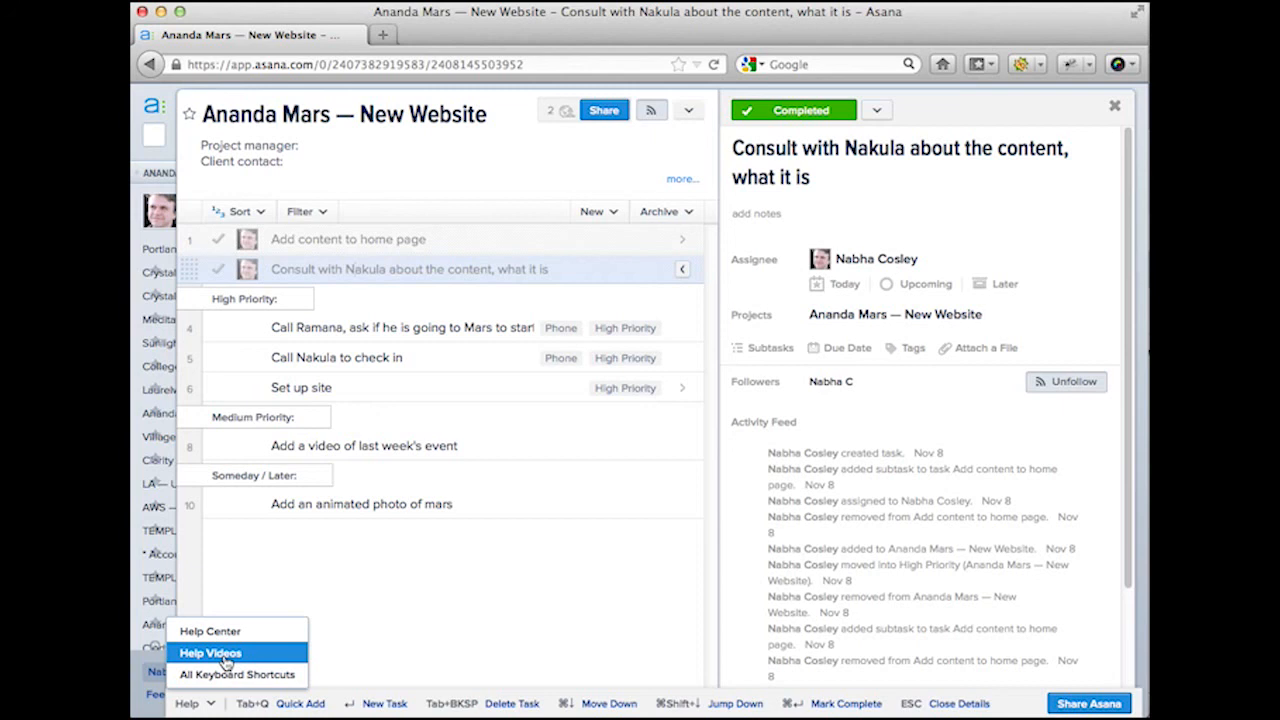
left_click(482, 391)
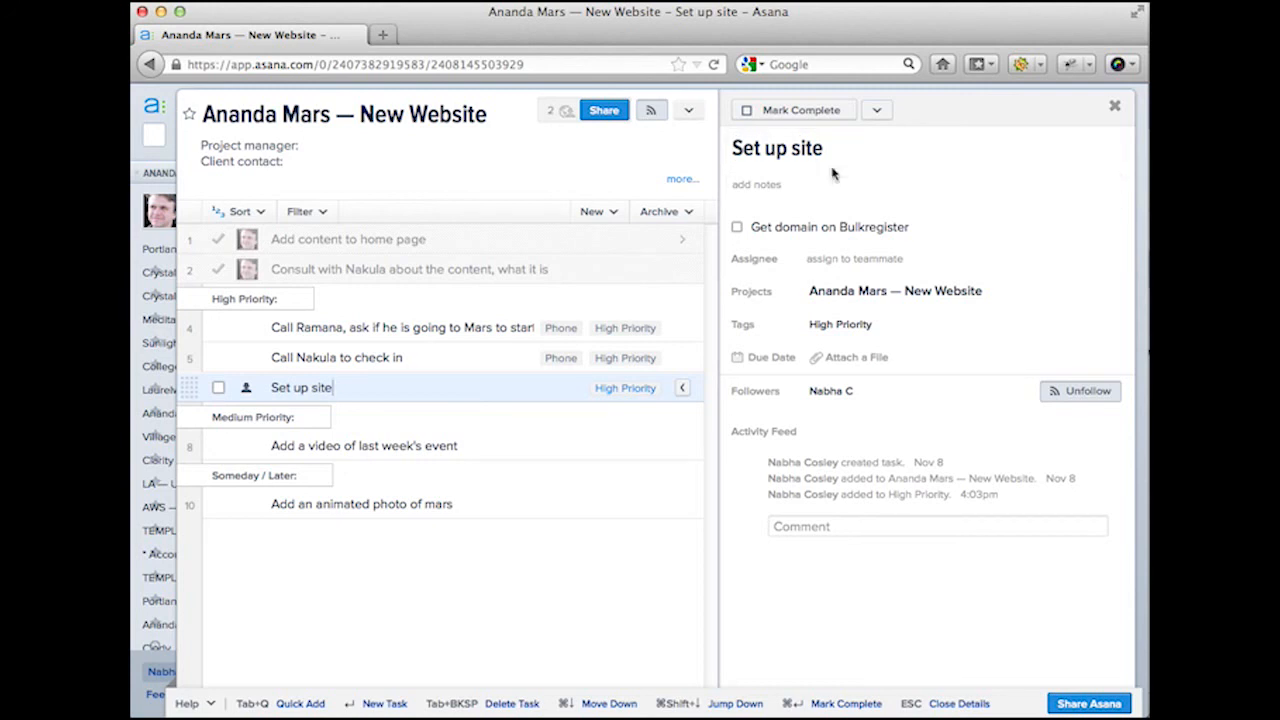
Step: Add subtask 'Install new site in WP Engine' under Set up site, then open the check-in call task
mouse_move(918, 272)
left_click(935, 226)
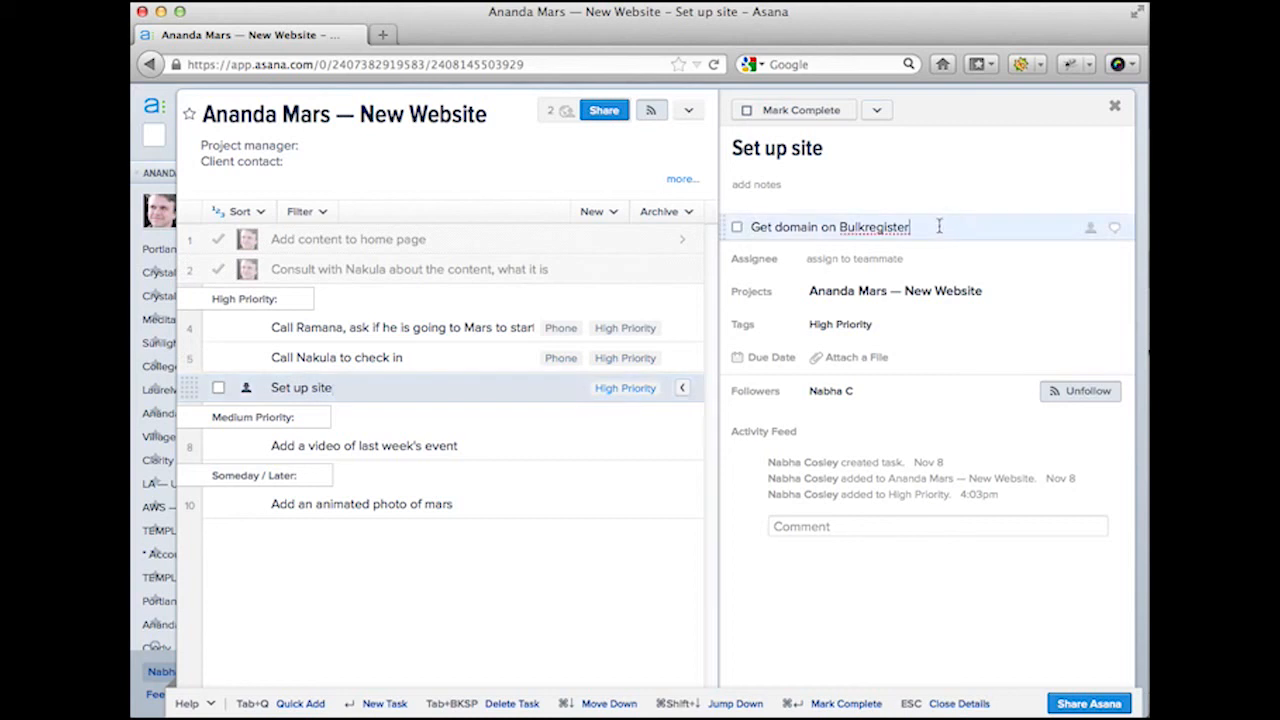
key("Return")
type("In")
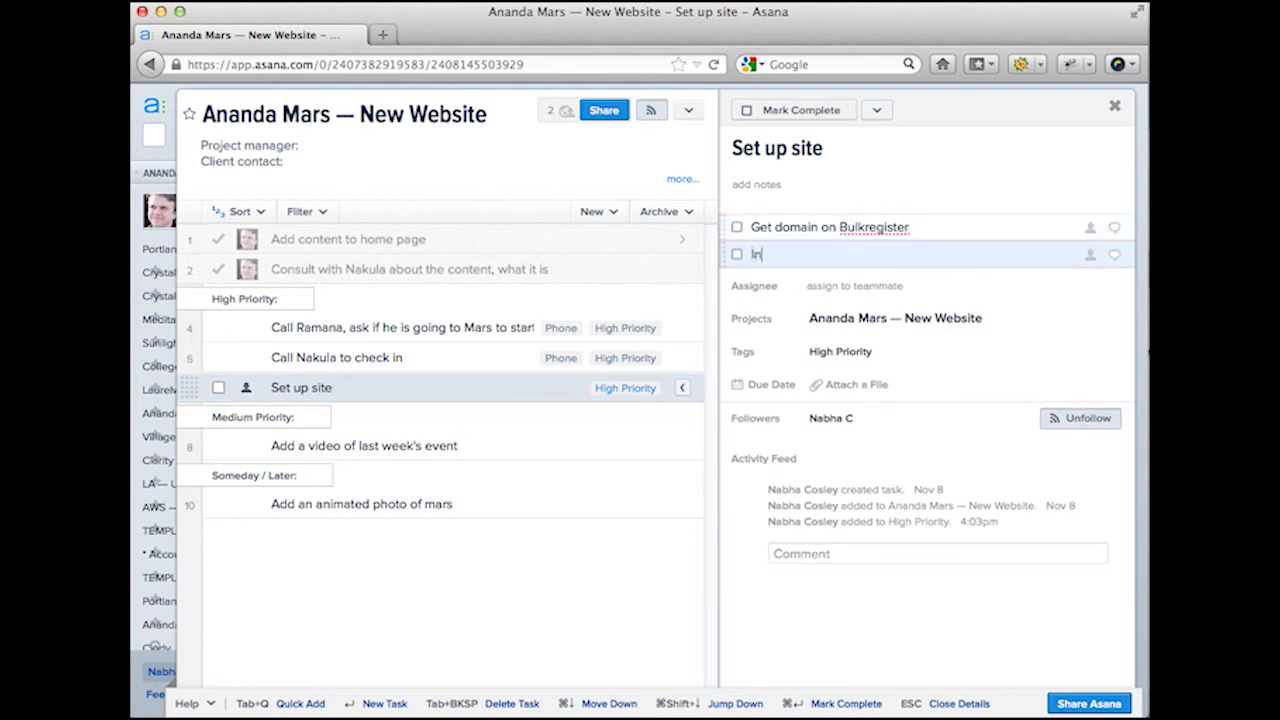
type("stall new site in WP Engine")
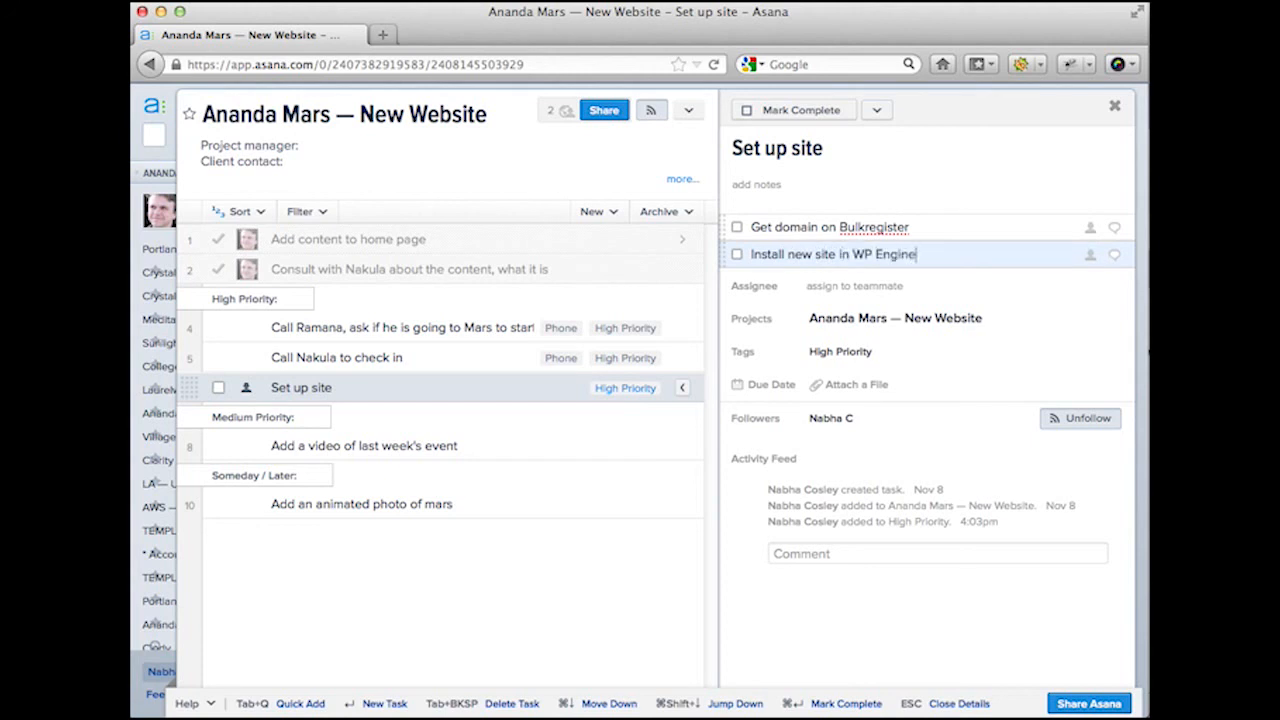
key("Return")
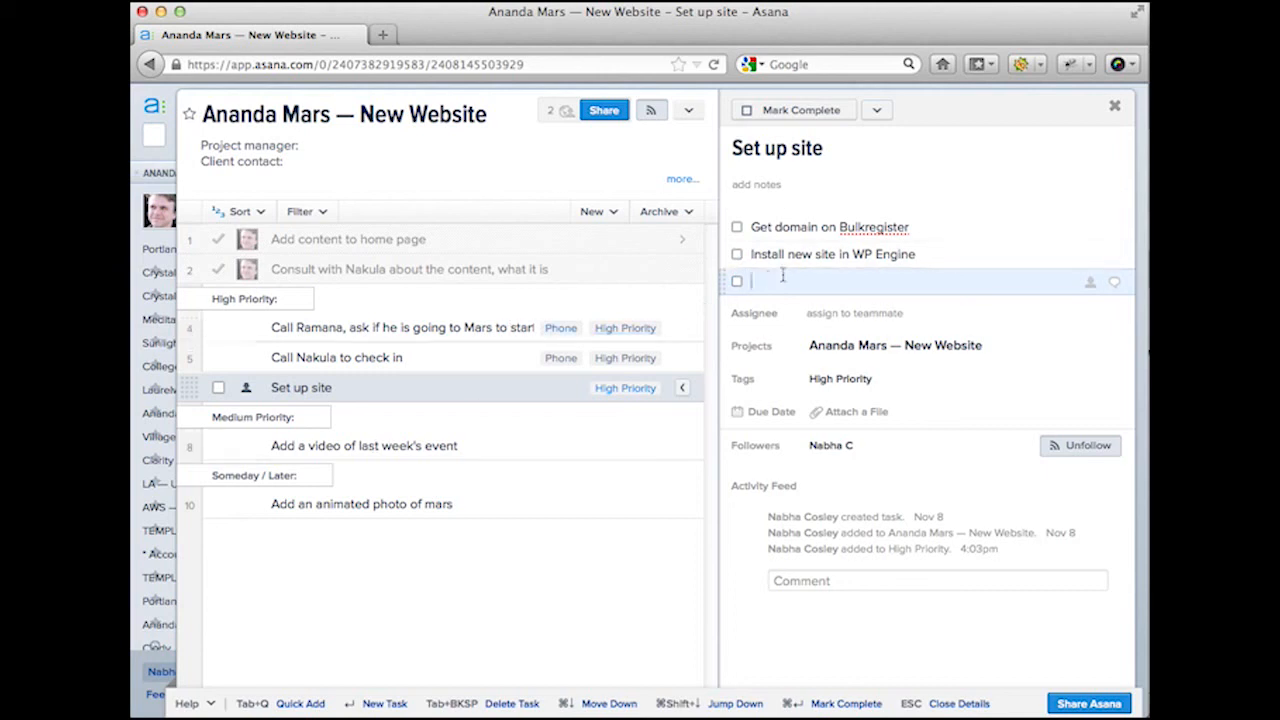
left_click(773, 228)
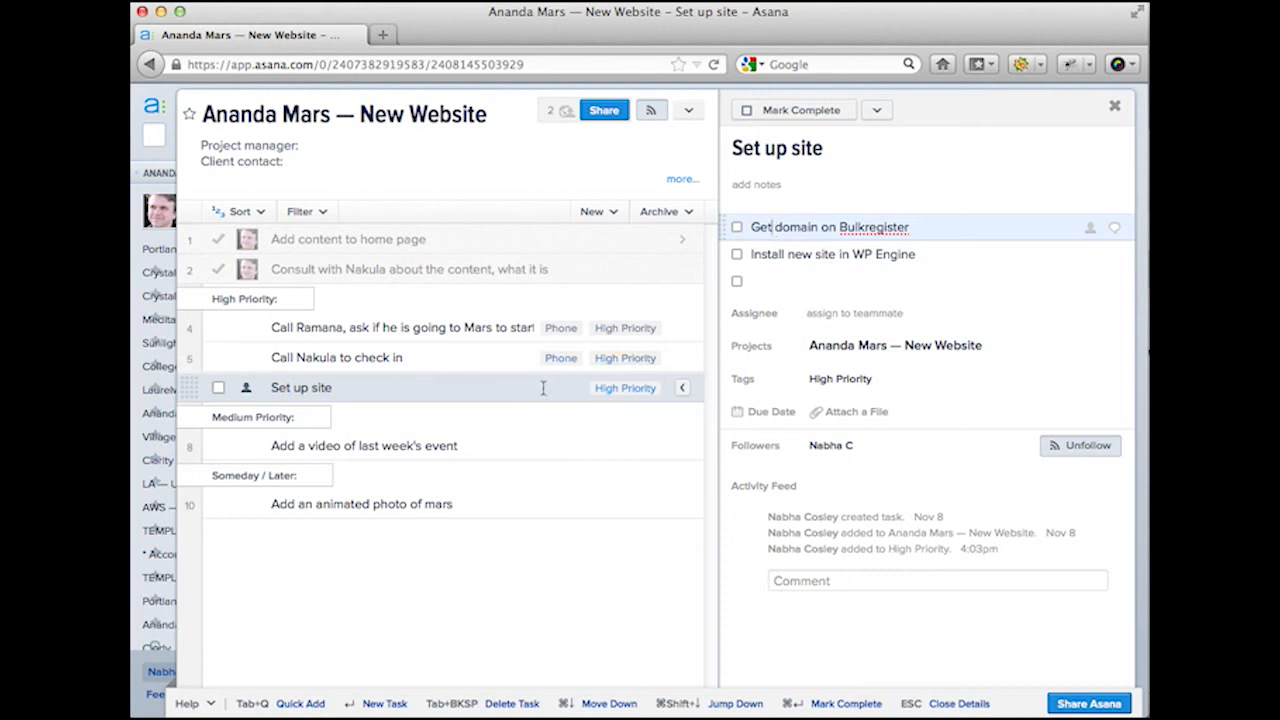
left_click(472, 357)
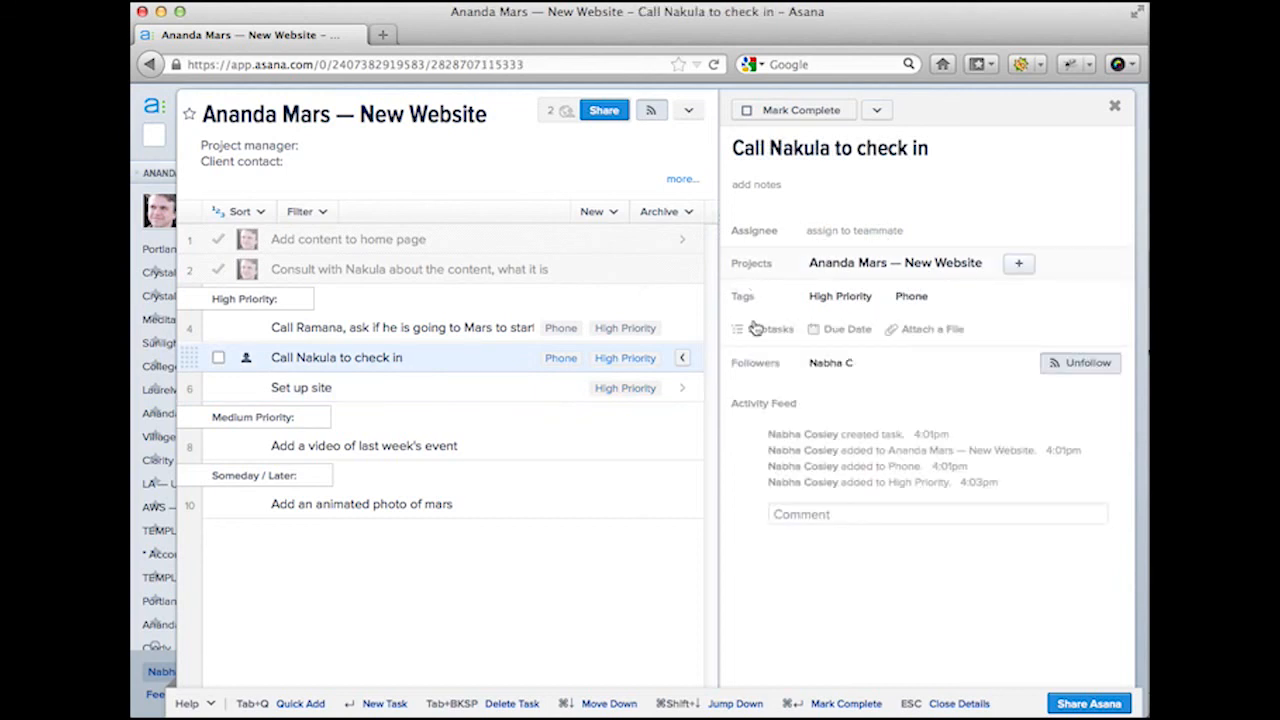